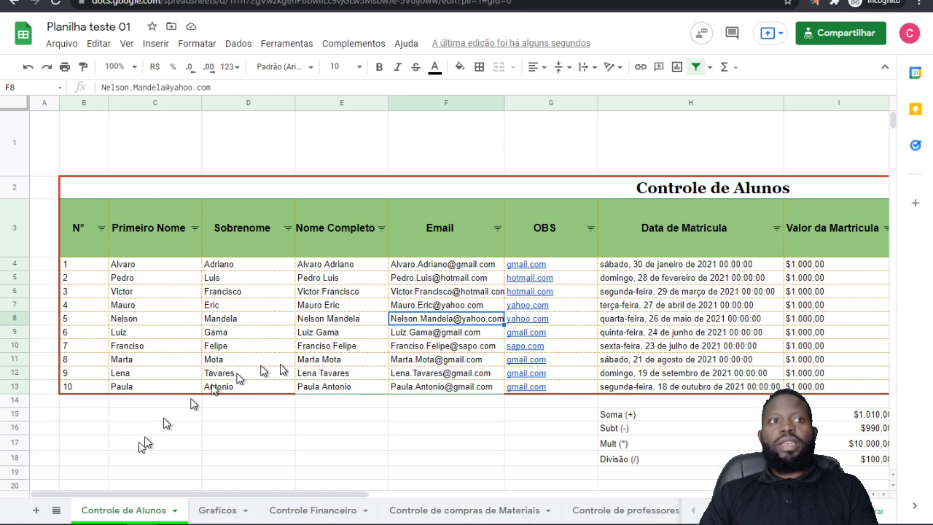
Step: Switch to the Graficos sheet and go to its first rows
click(56, 510)
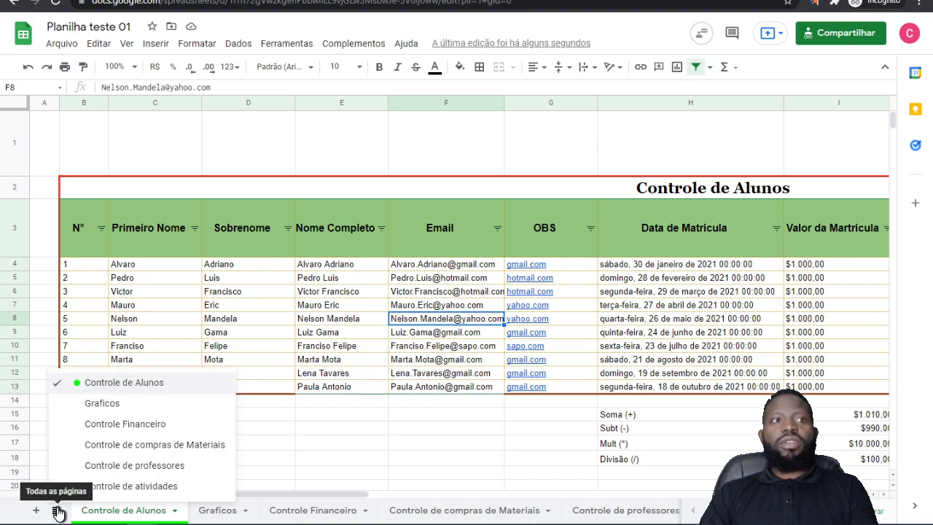
click(101, 403)
scroll(326, 287, up, 4)
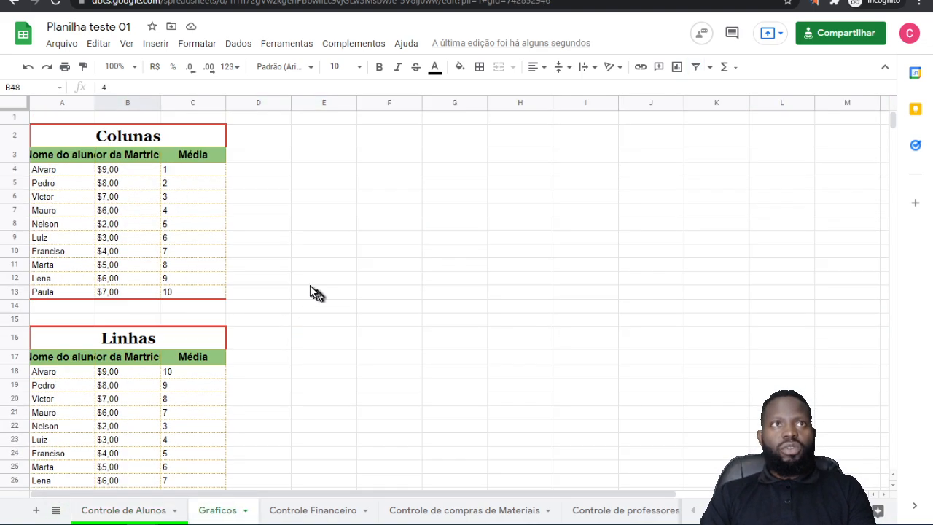
click(79, 198)
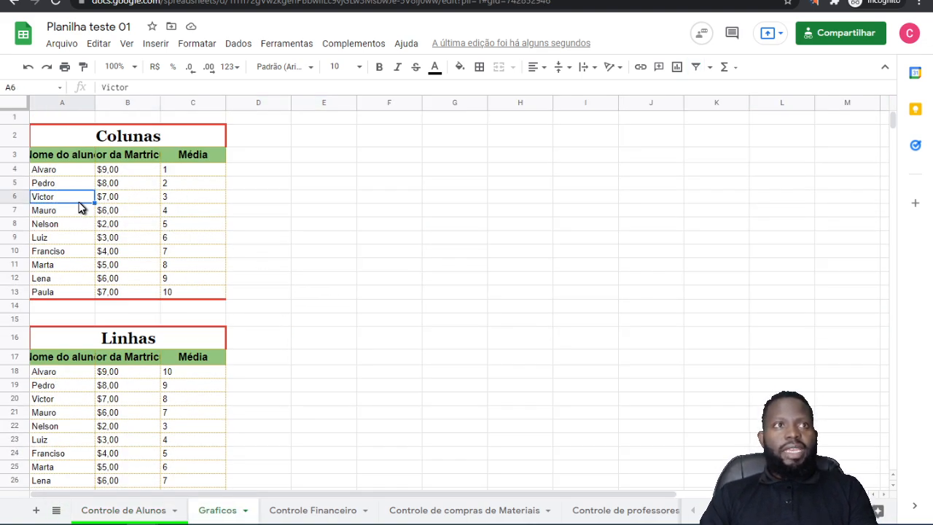
click(167, 157)
click(336, 197)
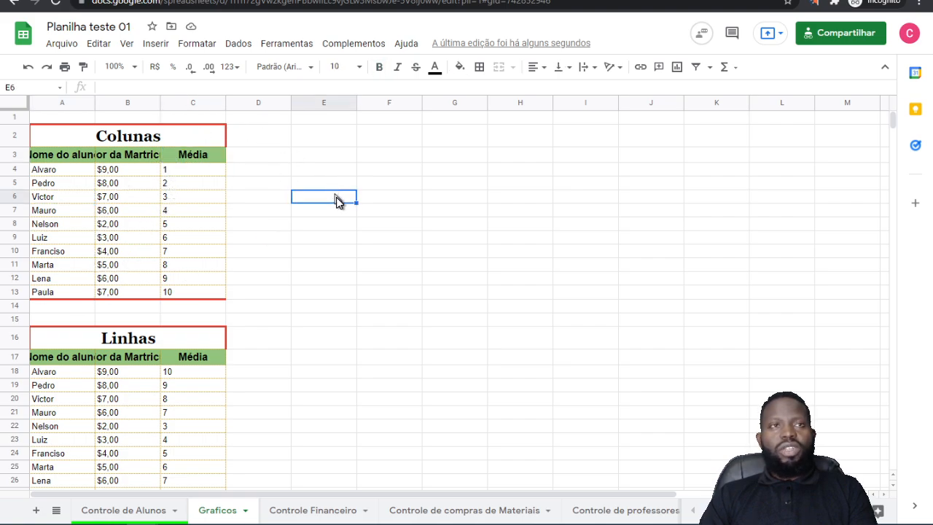
click(142, 240)
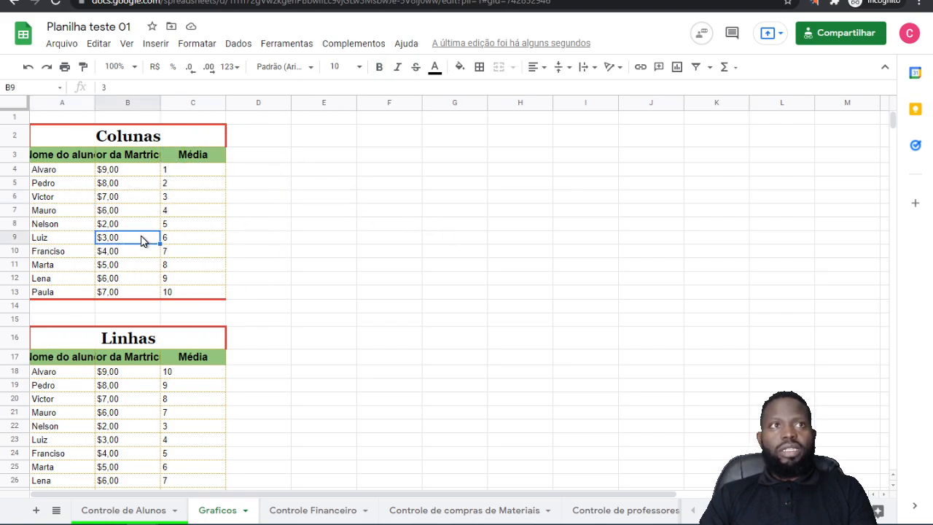
click(299, 233)
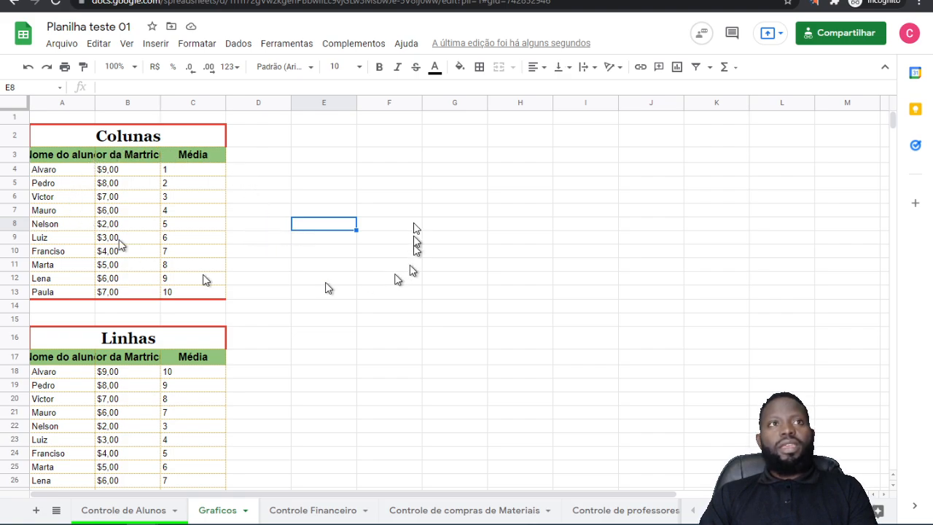
click(471, 198)
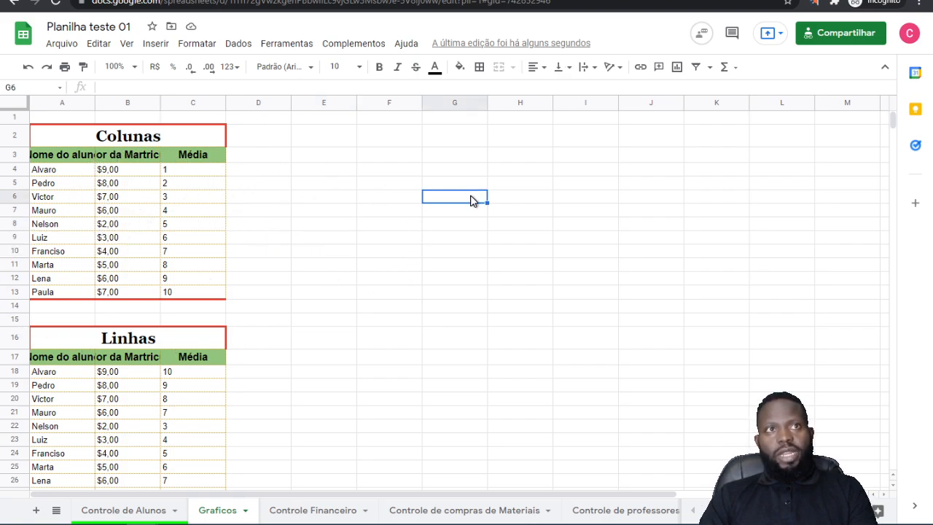
Step: Auto-fit column A to the width of its Nome do aluno header
click(118, 169)
click(102, 156)
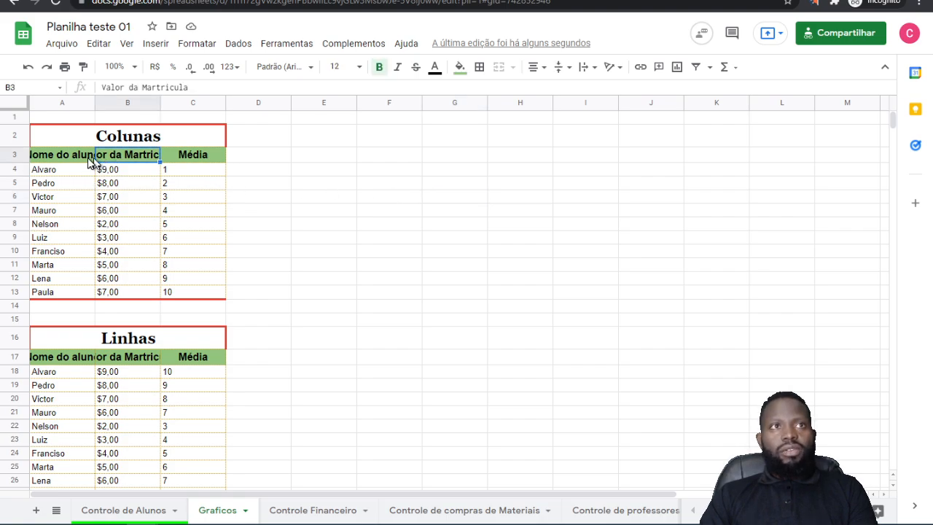
double_click(93, 100)
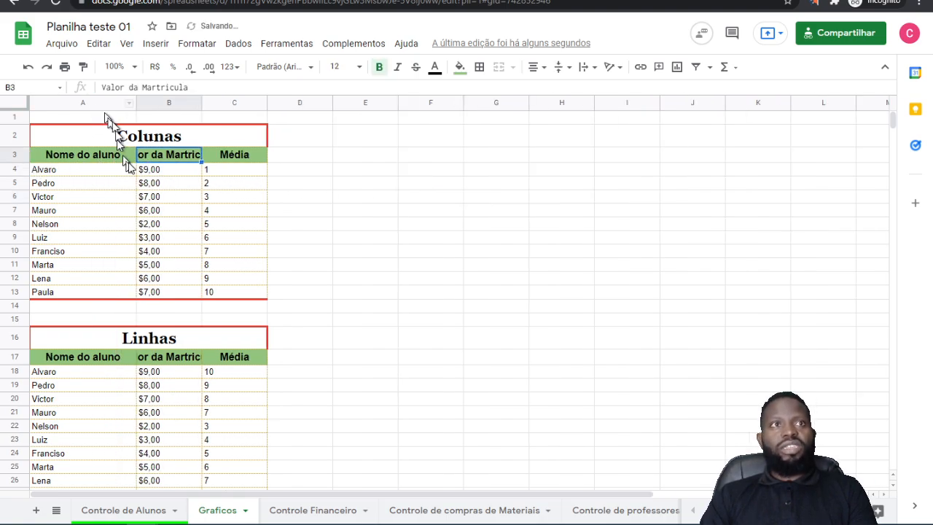
click(182, 237)
click(275, 211)
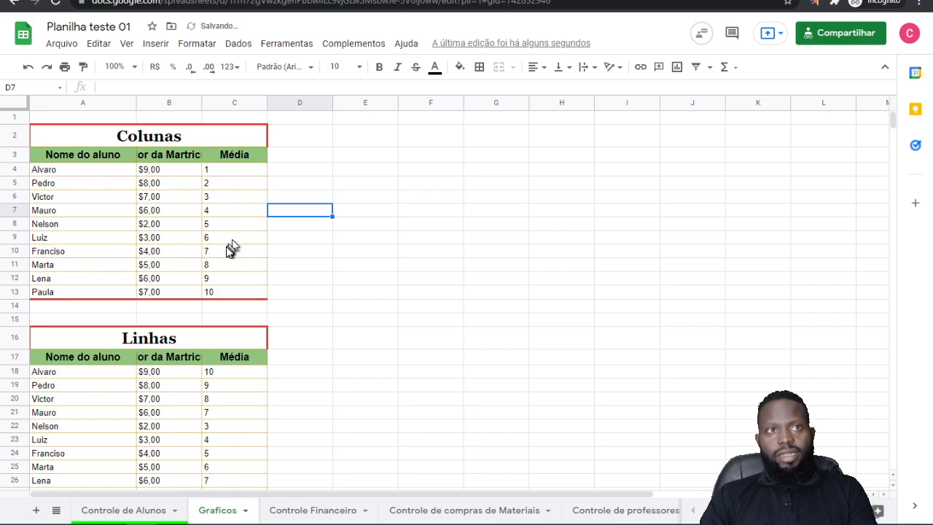
Step: Examine the headers and data of the Colunas table, from student names to enrolment values and averages
scroll(230, 248, down, 3)
scroll(227, 252, up, 3)
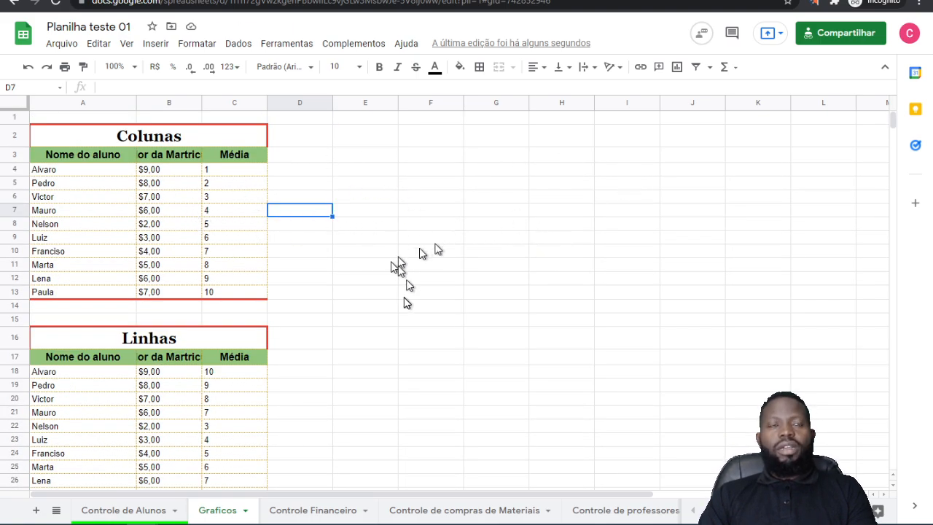
click(74, 156)
click(212, 156)
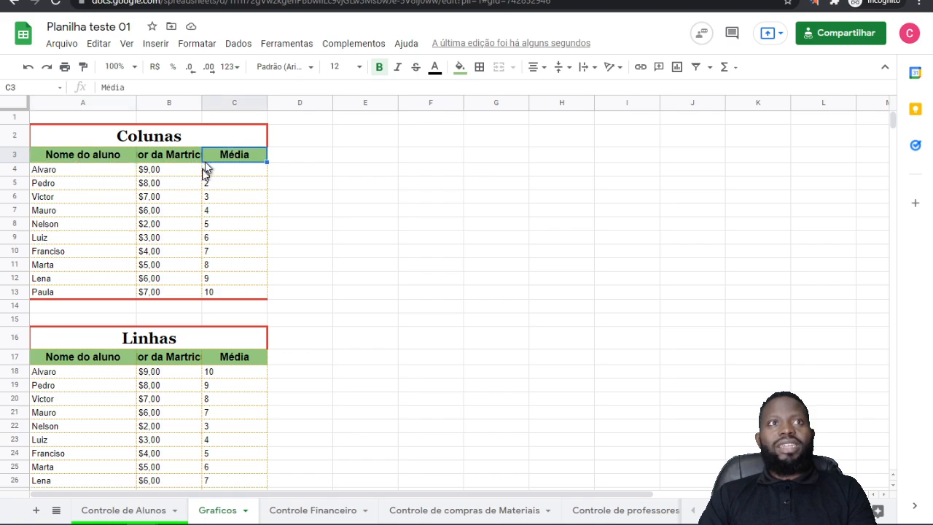
click(215, 169)
click(167, 156)
click(67, 156)
click(75, 211)
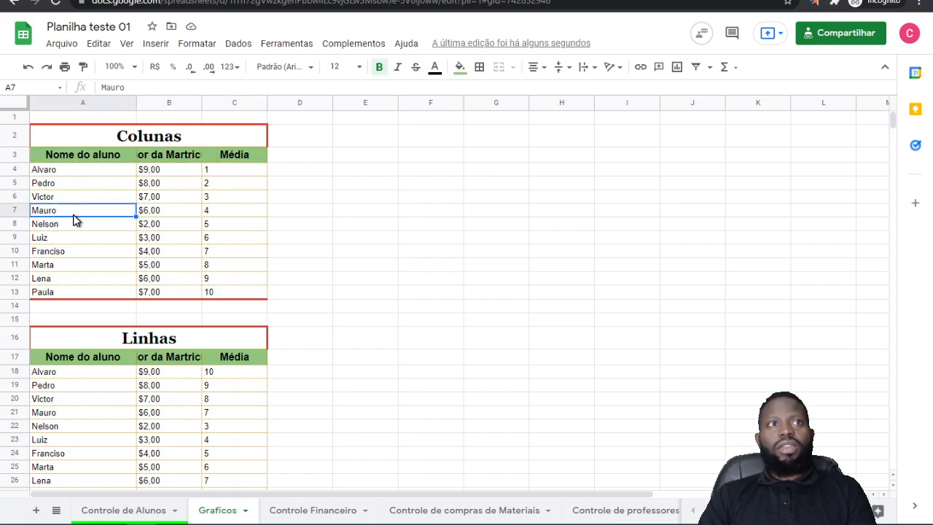
click(96, 291)
click(172, 253)
click(226, 239)
click(248, 156)
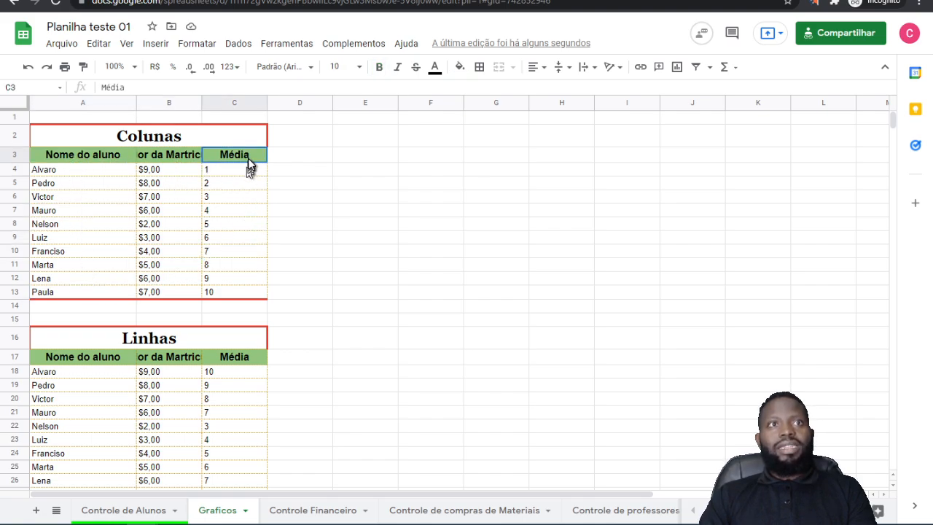
click(243, 224)
click(223, 292)
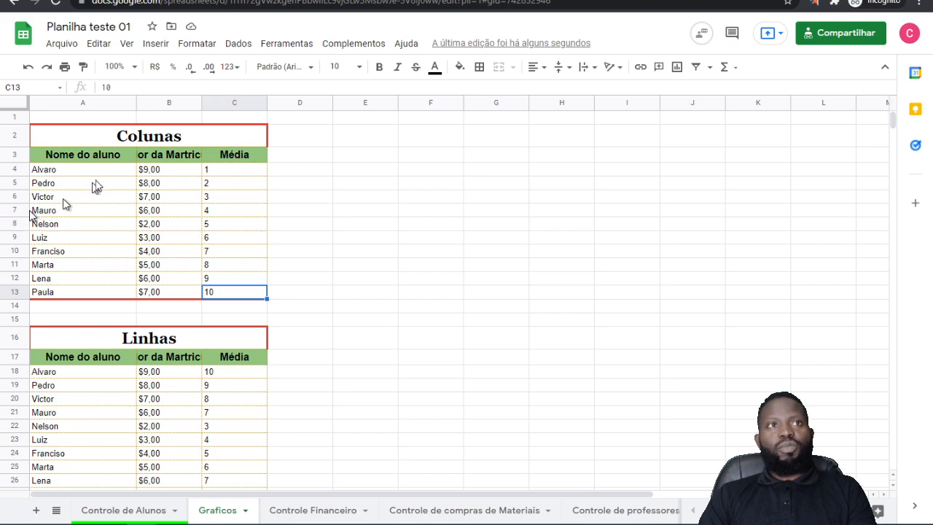
drag(71, 144, 211, 296)
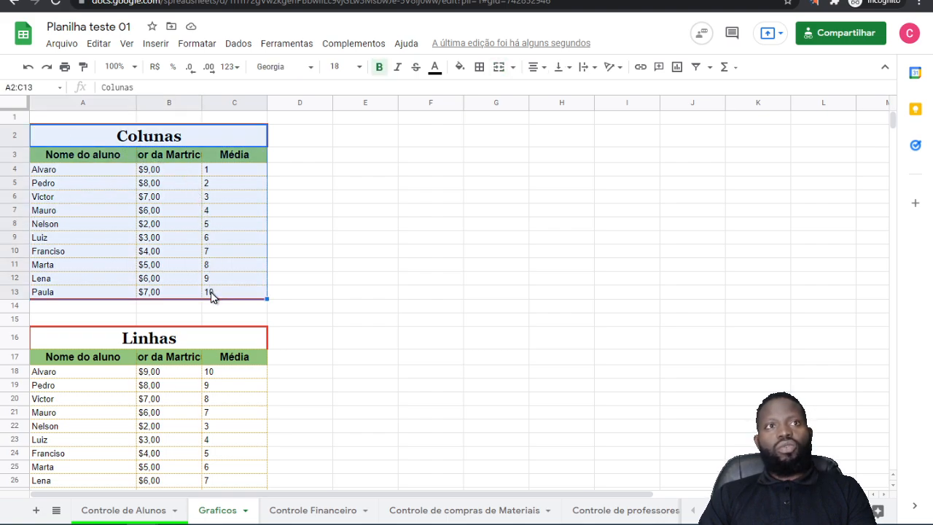
Step: Look through the Linhas, Combinados and Pizza tables prepared further down the sheet
scroll(211, 295, down, 3)
click(188, 285)
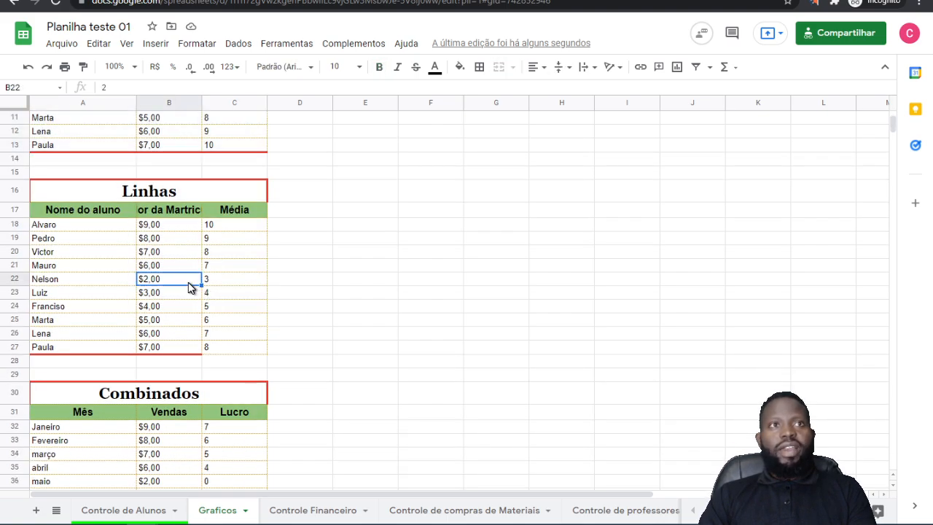
scroll(188, 294, down, 5)
scroll(188, 294, up, 8)
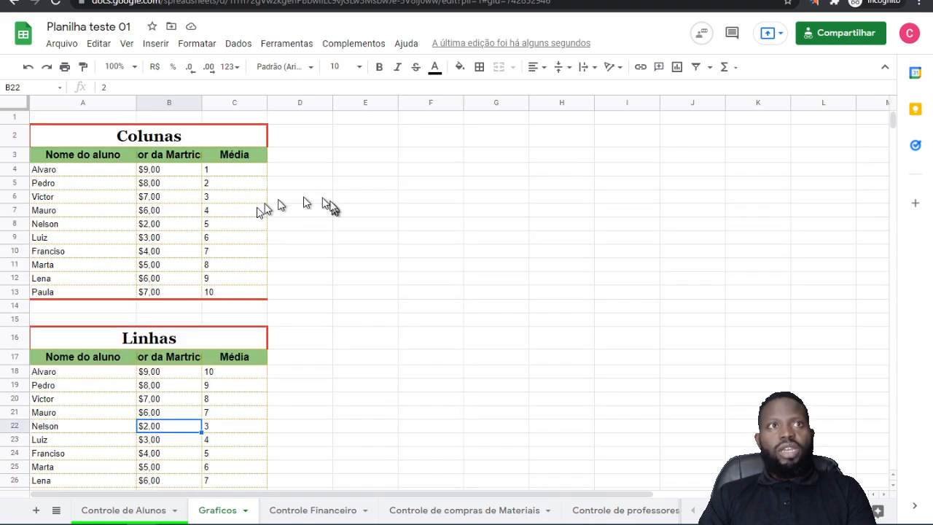
click(150, 135)
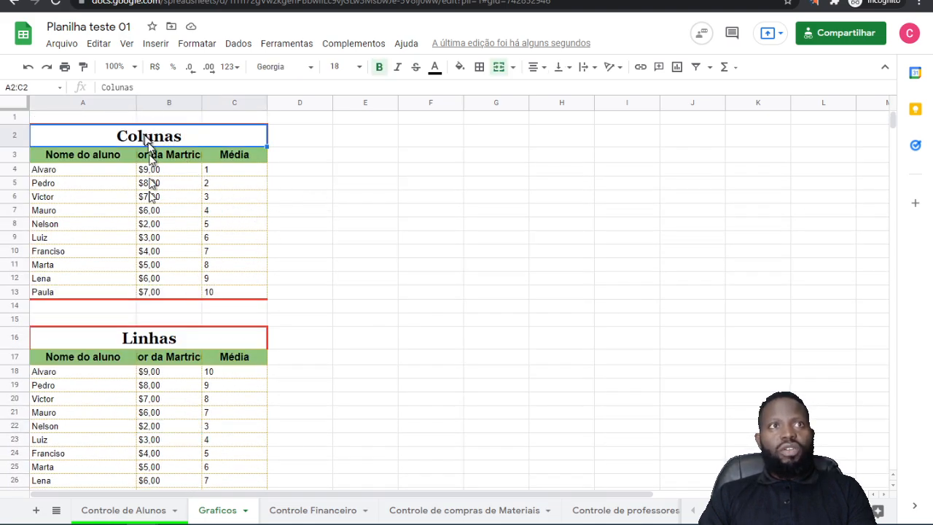
click(150, 337)
scroll(149, 342, down, 2)
scroll(150, 341, down, 3)
click(146, 375)
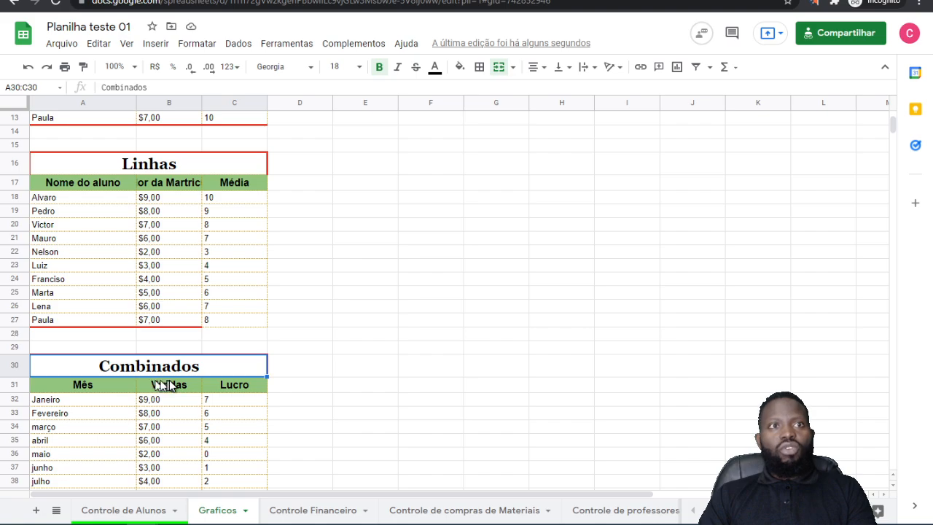
click(183, 251)
scroll(183, 248, up, 3)
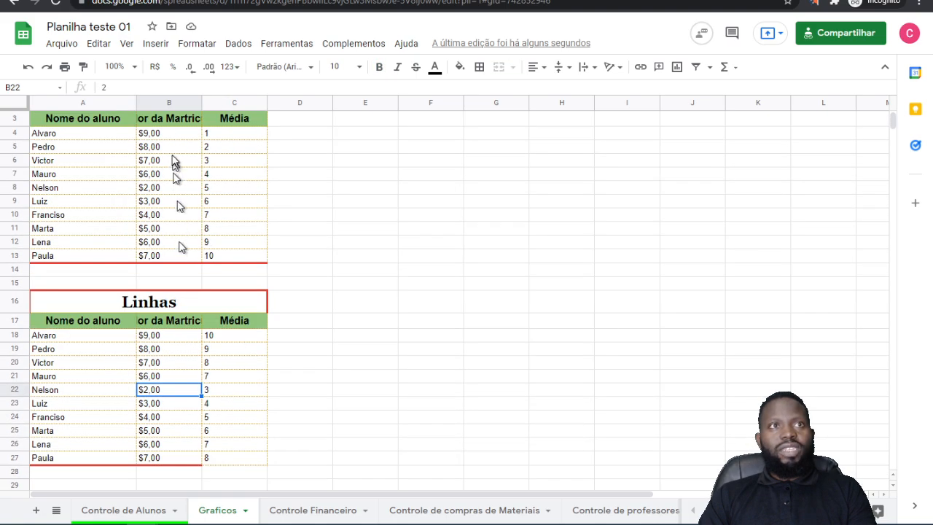
scroll(182, 350, down, 4)
scroll(191, 324, down, 6)
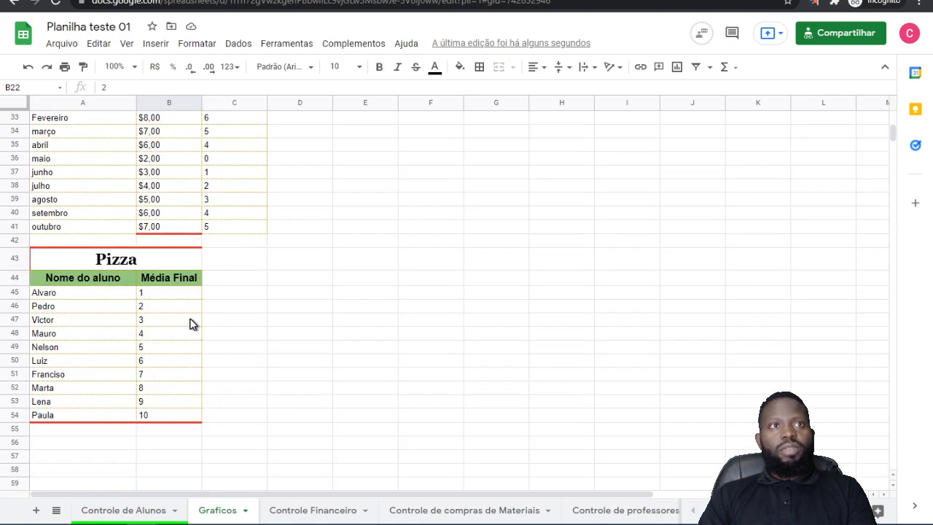
click(113, 338)
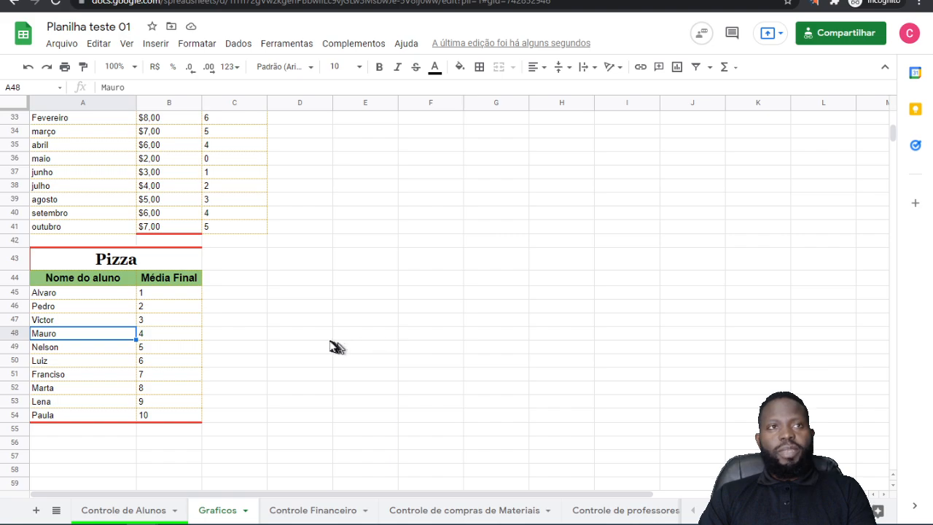
scroll(238, 333, up, 10)
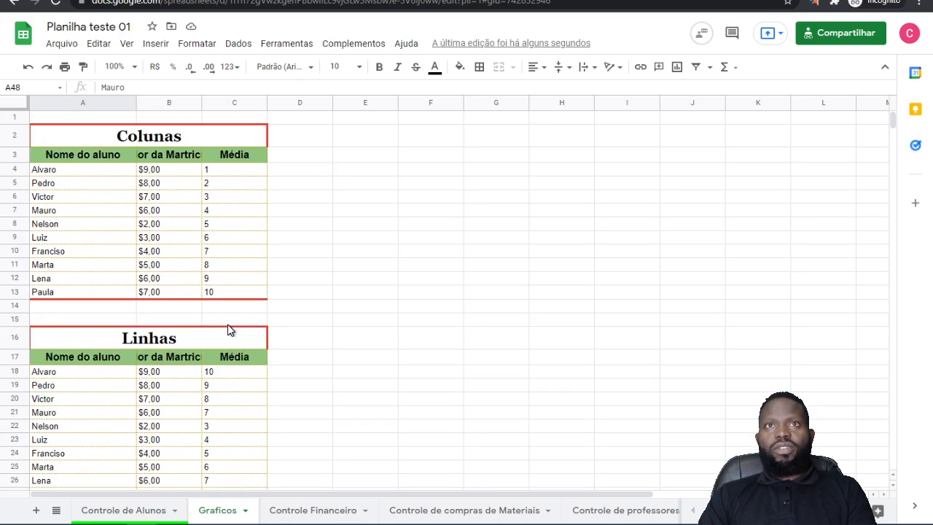
Step: Insert a chart from the Colunas table range A2:C13 and place it beside the table
click(474, 265)
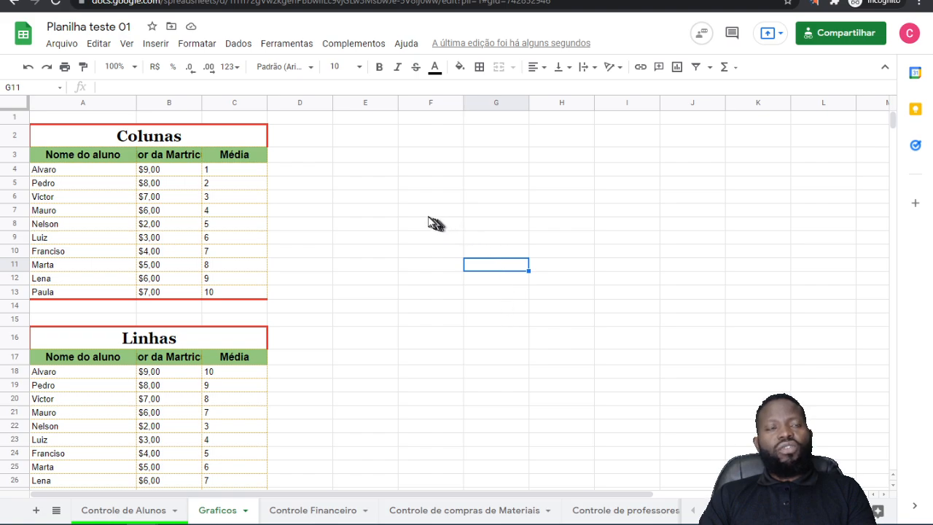
click(126, 176)
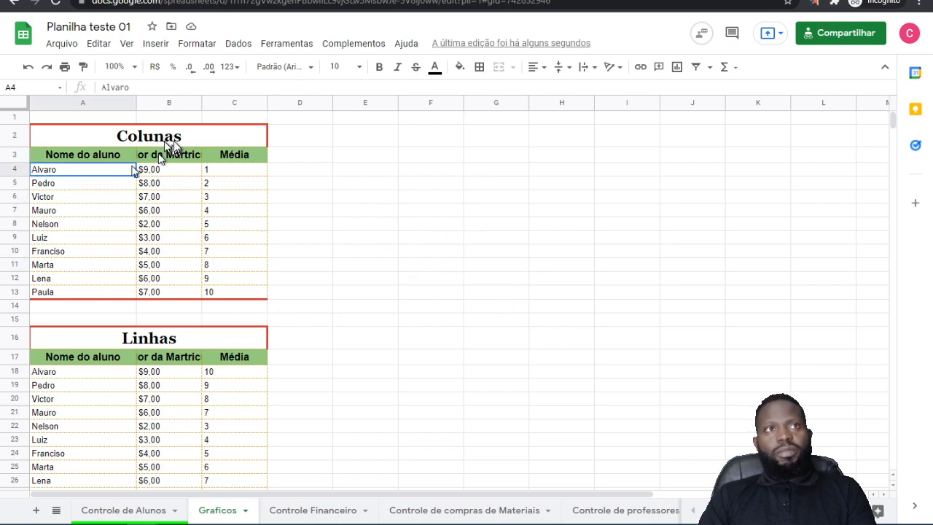
click(82, 141)
key(shift+Down)
key(shift+Down)
key(shift+Down)
key(shift+Down)
key(shift+Down)
key(shift+Down)
key(shift+Down)
key(shift+Down)
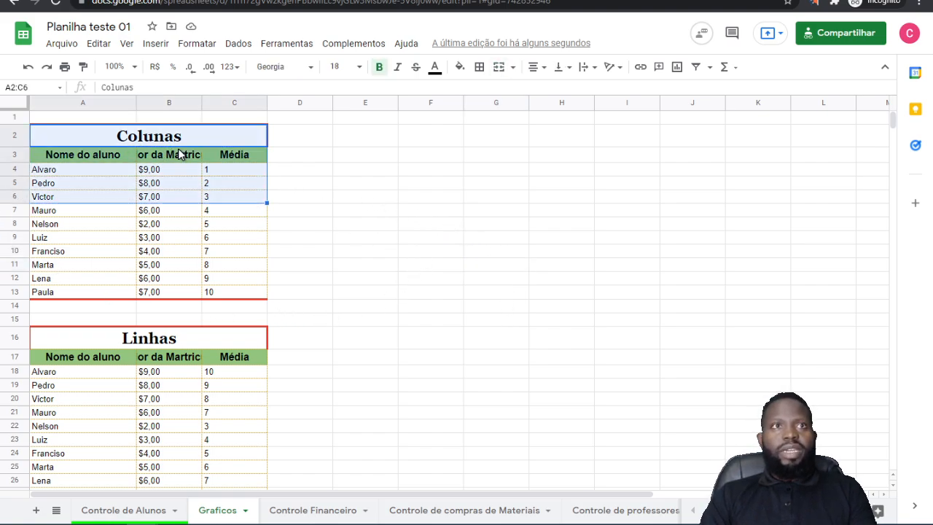
key(shift+Down)
key(shift+Down)
key(shift+Down)
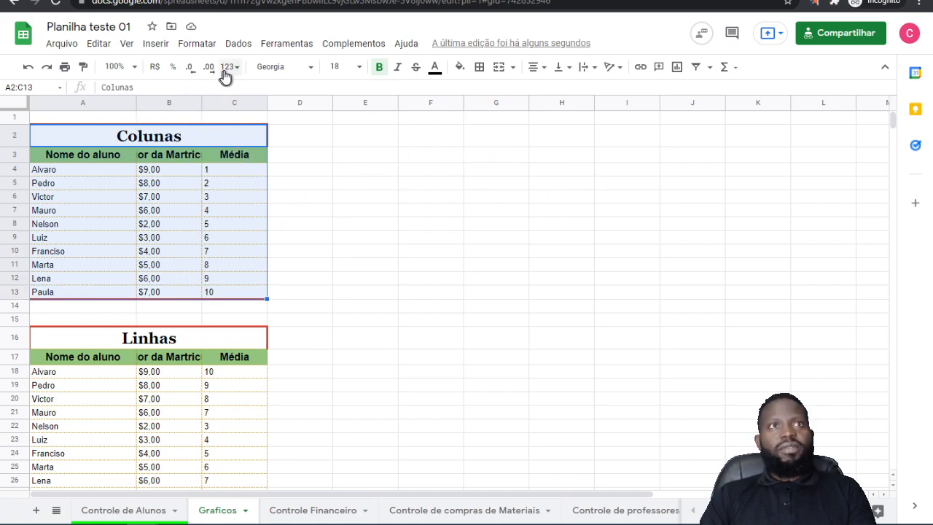
click(158, 46)
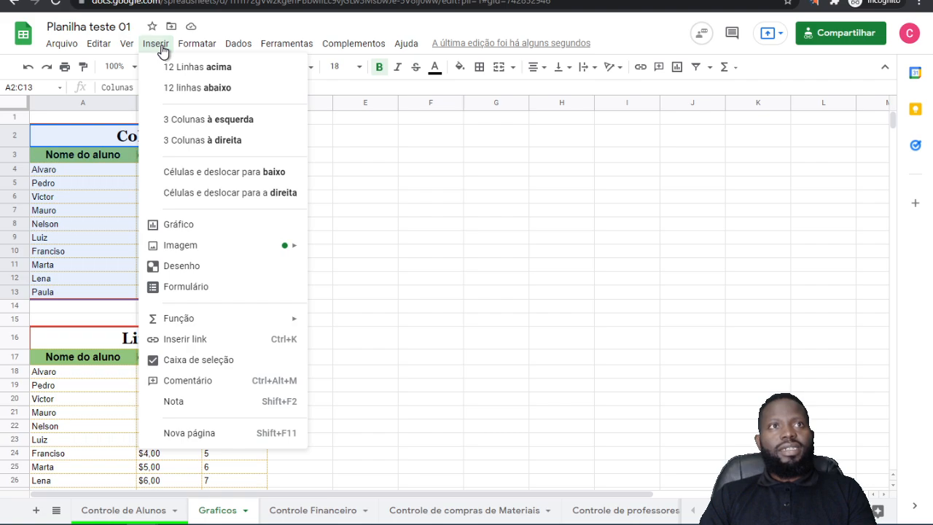
click(168, 227)
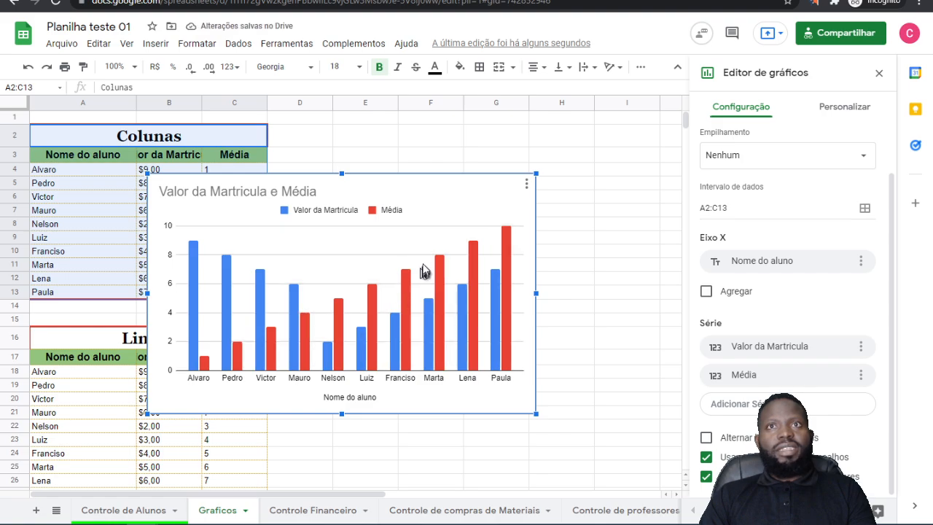
drag(432, 211, 575, 153)
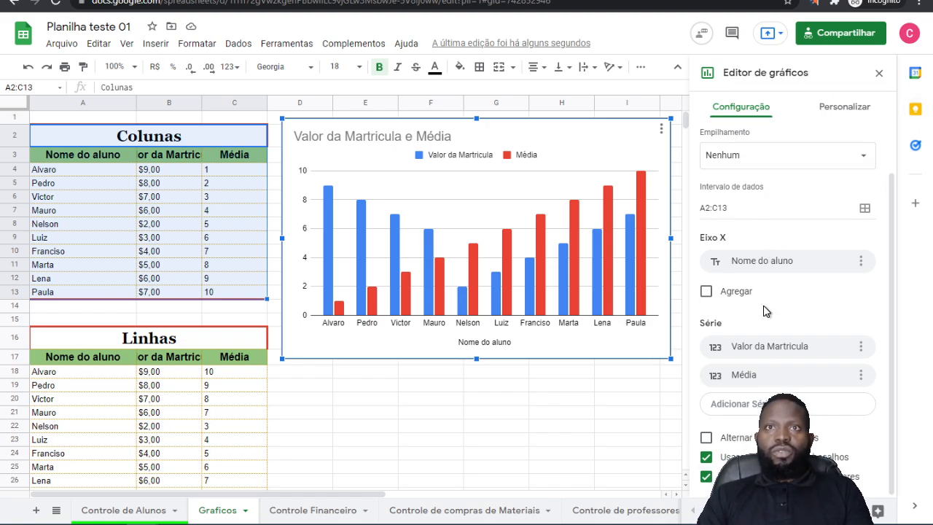
Step: Choose Nome do aluno as the chart's X axis and set its stacking to Padrão
click(763, 265)
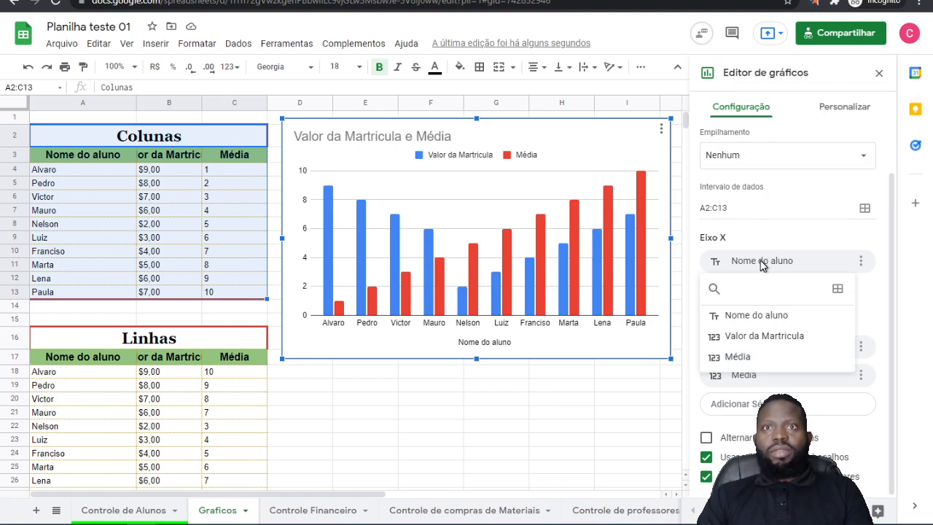
click(751, 316)
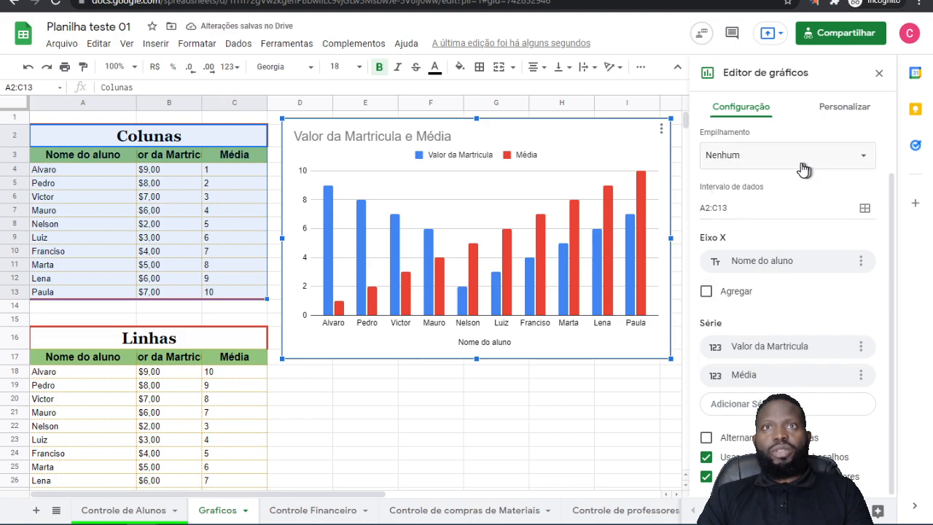
click(775, 155)
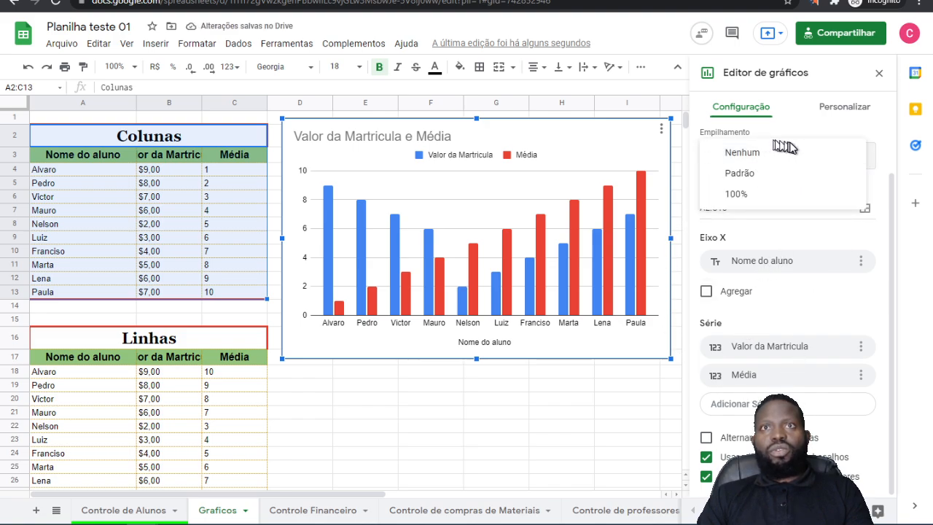
click(753, 173)
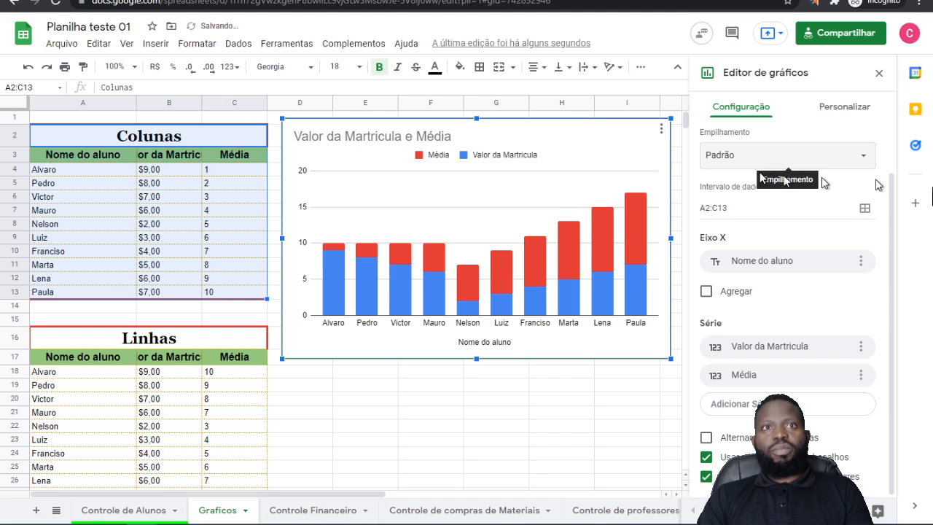
Step: Try 100% stacking on the enrolment and average chart and return it to Padrão
click(775, 158)
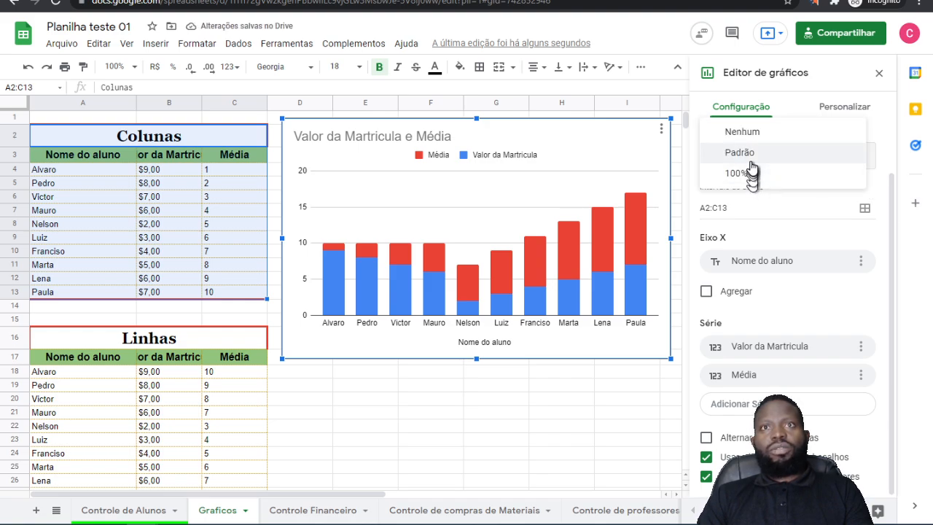
click(751, 160)
click(738, 169)
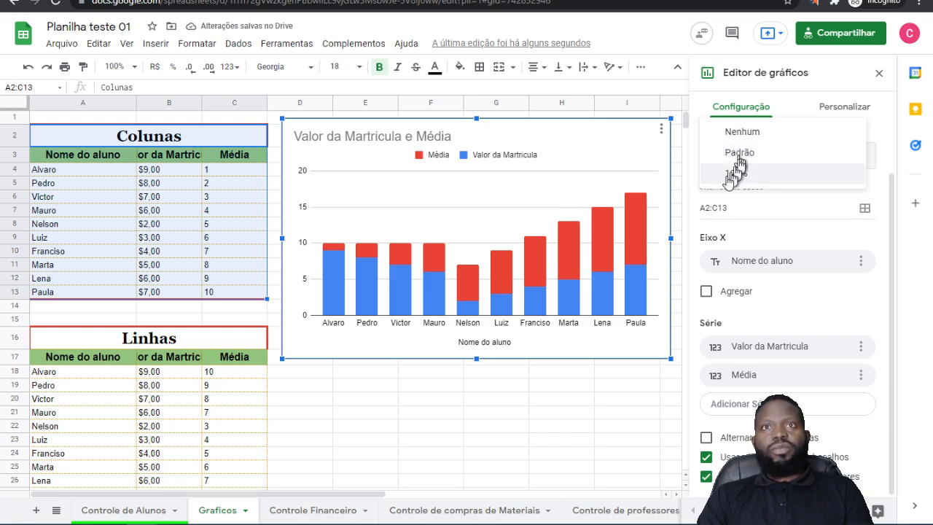
click(737, 175)
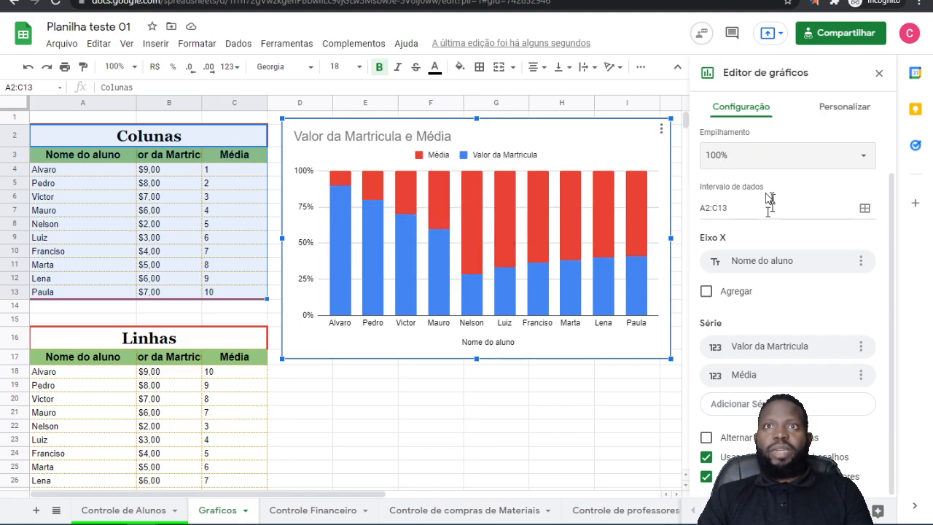
click(826, 158)
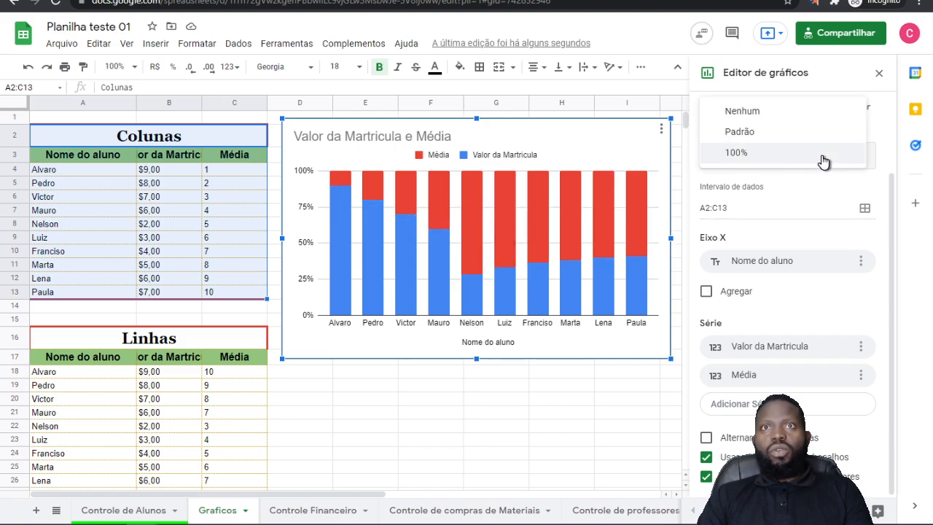
click(748, 134)
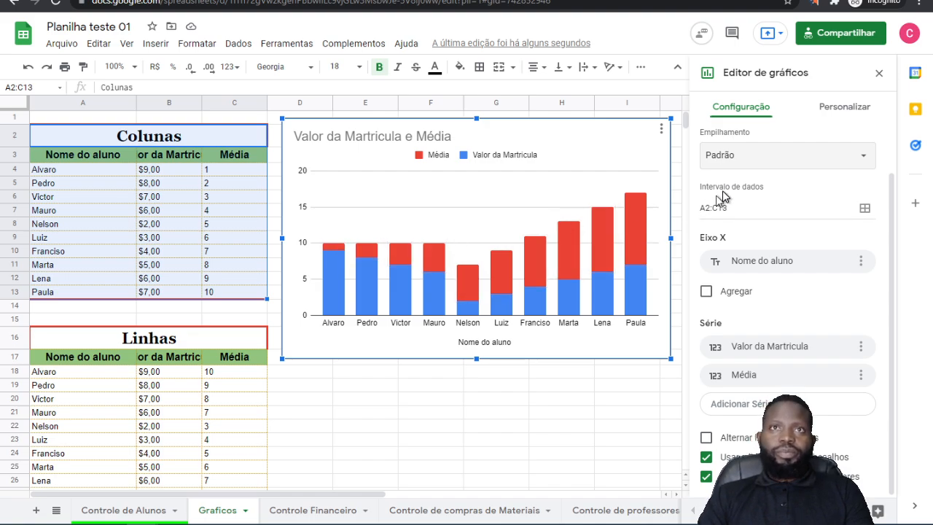
Step: Set the chart's stacking to Nenhum so each student's enrolment value and average stand as separate columns
click(755, 157)
click(762, 134)
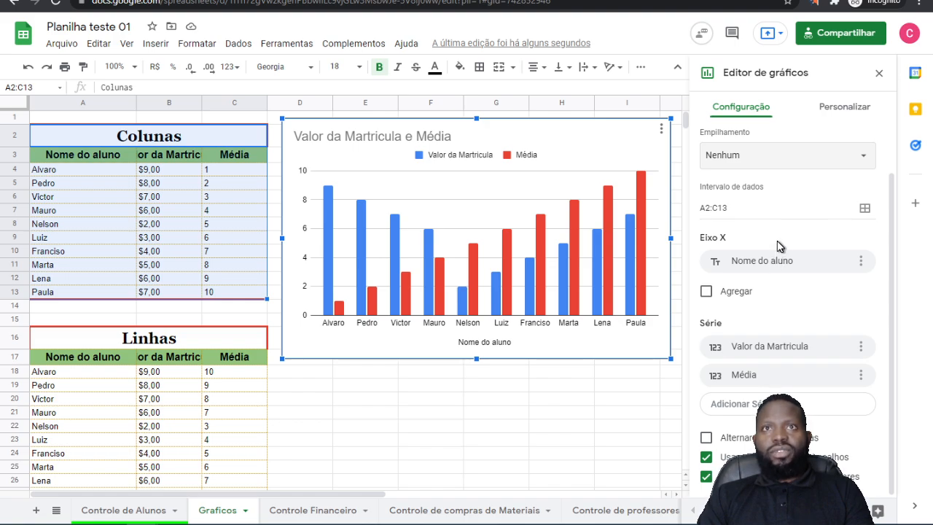
Step: Try the chart as a line chart and as a pie chart, and return it to Gráfico de colunas
scroll(779, 246, up, 1)
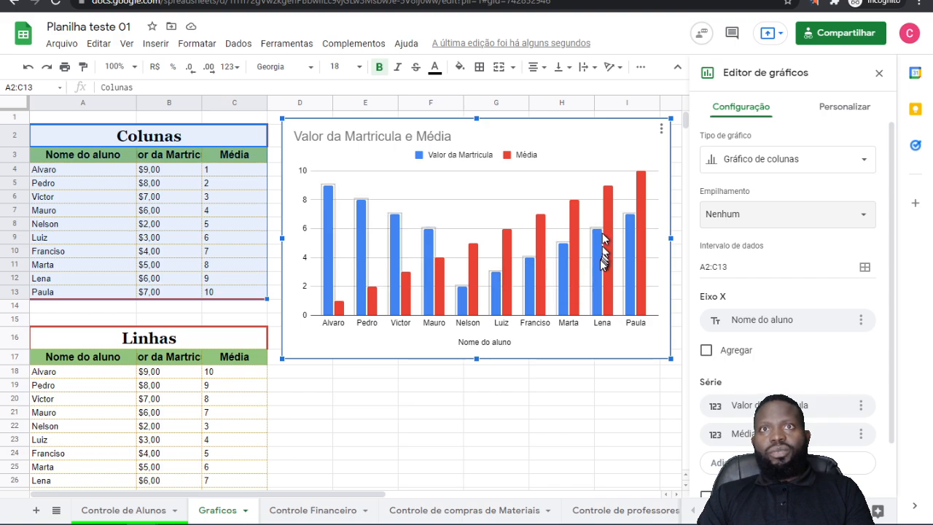
click(825, 167)
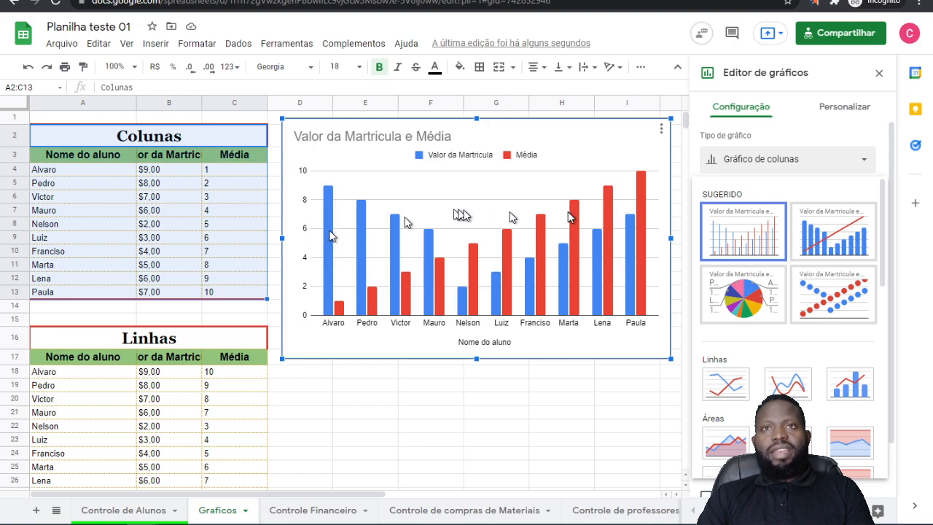
click(746, 398)
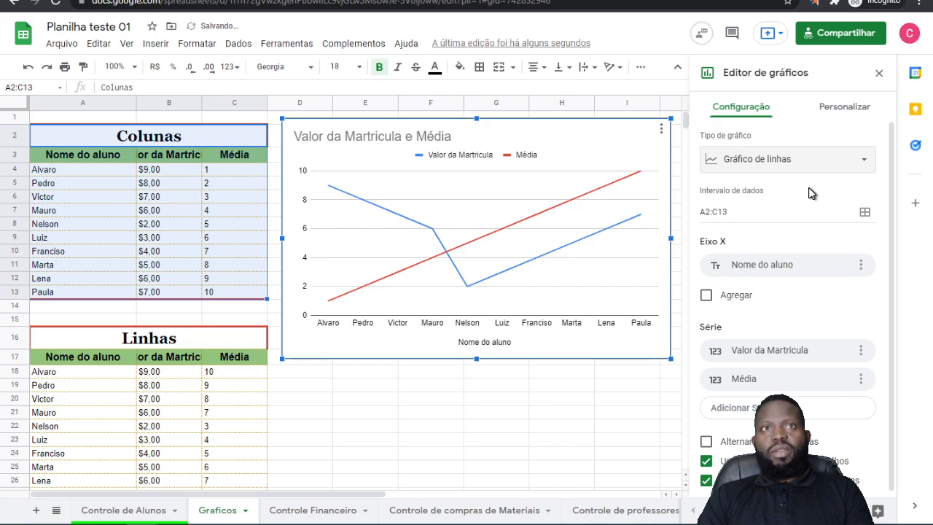
click(776, 159)
click(735, 293)
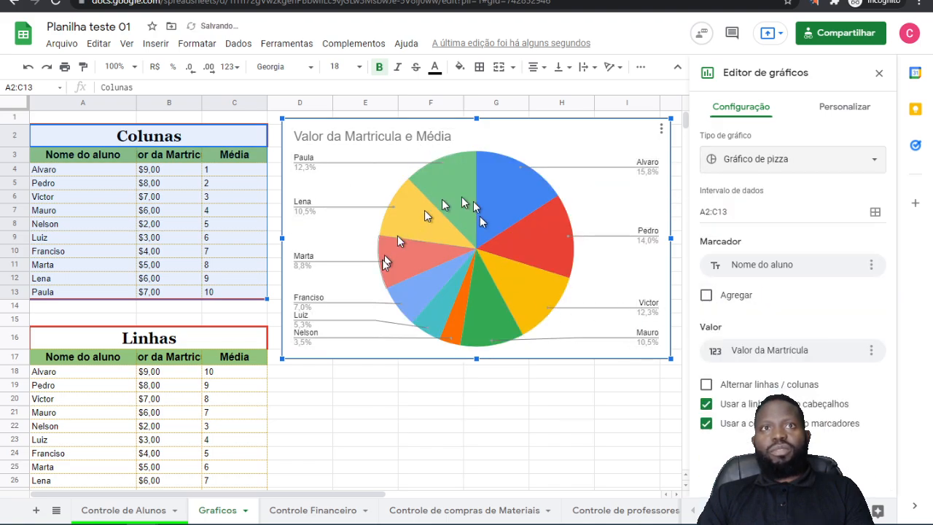
click(771, 160)
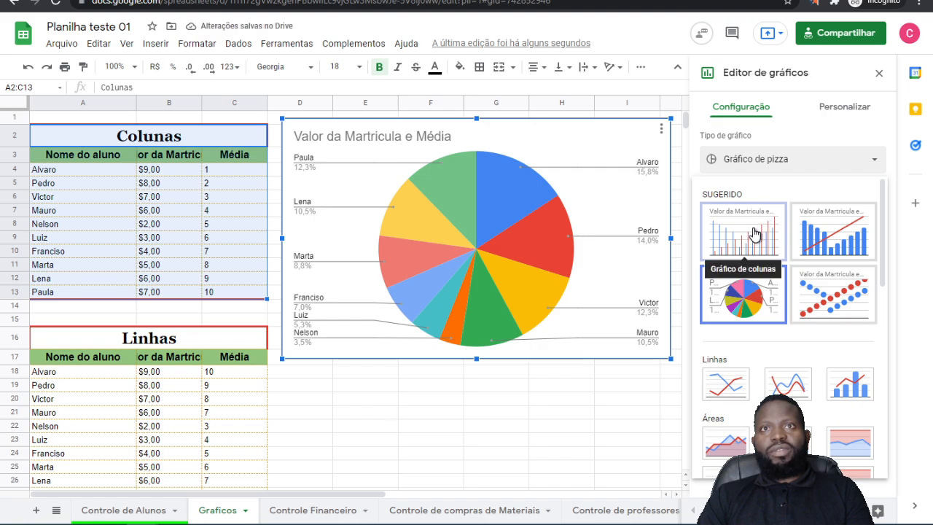
click(794, 244)
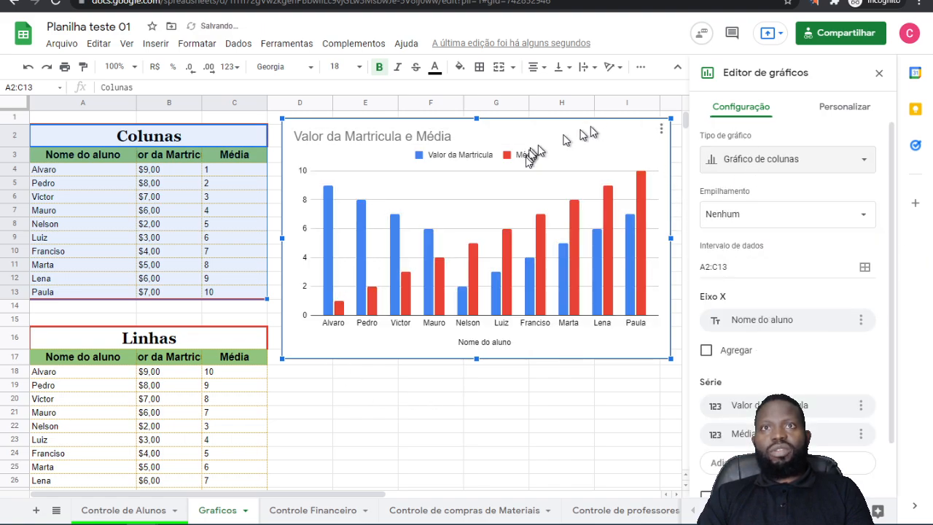
Step: Try blue as the chart's background colour and change it to a light greyish teal in the chart style settings
scroll(813, 302, down, 1)
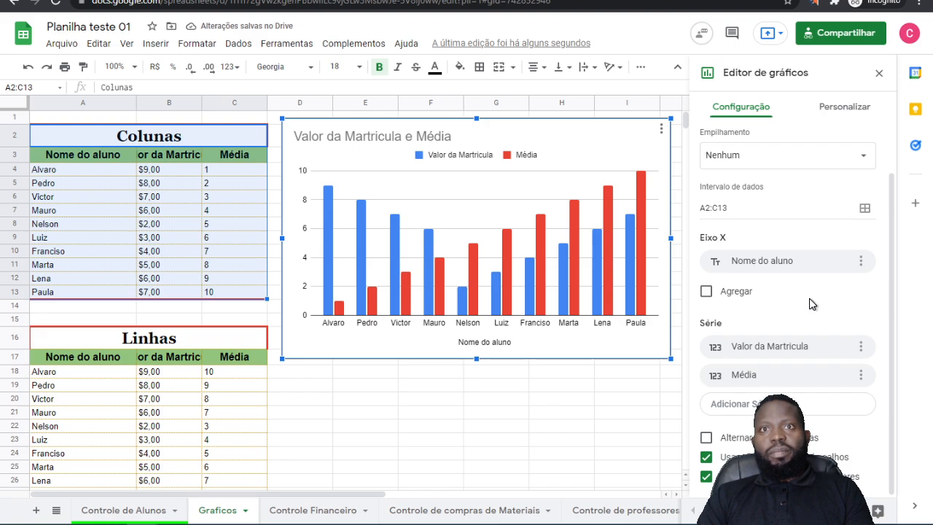
scroll(816, 286, up, 1)
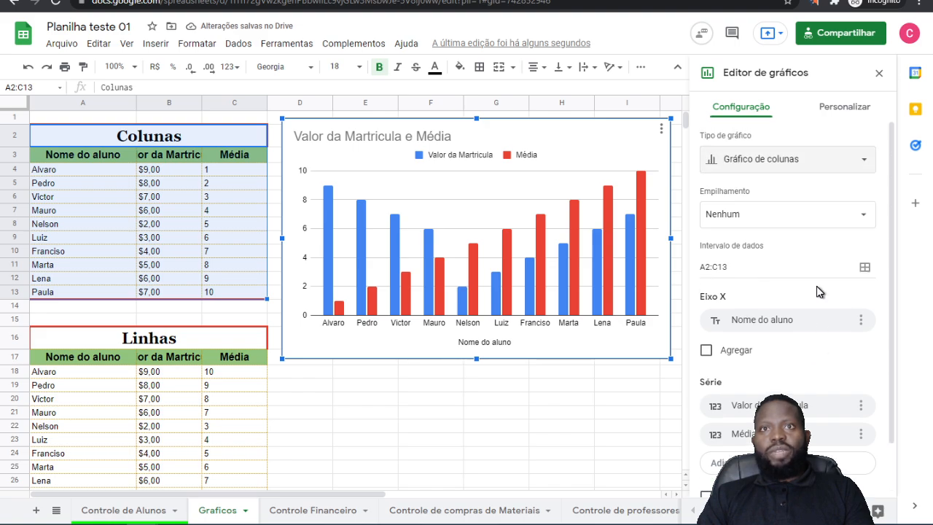
click(854, 109)
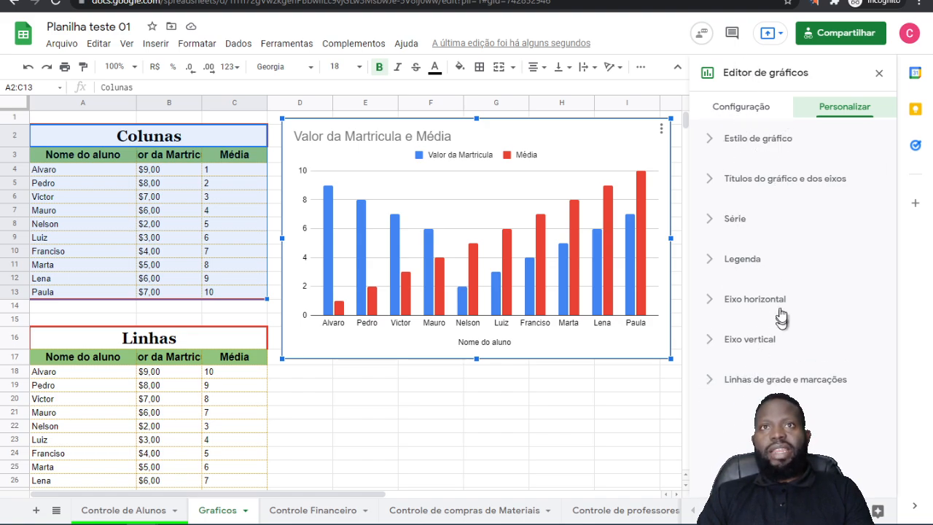
click(758, 142)
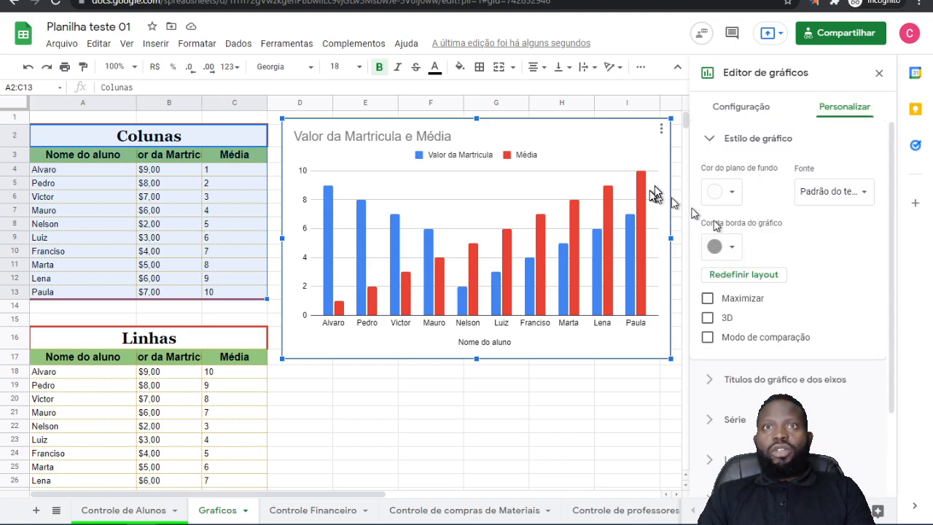
click(732, 192)
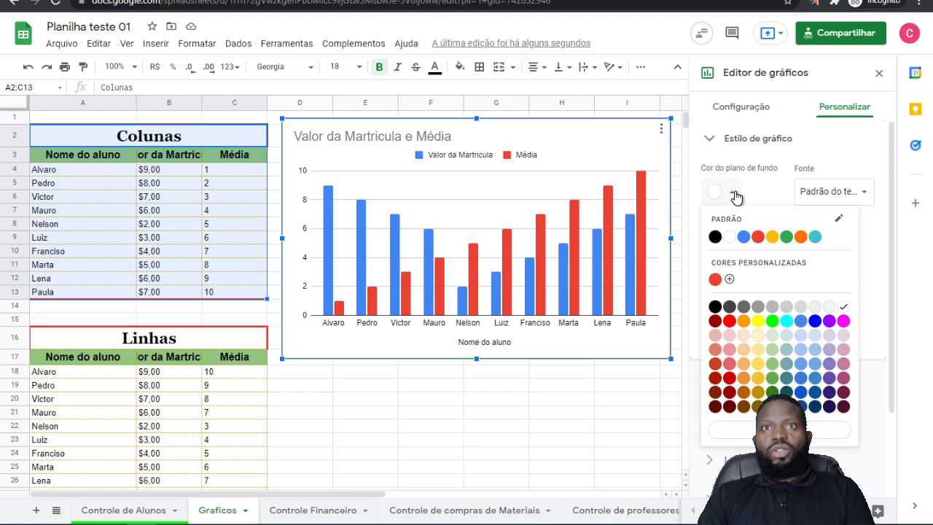
click(744, 237)
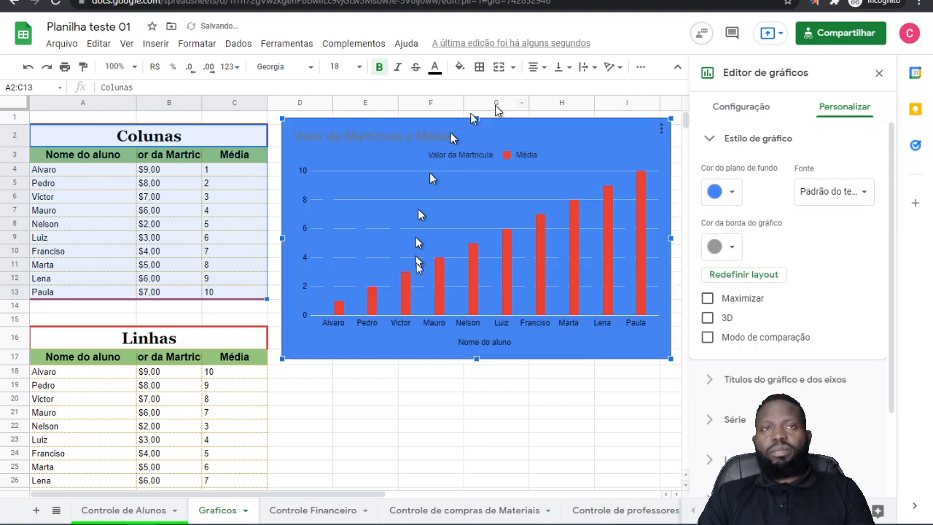
click(731, 192)
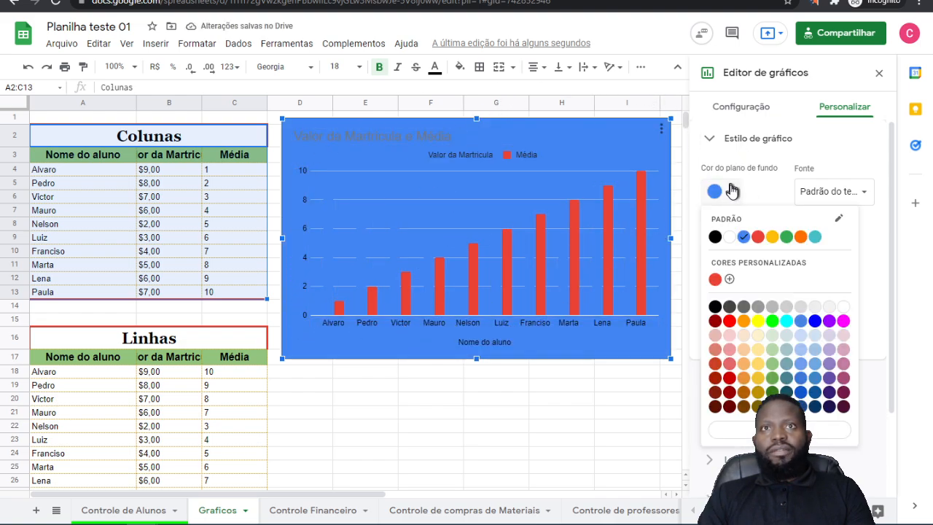
click(787, 352)
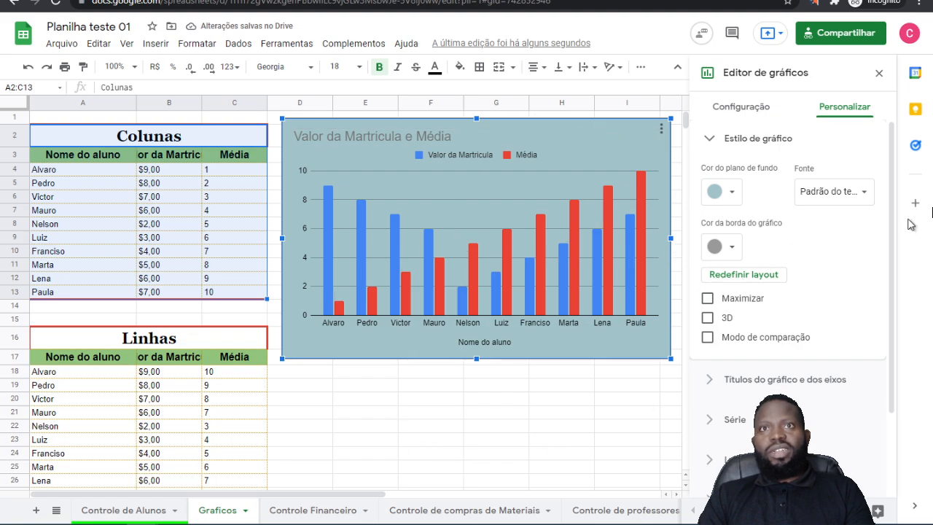
Step: Try Comic Sans MS as the chart's font and set it to Courier New
click(871, 188)
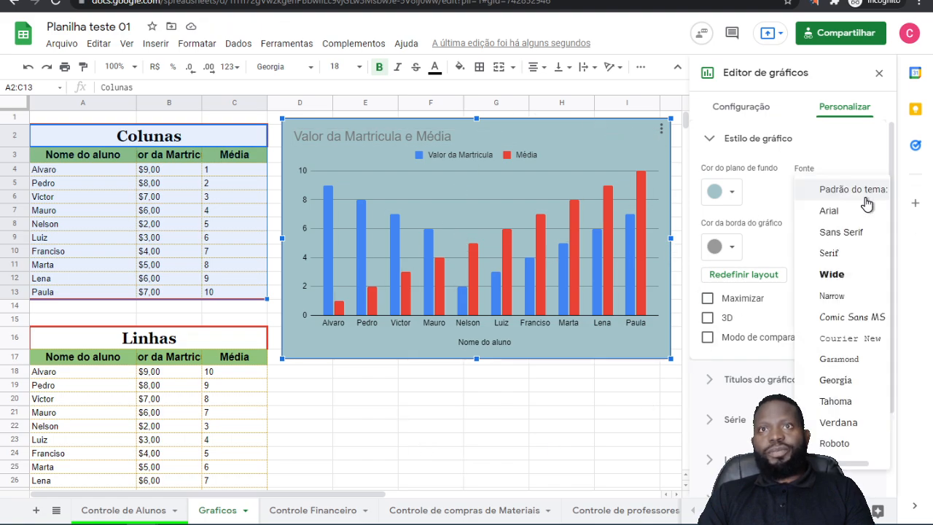
click(837, 326)
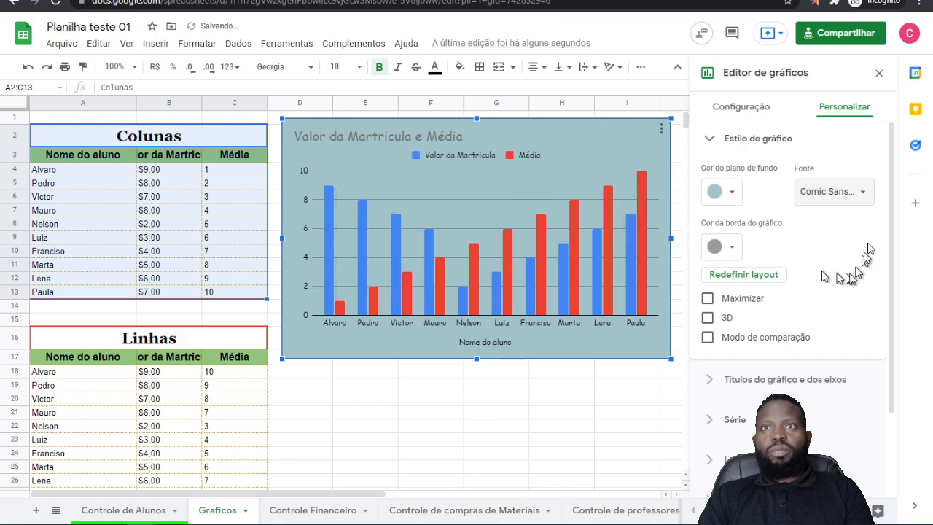
click(871, 192)
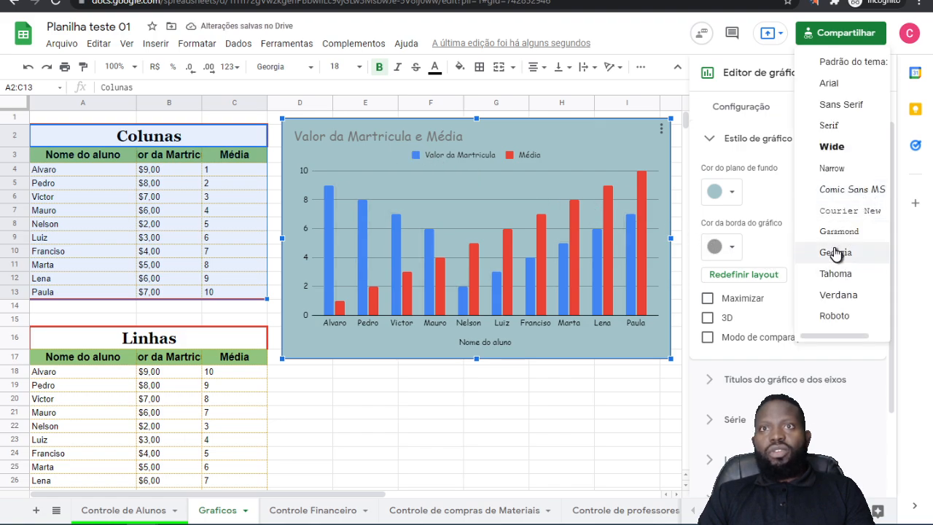
click(840, 212)
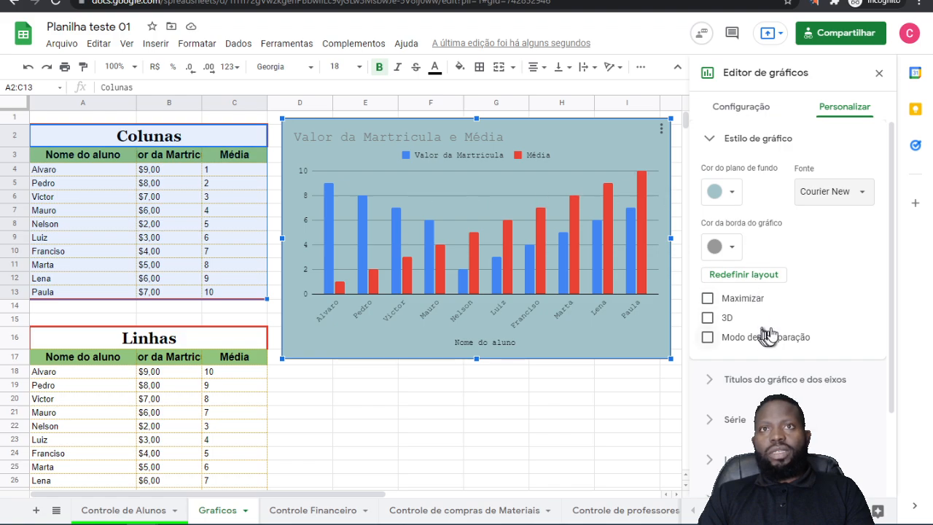
Step: Set the chart's border colour to black and deselect the chart
click(730, 249)
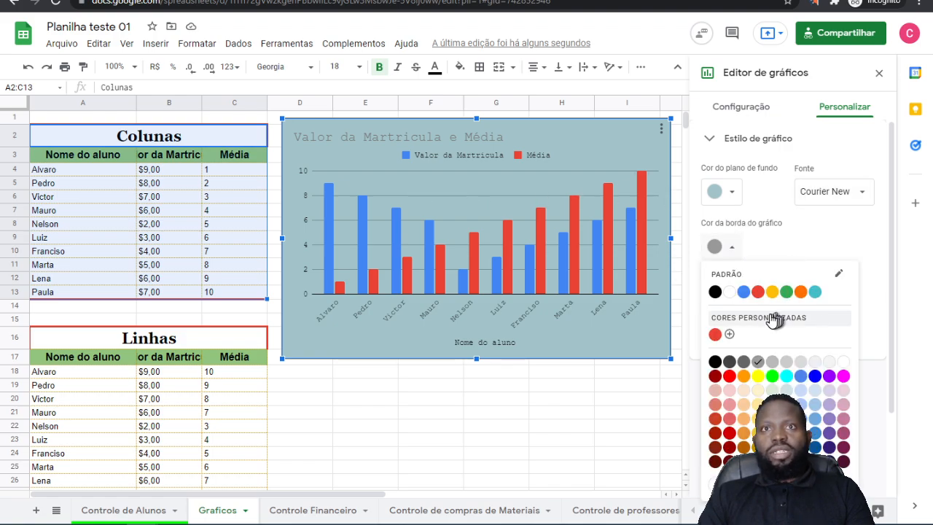
click(715, 291)
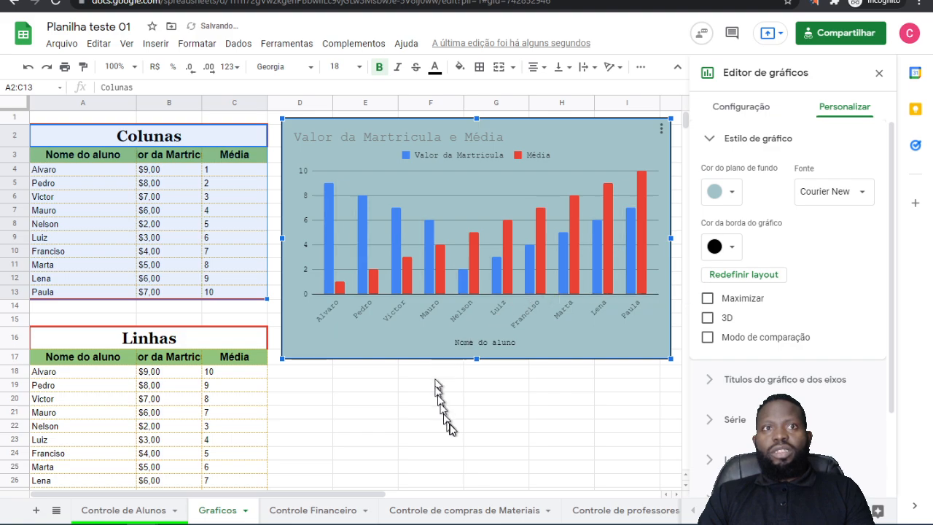
click(589, 444)
Step: Reopen the column chart for editing and show its Estilo de gráfico customization settings
click(581, 151)
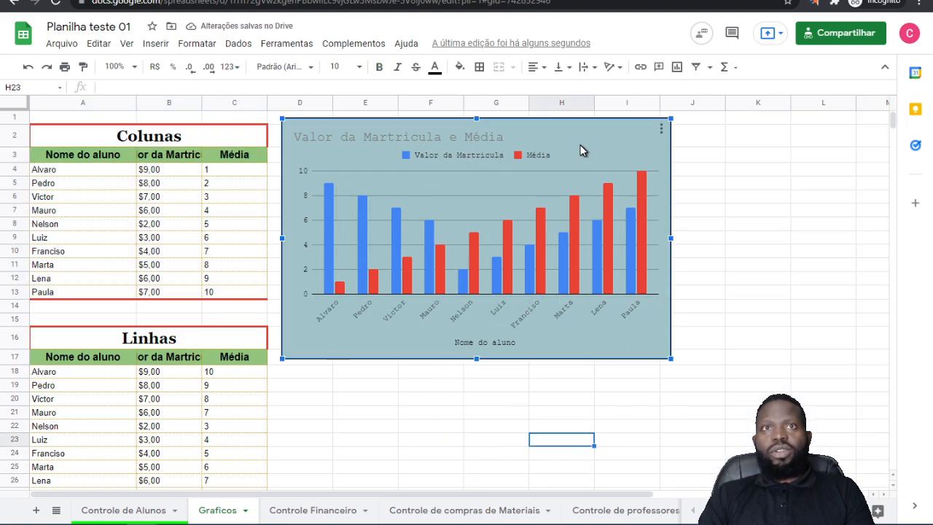
click(661, 129)
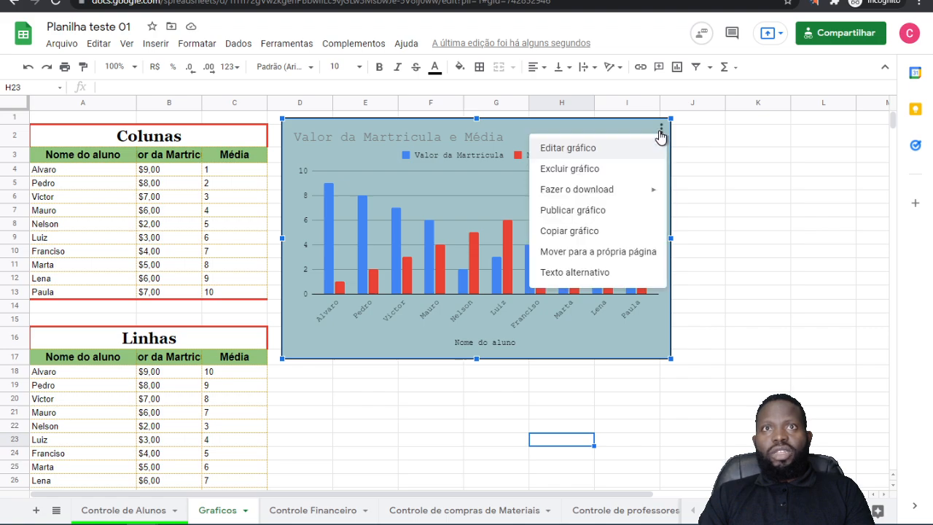
click(568, 148)
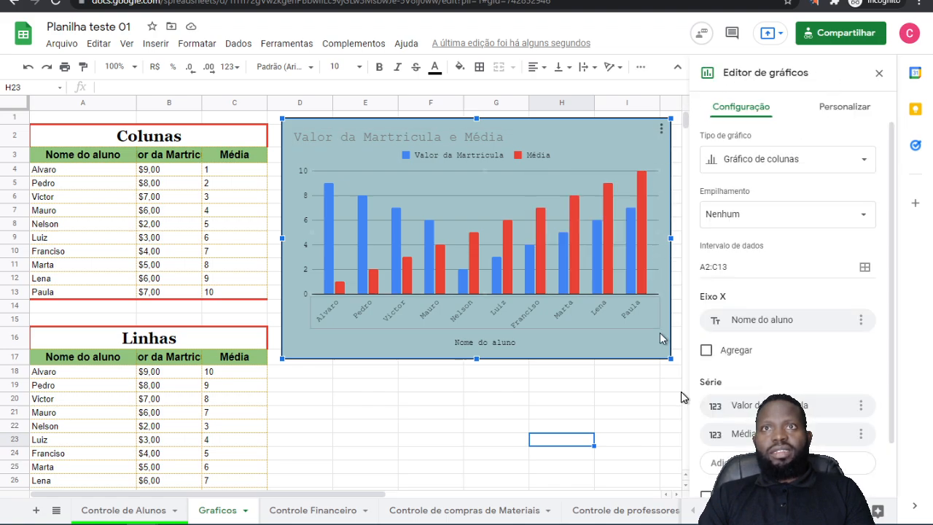
click(829, 115)
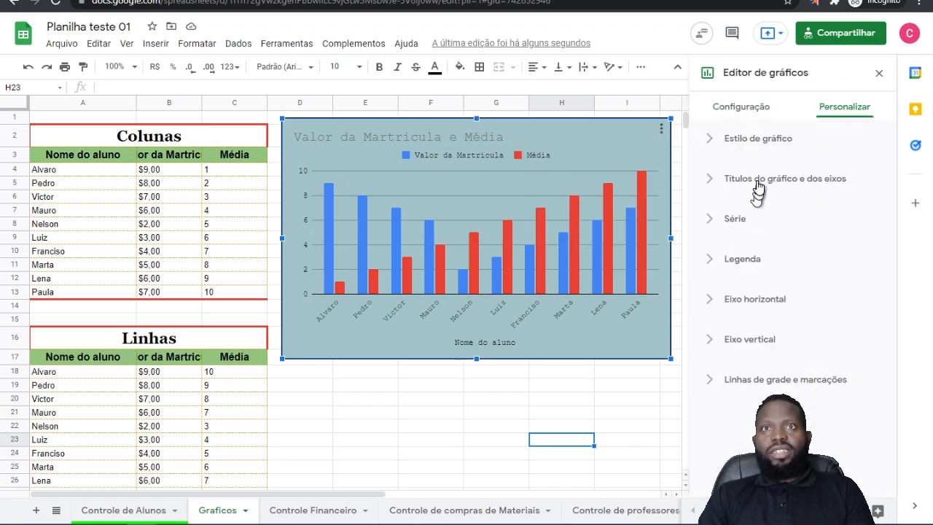
click(747, 145)
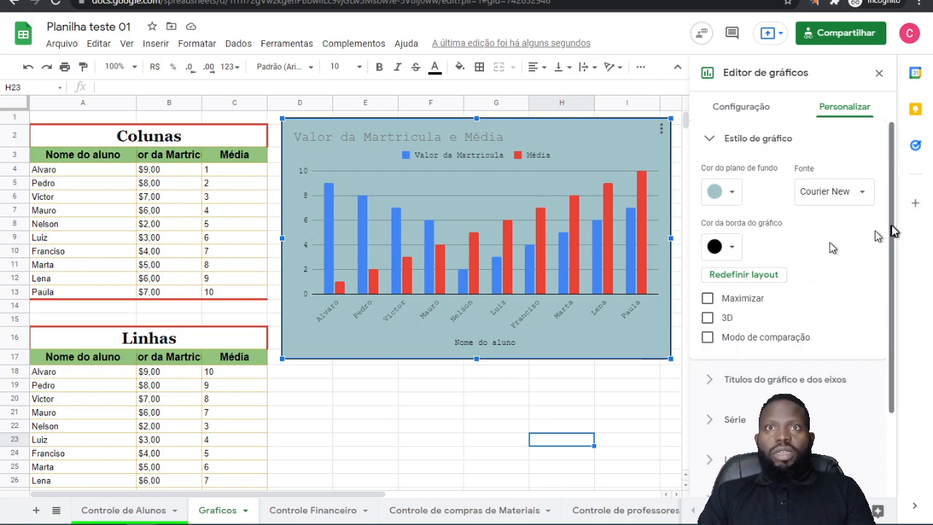
Step: Try the Maximizar option on the chart, turn it off again and enable 3D
click(708, 300)
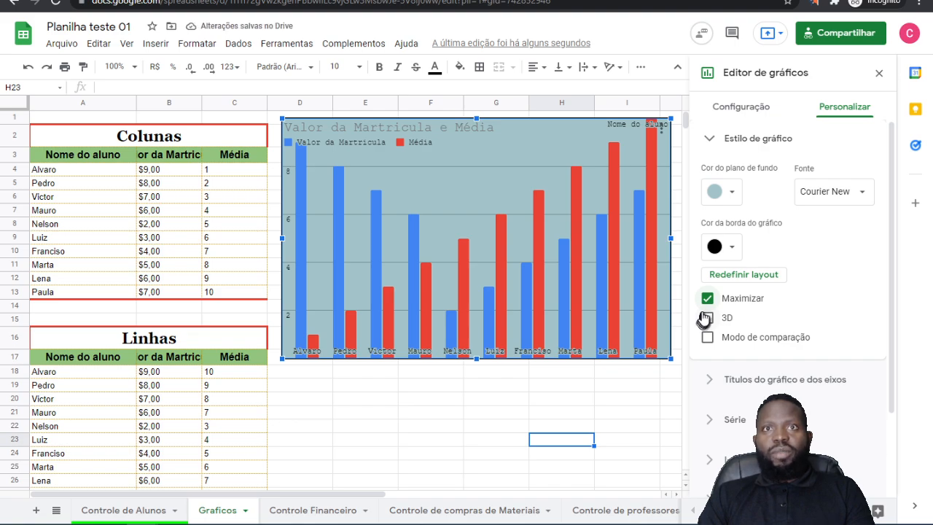
click(708, 300)
click(707, 318)
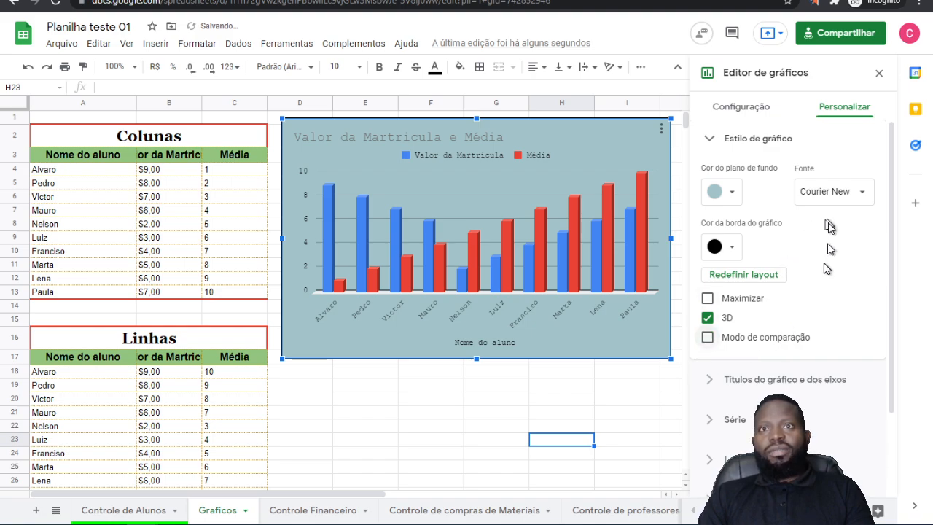
Step: Change the chart's title text to "Gráfico de Colunas"
scroll(736, 273, down, 2)
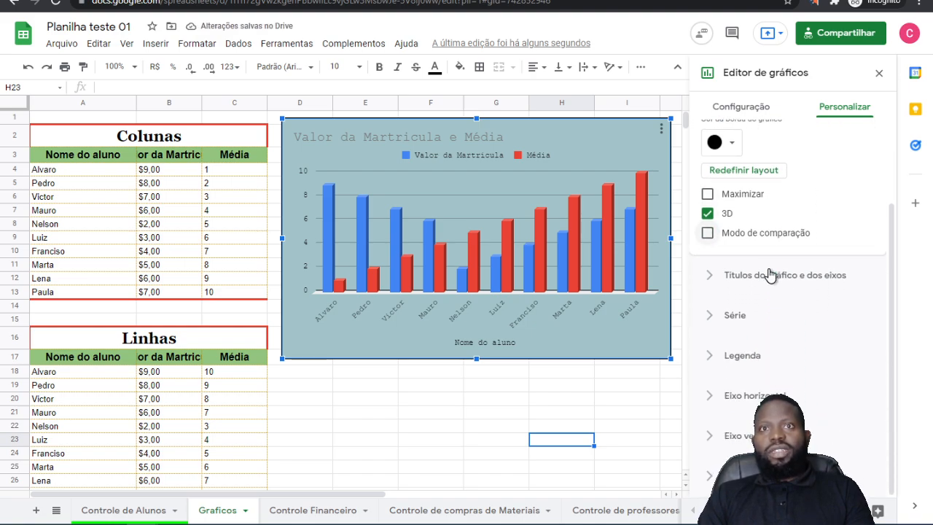
click(711, 276)
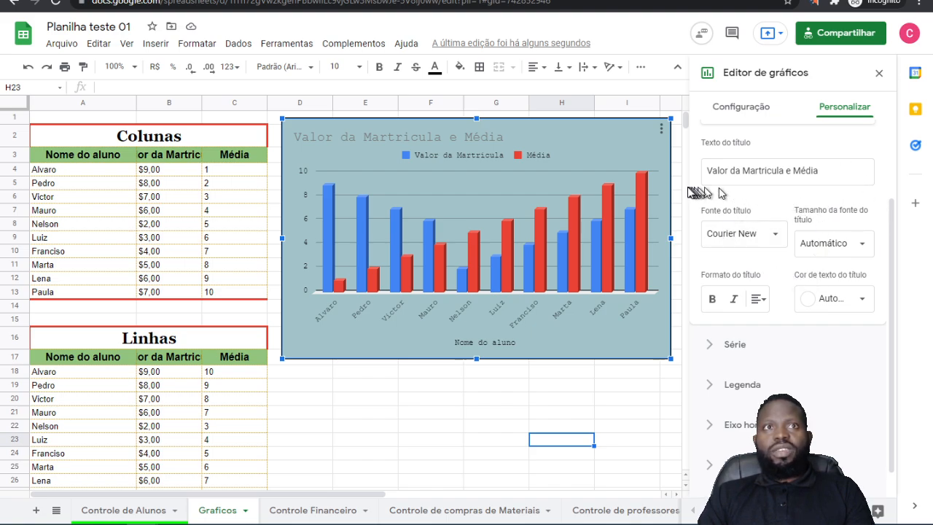
drag(848, 172, 550, 162)
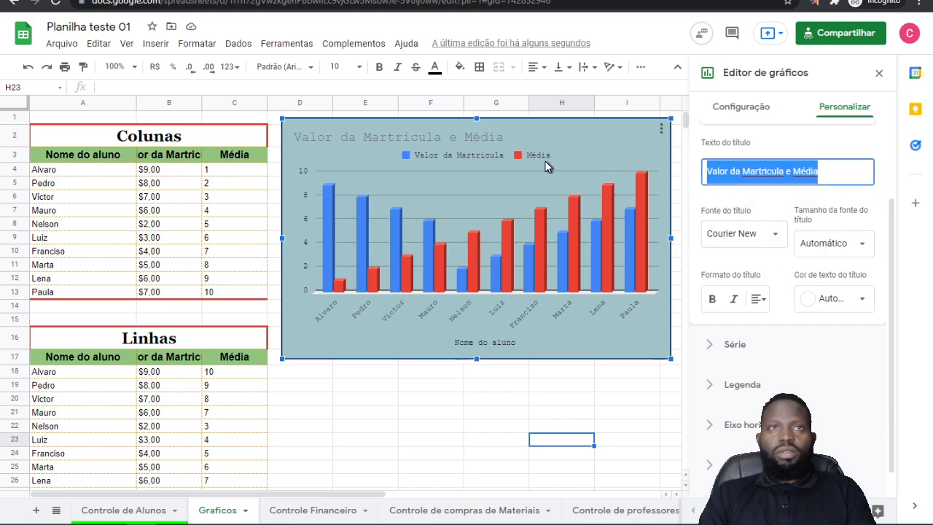
text(C)
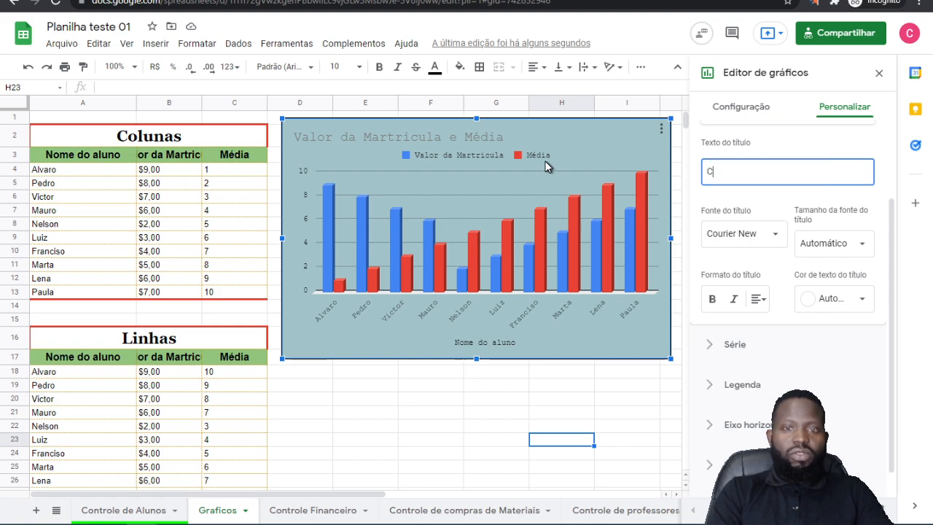
key(BackSpace)
key(BackSpace)
text(Gráfico de Colunas)
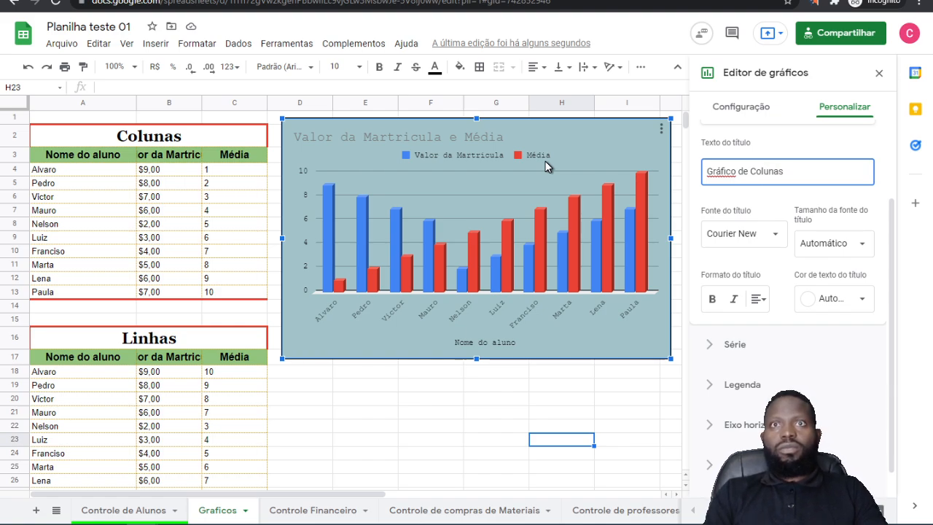
Step: Format the chart title with font size 24, bold and black text colour
click(829, 244)
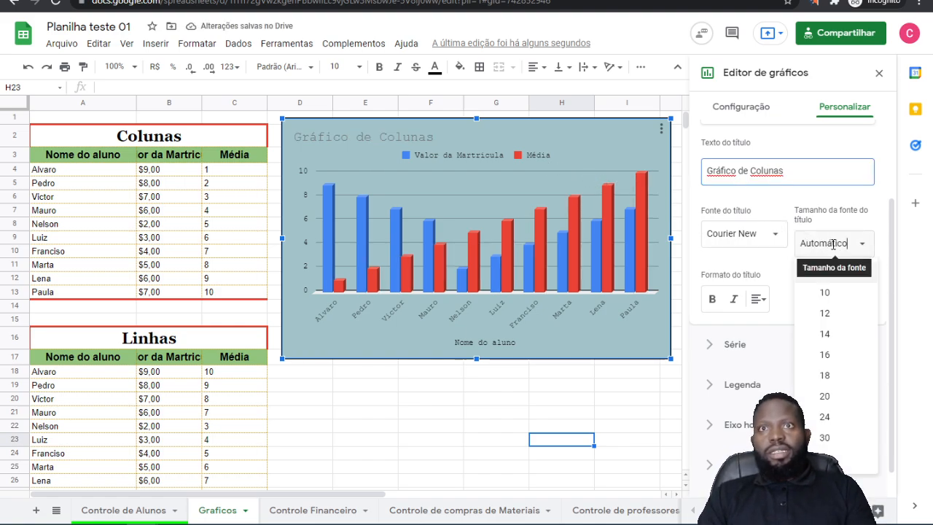
click(826, 417)
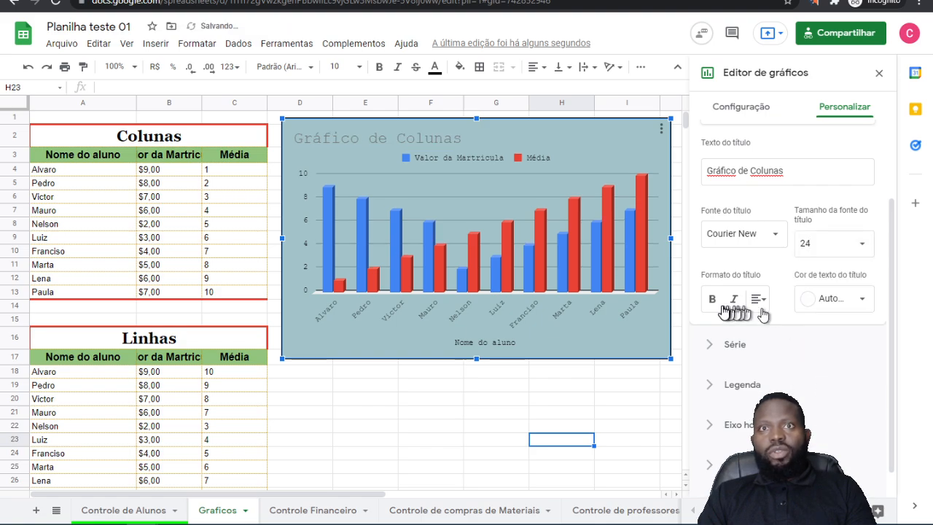
click(712, 299)
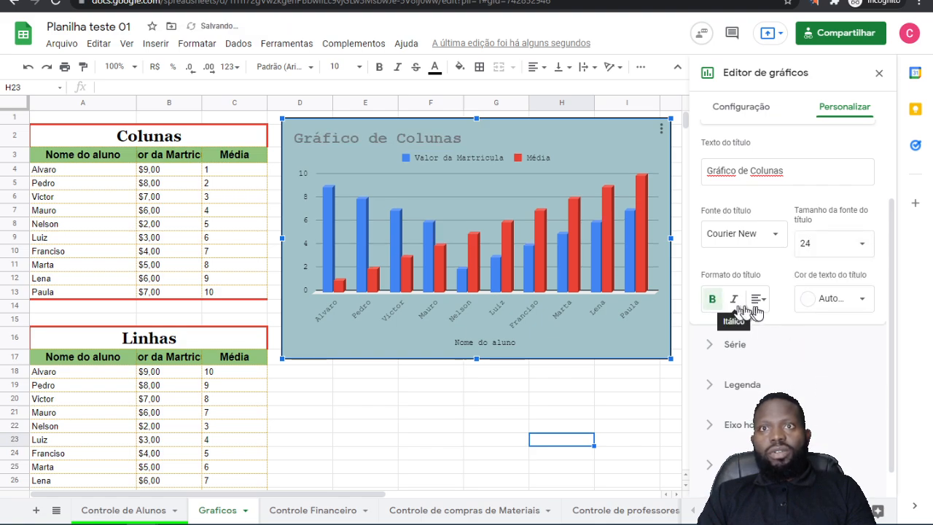
click(849, 299)
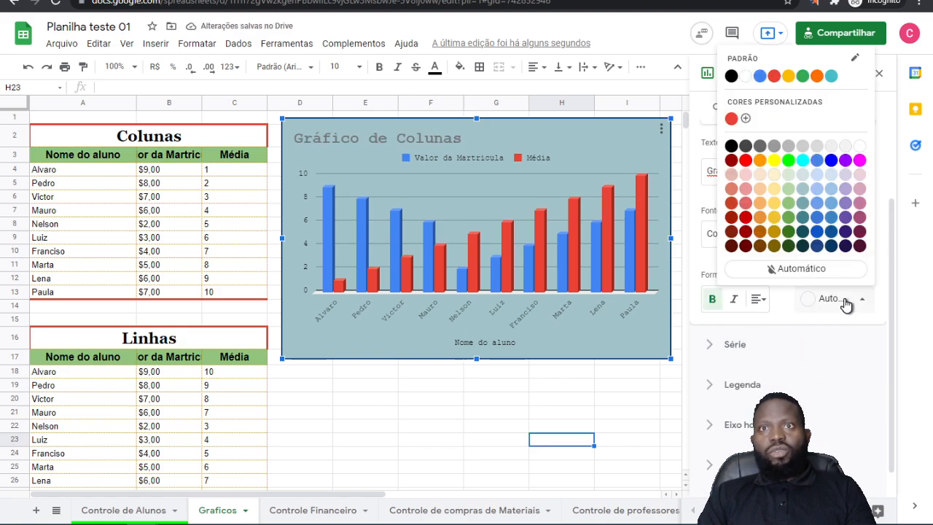
click(732, 147)
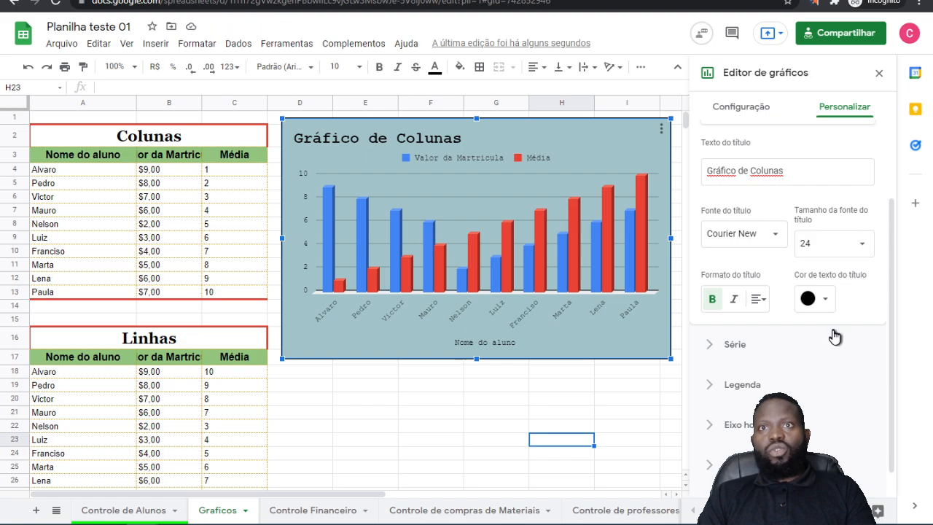
Step: Try left and right alignment on the chart title and set it to centred (Centro)
scroll(802, 275, up, 1)
scroll(841, 270, down, 1)
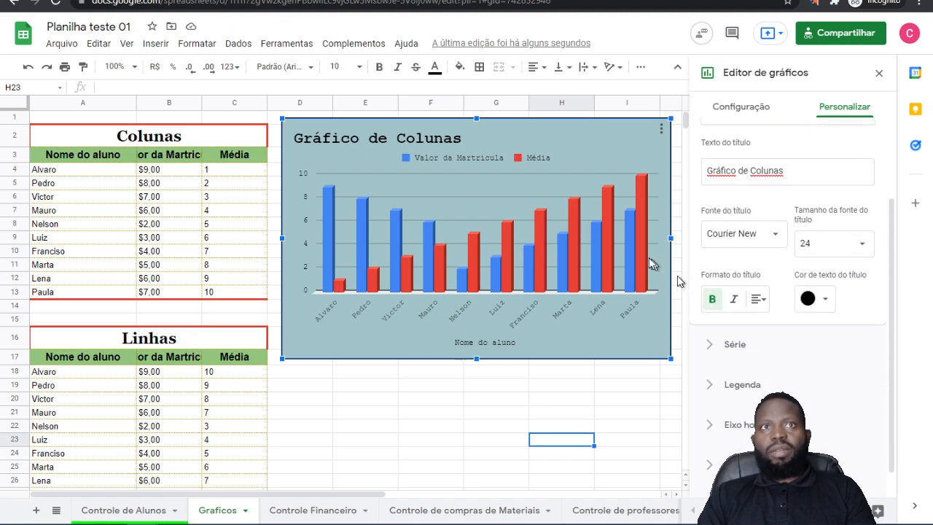
click(759, 299)
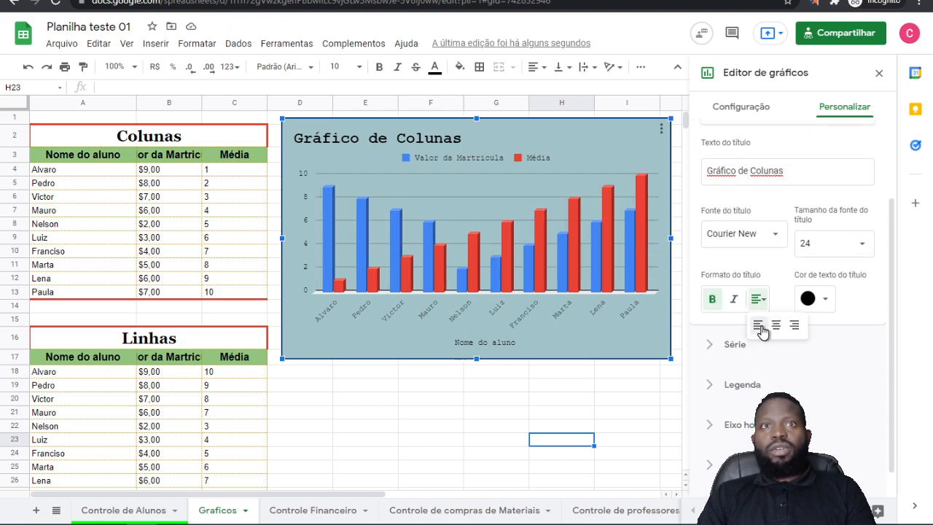
click(761, 328)
click(760, 300)
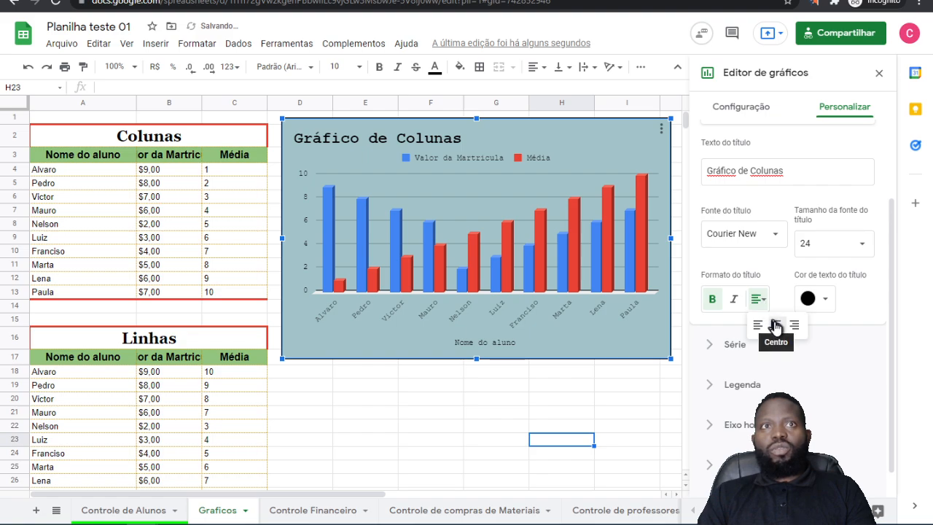
click(777, 327)
click(763, 306)
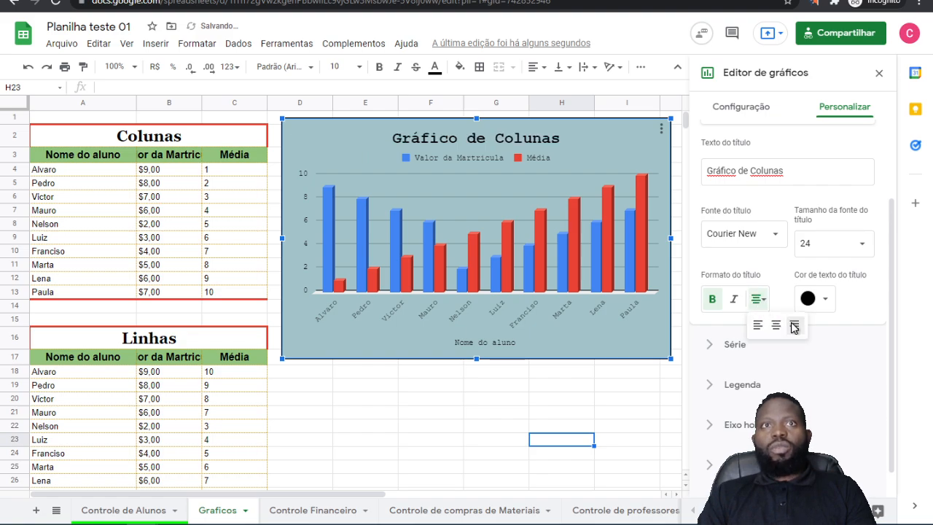
click(793, 328)
click(771, 305)
click(772, 325)
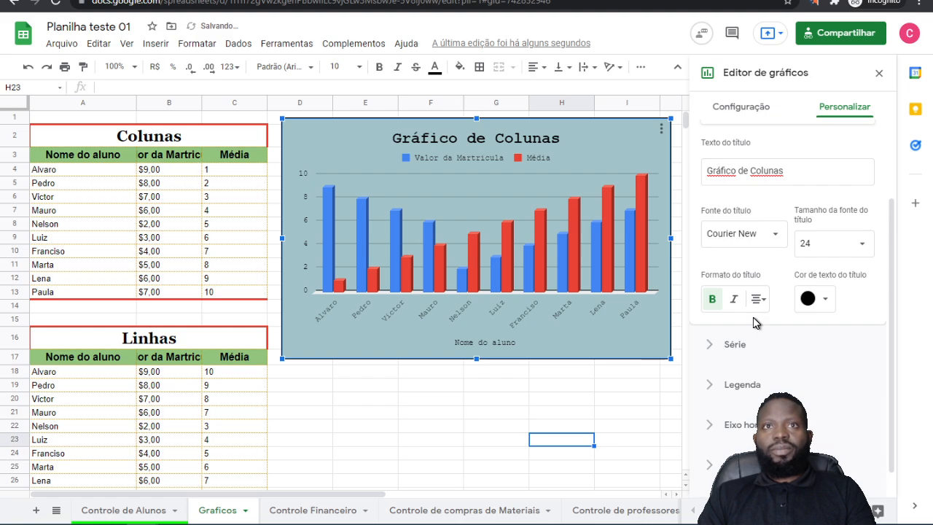
Step: In the Série settings, give all series a dotted line type and 10% line opacity
scroll(800, 368, down, 1)
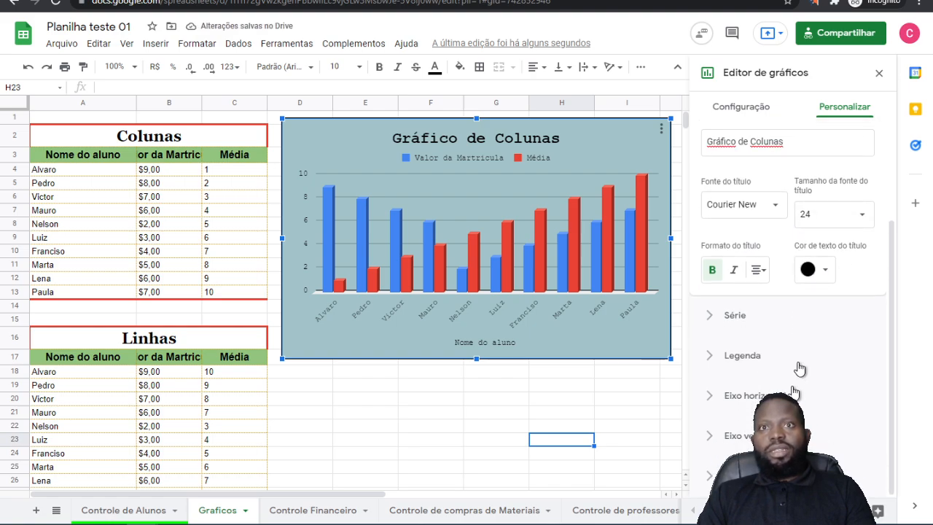
click(737, 315)
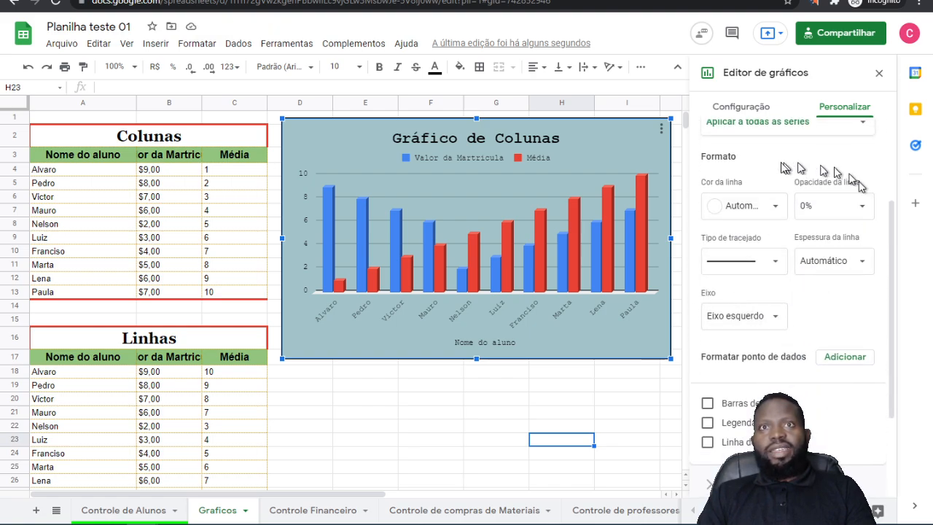
click(760, 209)
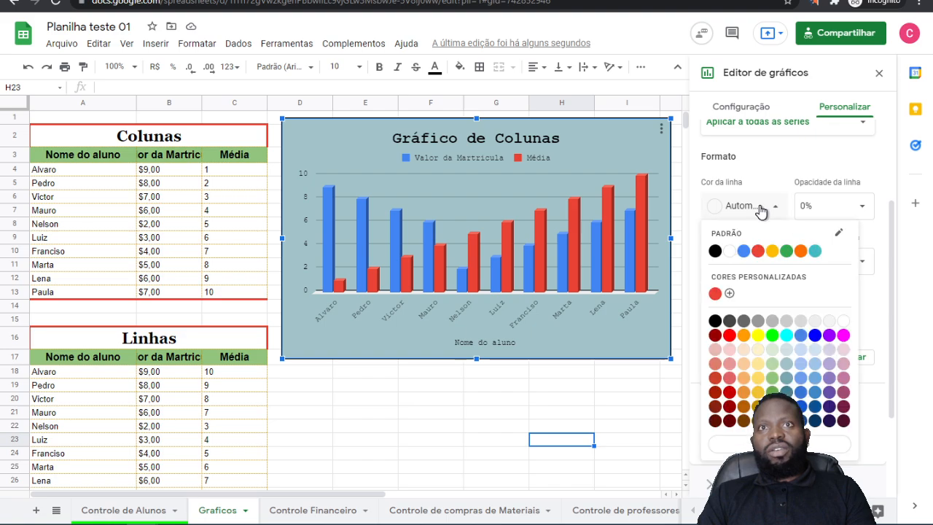
click(740, 166)
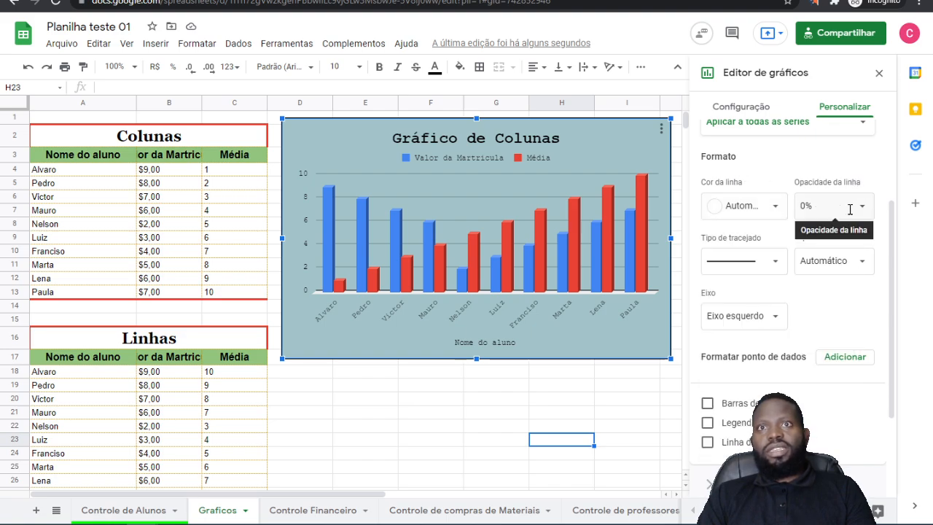
click(772, 262)
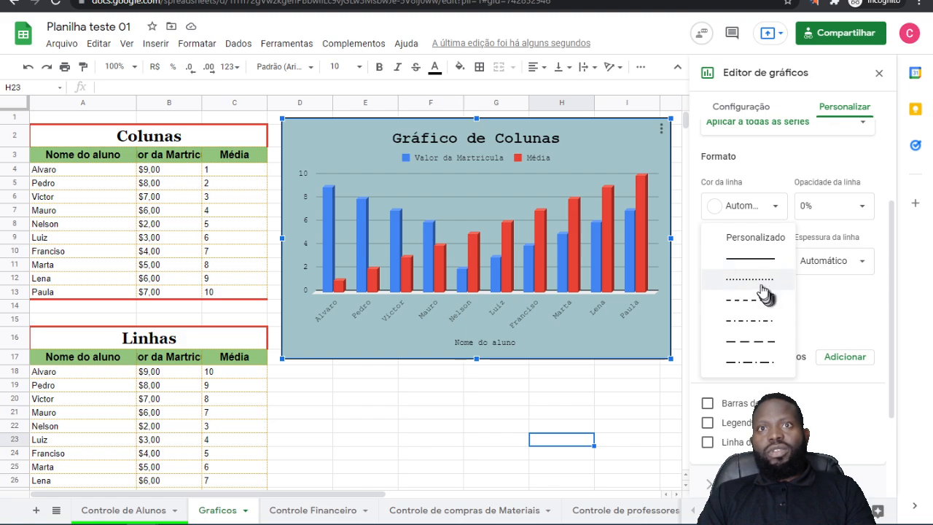
click(764, 296)
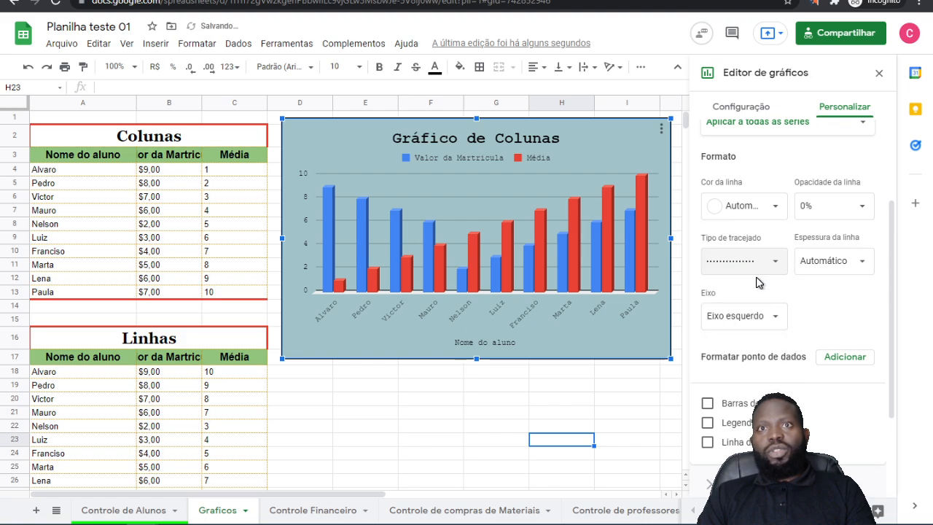
click(851, 214)
click(834, 256)
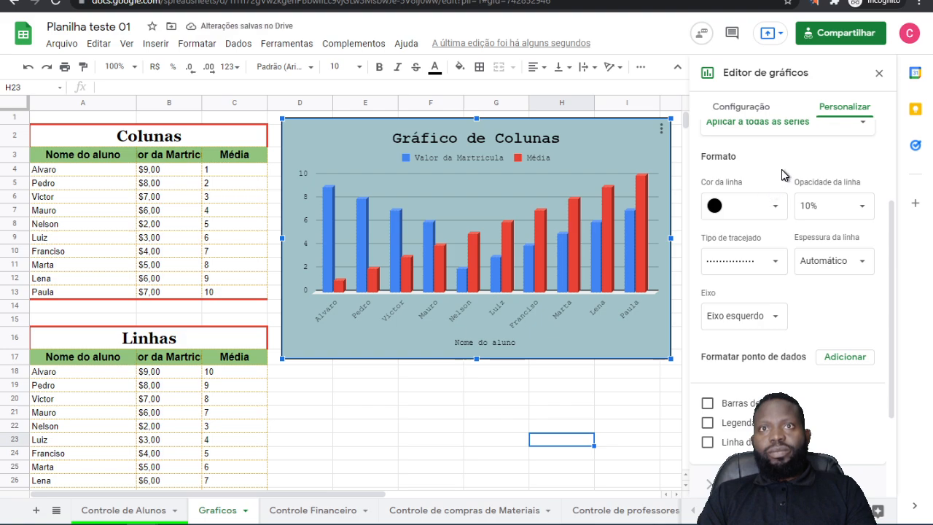
Step: Try Eixo direito as the axis for all series and return it to Eixo esquerdo
click(776, 315)
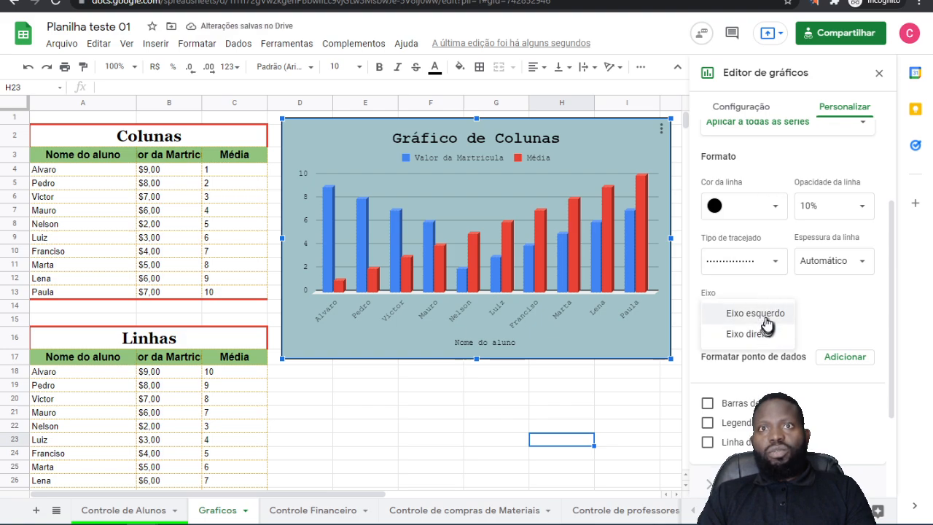
click(777, 315)
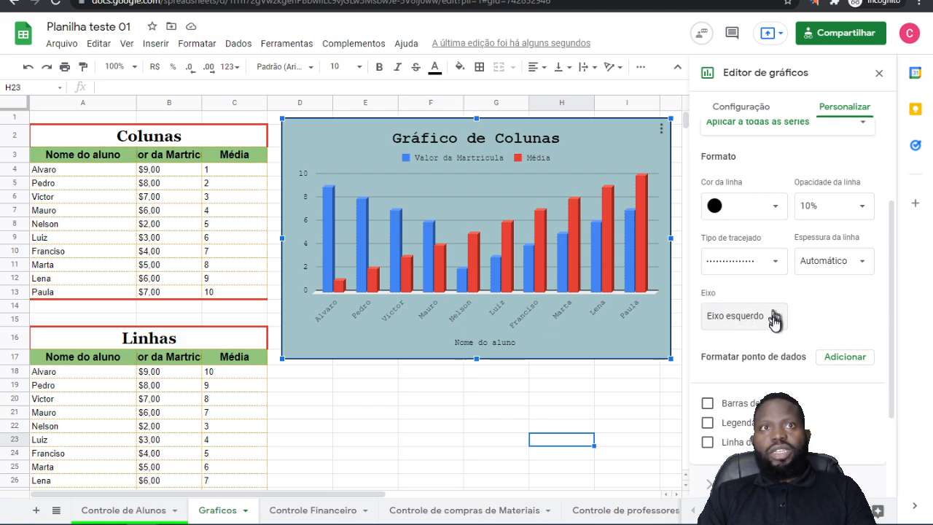
click(764, 330)
click(763, 335)
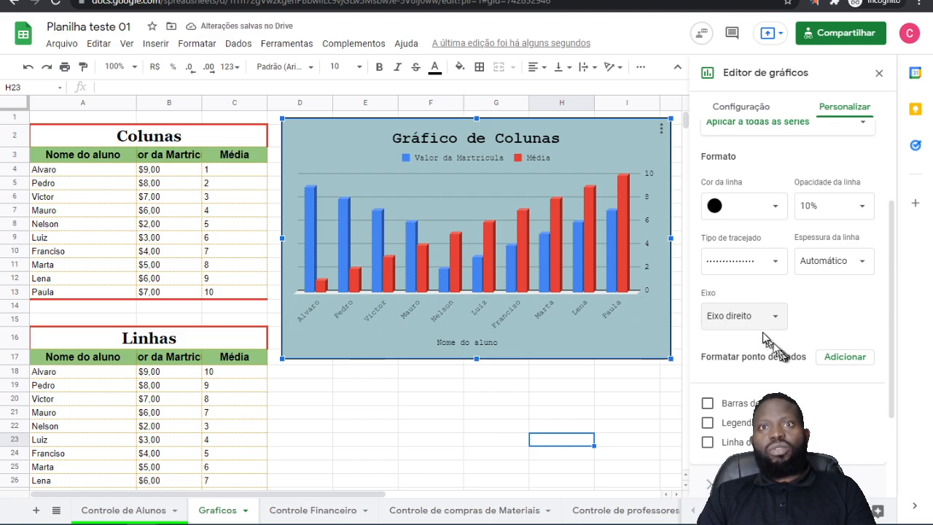
click(777, 320)
click(711, 297)
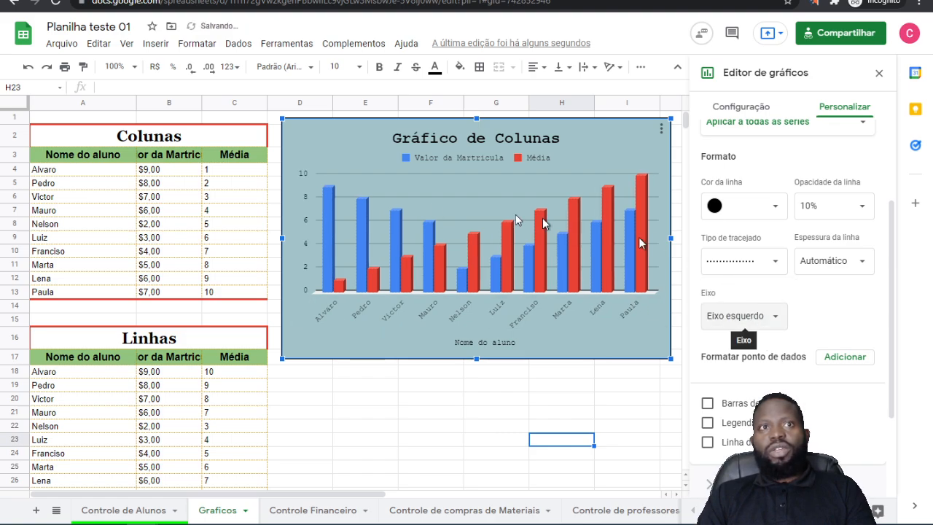
click(765, 315)
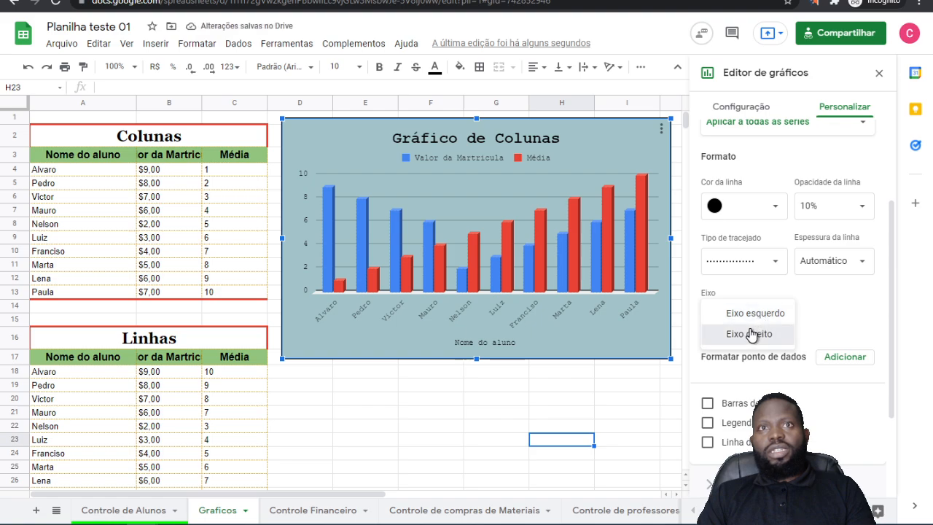
click(730, 332)
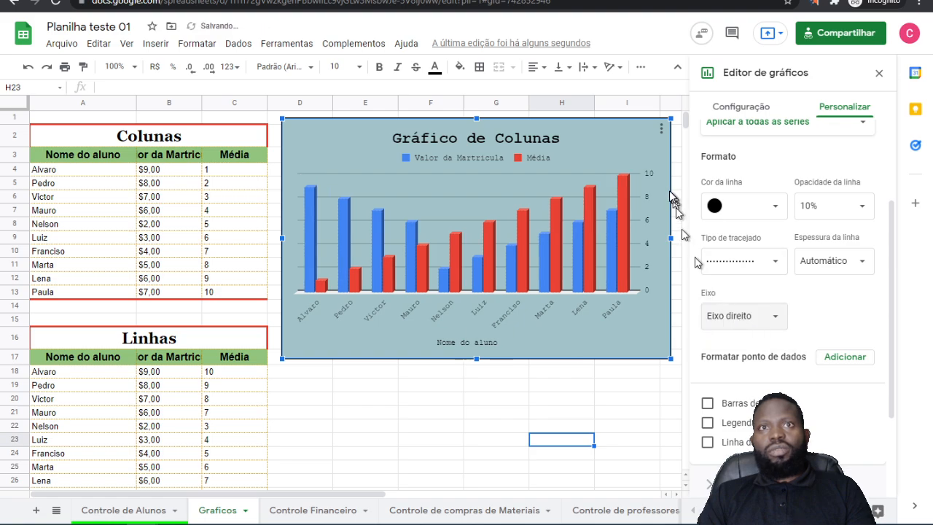
click(767, 319)
click(754, 293)
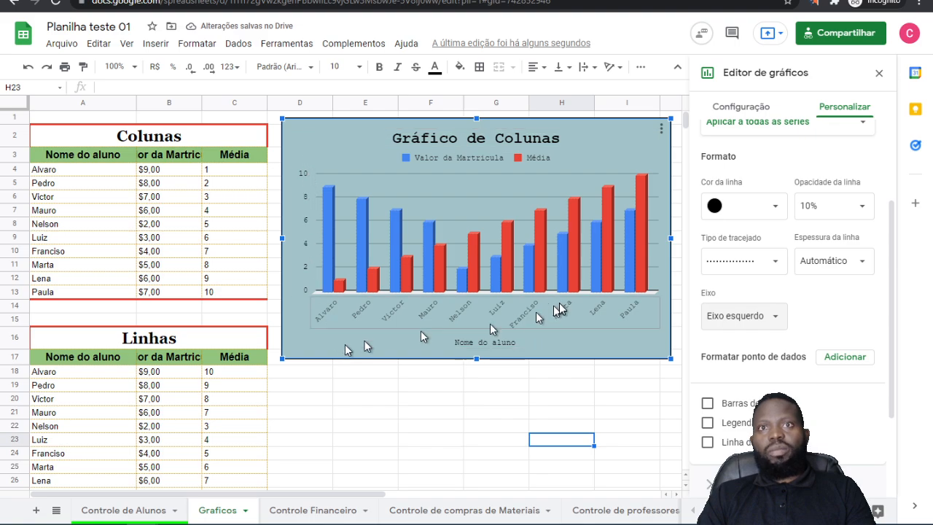
Step: Try Barras de erros and Legendas de dados on the series, turning each off again
click(708, 405)
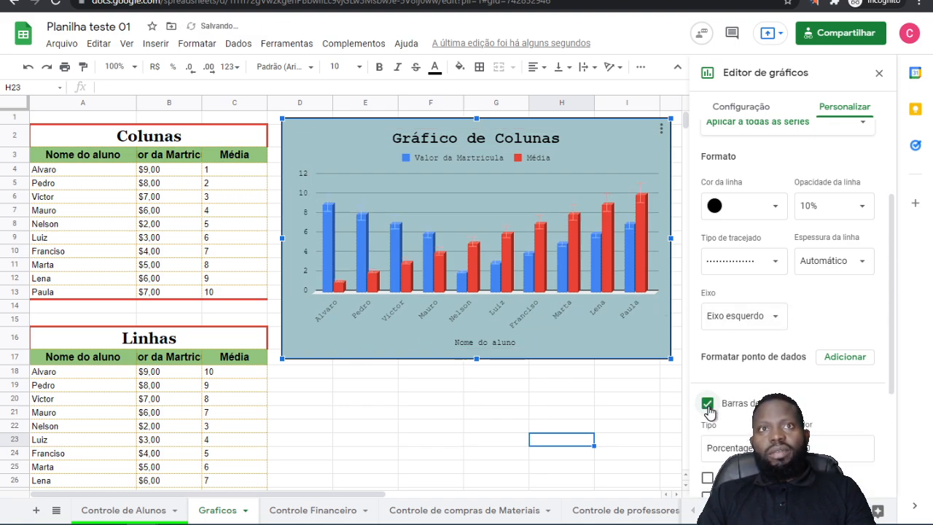
click(708, 404)
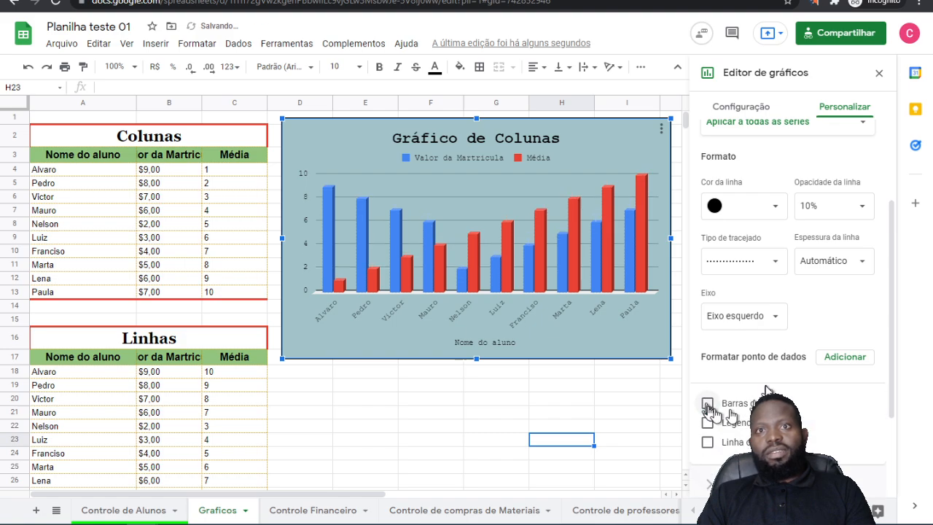
click(707, 423)
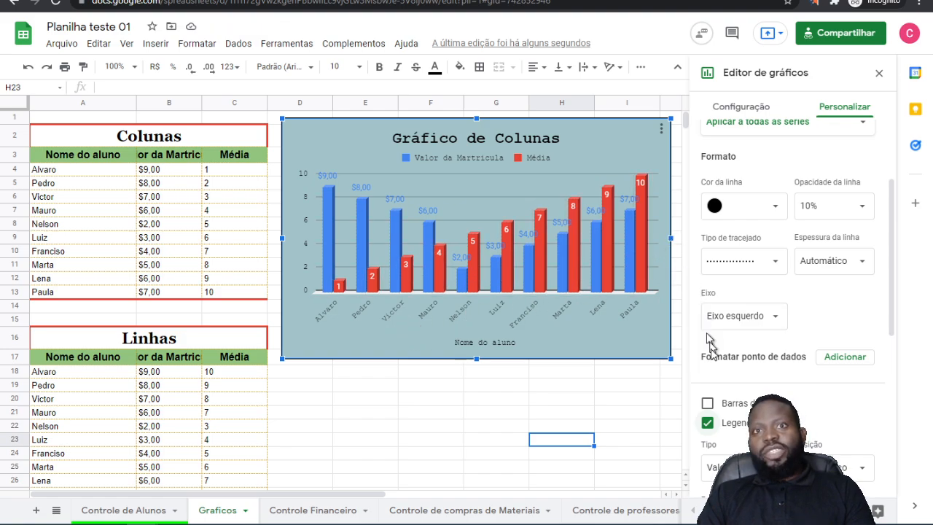
scroll(756, 363, down, 4)
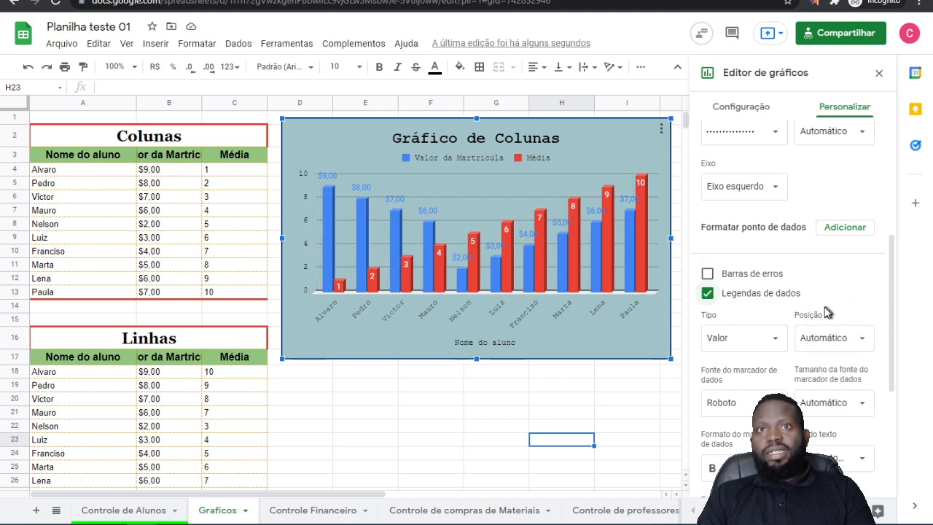
click(777, 344)
click(766, 338)
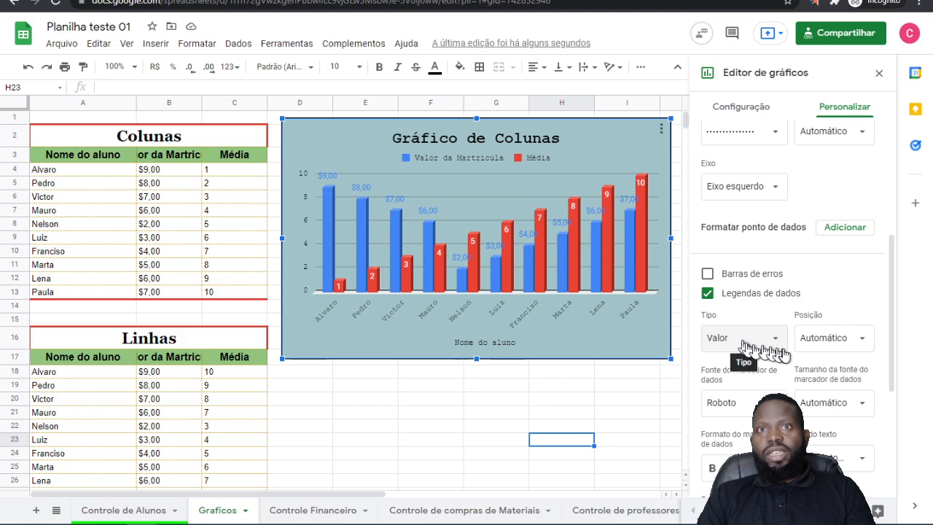
click(707, 293)
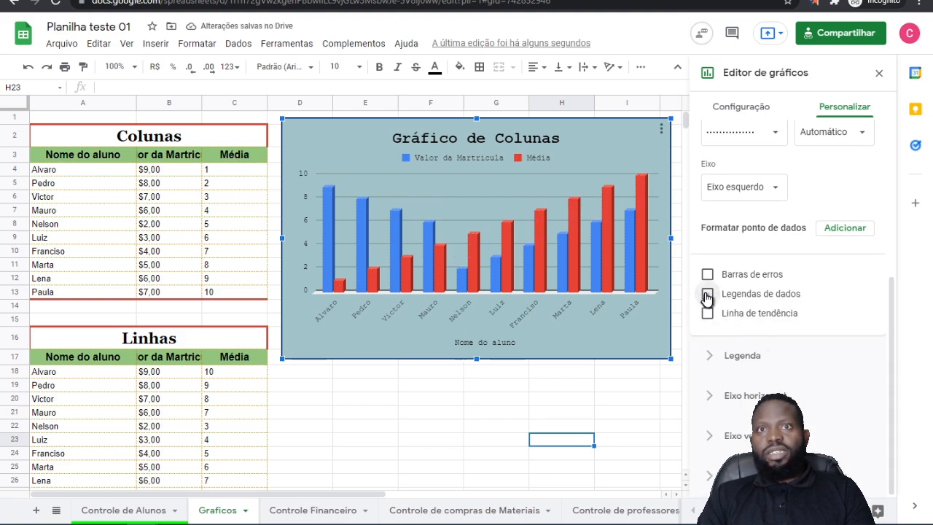
Step: Turn on Legendas de dados for the series, try the Centro position and set it to Extremidade interna
click(708, 293)
click(775, 353)
click(748, 338)
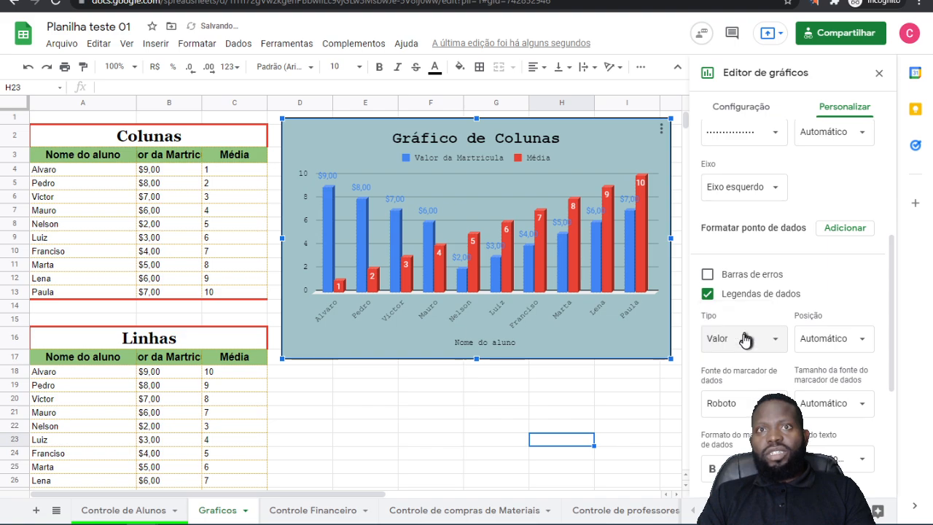
click(845, 337)
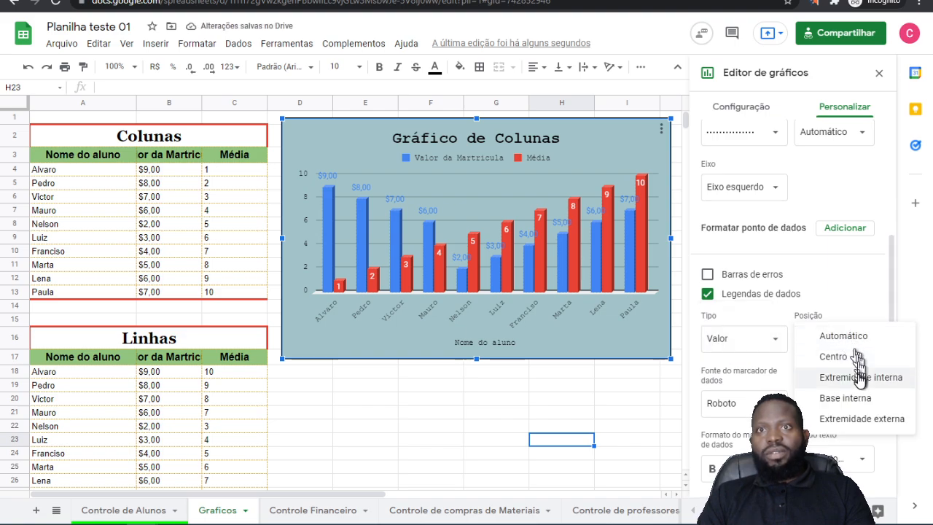
click(834, 357)
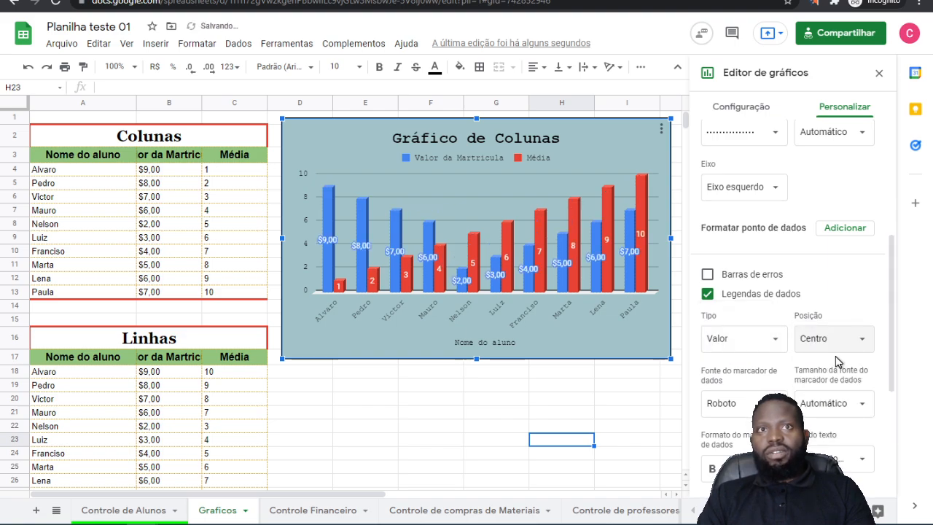
click(832, 339)
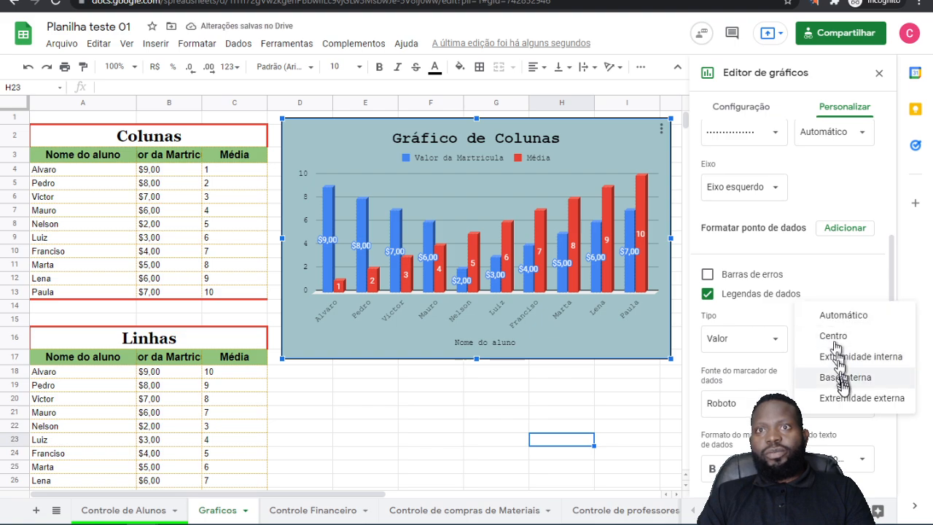
click(848, 357)
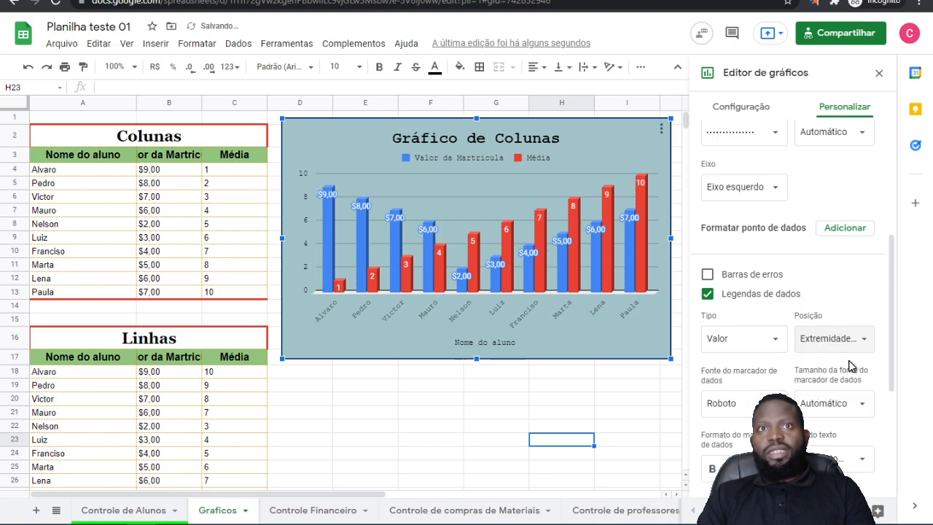
Step: Try Extremidade externa and Base interna as the data label position and return it to Extremidade interna
click(833, 342)
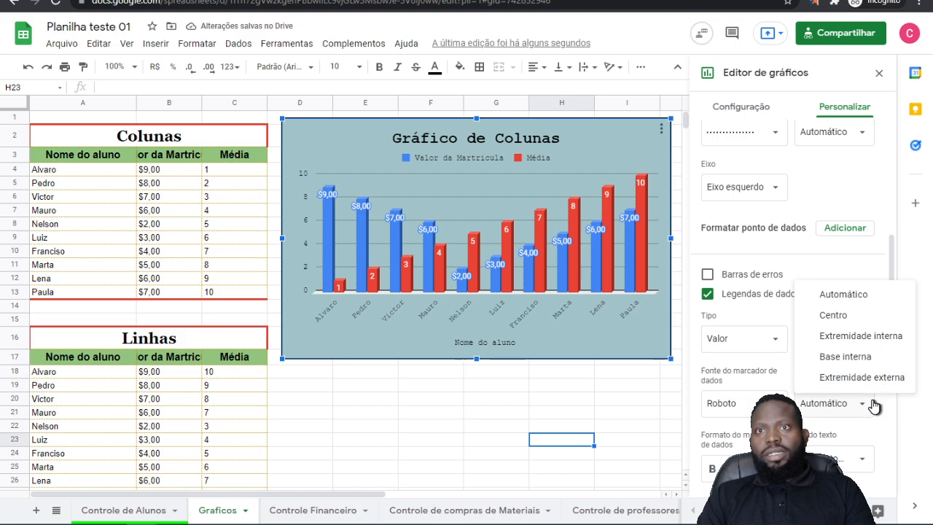
click(867, 378)
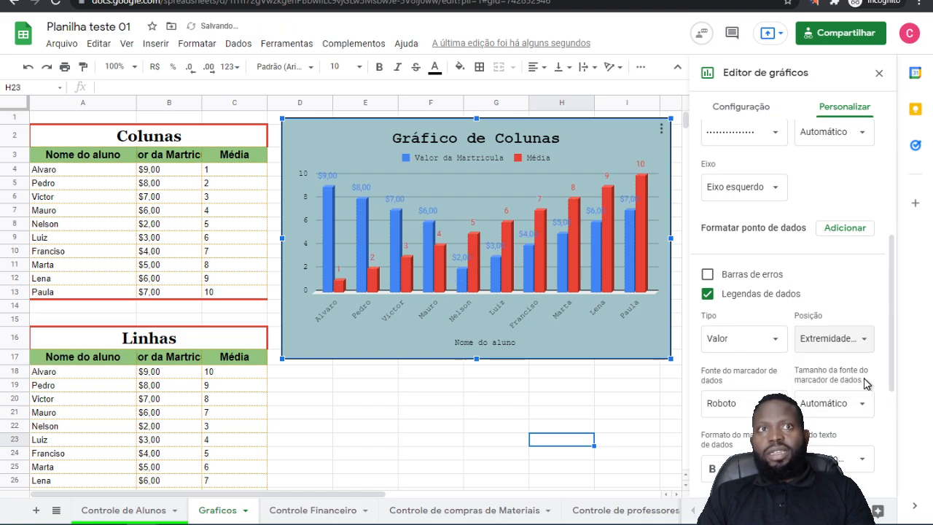
click(851, 347)
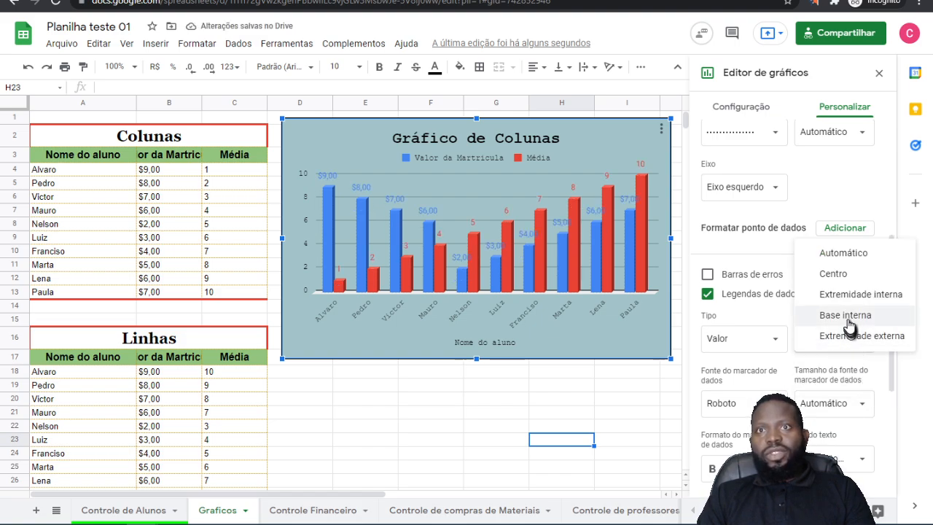
click(846, 317)
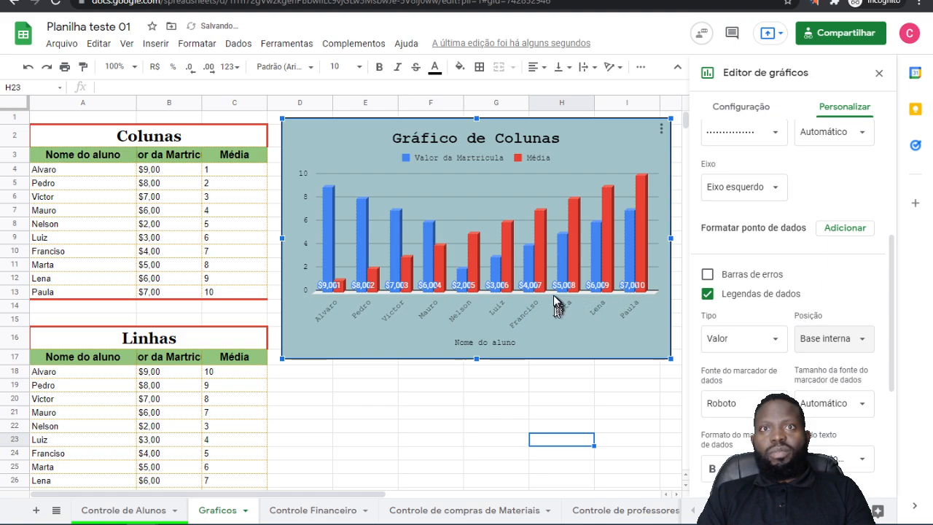
click(828, 341)
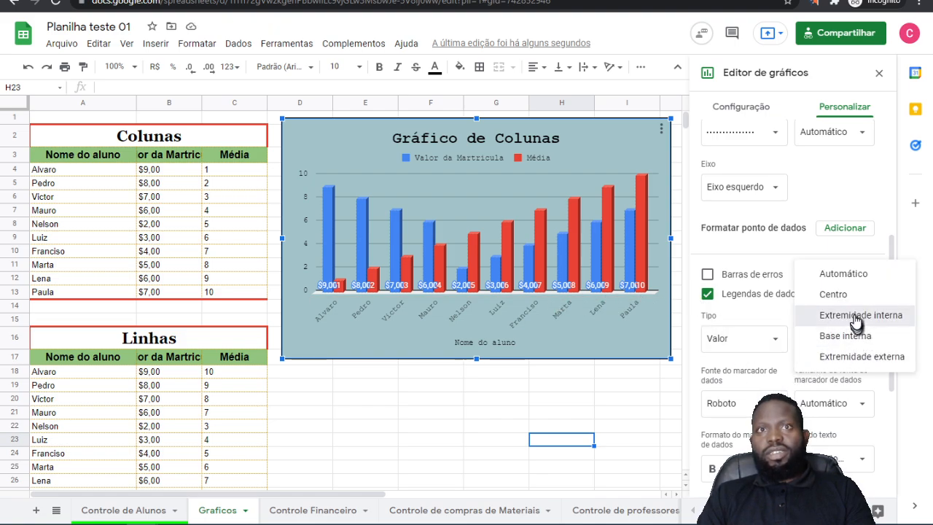
click(861, 316)
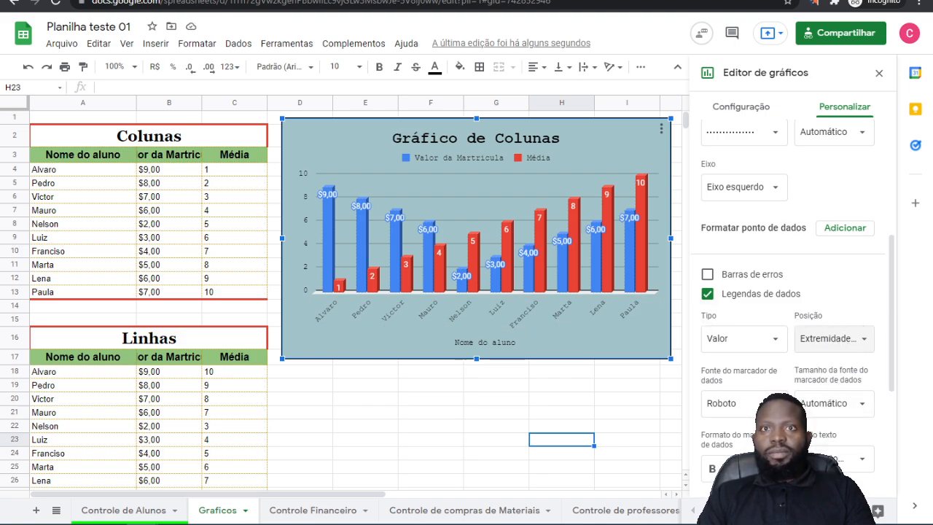
Step: Try data label font sizes 14 and 24 and set the size to 12
click(868, 412)
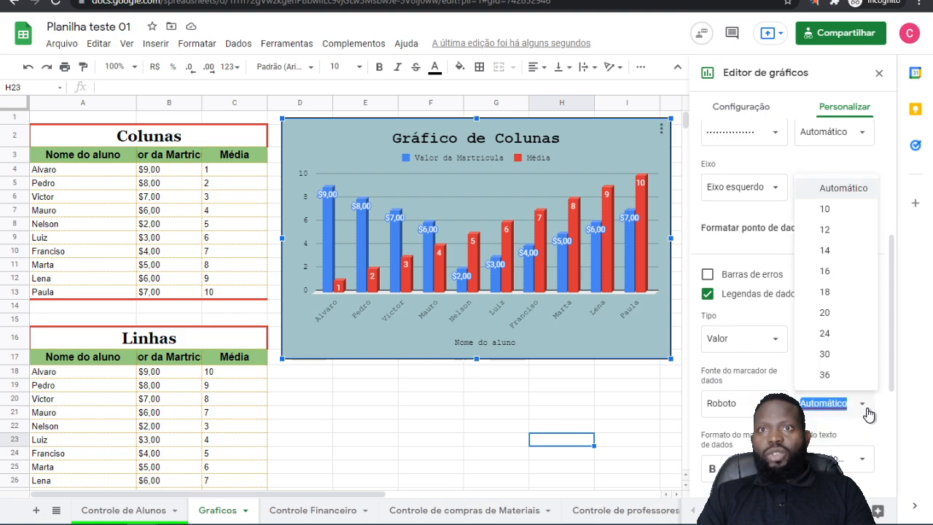
click(827, 251)
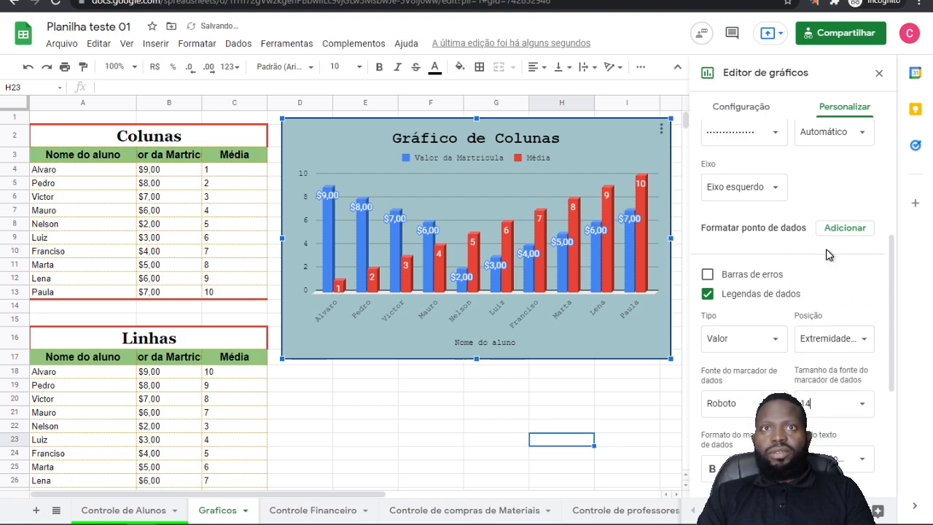
click(863, 413)
click(830, 332)
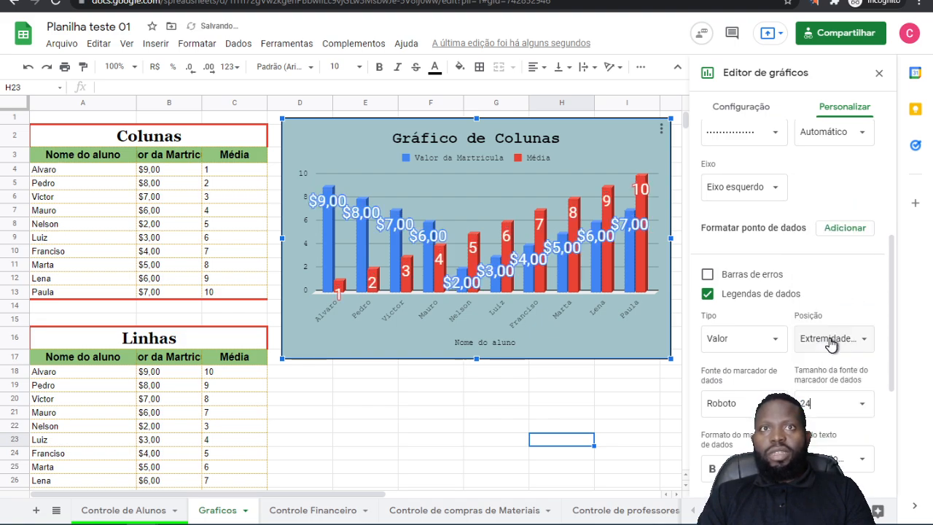
click(863, 411)
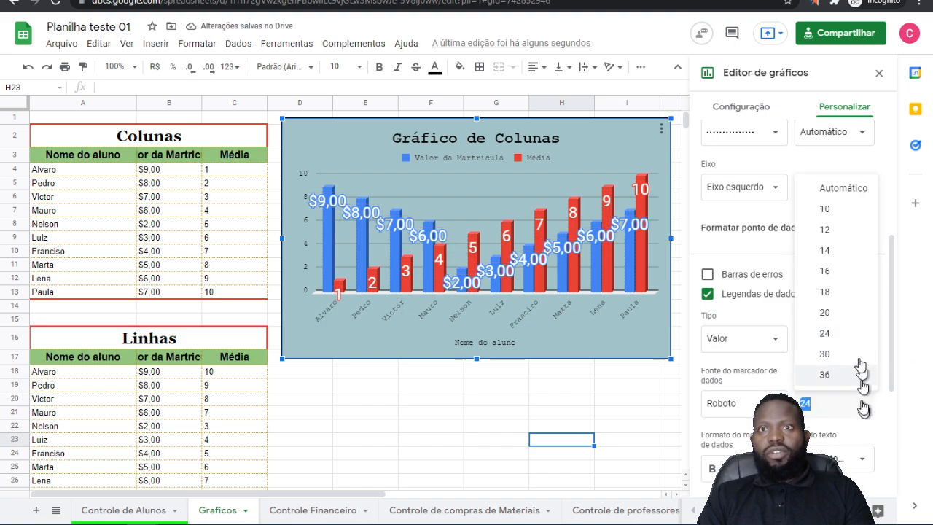
click(830, 234)
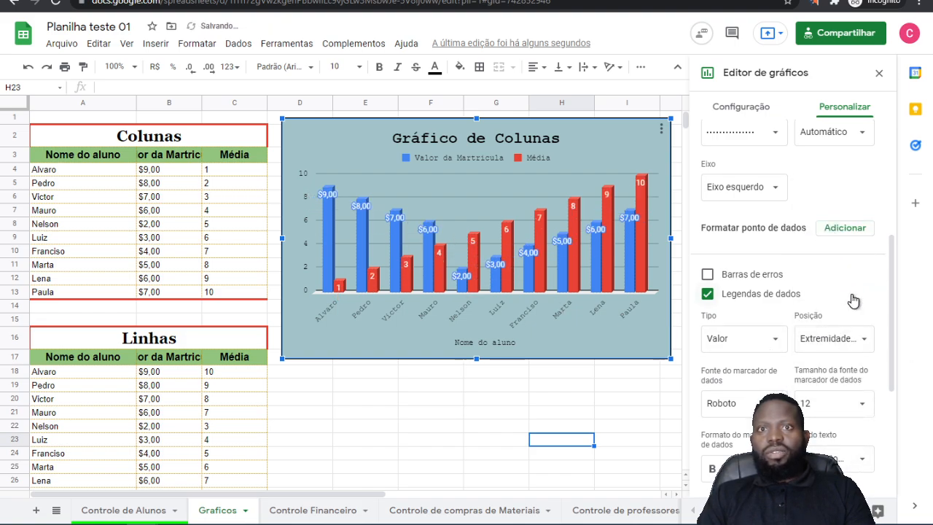
Step: Set the data labels' font to Sans Serif and make them bold and italic
scroll(854, 301, down, 1)
click(775, 344)
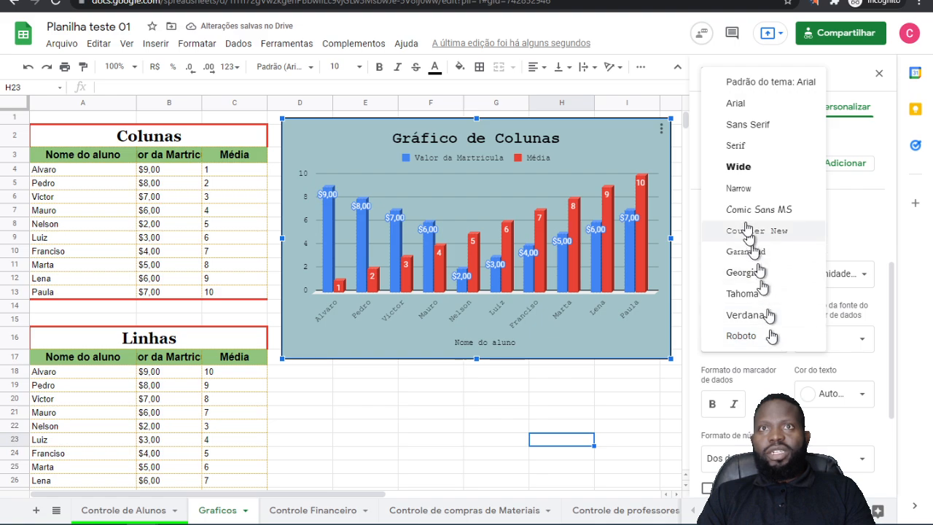
click(743, 125)
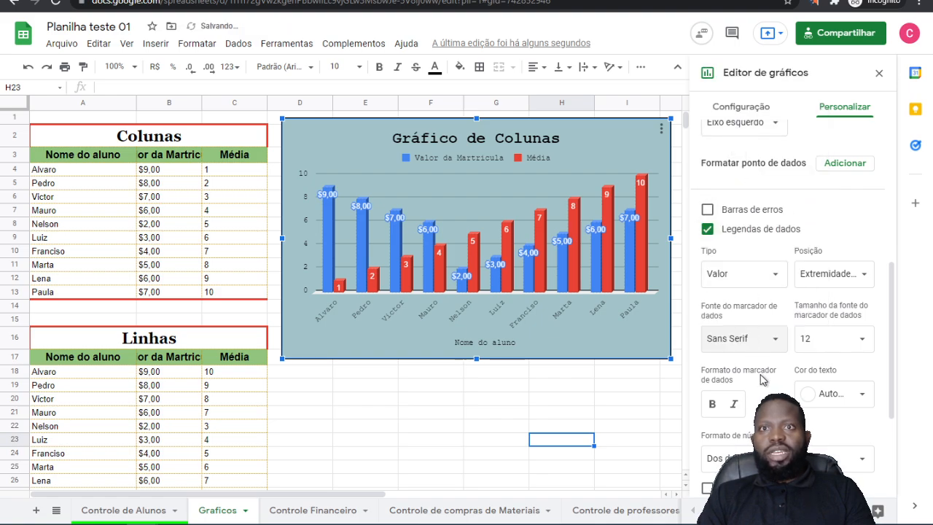
scroll(788, 345, down, 1)
click(714, 341)
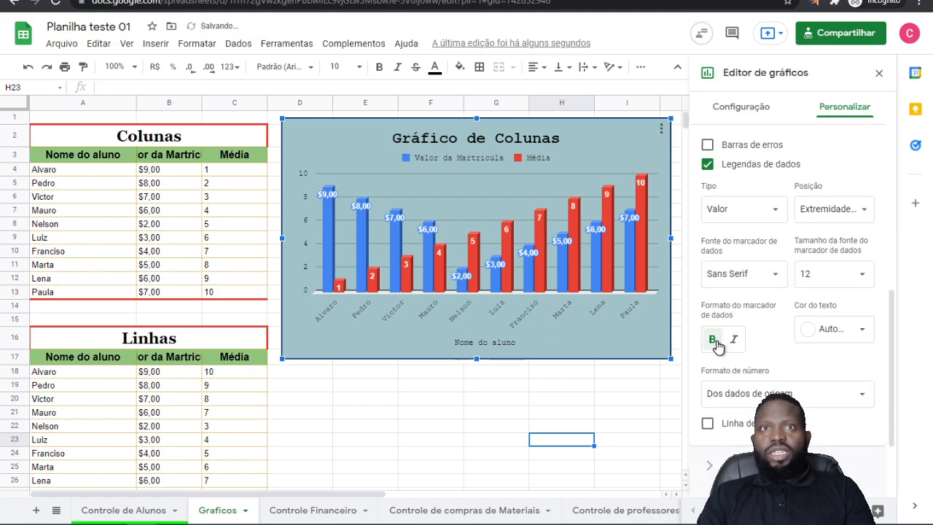
click(734, 339)
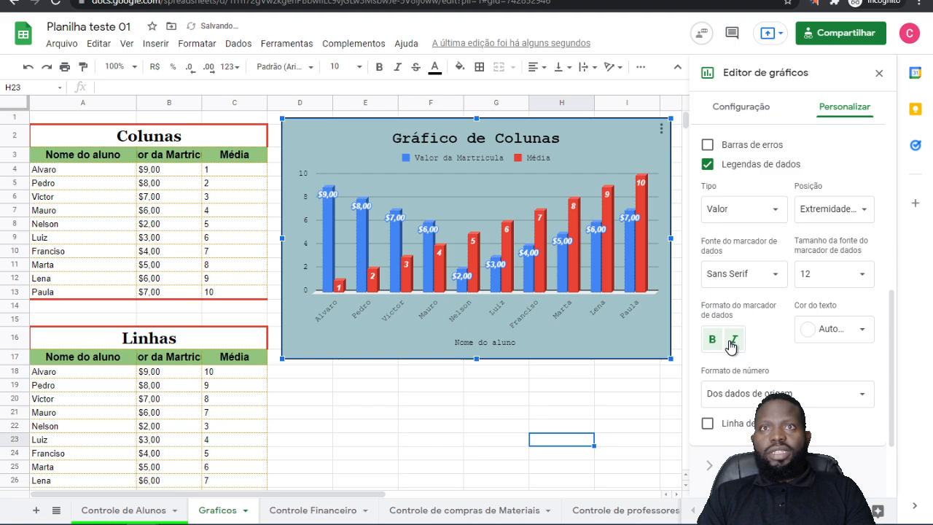
Step: Try red as the data labels' text colour and set it to blue
click(862, 340)
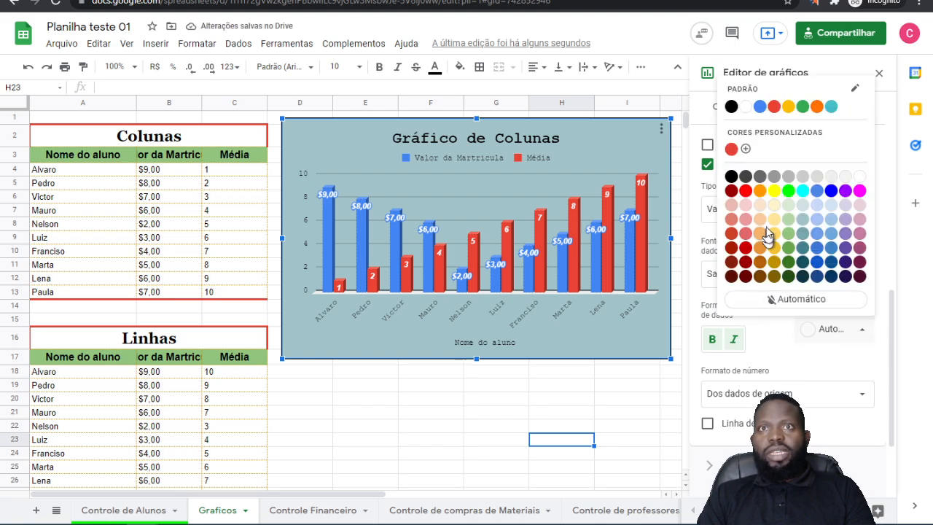
click(745, 191)
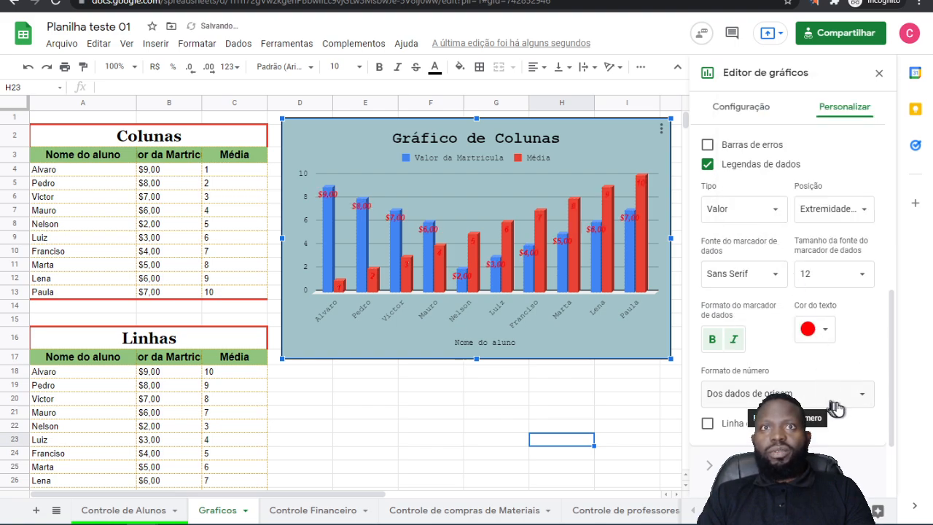
click(824, 330)
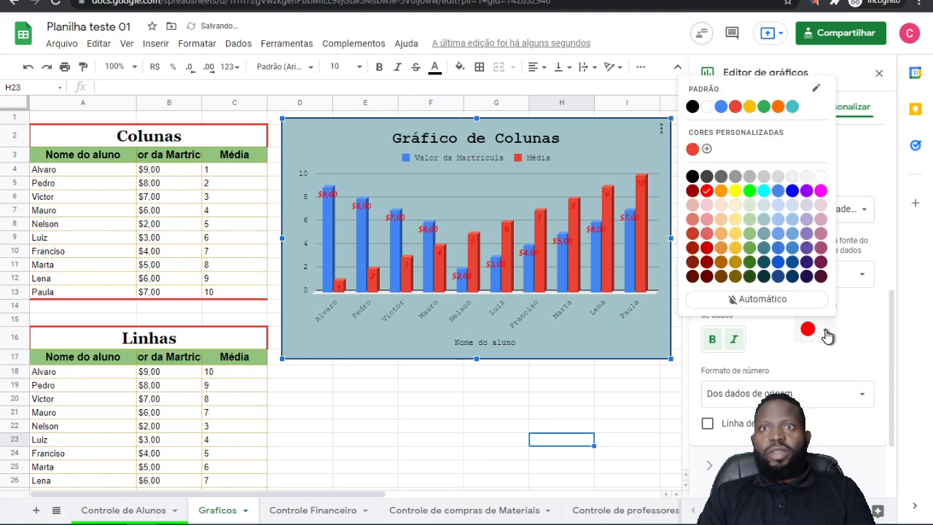
click(793, 191)
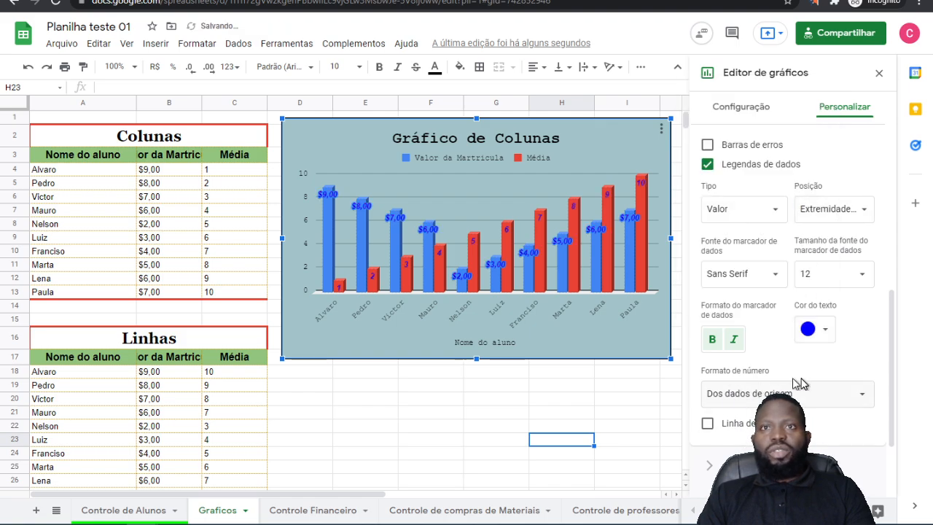
Step: Try Linha de tendência on the series and turn it off again
scroll(714, 314, down, 2)
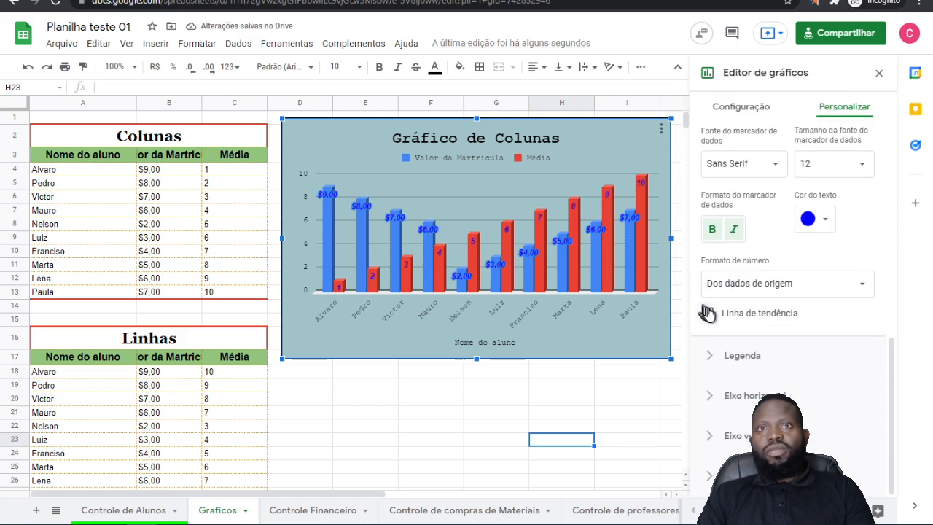
click(707, 314)
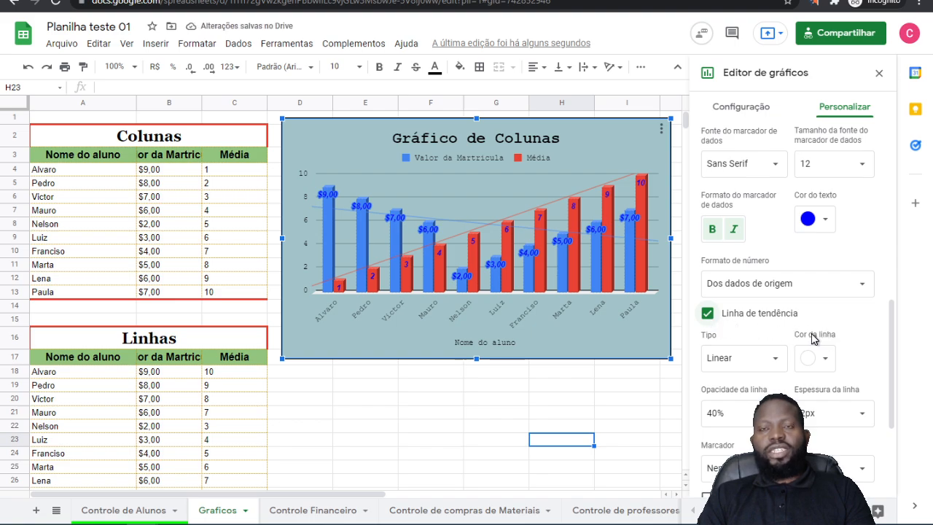
click(708, 314)
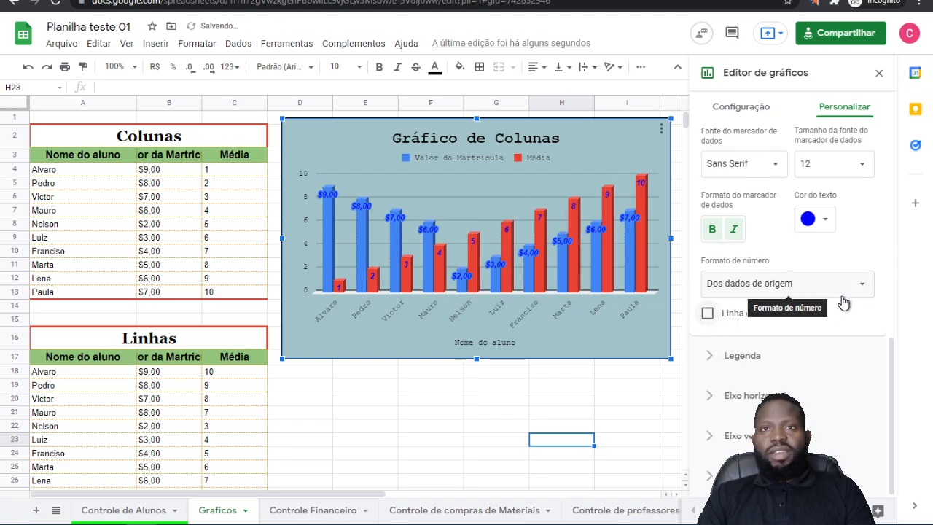
Step: In the Legenda settings, try the Nenhuma and Acima positions and set the legend to Abaixo
click(743, 356)
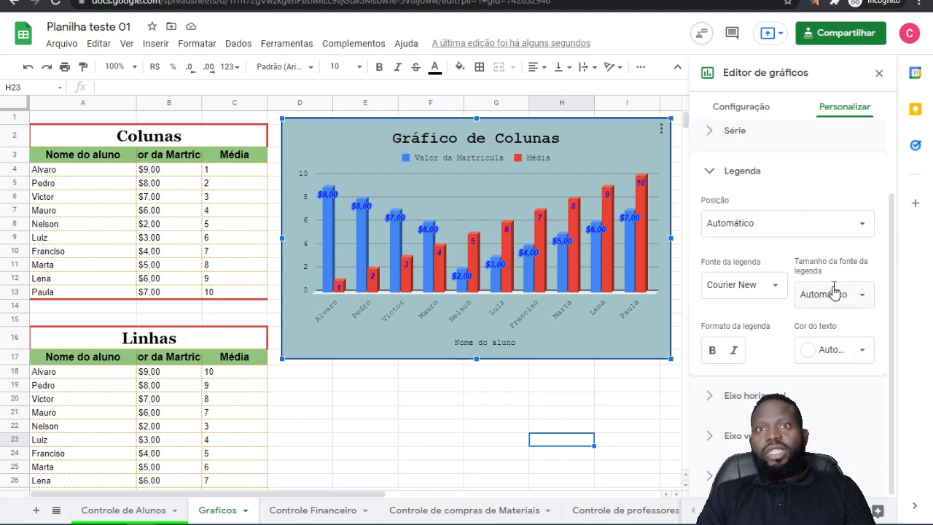
click(769, 231)
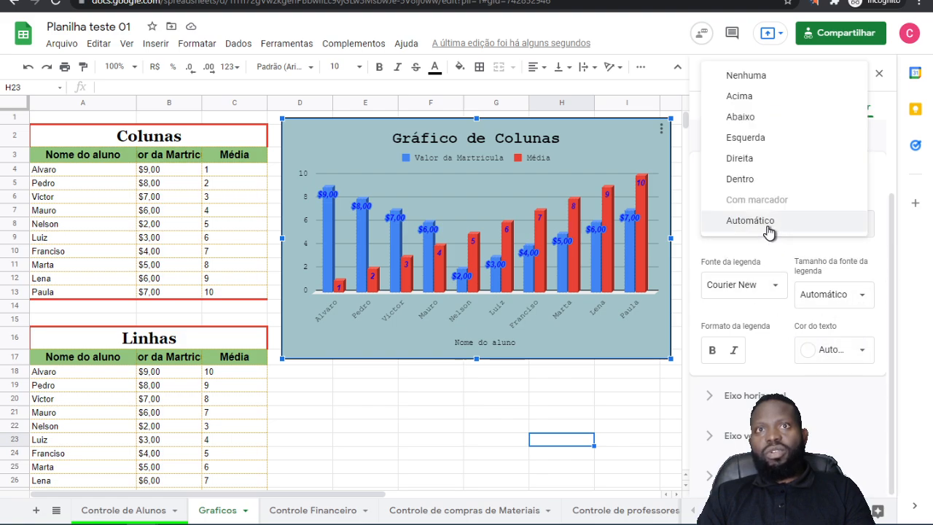
click(749, 78)
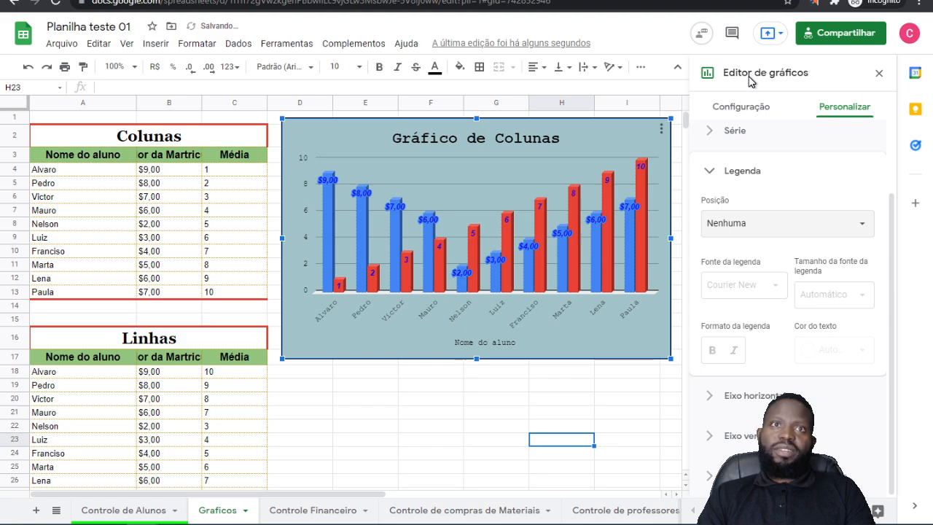
click(779, 227)
click(767, 243)
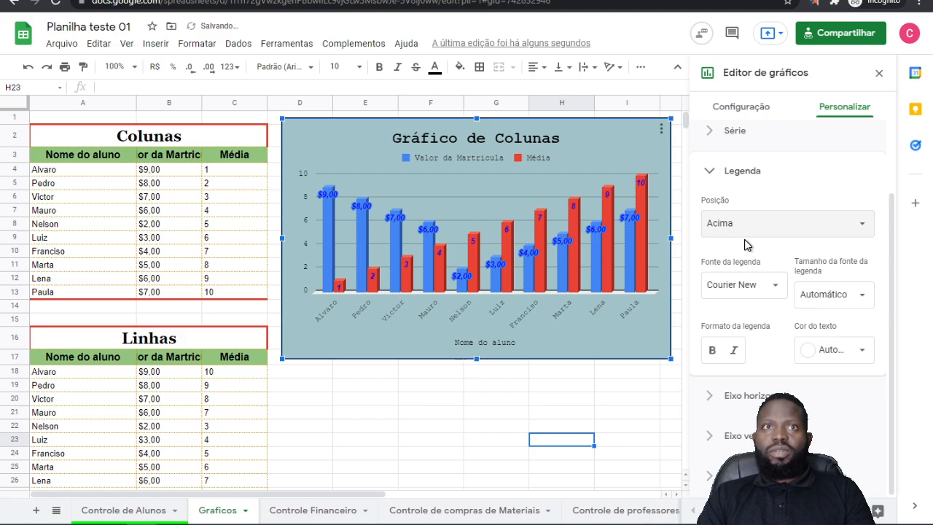
click(740, 227)
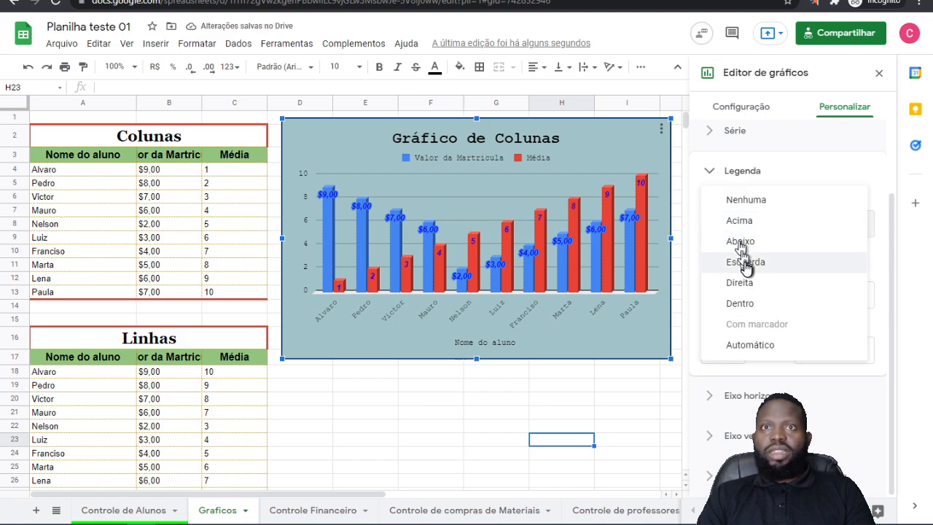
click(745, 247)
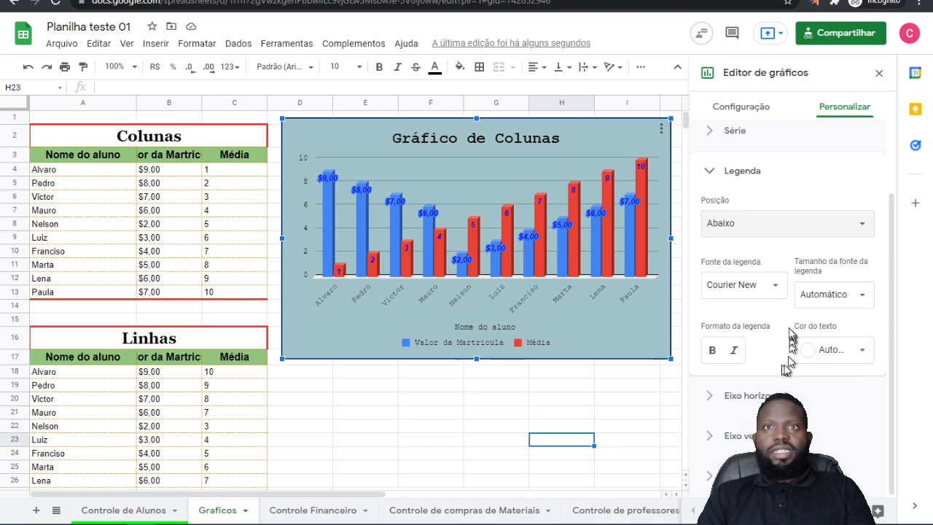
Step: Set the font of the column chart's horizontal axis labels to Wide
click(758, 395)
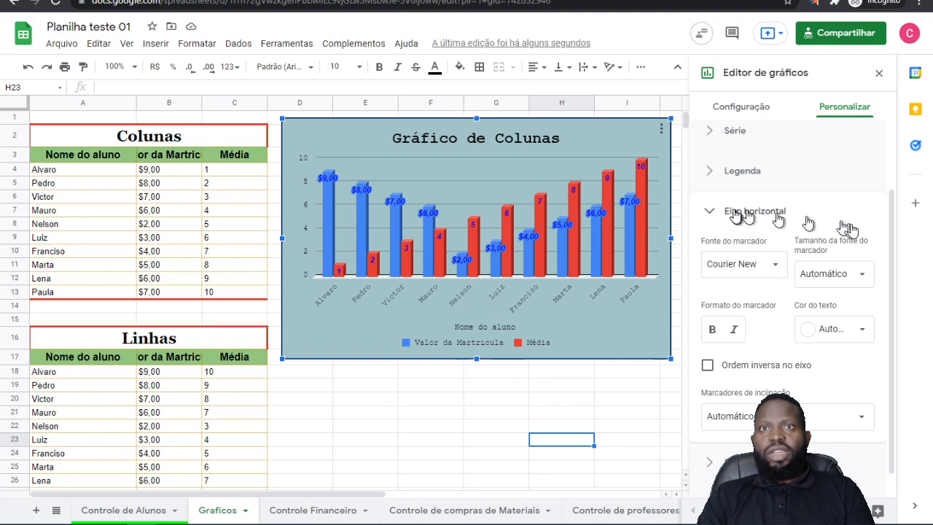
click(750, 270)
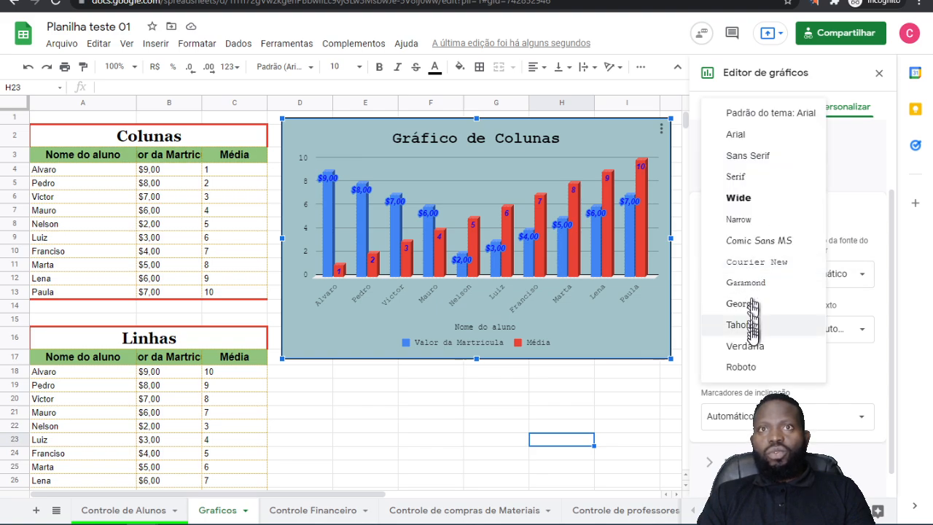
click(824, 197)
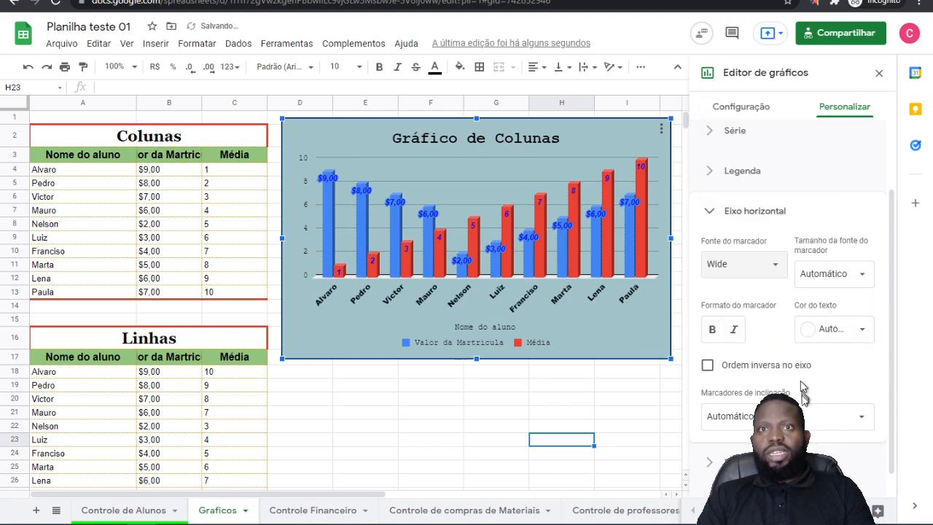
Step: On the horizontal axis, try Ordem inversa no eixo and label slants of 30°, 90° and 0°, restoring the unchecked and Automático settings
click(707, 366)
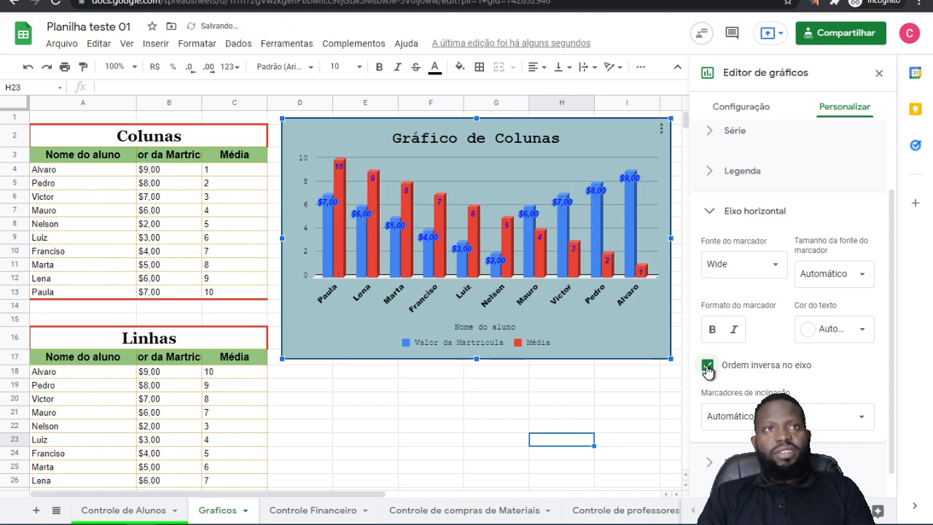
click(708, 366)
scroll(834, 269, down, 1)
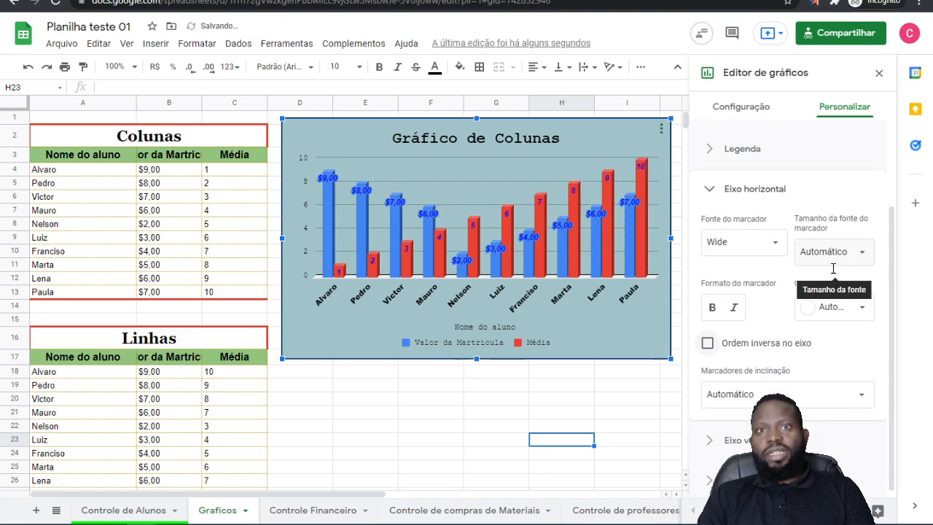
click(790, 392)
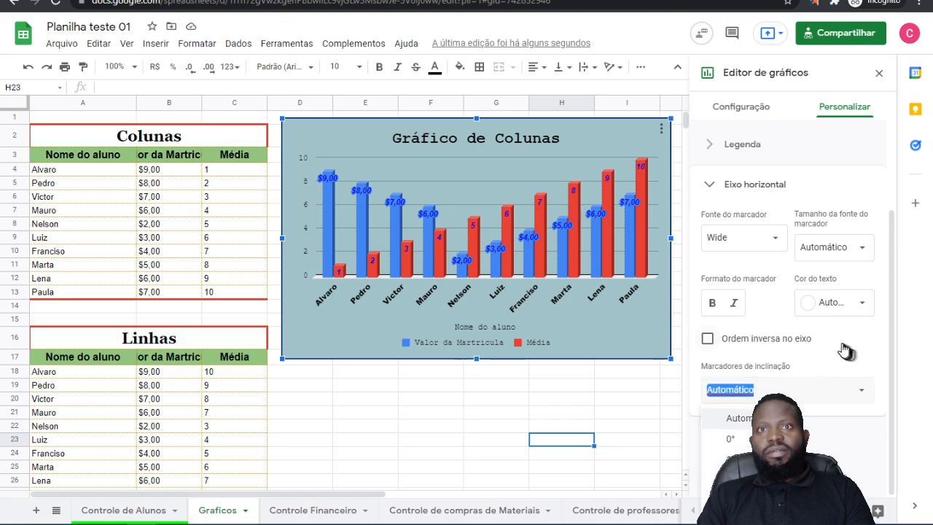
click(729, 460)
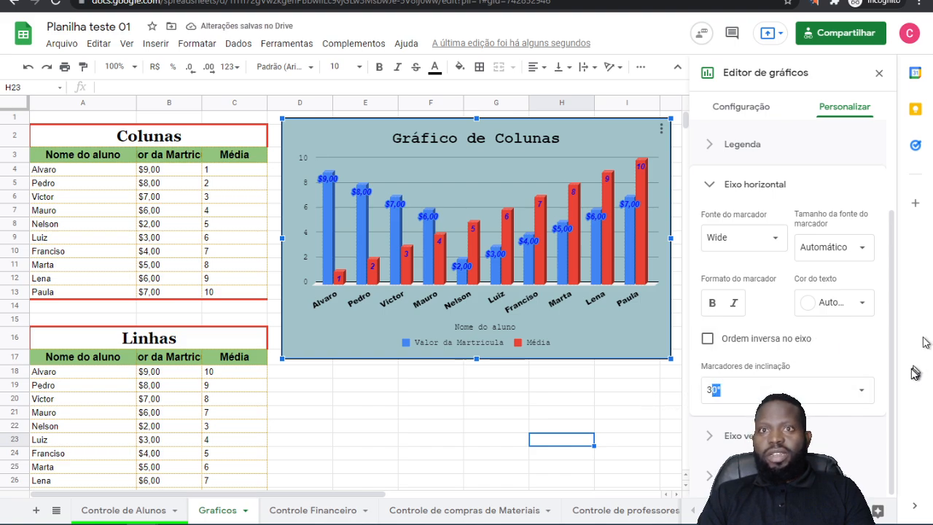
click(793, 394)
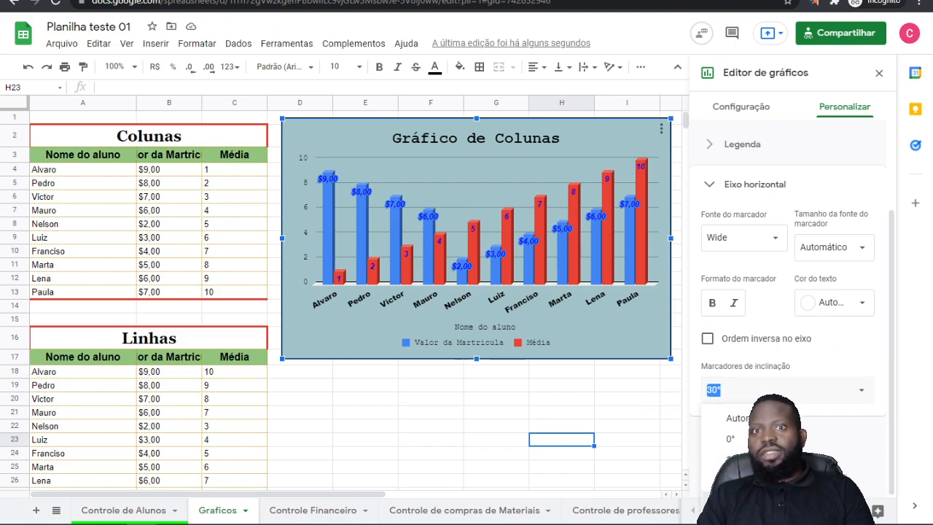
text(90)
key(Return)
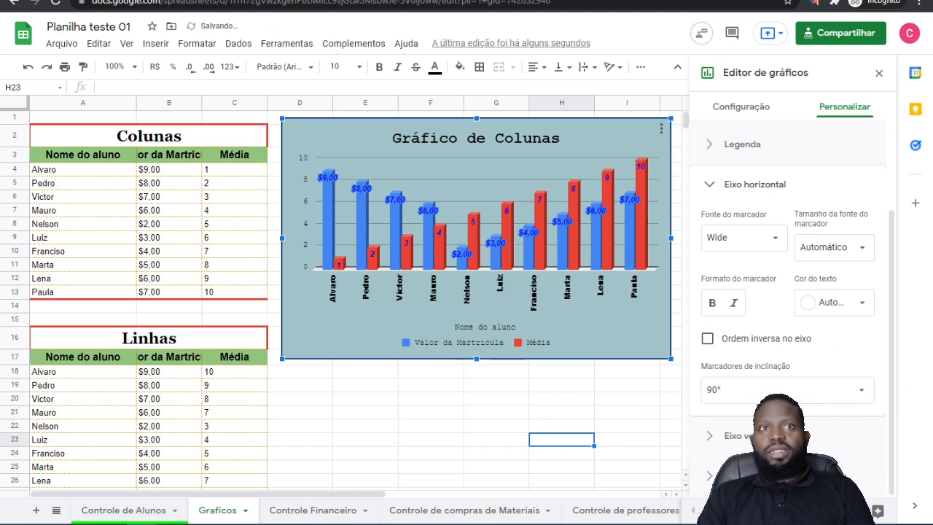
click(740, 388)
text(0)
key(Return)
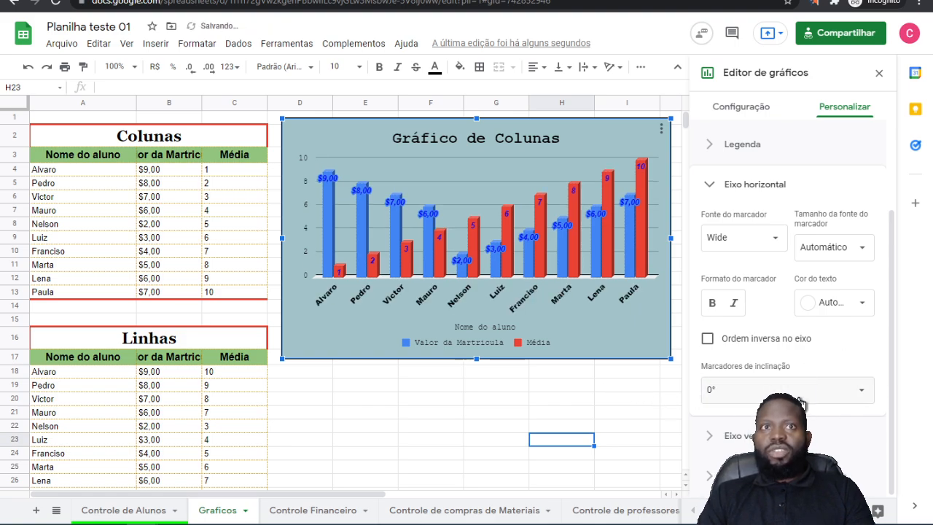
click(752, 391)
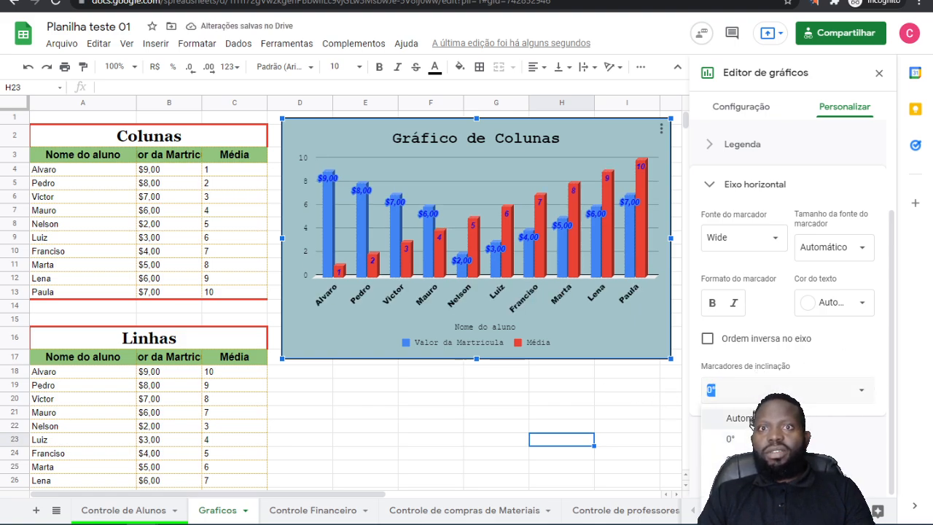
click(752, 420)
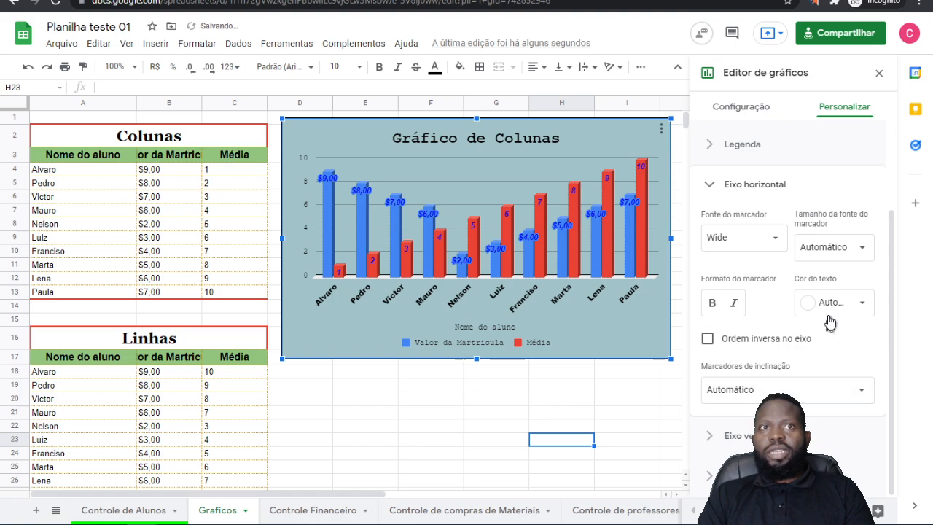
Step: Try Escala logarítmica on the vertical axis and turn it off again
click(729, 436)
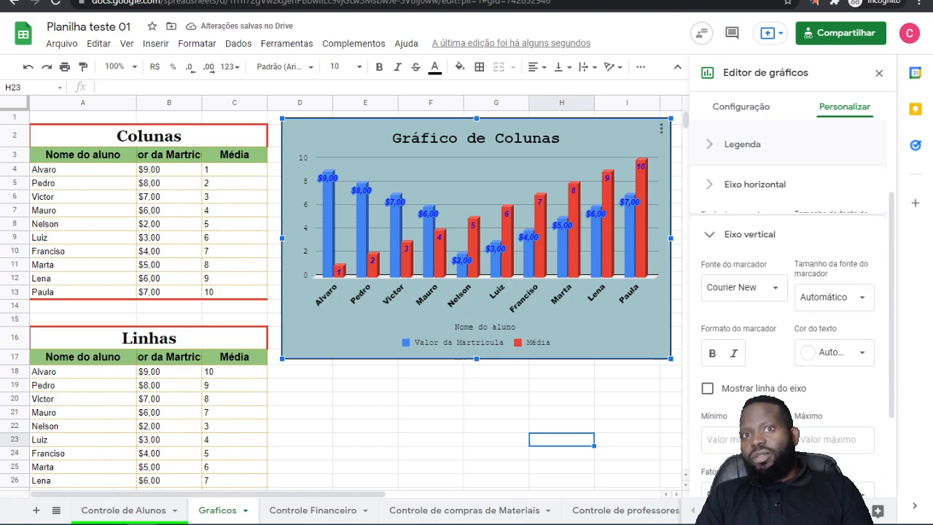
scroll(802, 295, down, 3)
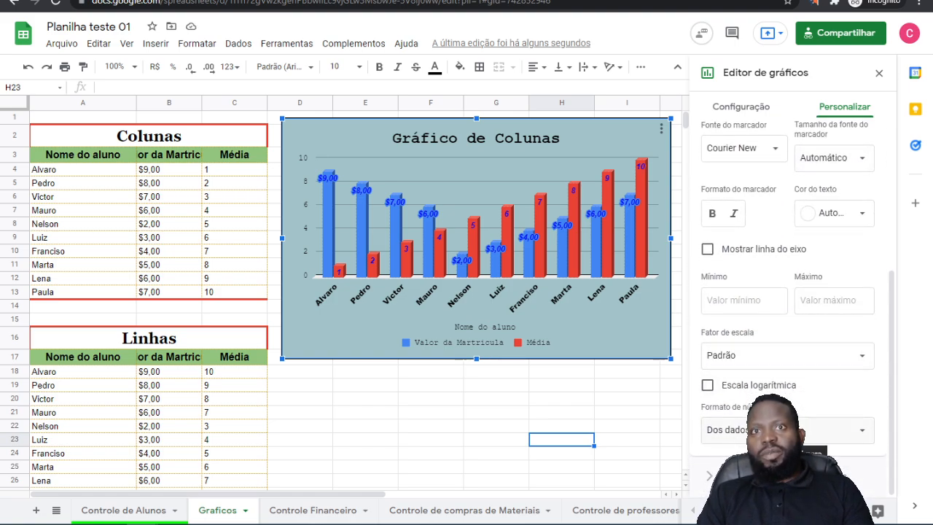
click(708, 387)
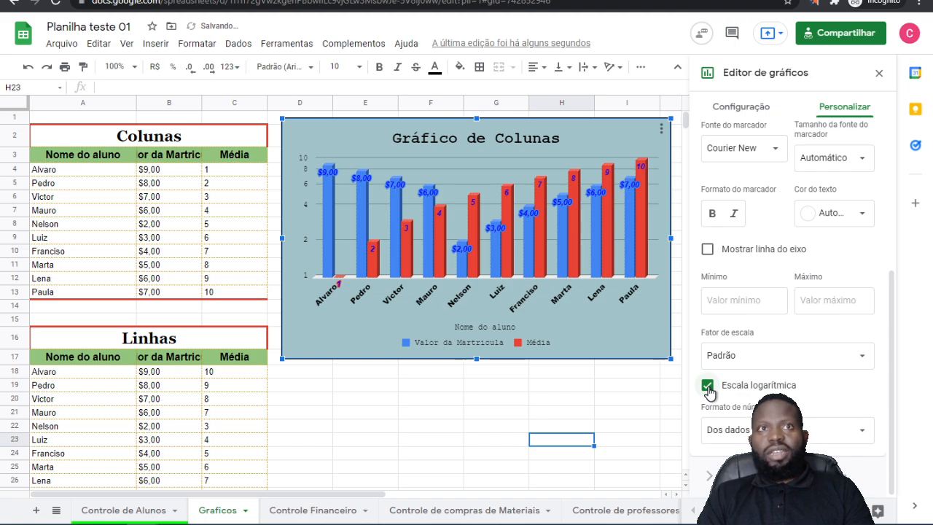
click(708, 386)
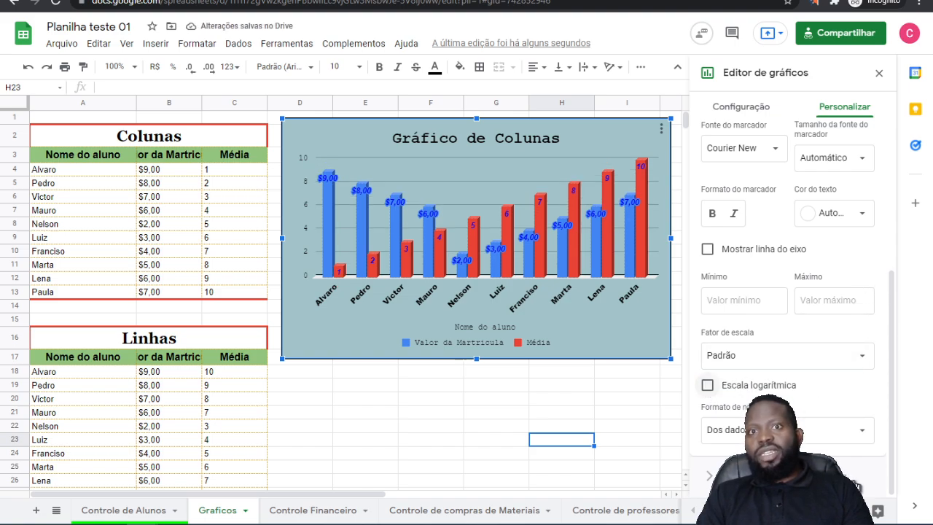
Step: In Linhas de grade e marcações for the Eixo vertical, try the secondary gridlines and the tick mark options and turn them off again
click(773, 476)
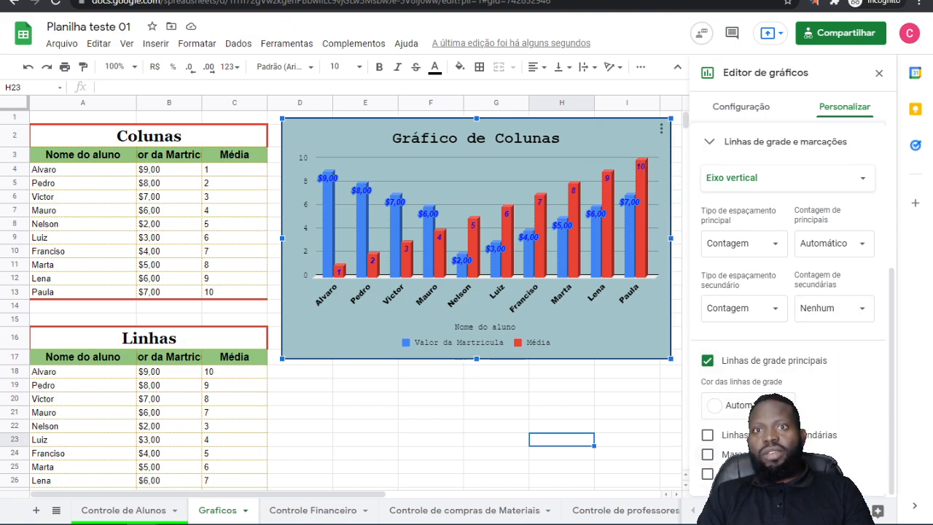
click(708, 436)
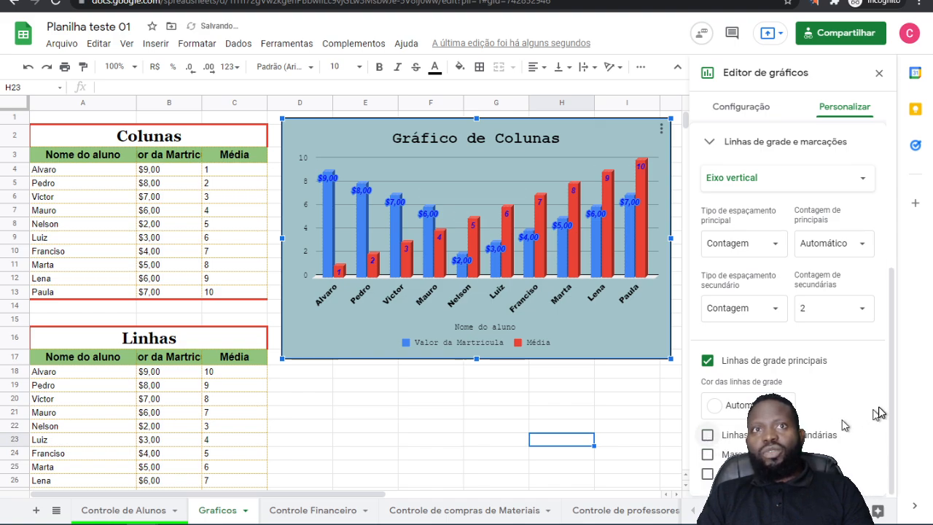
click(707, 455)
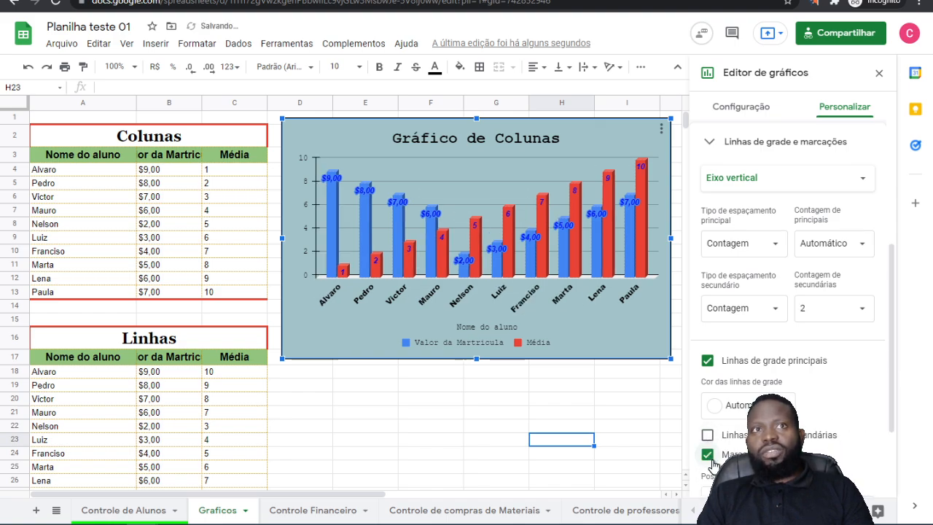
click(708, 457)
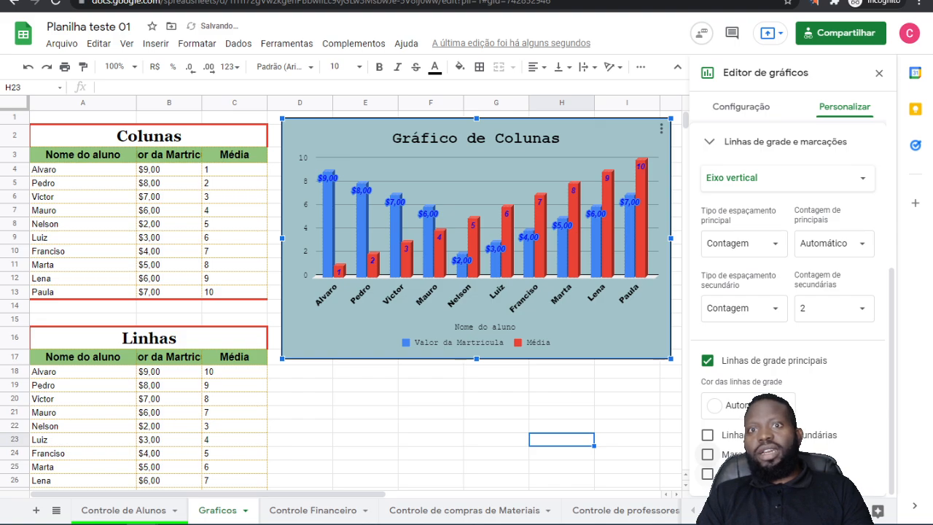
click(708, 475)
click(708, 475)
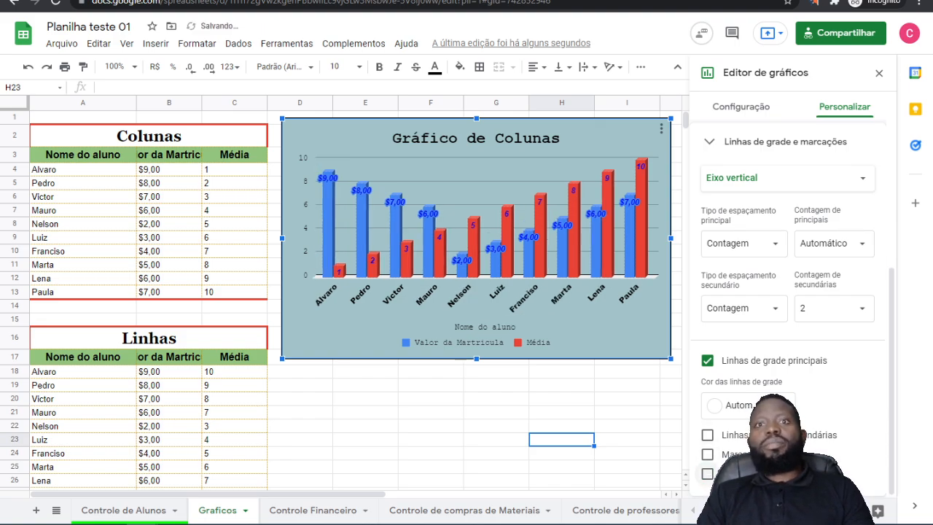
click(708, 475)
click(708, 475)
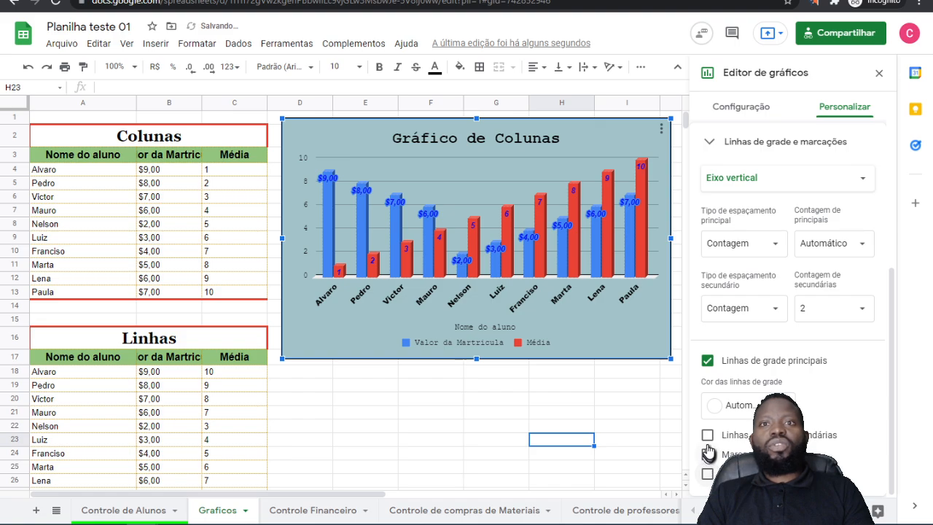
click(708, 455)
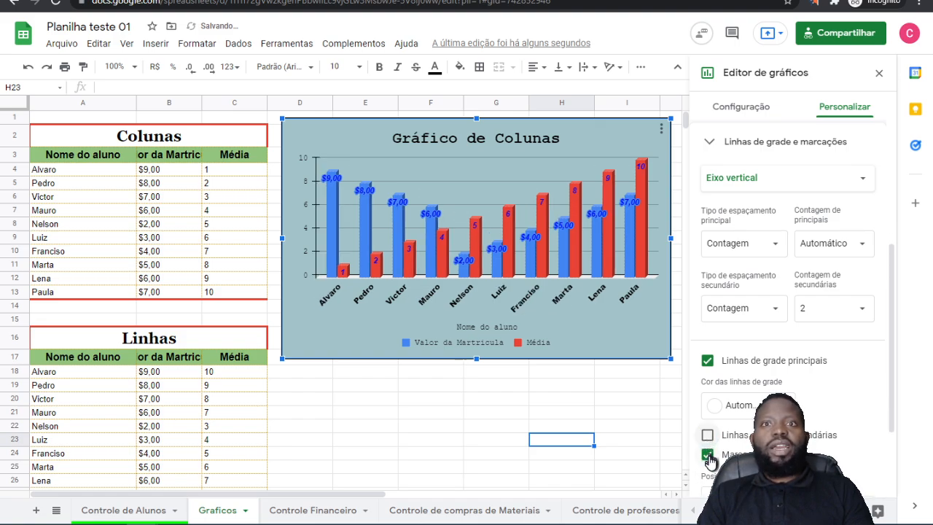
click(708, 455)
Step: Try green and black as the vertical axis's main gridline colour and set it to magenta
click(751, 406)
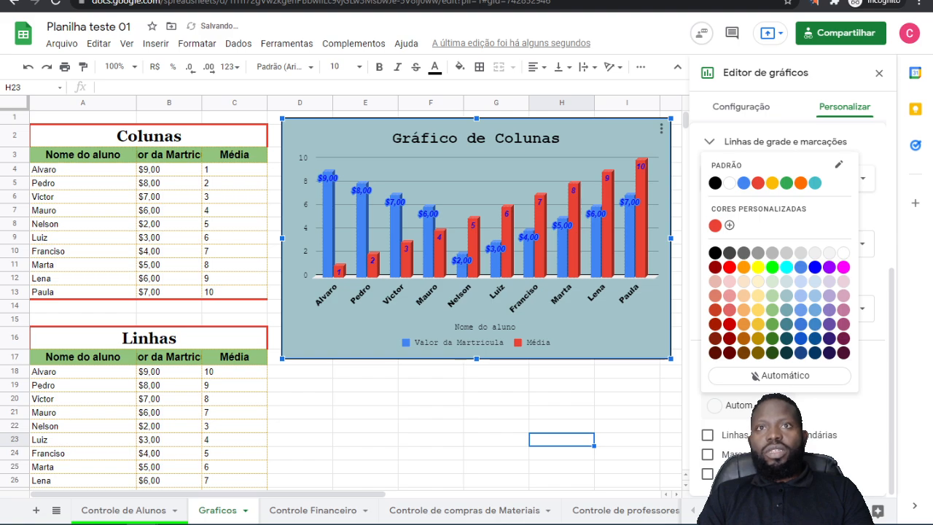
click(773, 268)
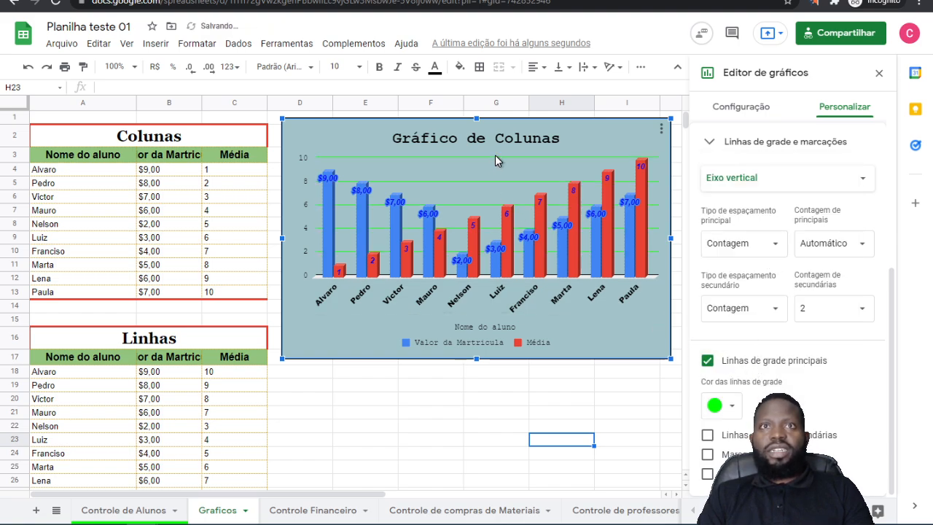
click(733, 406)
click(718, 253)
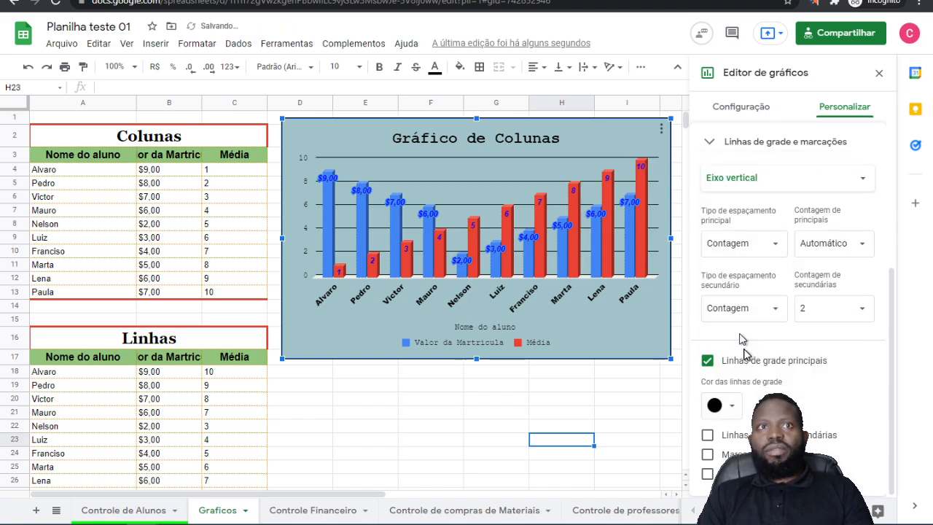
click(731, 407)
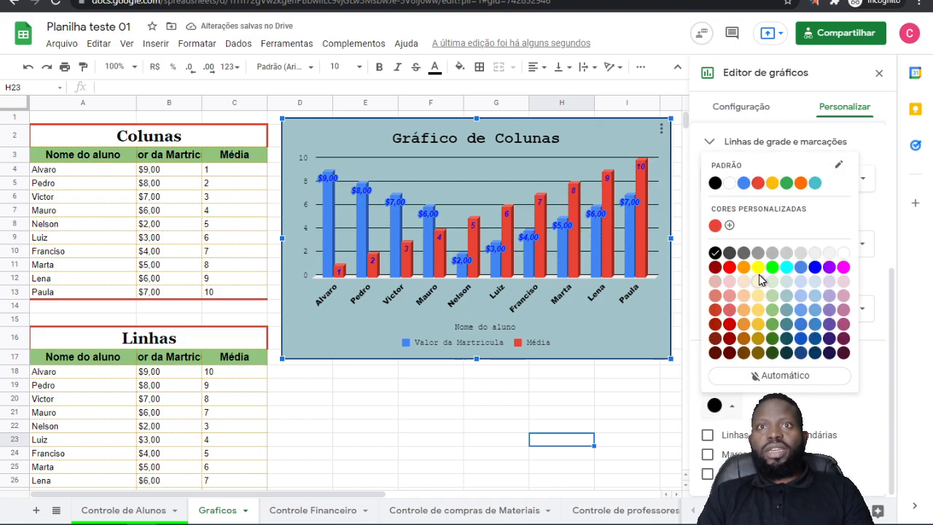
click(844, 267)
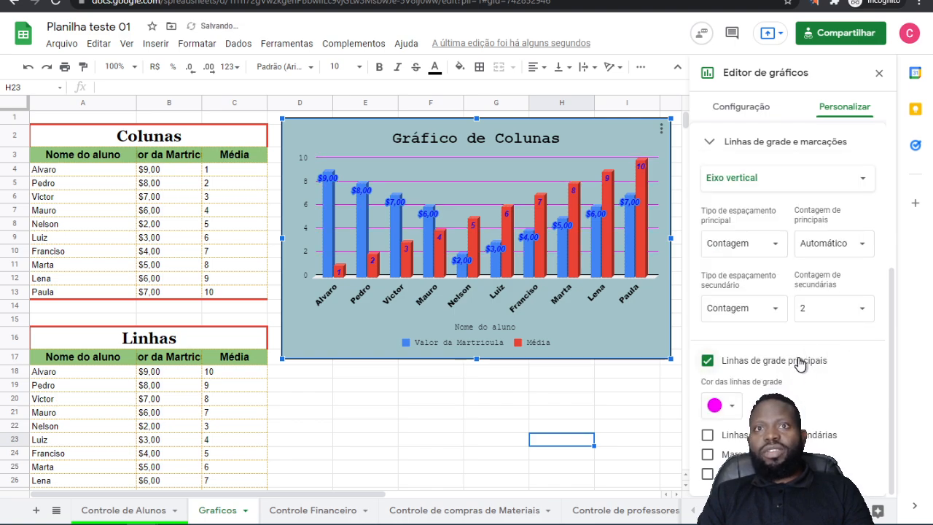
Step: Turn off Linhas de grade principais for the vertical axis and close the chart editor
click(708, 362)
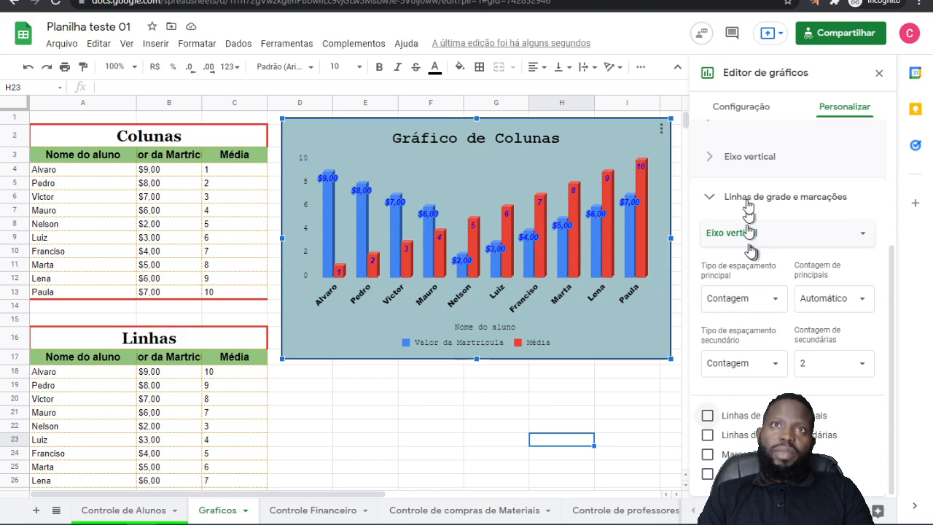
click(879, 73)
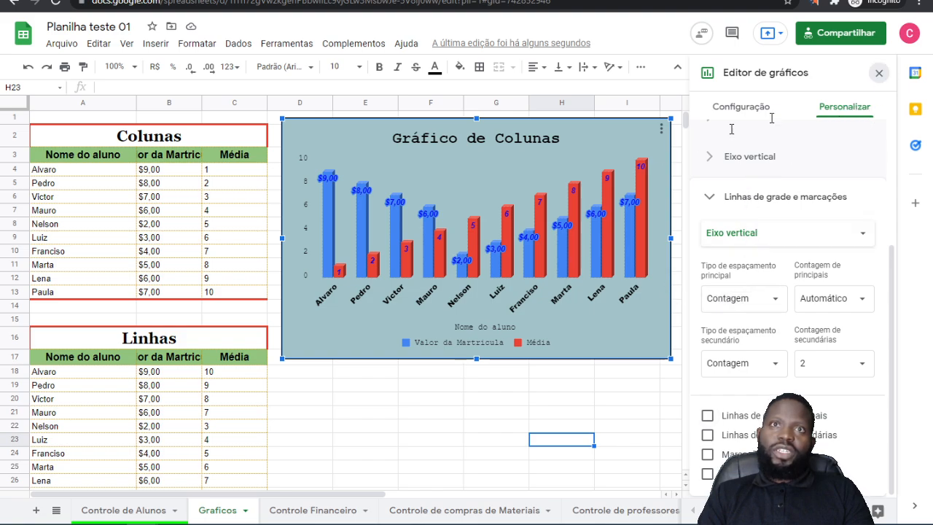
Step: Try several sizes for the column chart and resize it to end partway across column K and at the bottom of row 16
click(633, 315)
drag(669, 236, 801, 239)
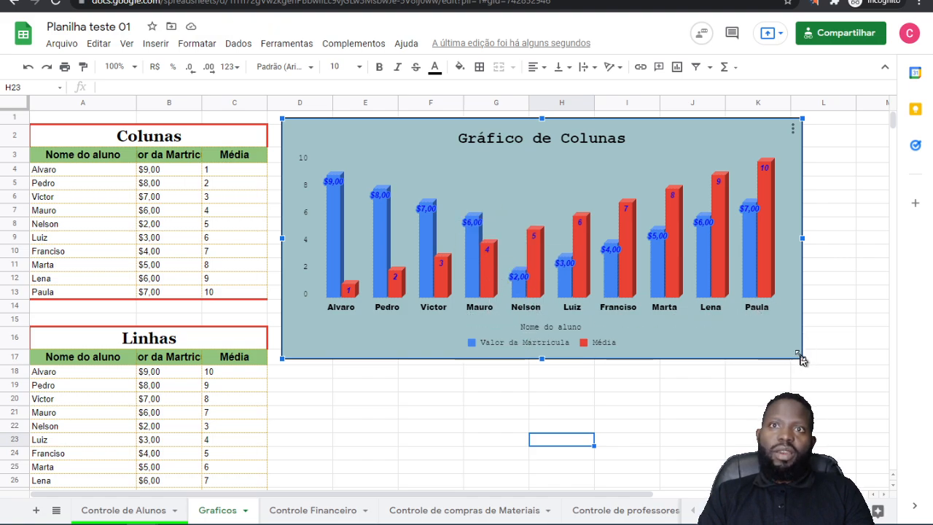
drag(801, 357, 782, 349)
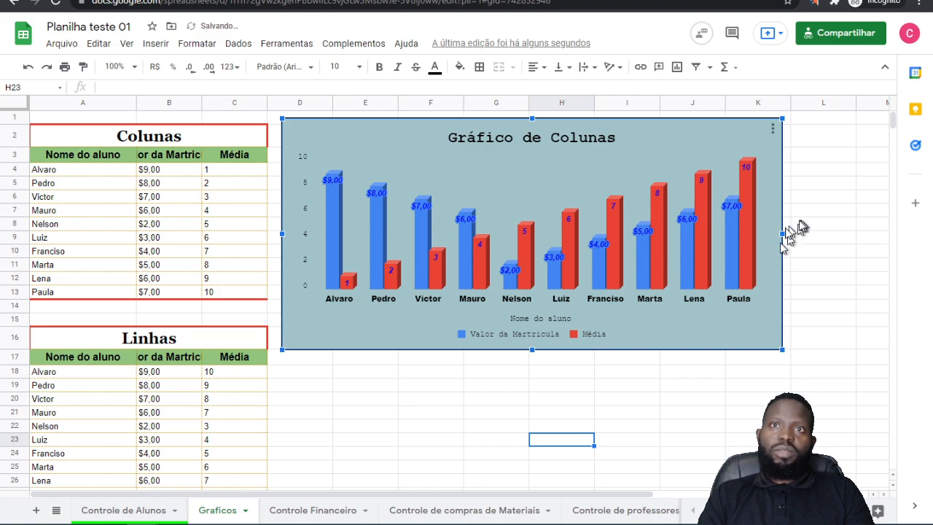
drag(782, 233, 651, 240)
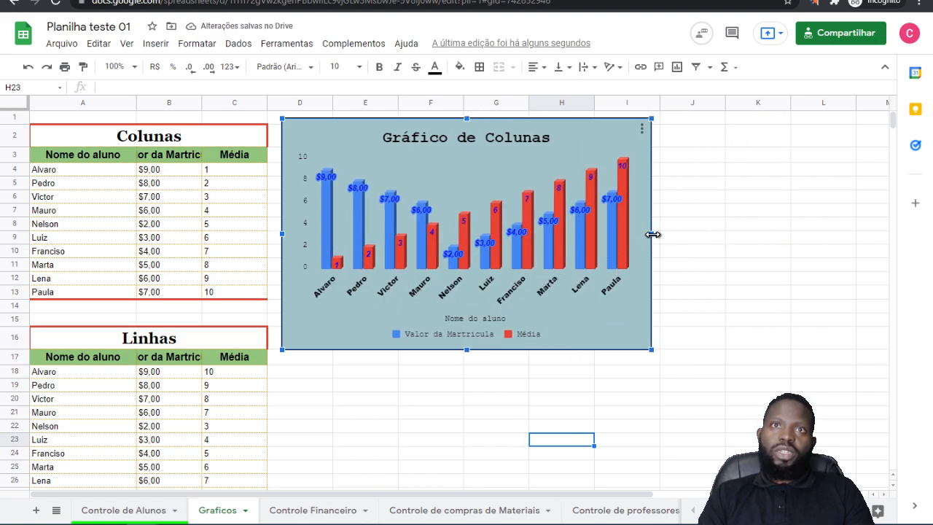
drag(650, 233, 745, 240)
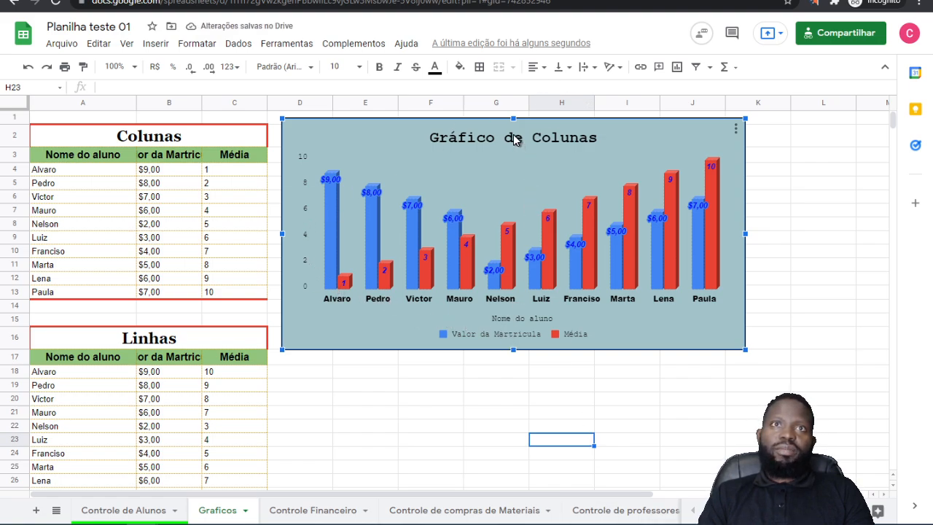
Step: Reopen the column chart for editing, nudge its title slightly to the right and move the legend to the chart's lower-left corner
click(731, 135)
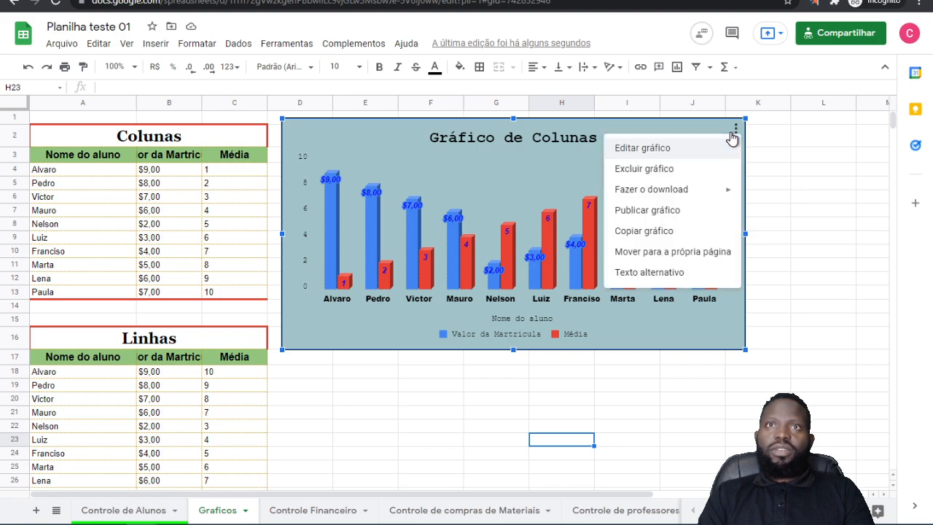
click(660, 150)
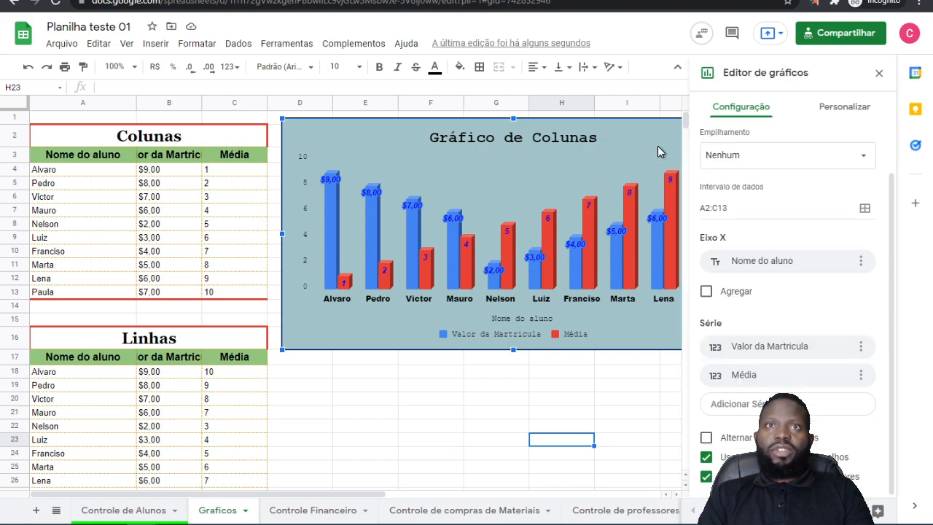
click(501, 139)
mouse_move(501, 142)
mouse_down()
mouse_move(510, 184)
mouse_move(512, 146)
mouse_up()
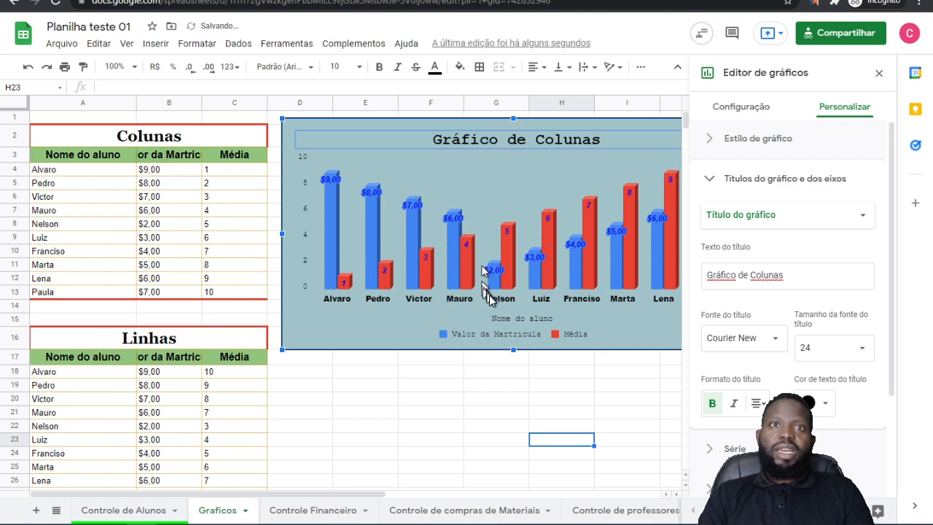
click(496, 333)
drag(495, 333, 365, 335)
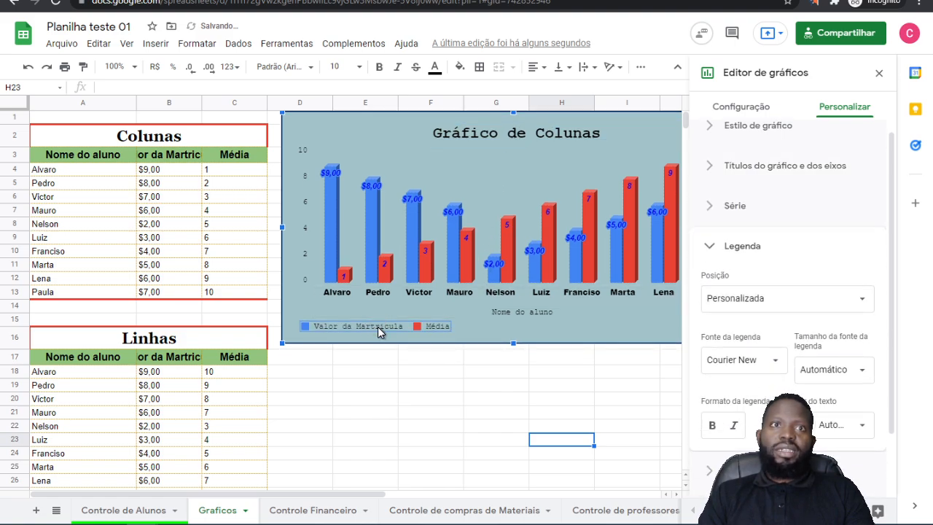
Step: Close the chart editor, move the column chart to the top of row 1 starting in column D and shorten it to end at row 13
drag(499, 314, 467, 325)
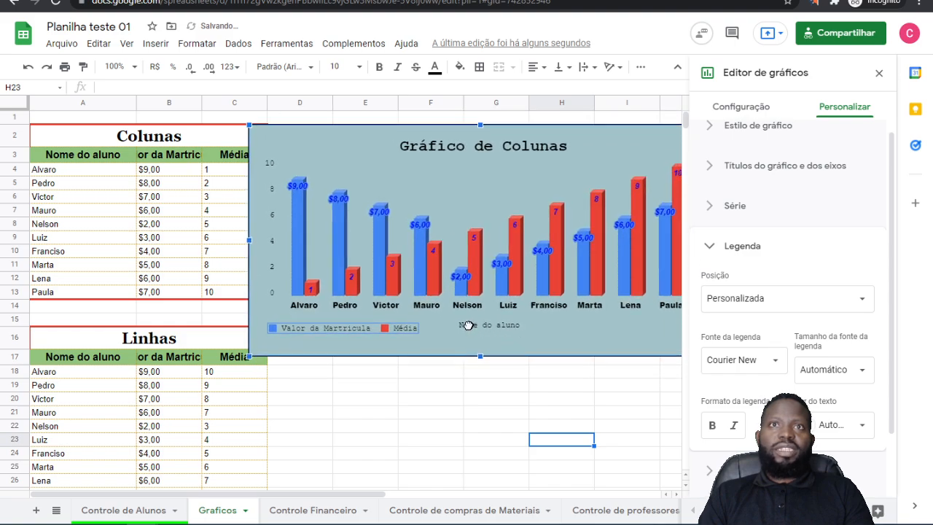
click(880, 73)
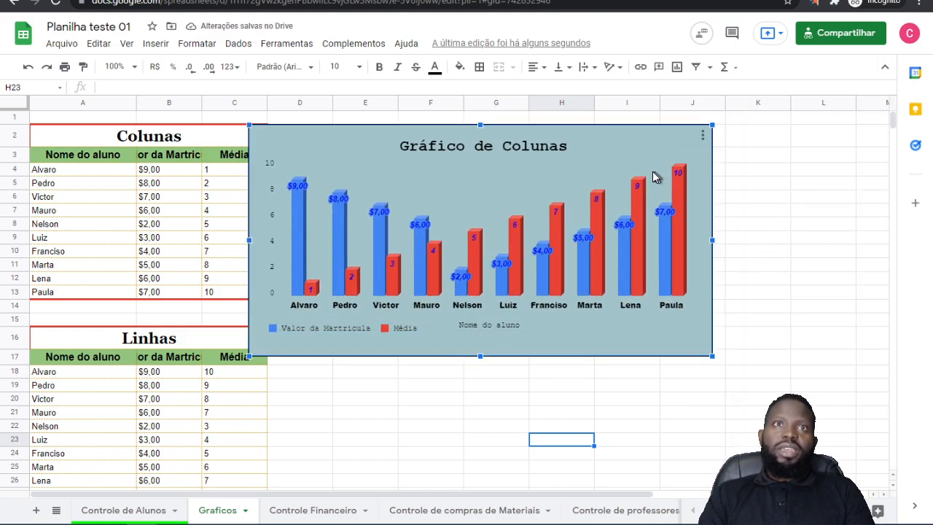
click(820, 357)
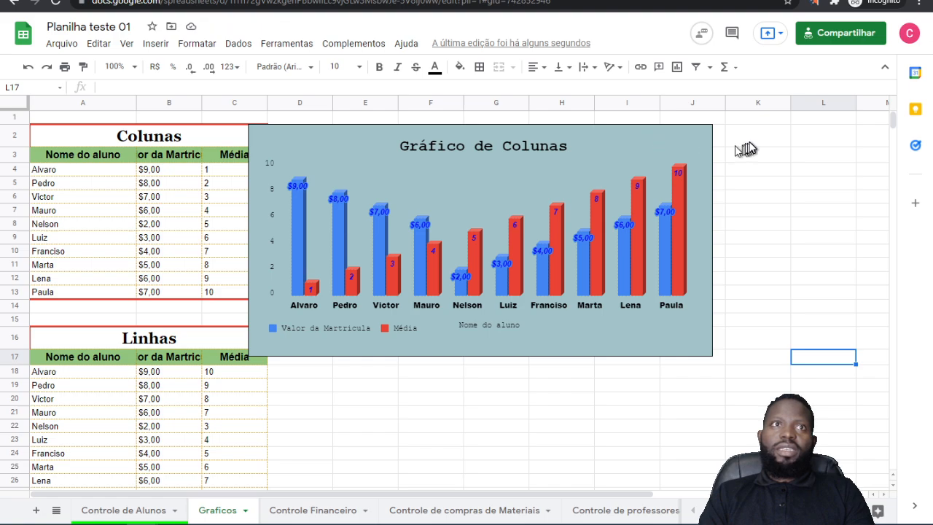
click(510, 186)
drag(589, 162, 643, 152)
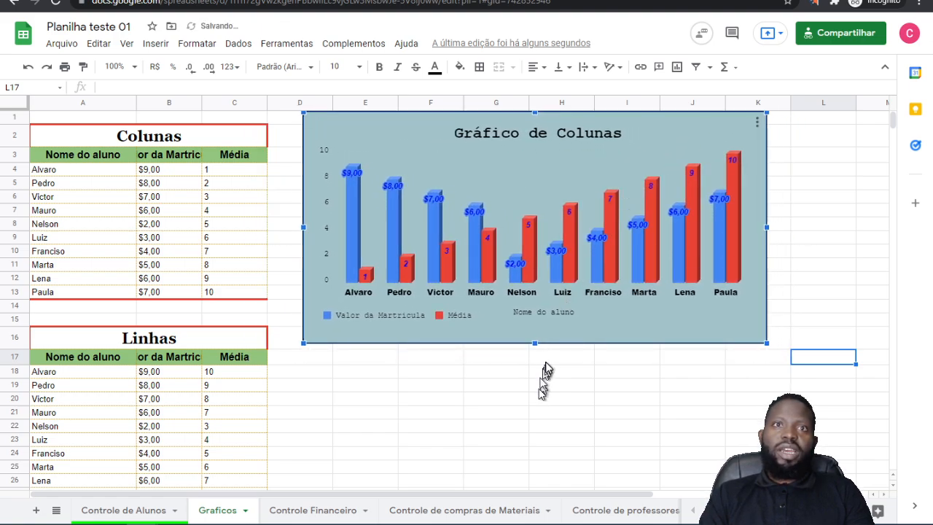
drag(535, 344, 535, 301)
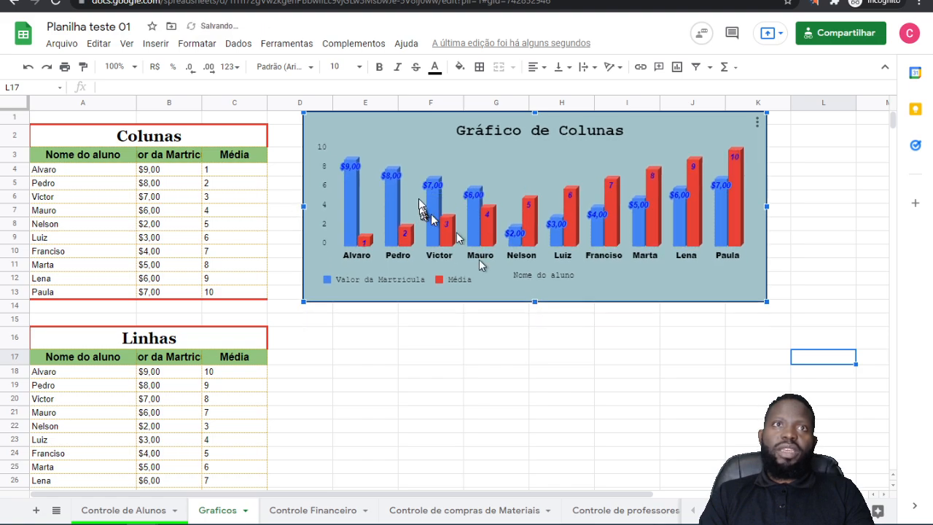
click(511, 398)
Step: Select the whole Linhas table, range A16:C27
scroll(451, 338, down, 2)
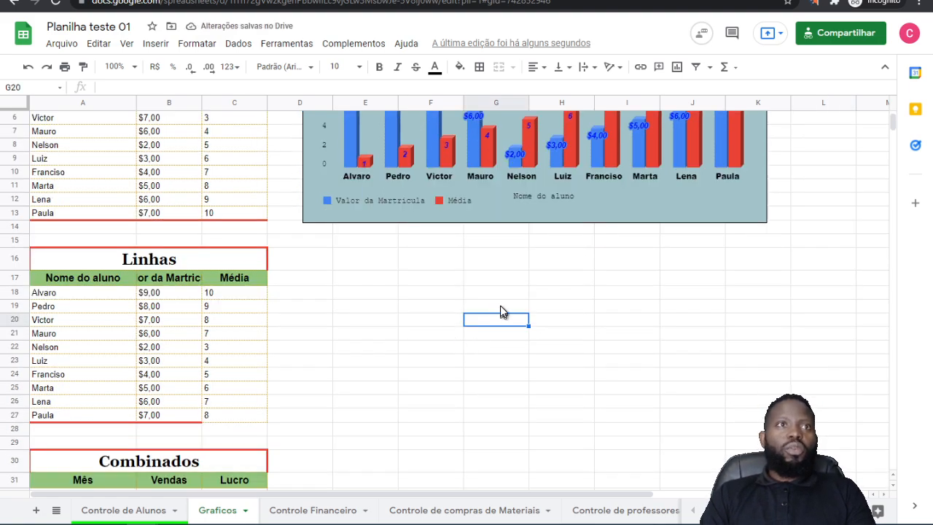
click(87, 251)
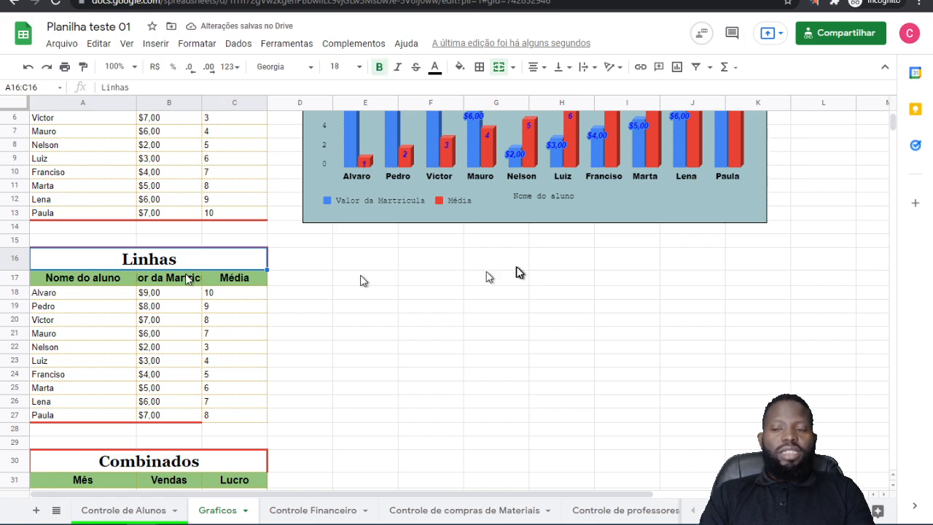
key(shift+Down)
key(shift+Down)
key(shift+Down)
key(shift+Down)
key(shift+Down)
key(shift+Down)
key(shift+Down)
key(shift+Down)
key(shift+Down)
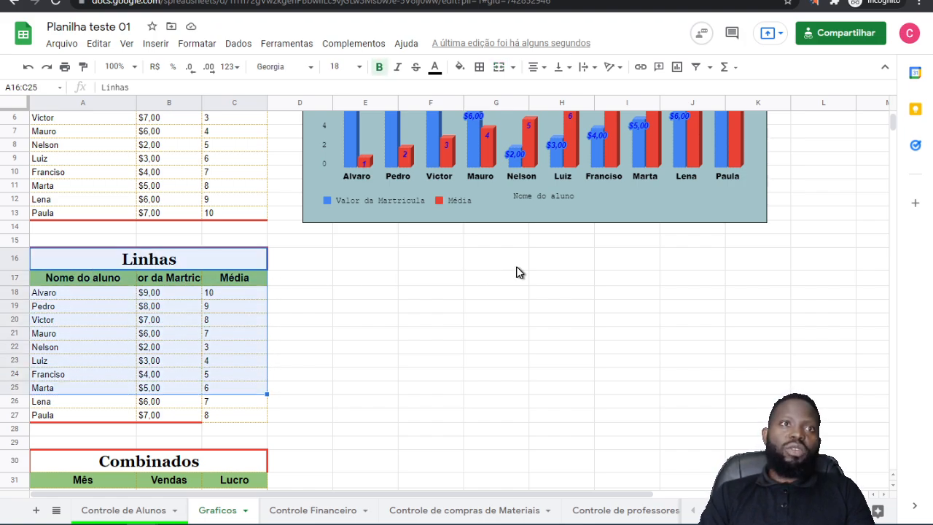
key(shift+Down)
key(shift+Down)
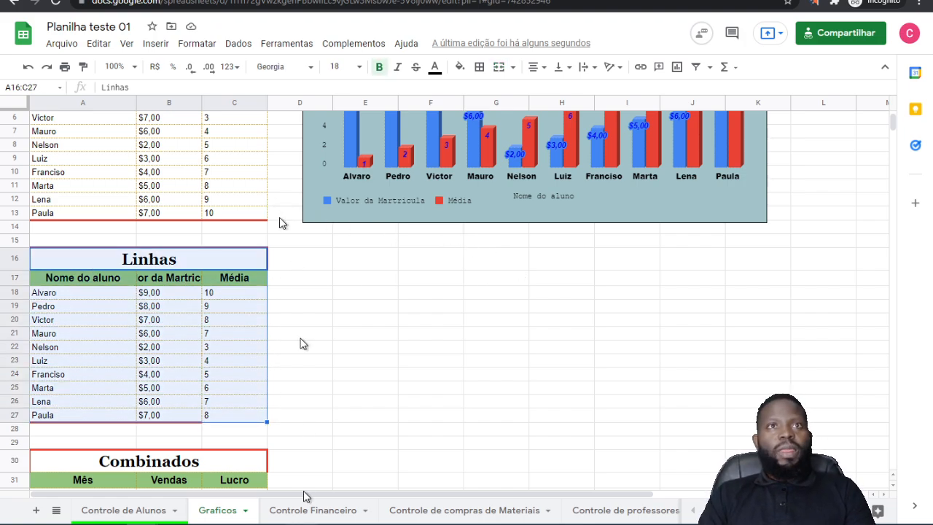
scroll(472, 223, up, 2)
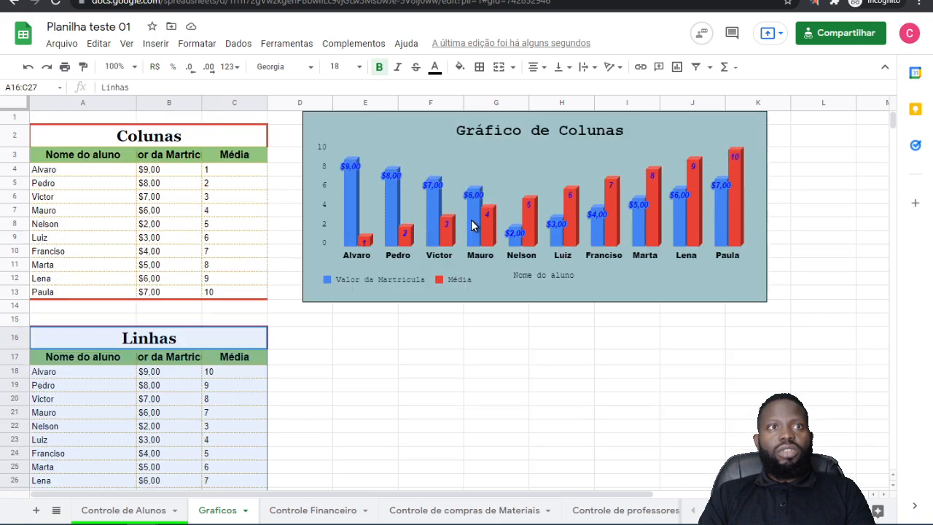
scroll(481, 244, down, 3)
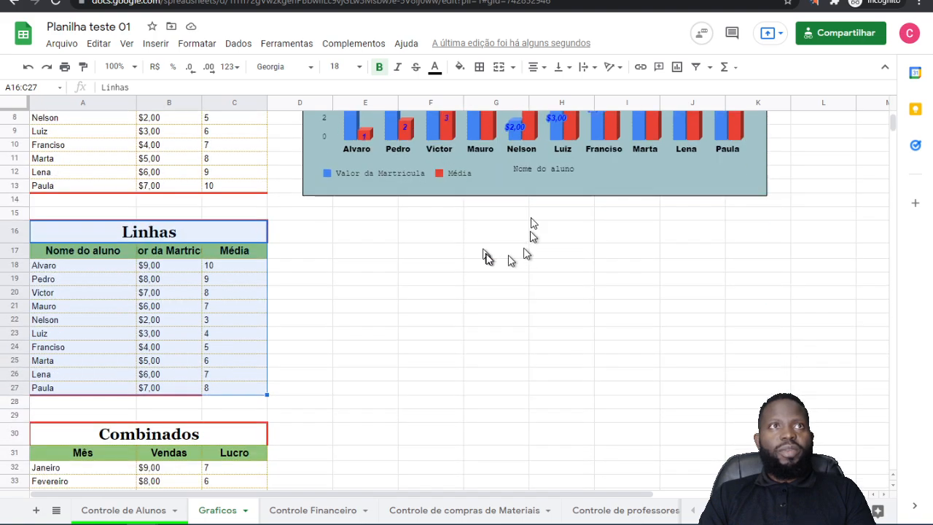
Step: Insert a chart from the selected Linhas table and delete it
click(155, 45)
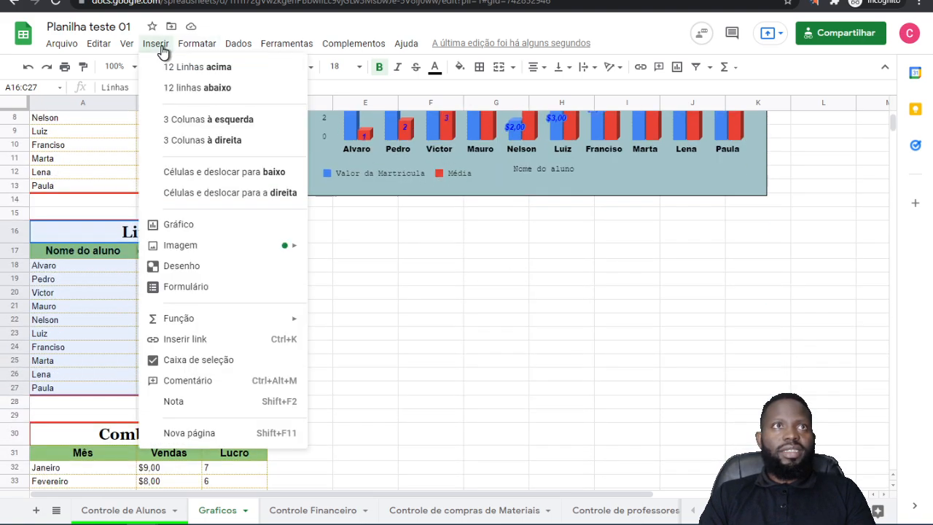
click(178, 226)
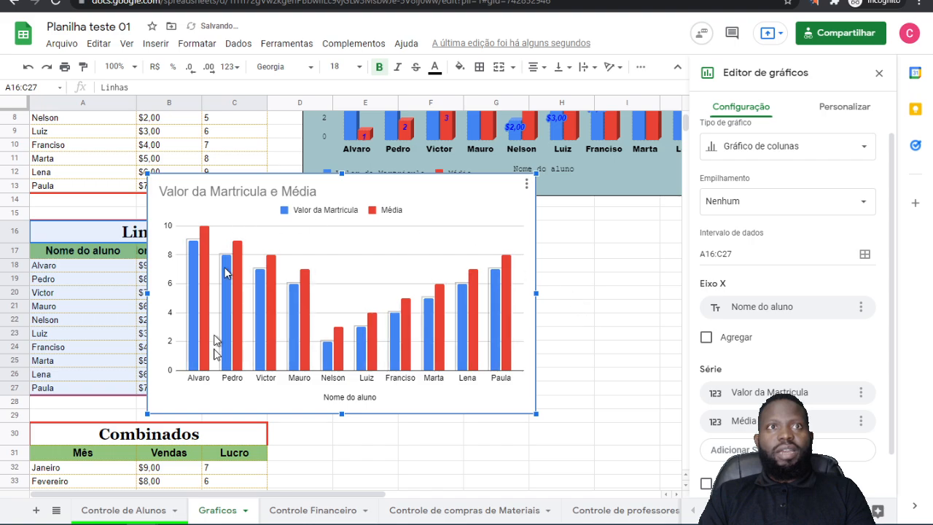
click(477, 198)
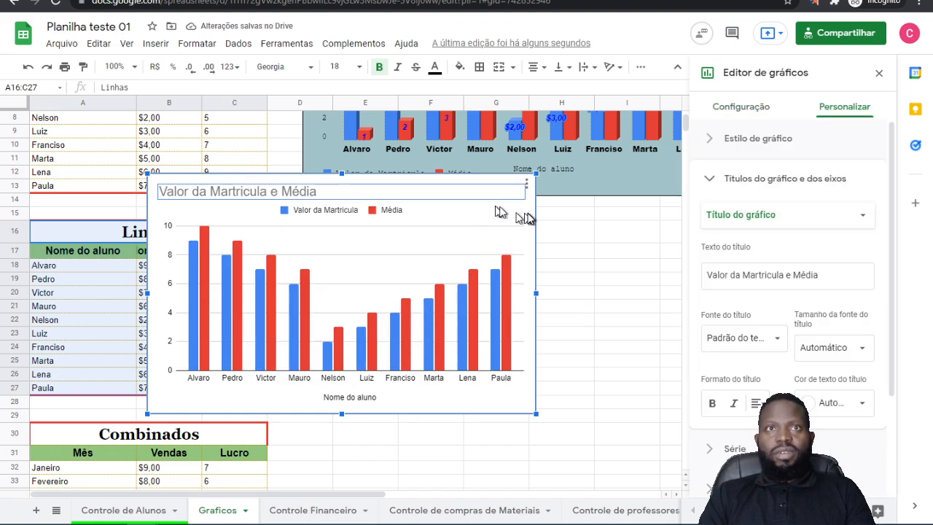
key(Delete)
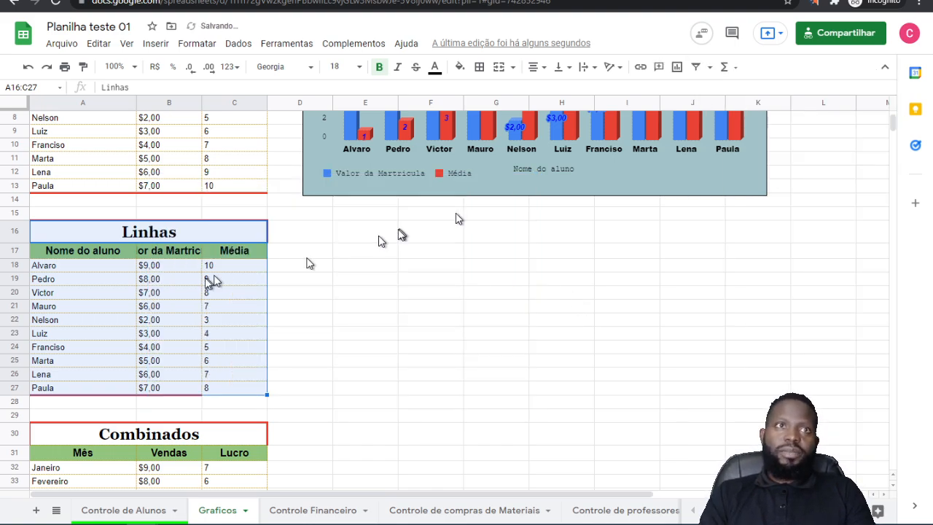
Step: Insert a chart from A16:C27, place it beside the Linhas table just below the column chart and change its type to Gráfico de linhas
click(676, 67)
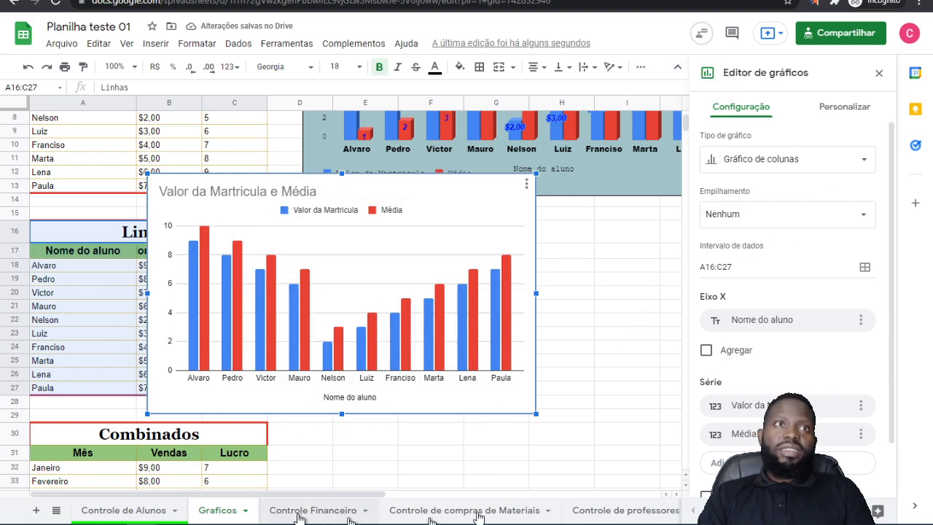
drag(440, 211, 592, 232)
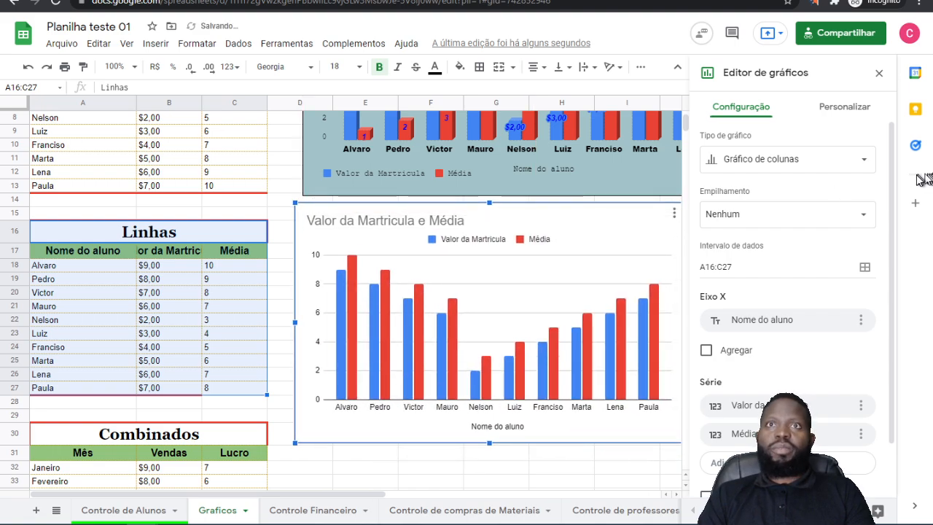
click(828, 162)
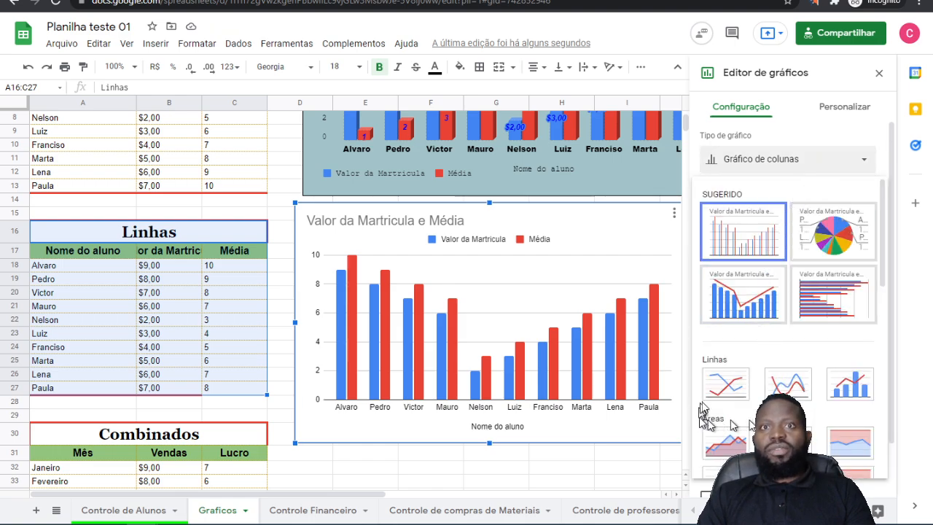
click(731, 395)
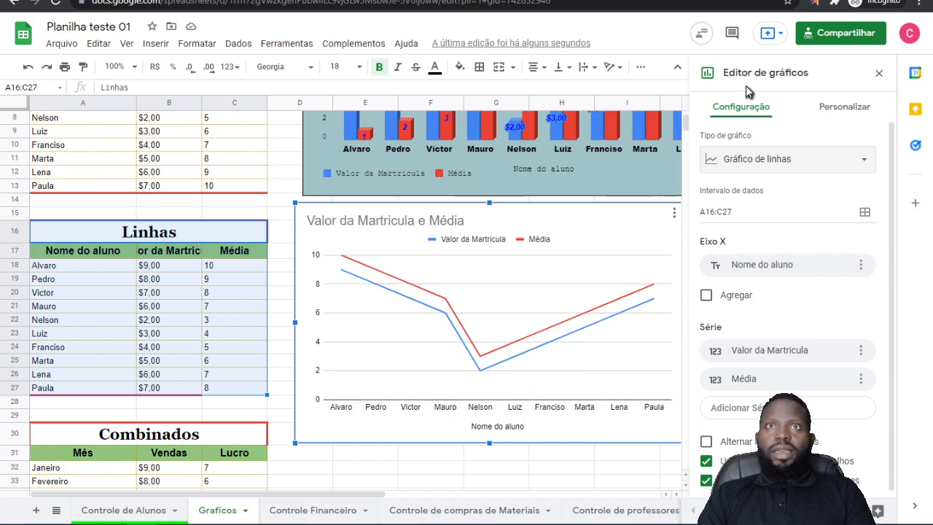
Step: Try switching rows and columns in the line chart twice, undoing the switch each time
scroll(780, 244, down, 1)
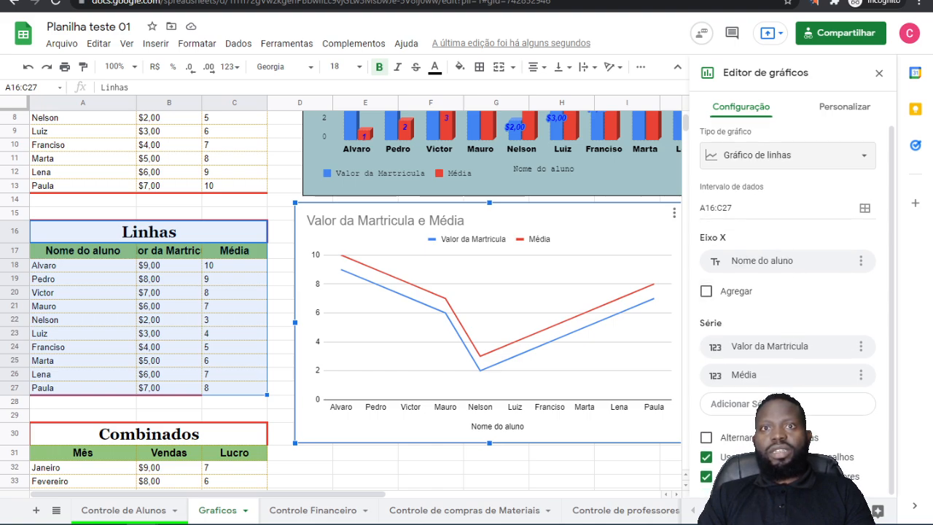
click(706, 440)
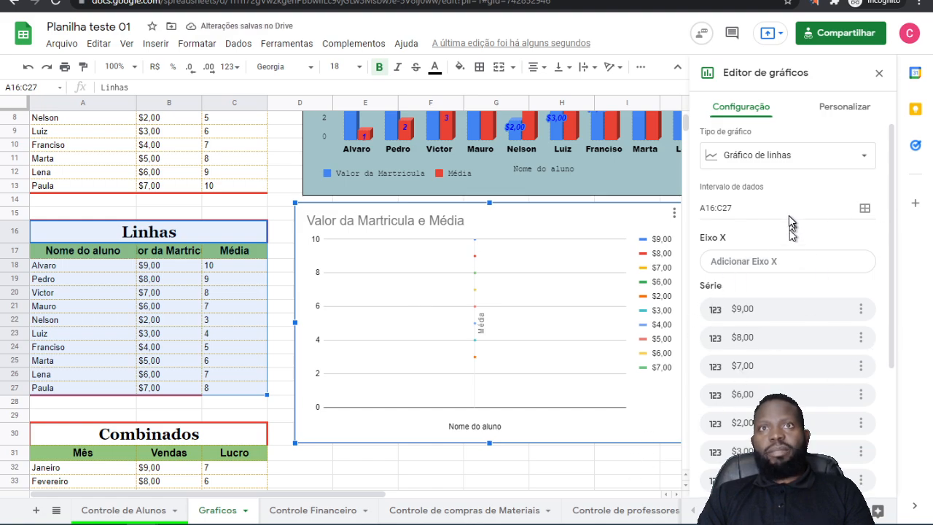
key(ctrl+z)
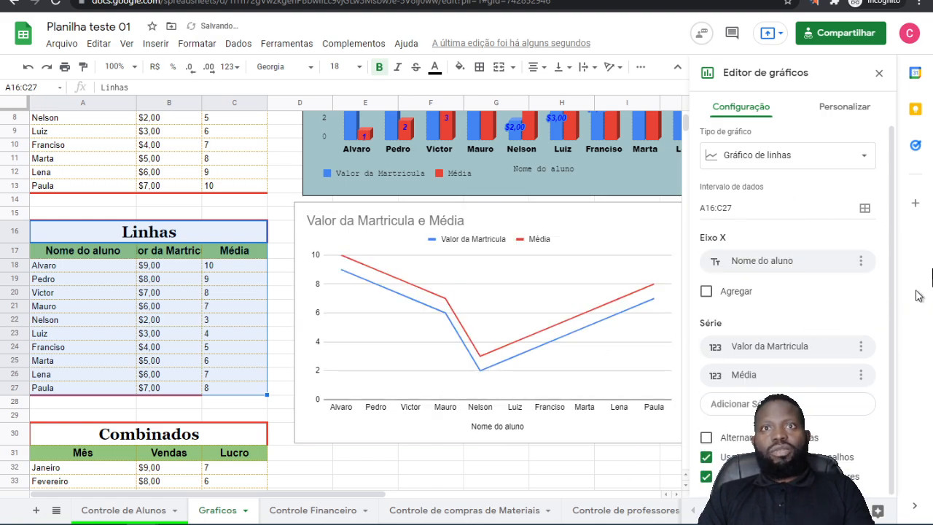
click(708, 438)
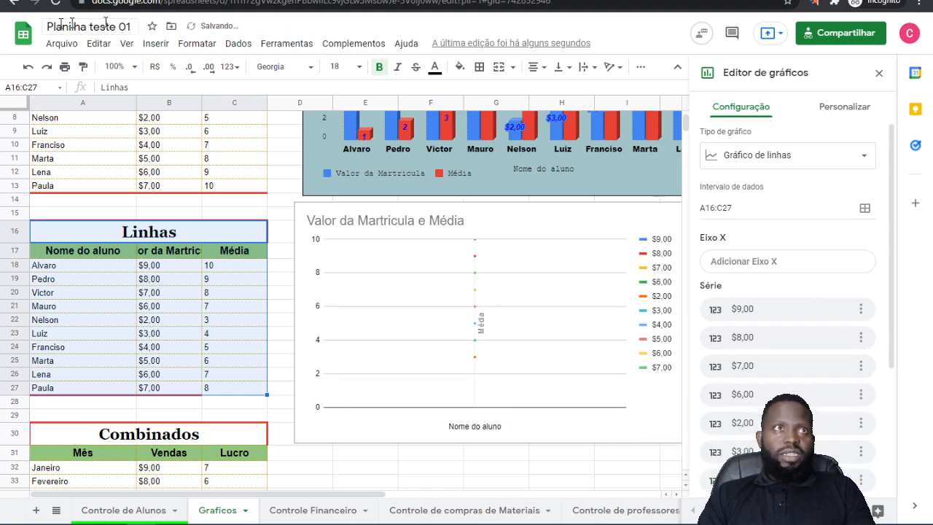
click(28, 67)
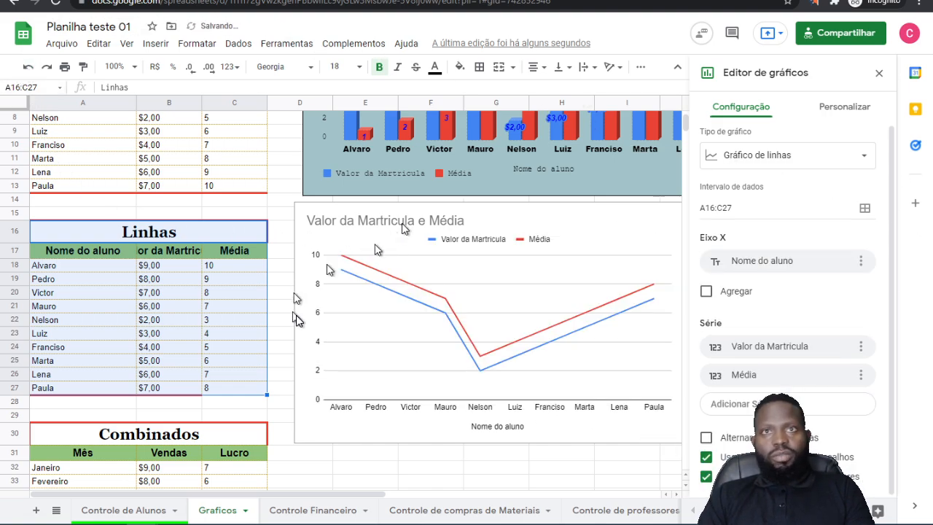
Step: In the line chart's Estilo de gráfico, set Cor do plano de fundo to teal and Cor da borda do gráfico to red
click(665, 357)
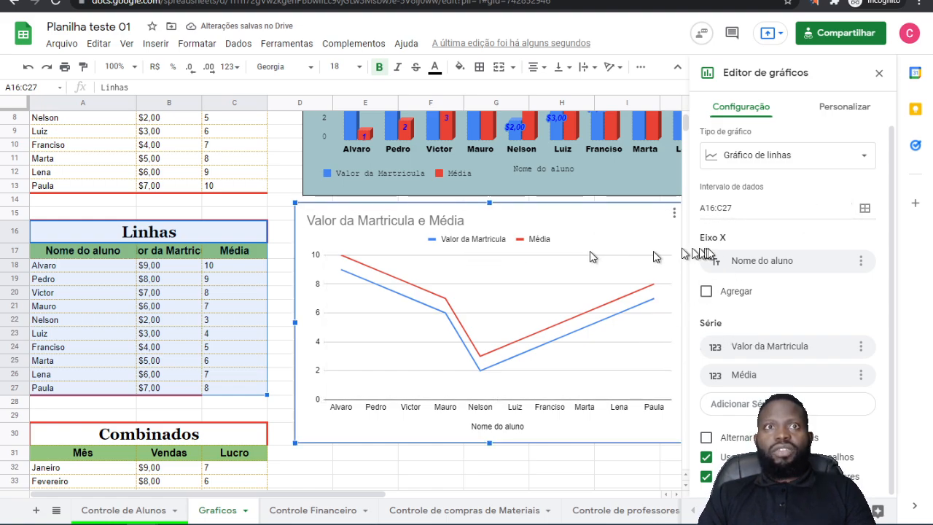
click(842, 108)
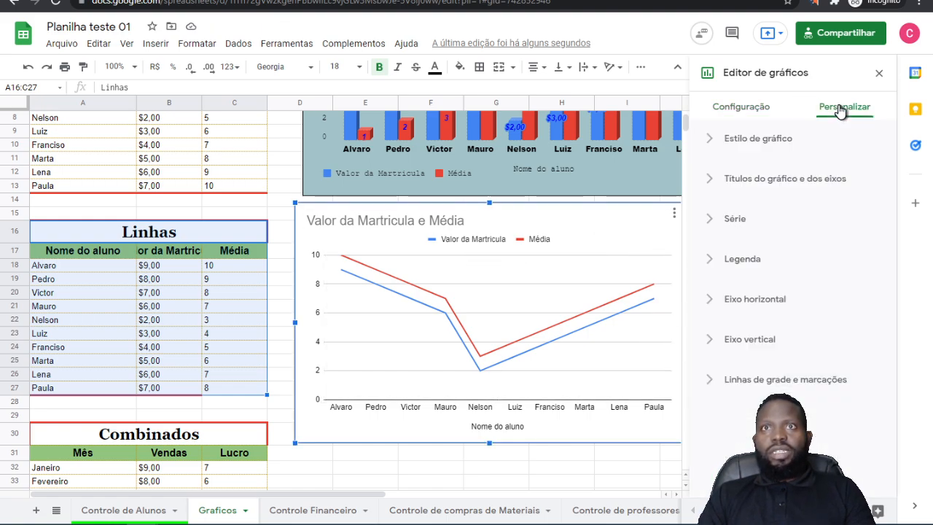
click(770, 141)
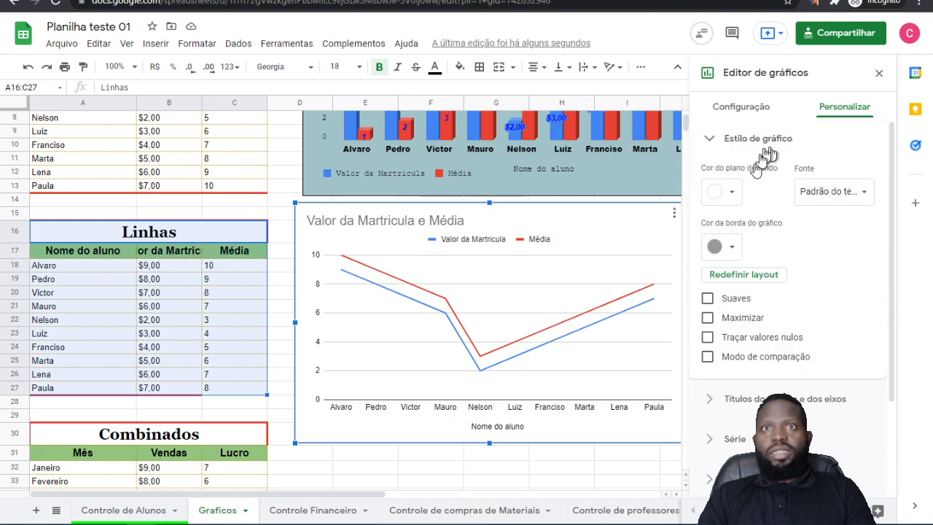
click(723, 191)
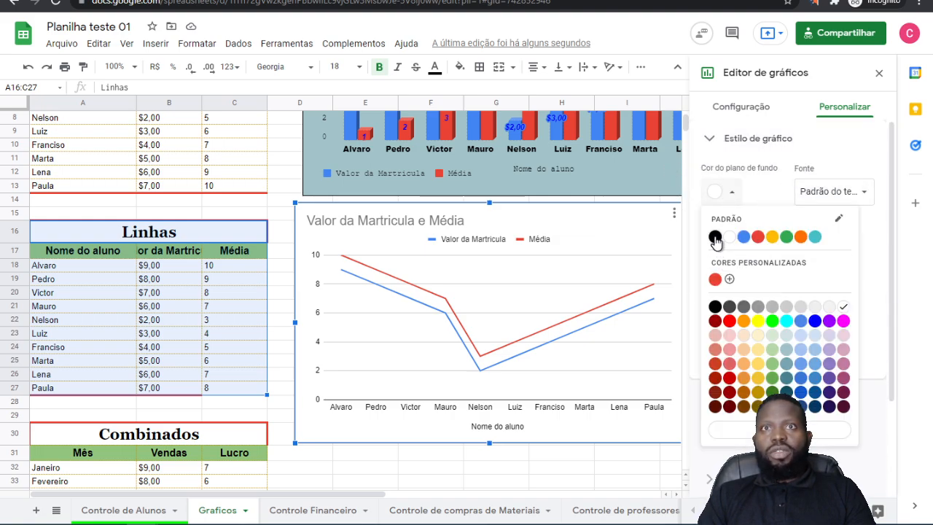
click(815, 237)
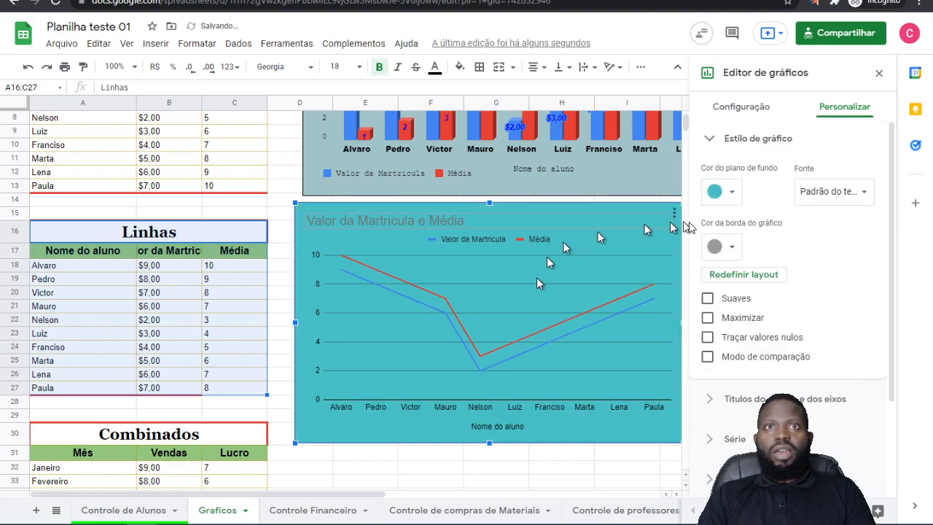
click(730, 247)
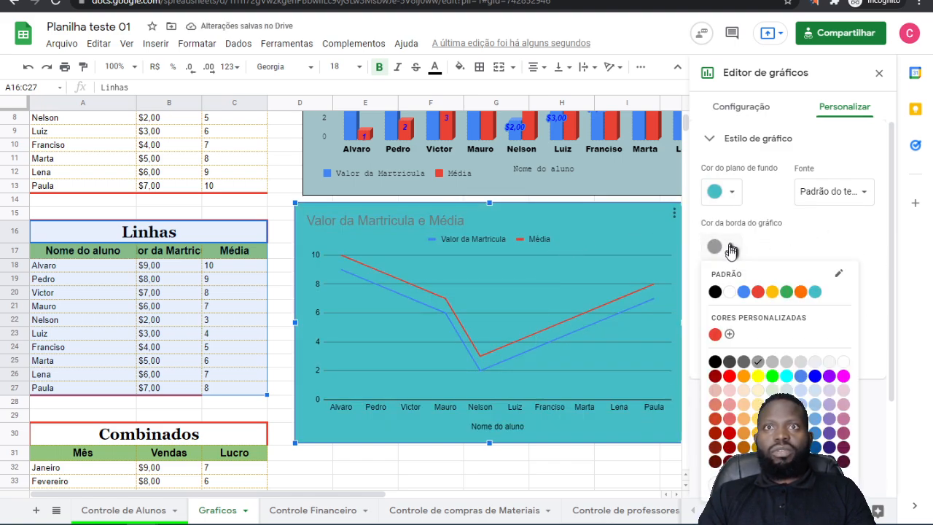
click(763, 293)
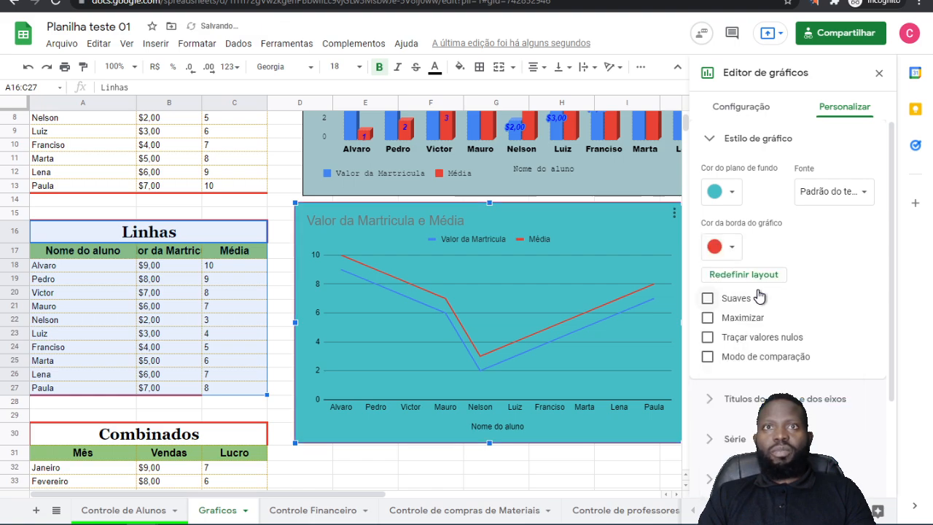
Step: Set the line chart's font to Arial and, after toggling Suaves to compare, leave the smoothing option enabled
click(852, 188)
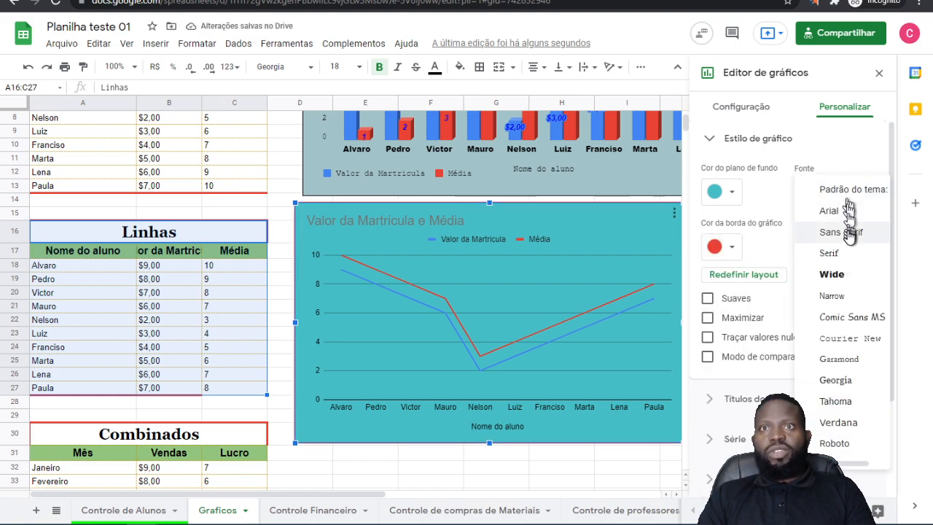
click(835, 212)
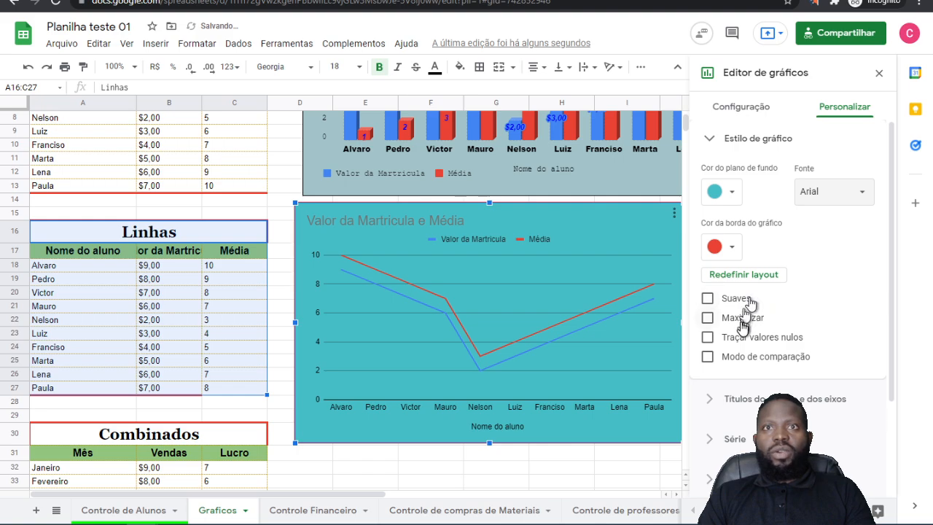
click(708, 300)
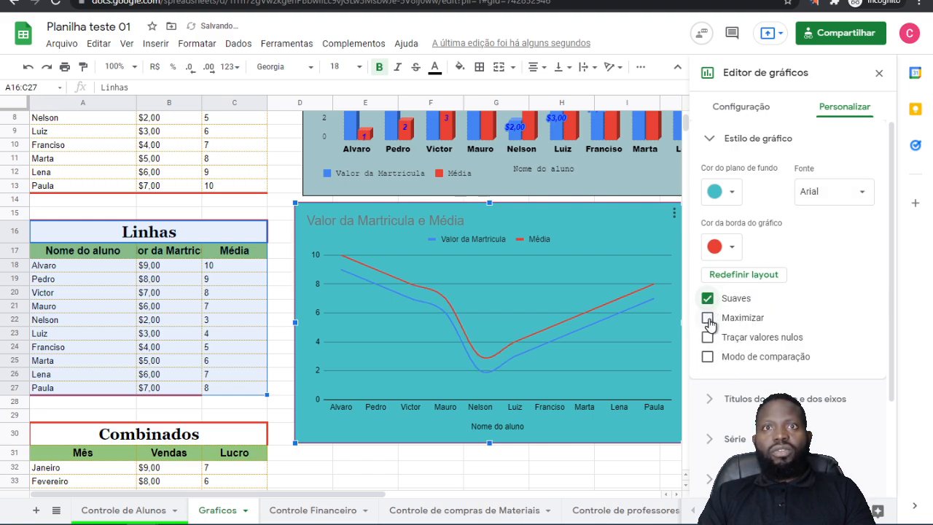
click(707, 299)
click(707, 298)
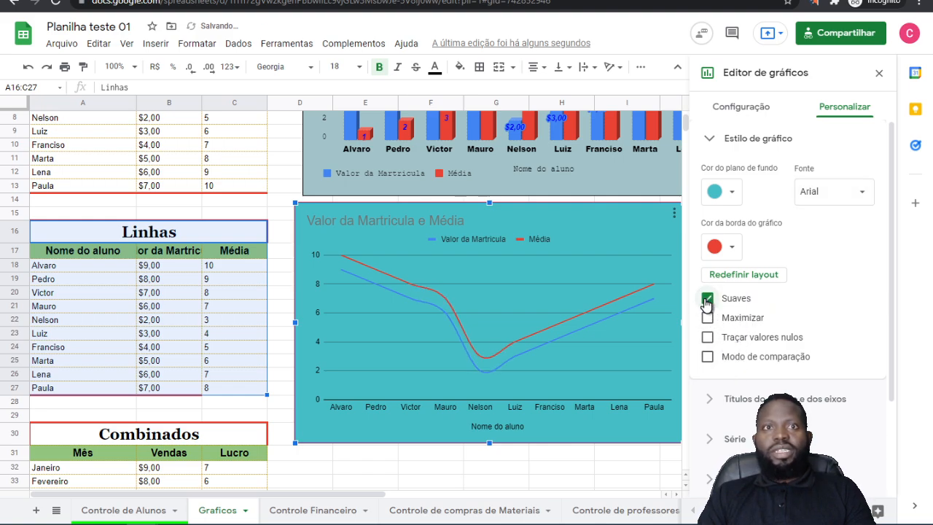
click(707, 299)
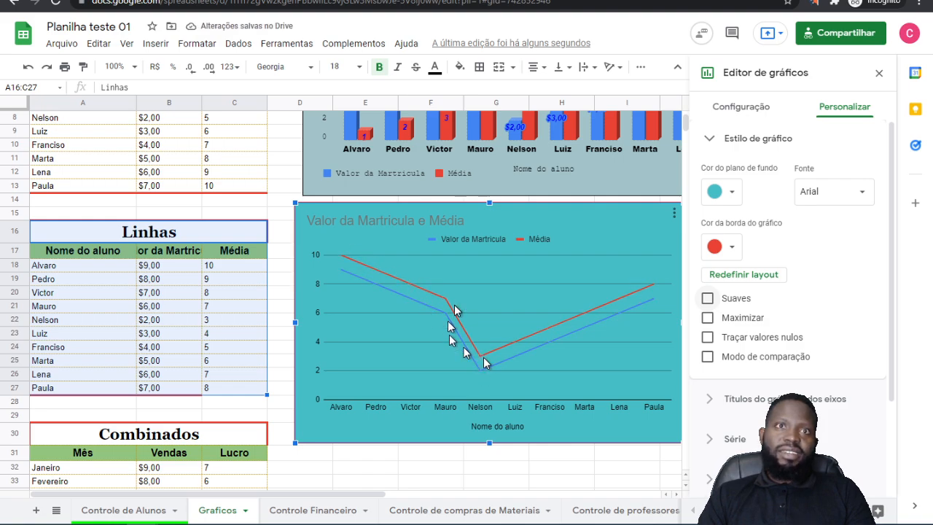
click(708, 298)
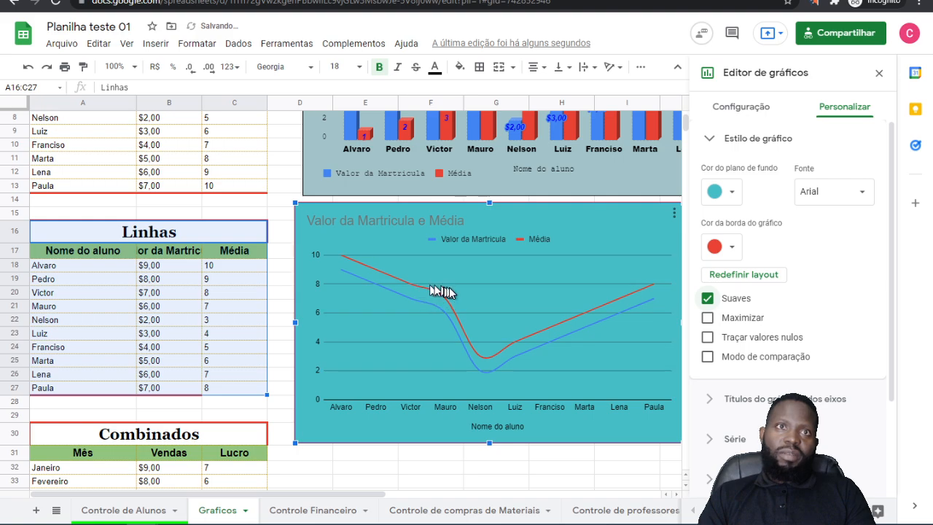
Step: Try the Maximizar, Traçar valores nulos and Modo de comparação options on the line chart, turning each one off again
click(708, 318)
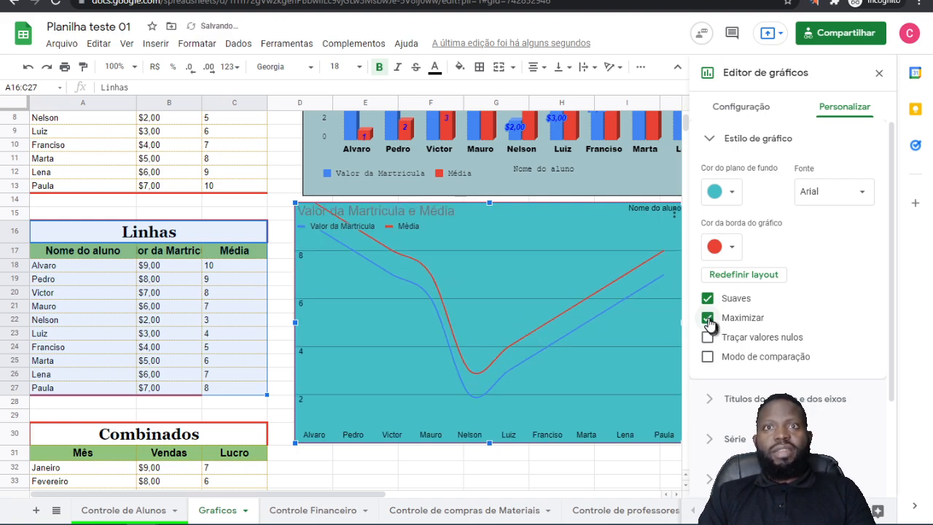
click(709, 320)
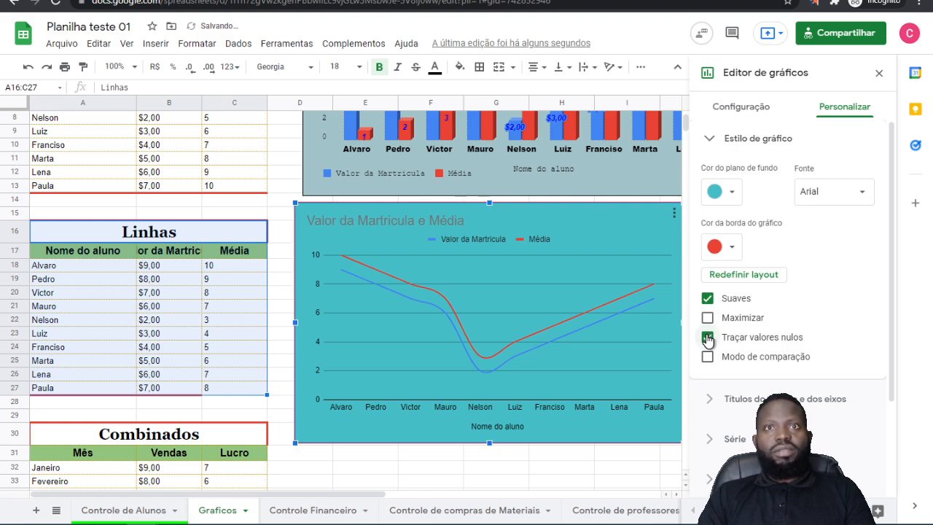
click(708, 357)
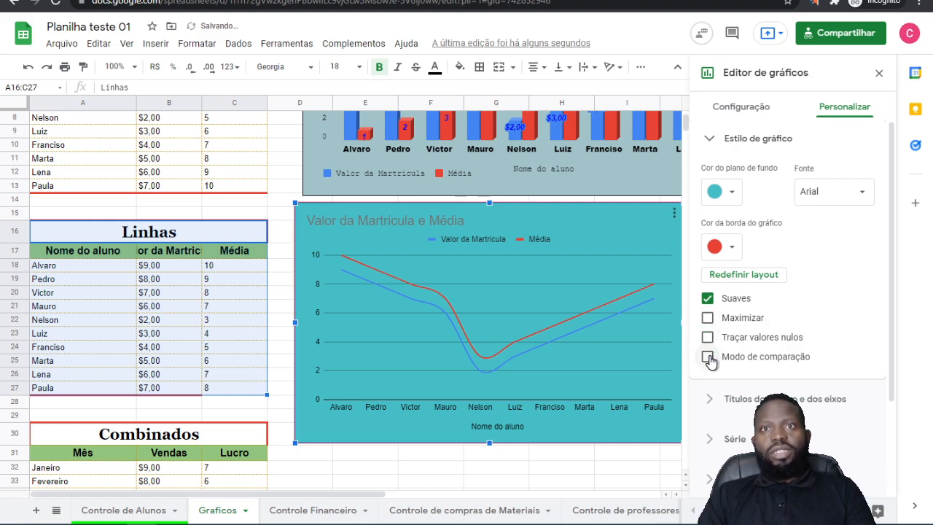
Step: Replace the line chart's title text with "G. Linhas"
scroll(785, 316, down, 2)
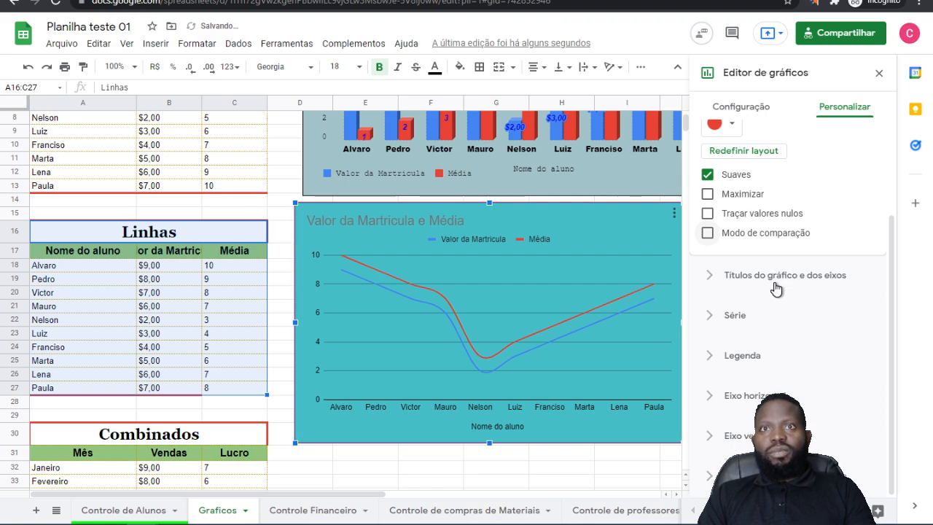
click(775, 283)
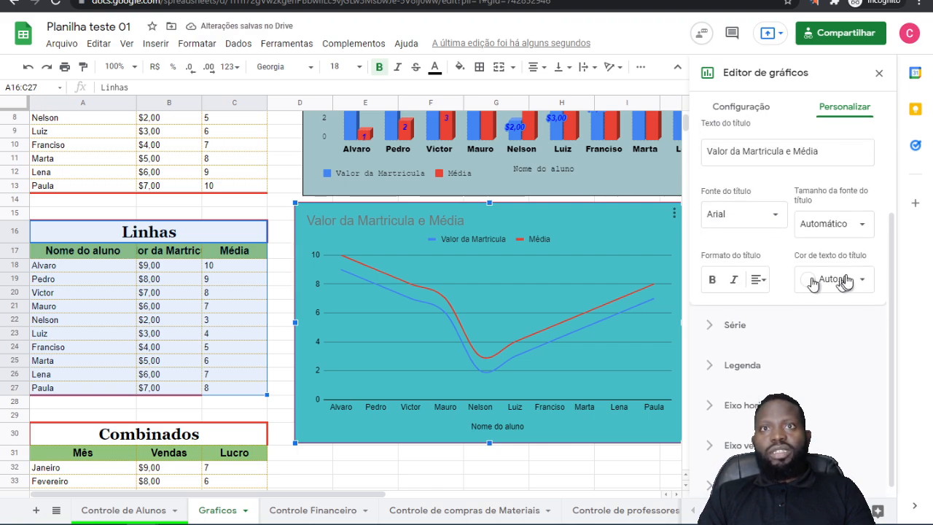
scroll(843, 242, up, 1)
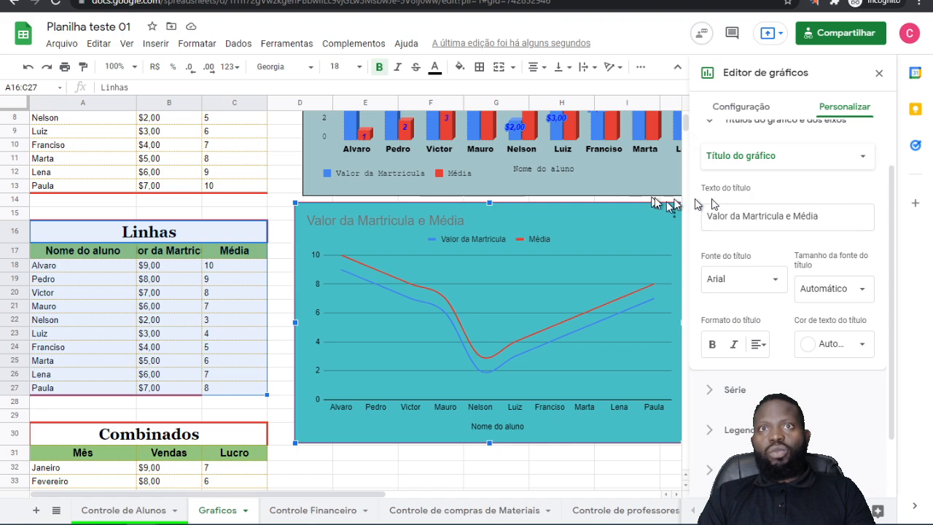
click(492, 222)
key(BackSpace)
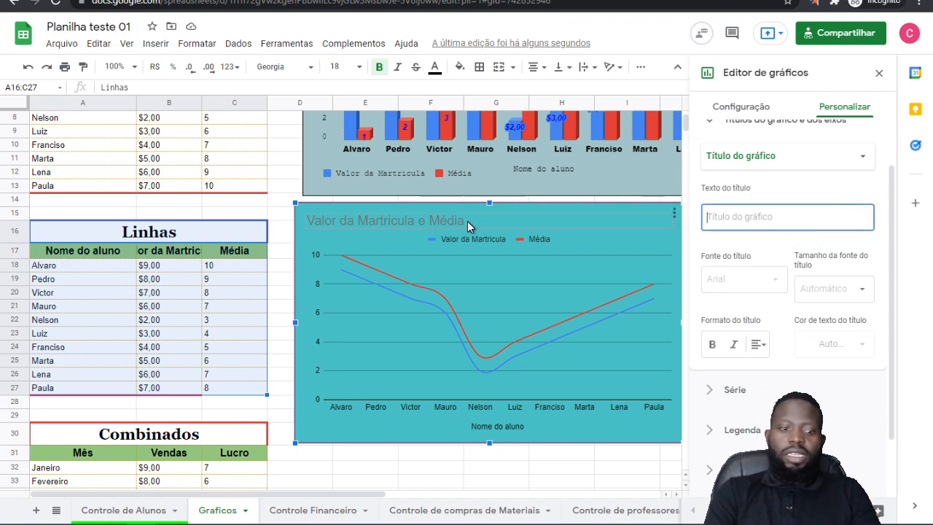
text(Ra)
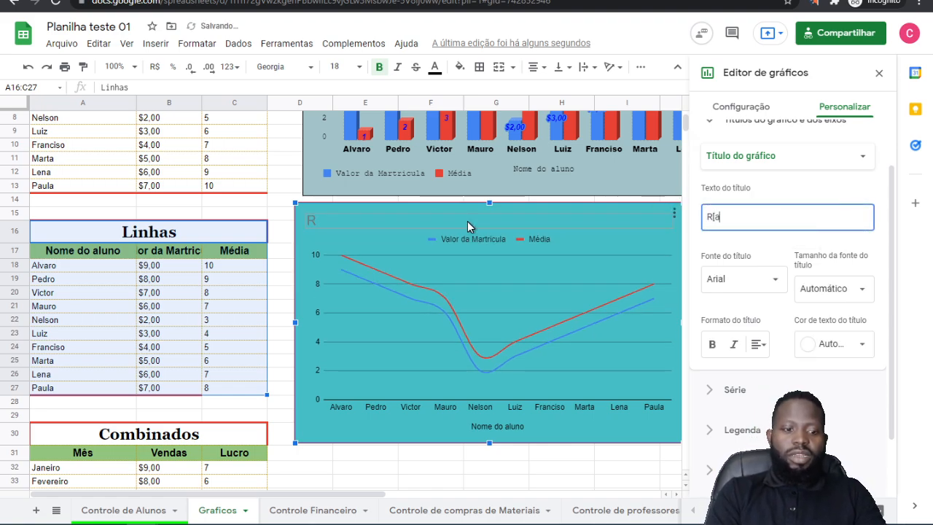
key(BackSpace)
key(BackSpace)
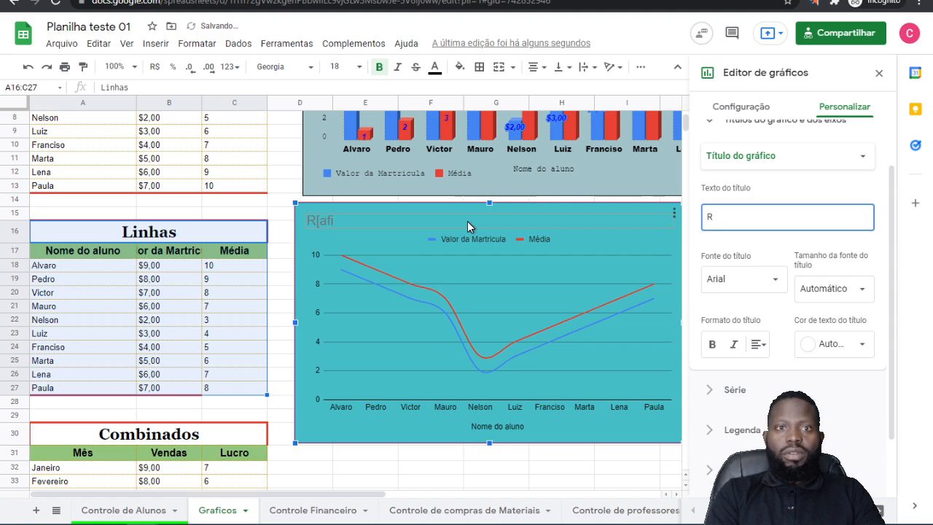
key(BackSpace)
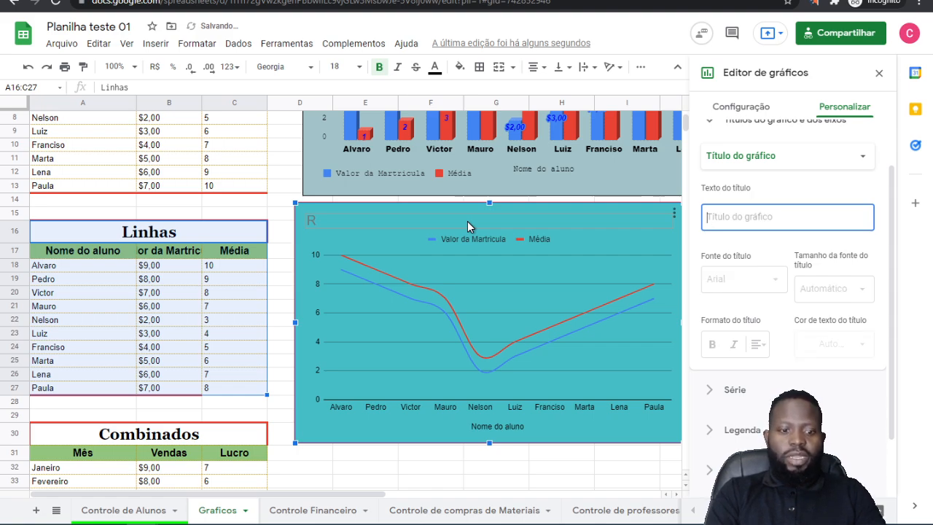
text(L)
key(BackSpace)
text(G)
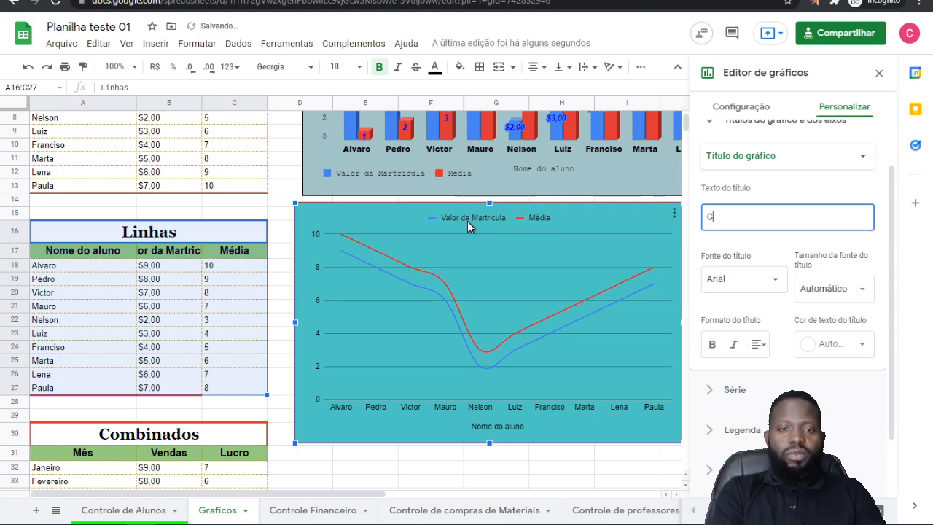
text(. )
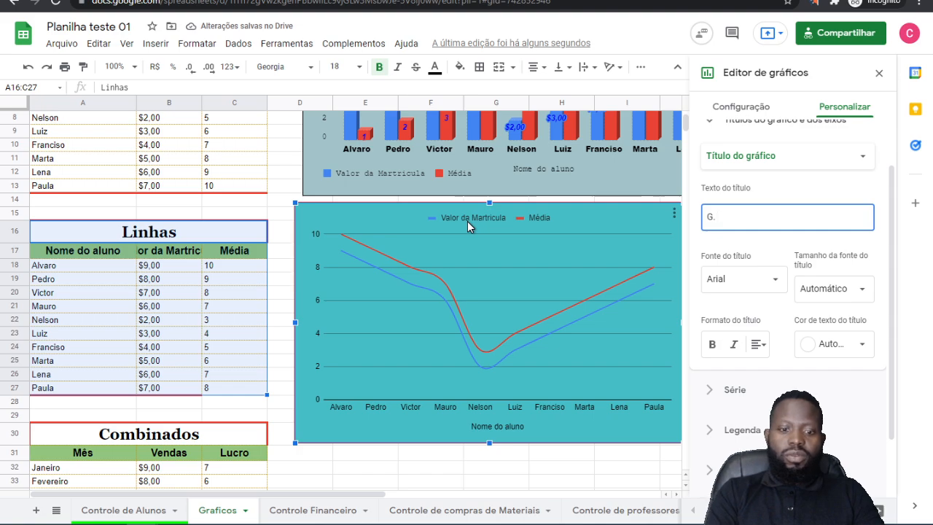
text(:L)
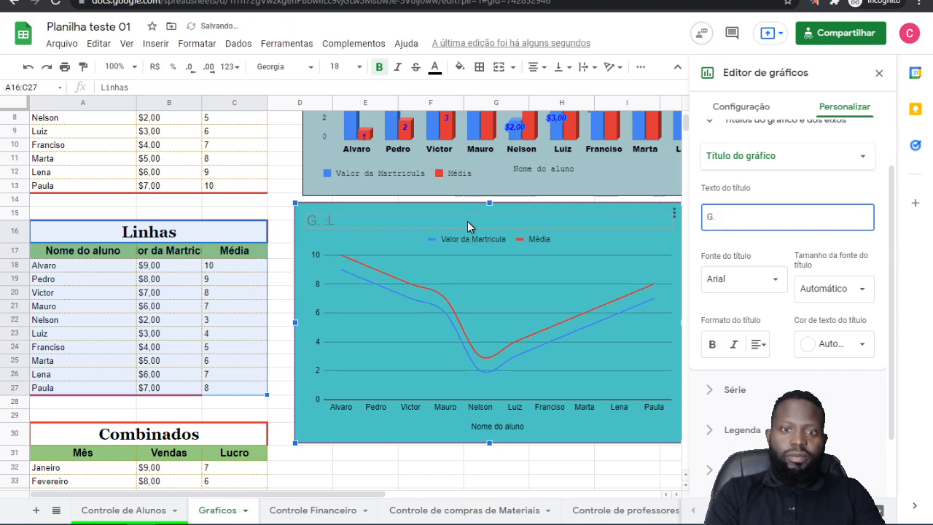
text(linhas)
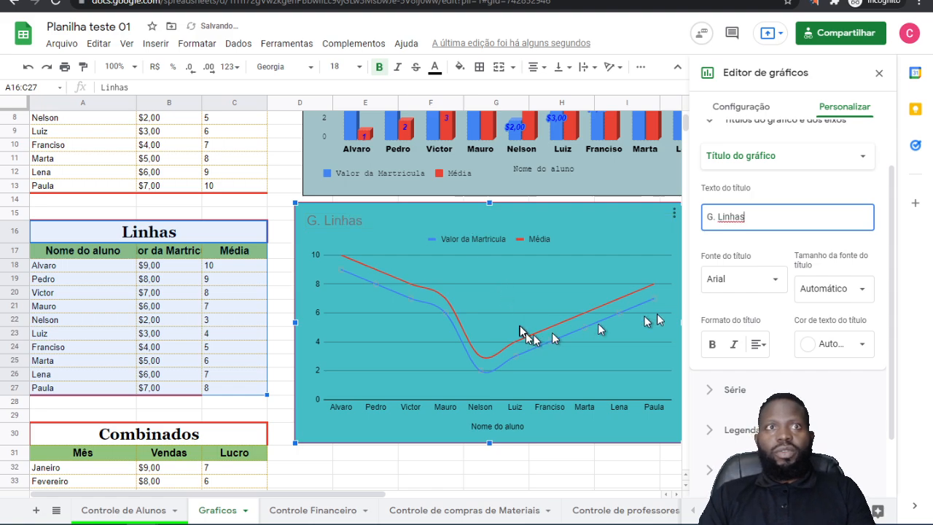
Step: Set the line chart's title to the Wide font at size 30 in bold
click(755, 284)
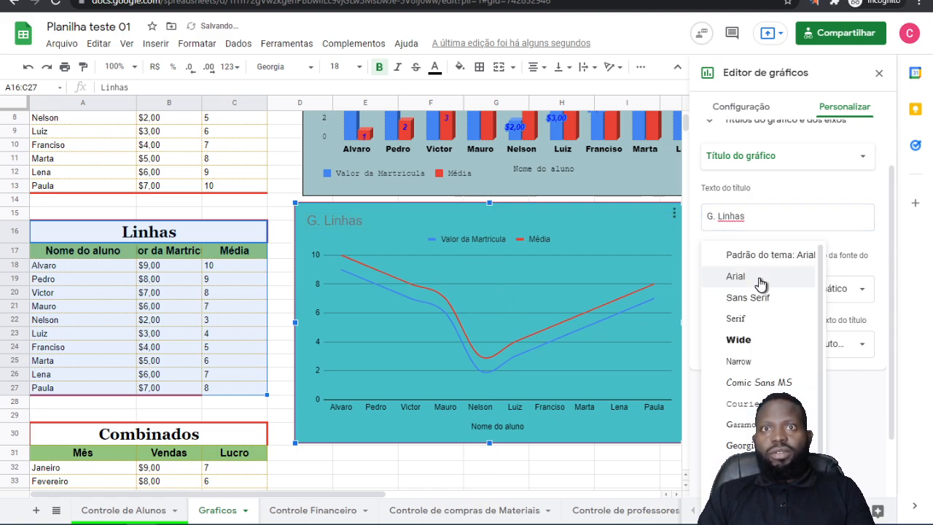
click(741, 338)
click(811, 288)
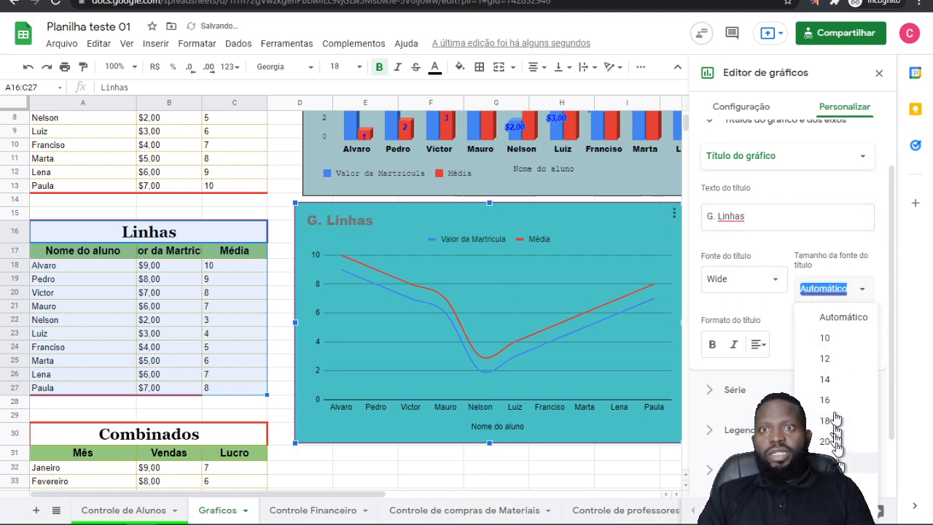
click(825, 482)
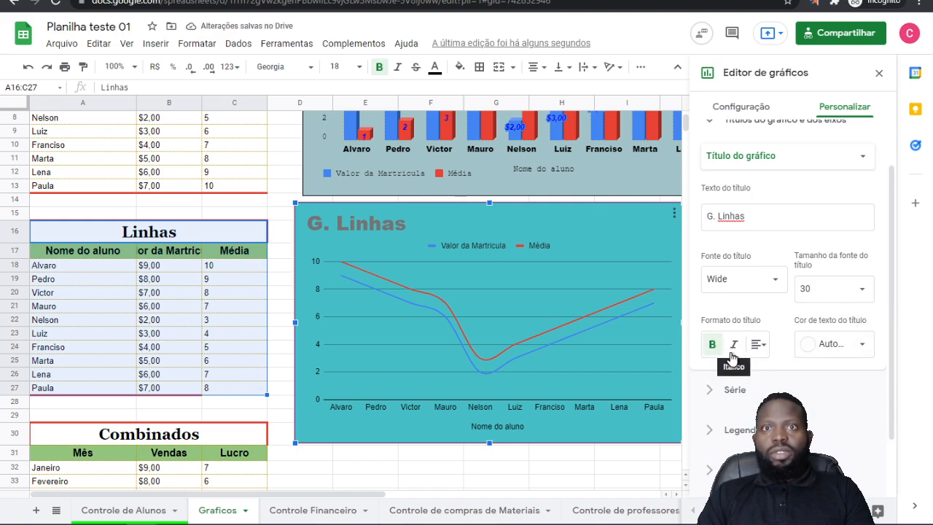
Step: Make the line chart's title italic, try centring it, align it to the right and colour its text red
click(735, 346)
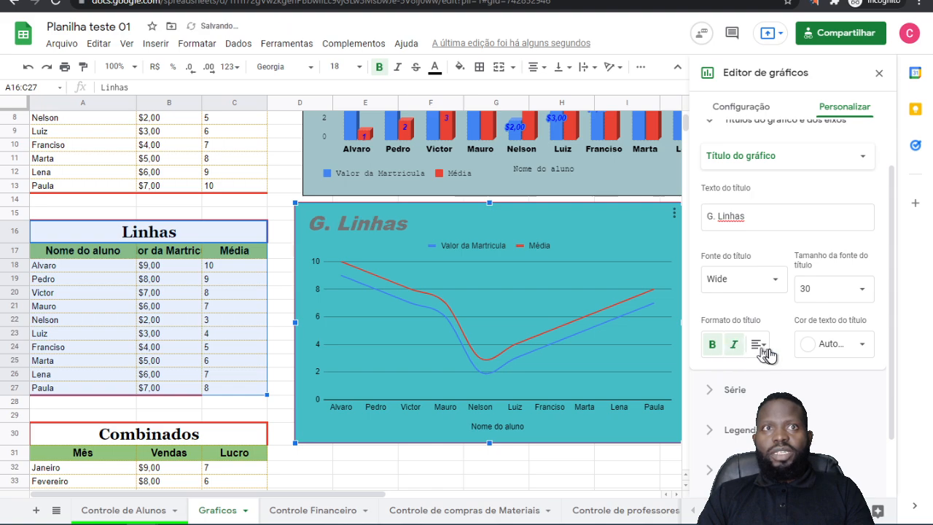
click(759, 345)
click(777, 368)
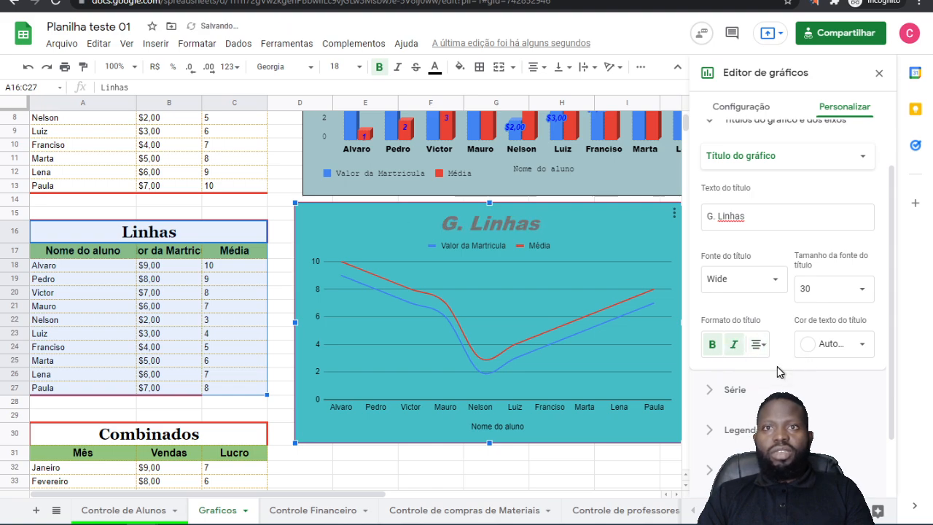
click(760, 345)
click(791, 370)
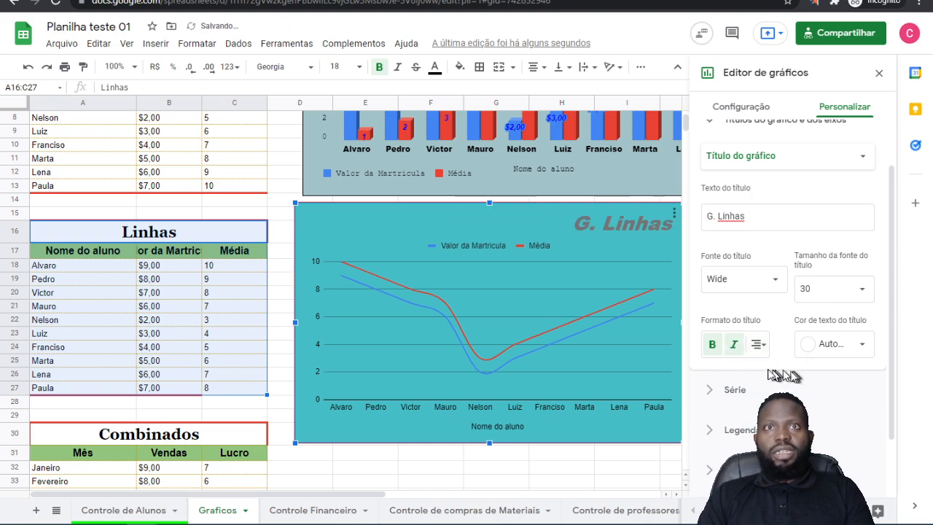
click(842, 347)
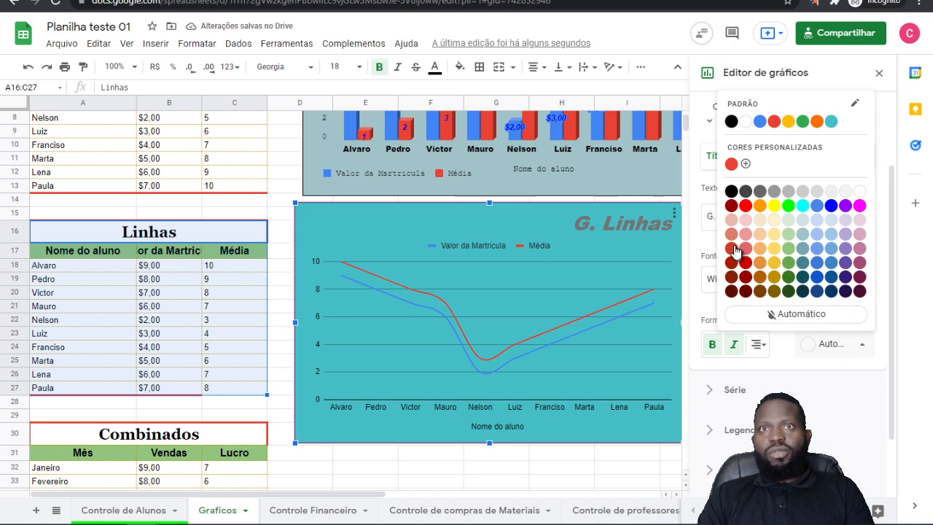
click(745, 205)
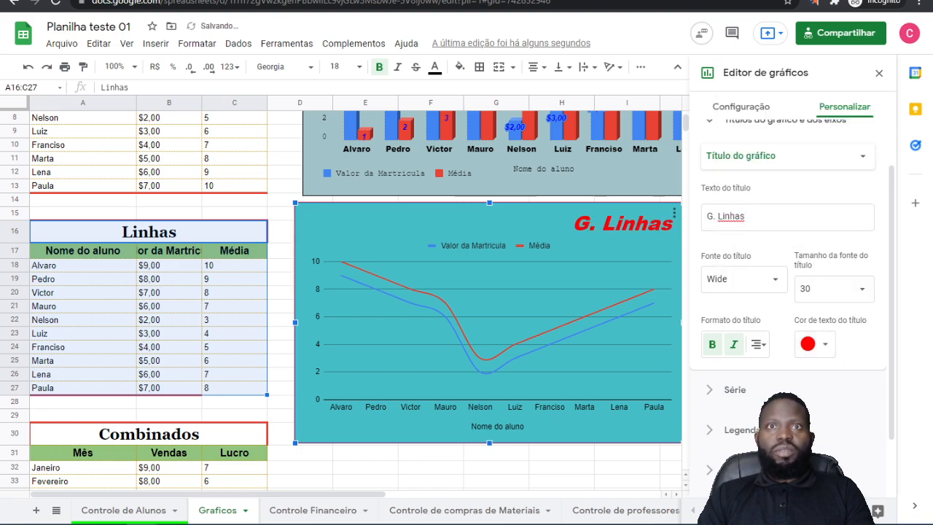
Step: In the line chart's Série settings, turn Barras de erros on for all series and switch it off again
click(738, 392)
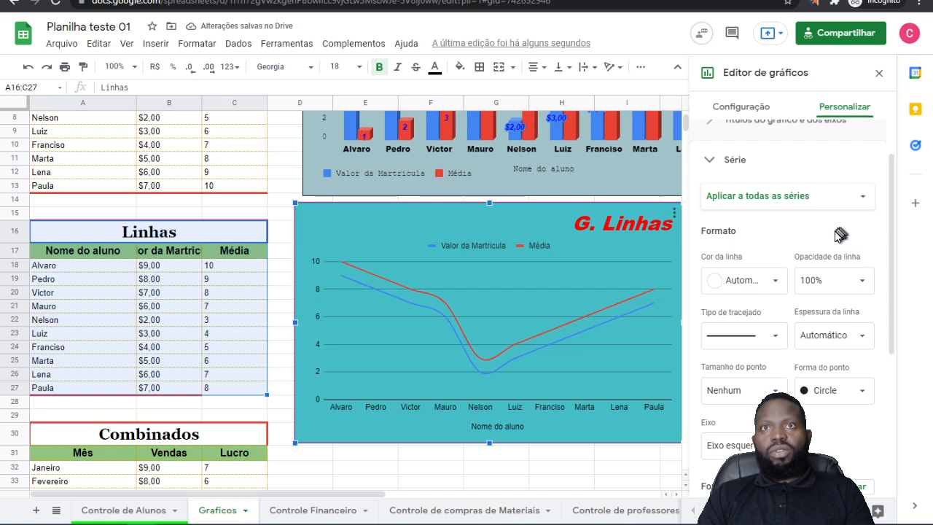
scroll(838, 237, down, 3)
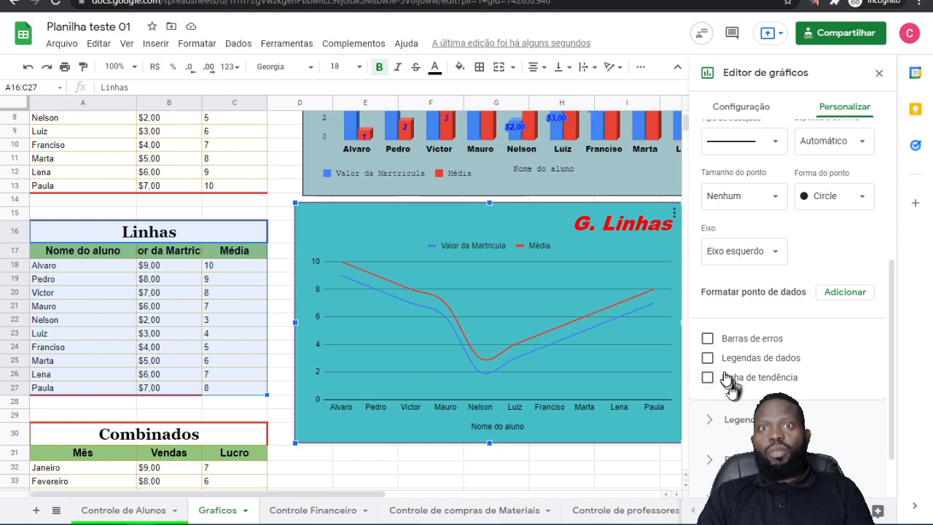
click(707, 339)
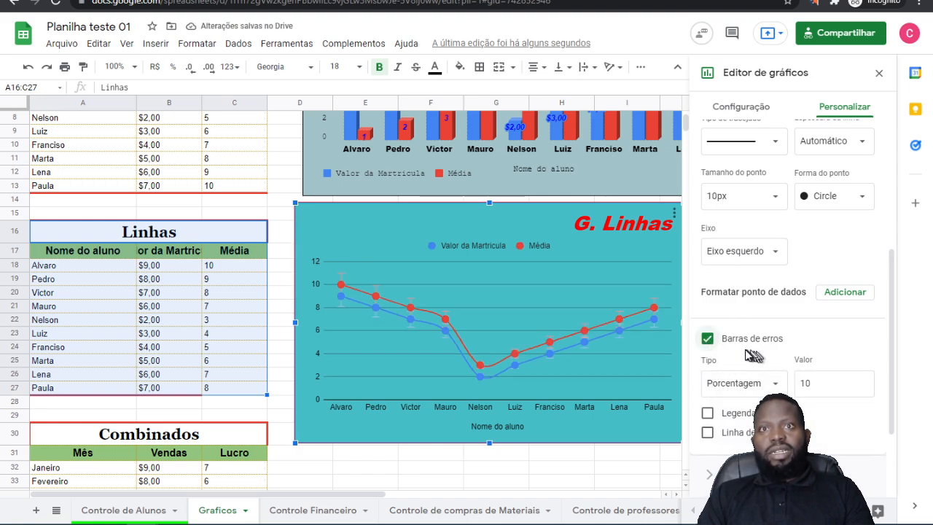
click(707, 340)
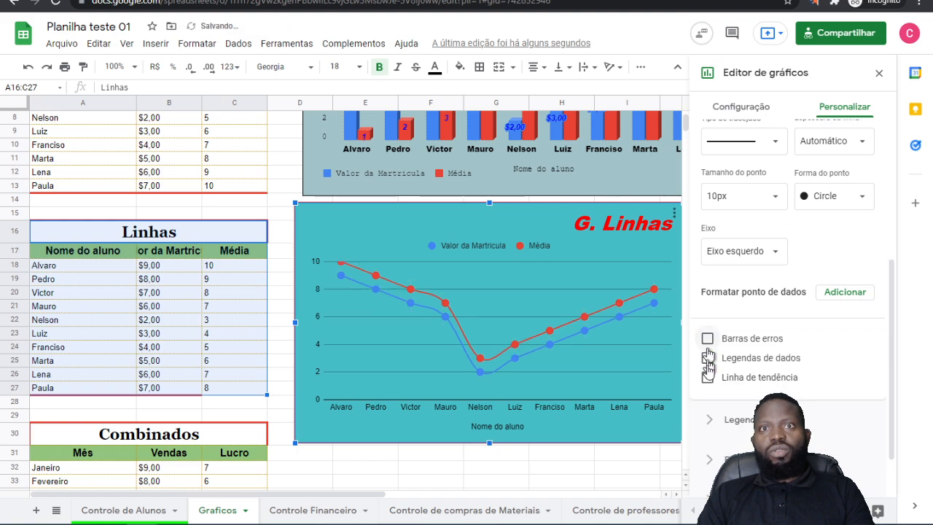
Step: Try Legendas de dados and Linha de tendência on all series of the line chart, turning each off again
click(707, 358)
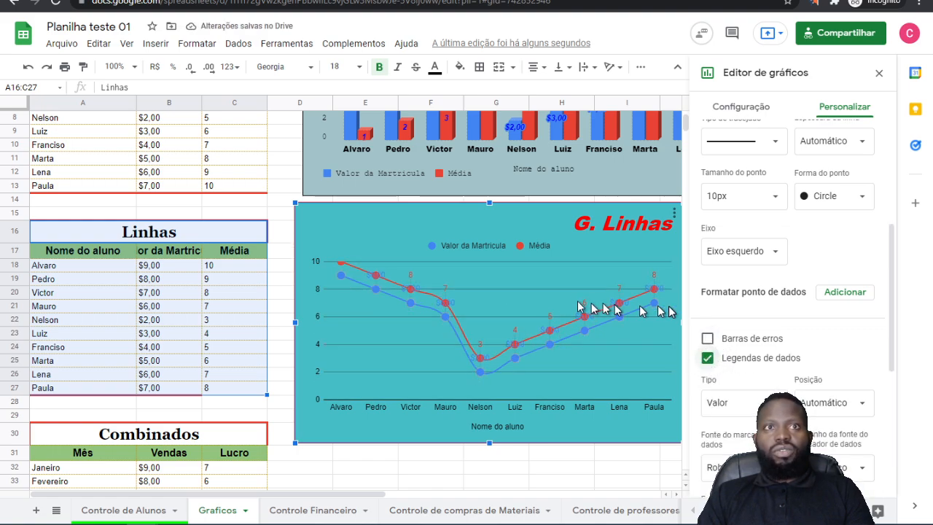
click(708, 359)
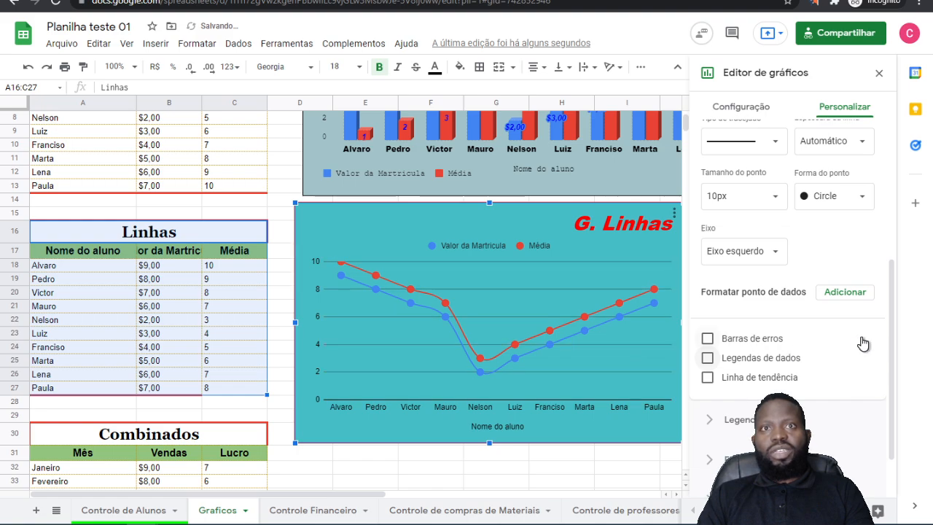
click(708, 379)
click(708, 379)
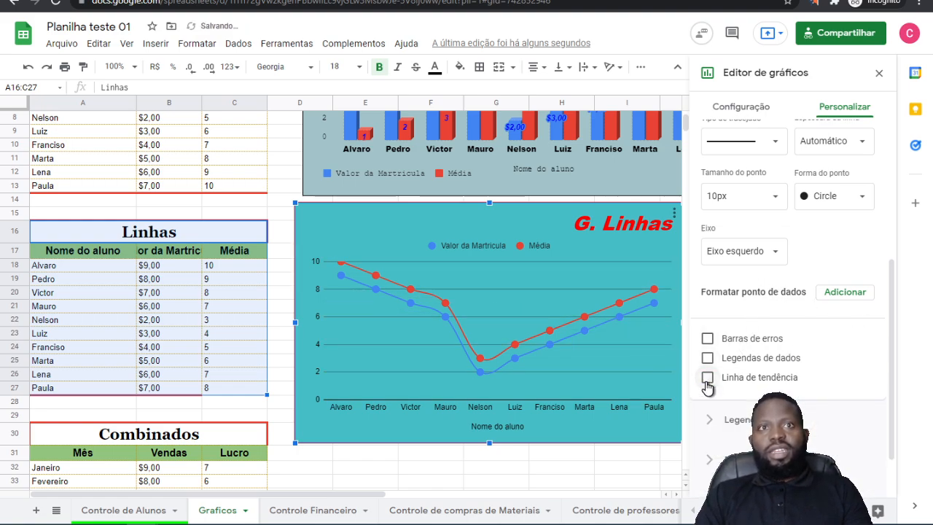
Step: In the line chart's Legenda settings, try the Esquerda position and set the legend's position to Abaixo
scroll(838, 314, down, 1)
click(740, 359)
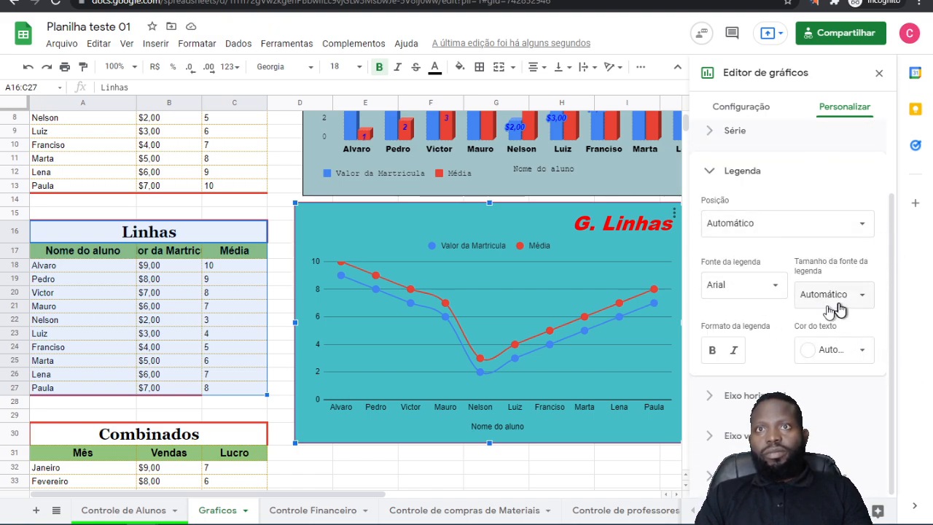
click(857, 297)
click(744, 311)
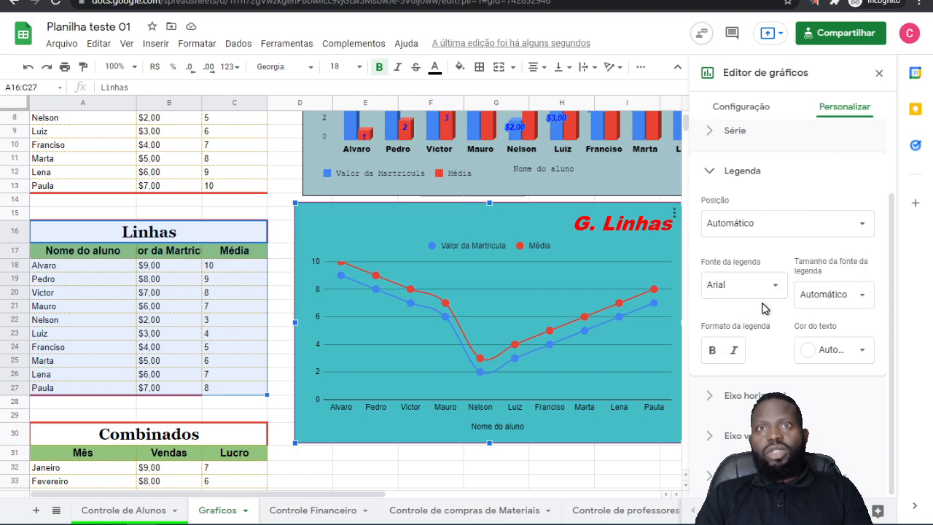
scroll(773, 305, up, 1)
click(786, 307)
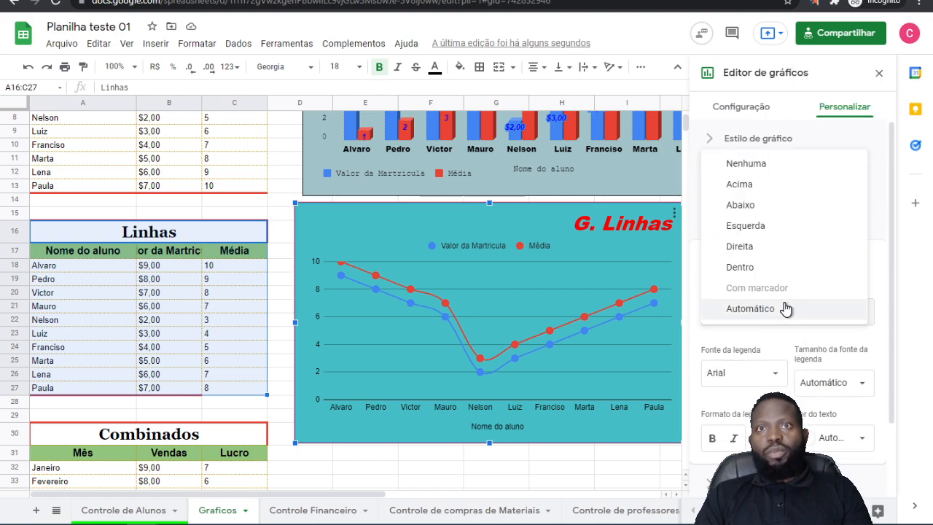
click(752, 227)
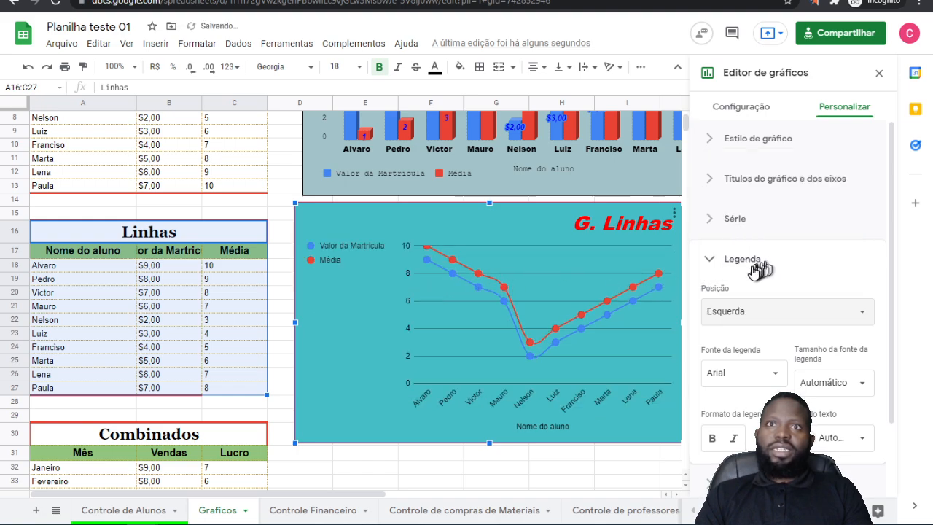
click(742, 309)
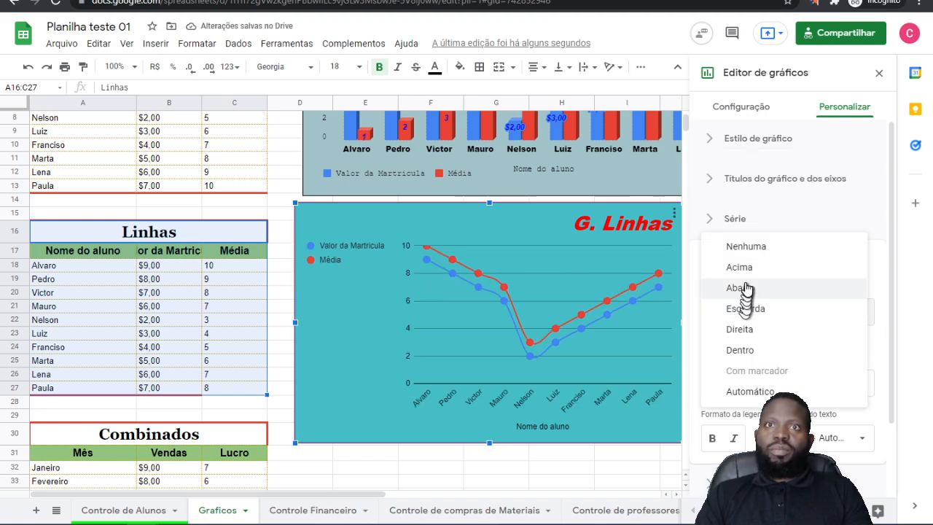
click(742, 291)
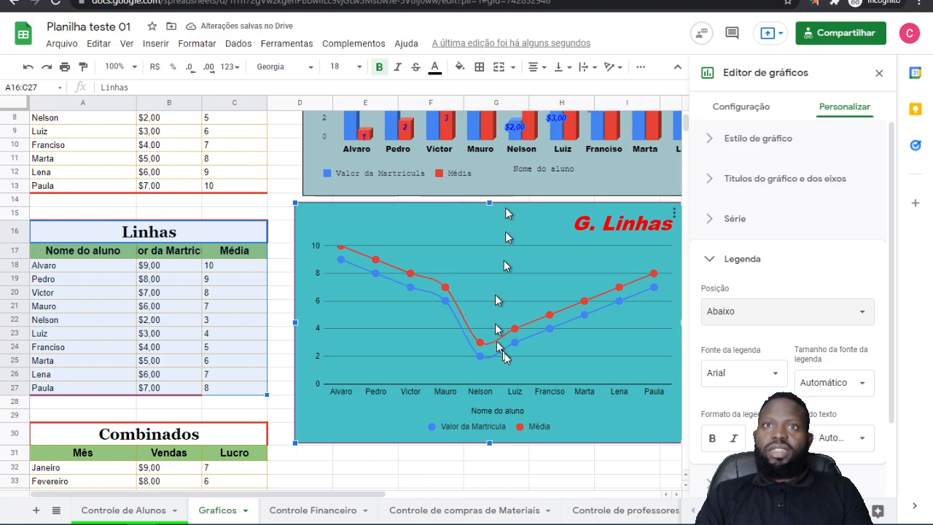
Step: Try the Direita position for the line chart's legend and return it to Abaixo
click(760, 314)
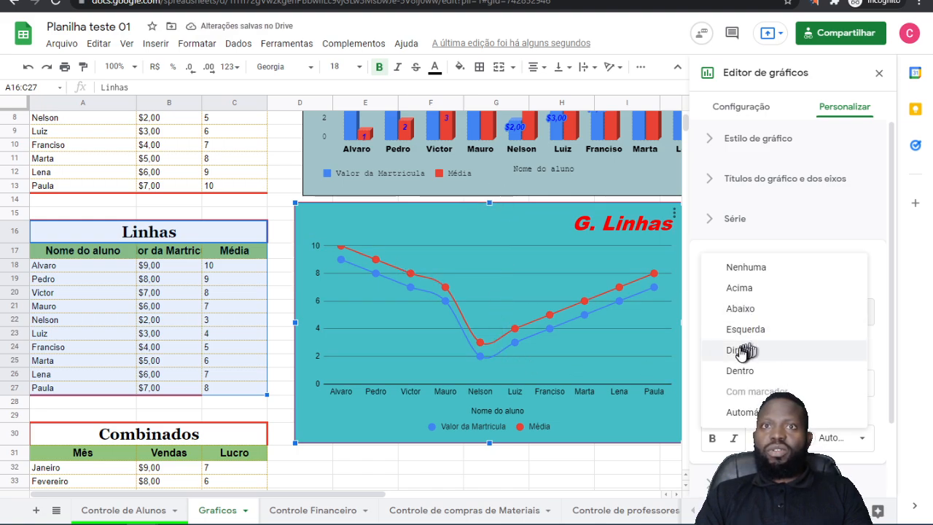
click(744, 351)
click(748, 315)
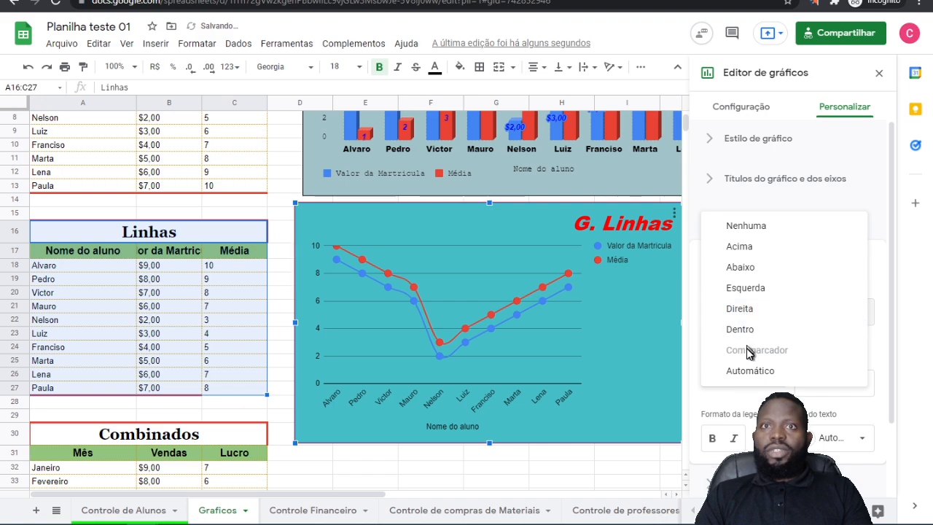
click(748, 267)
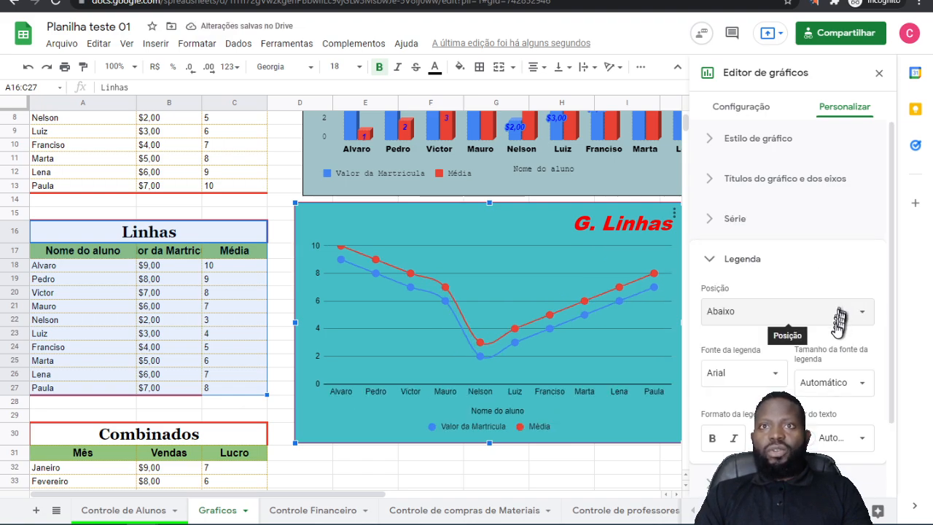
Step: In the line chart's Eixo horizontal settings, turn Ordem inversa no eixo on and off again
scroll(788, 326, down, 3)
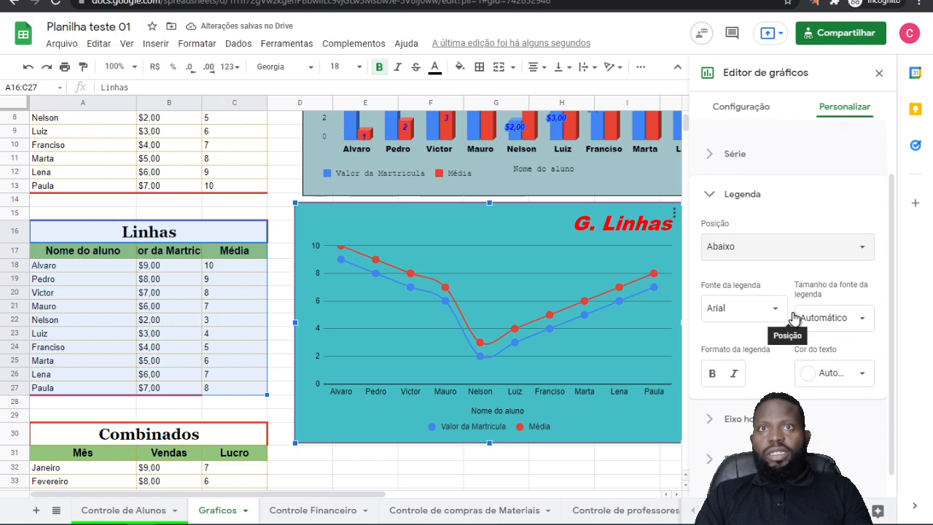
click(745, 400)
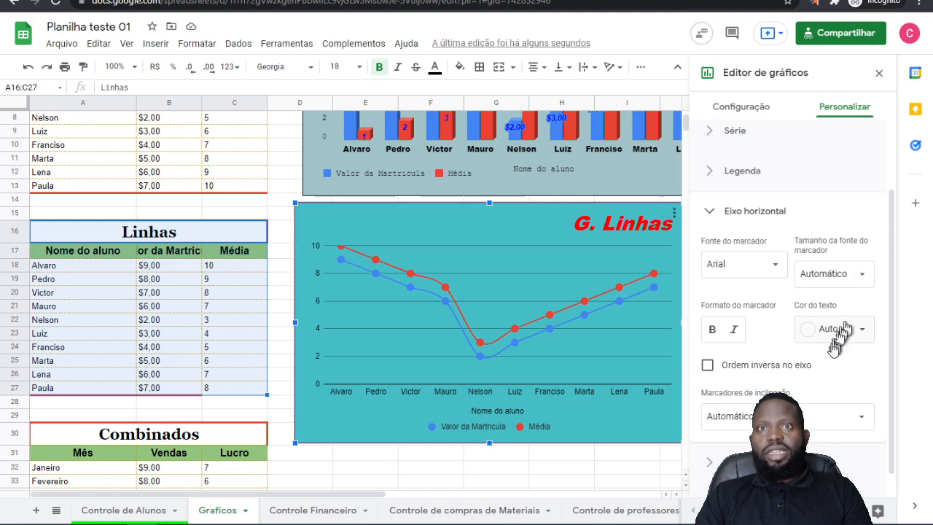
click(708, 366)
click(709, 367)
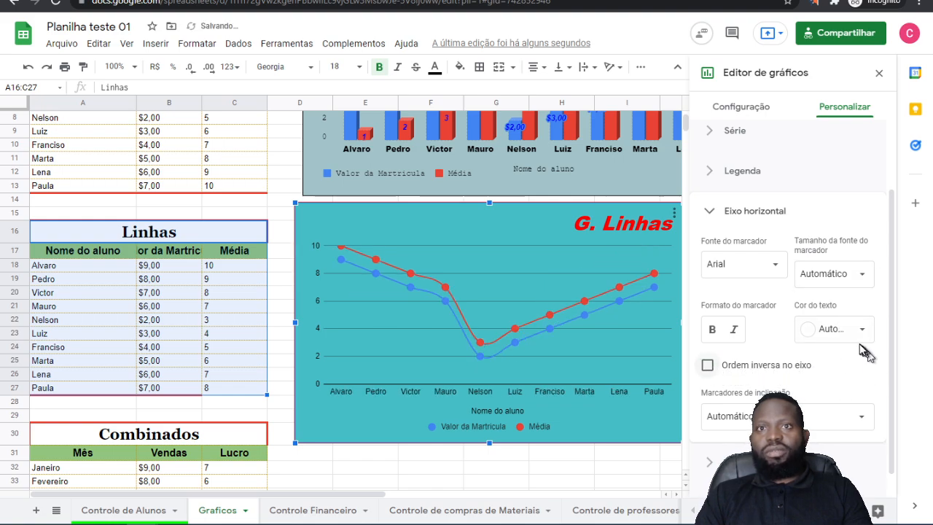
Step: In the line chart's Eixo vertical settings, turn Escala logarítmica on and off again
scroll(792, 355, down, 1)
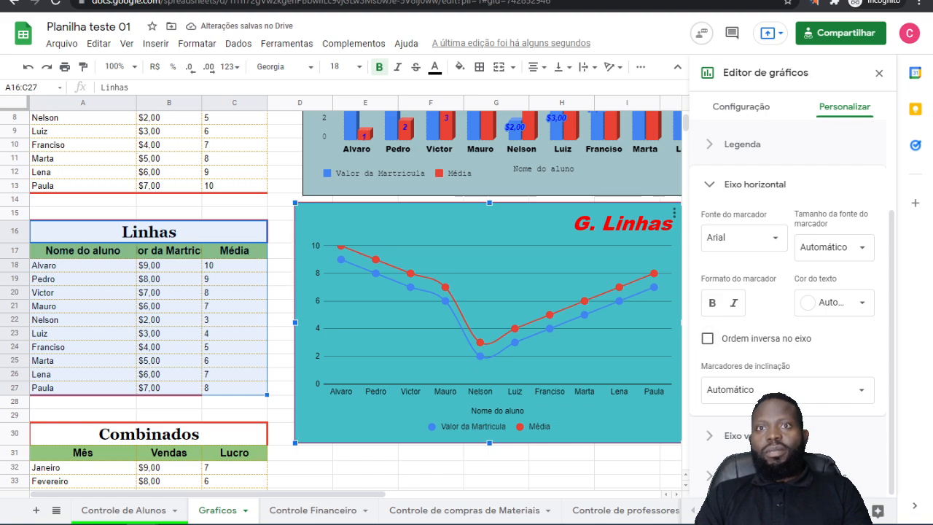
click(751, 435)
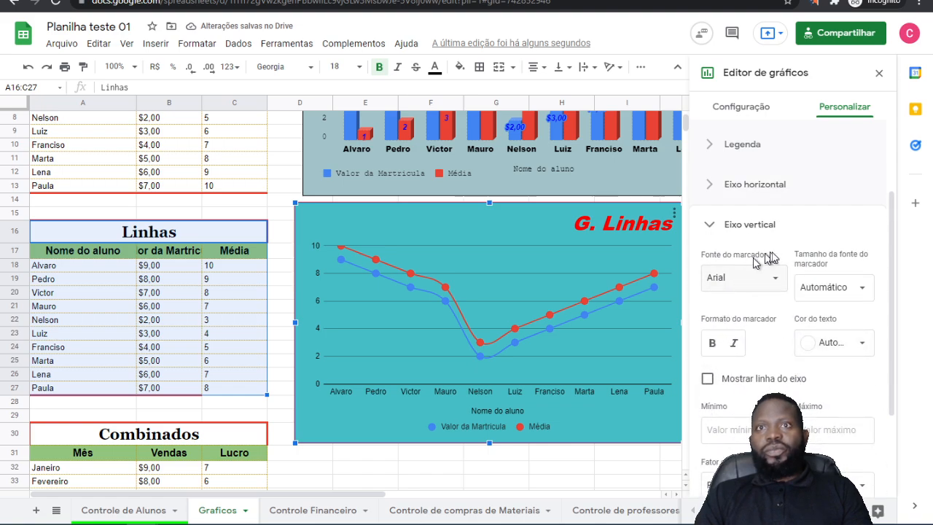
scroll(798, 283, down, 2)
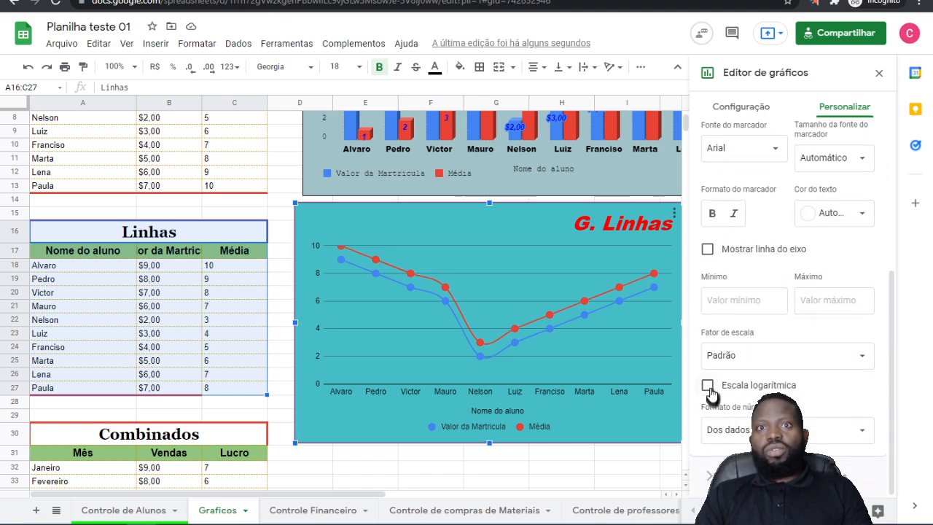
click(708, 387)
click(708, 386)
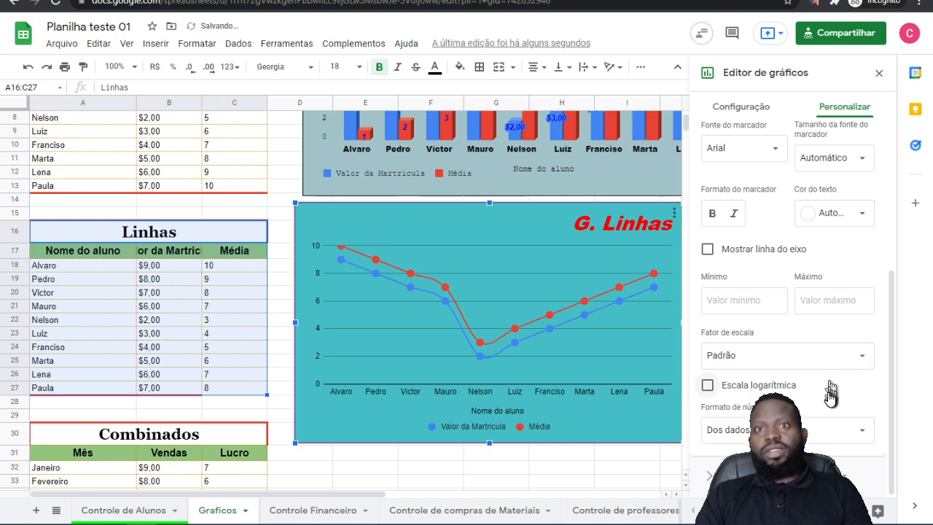
Step: Review the vertical axis's number formats, keeping Dos dados de origem, and view the Linhas de grade e marcações options
click(807, 435)
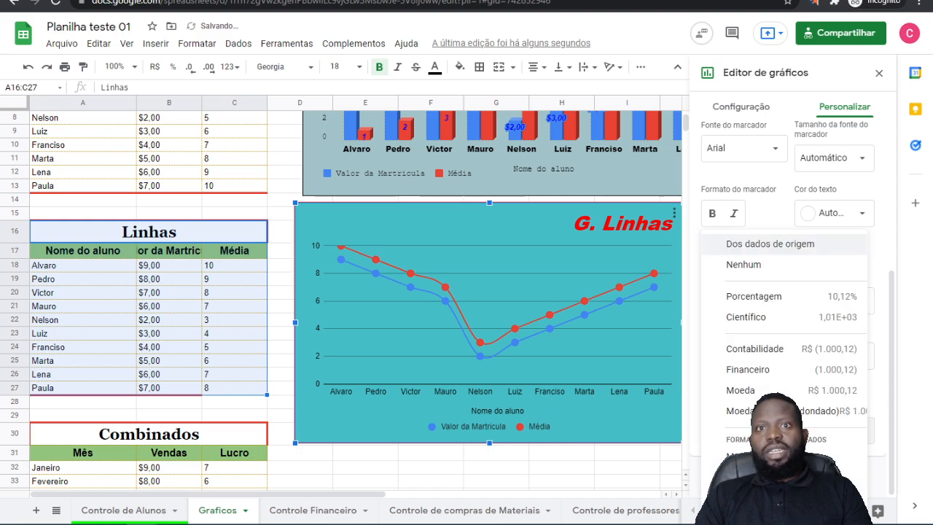
click(782, 245)
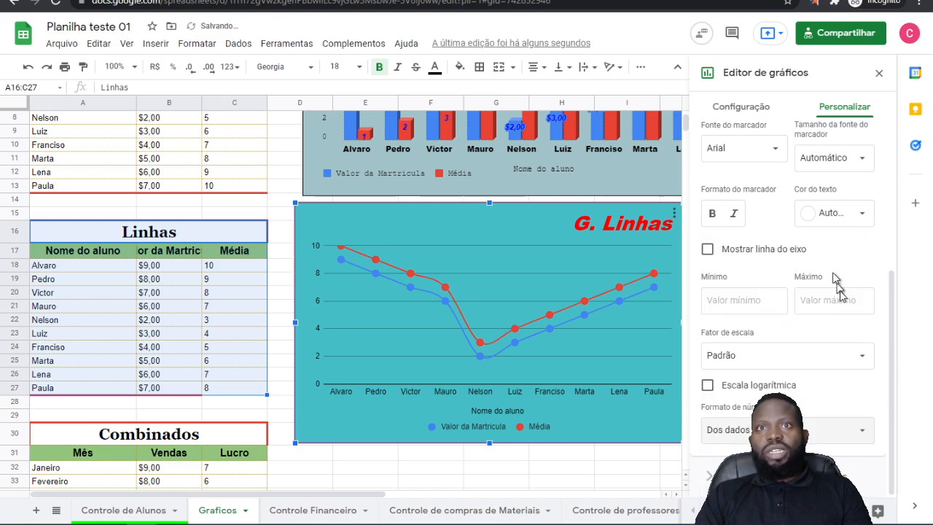
click(859, 437)
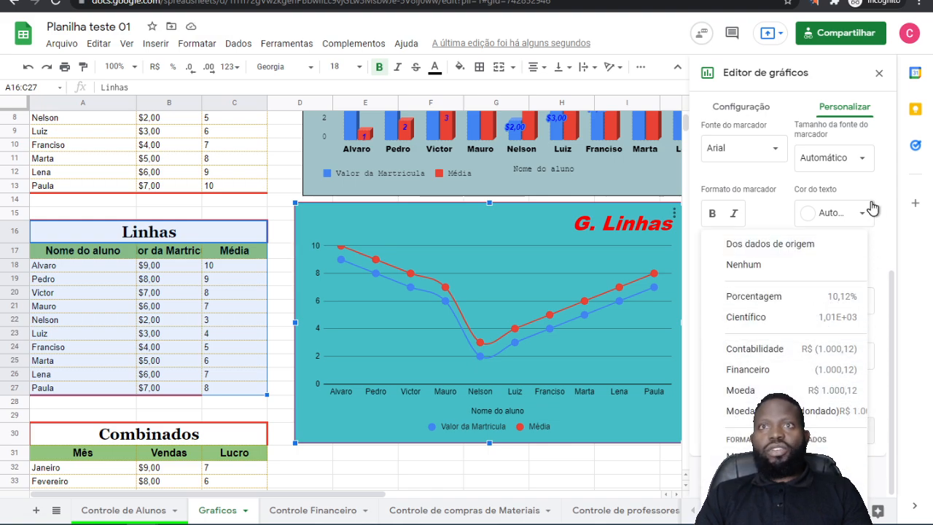
click(700, 189)
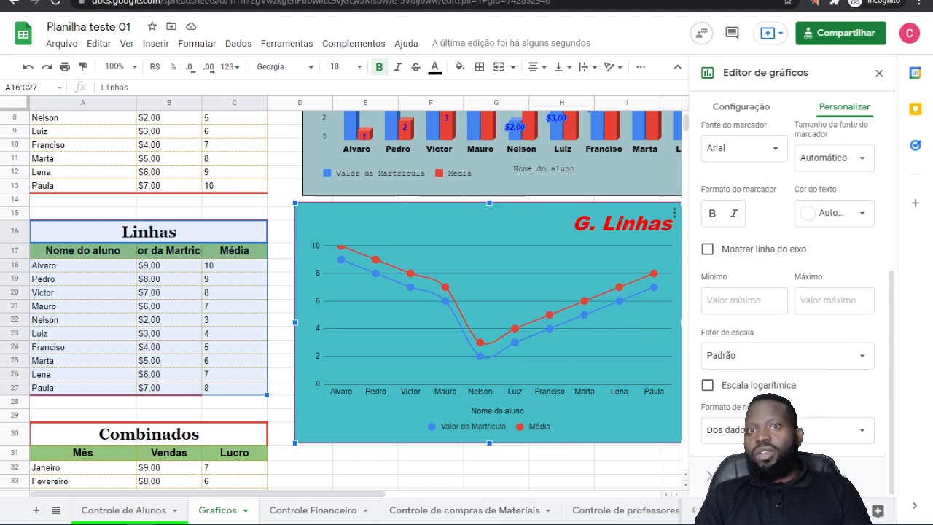
click(787, 476)
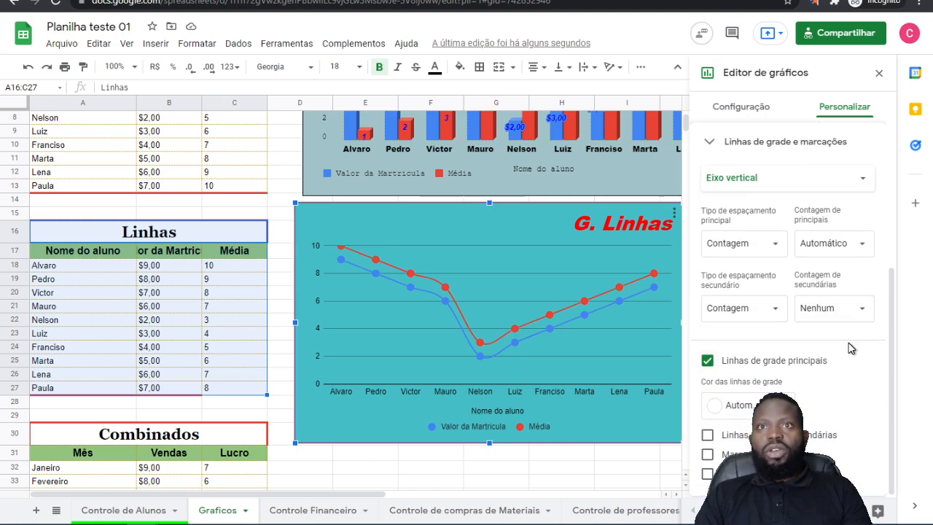
Step: Close the chart editor and widen the line chart so its right edge reaches column L
click(638, 481)
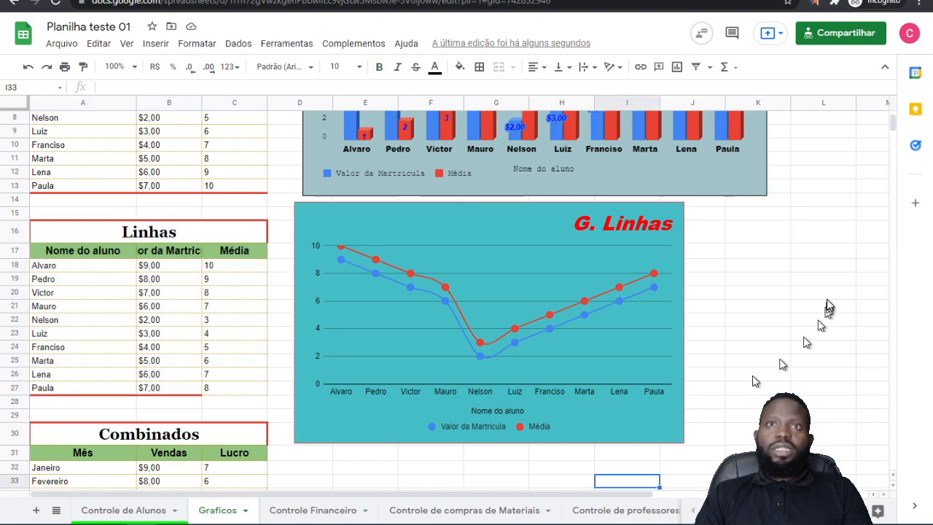
click(670, 395)
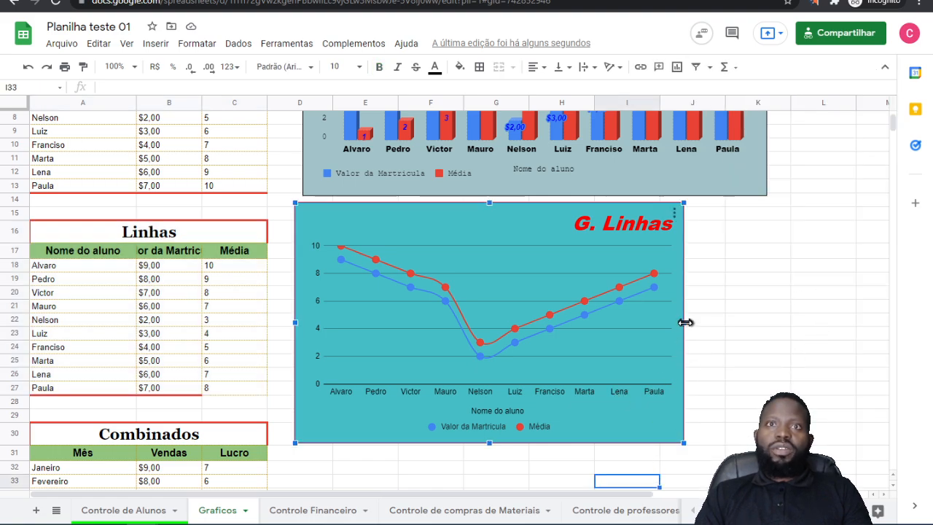
drag(685, 323, 840, 325)
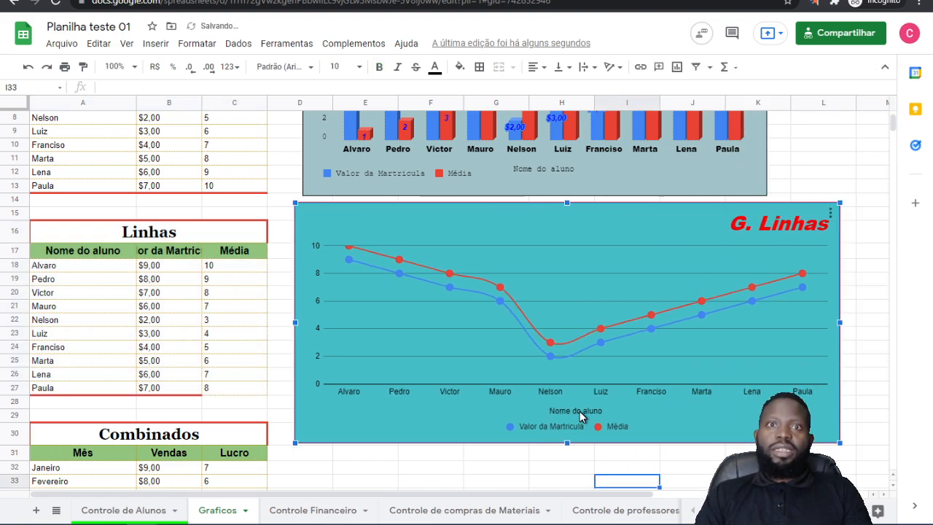
Step: Reopen the line chart for editing and delete its horizontal axis title "Nome do aluno"
click(830, 213)
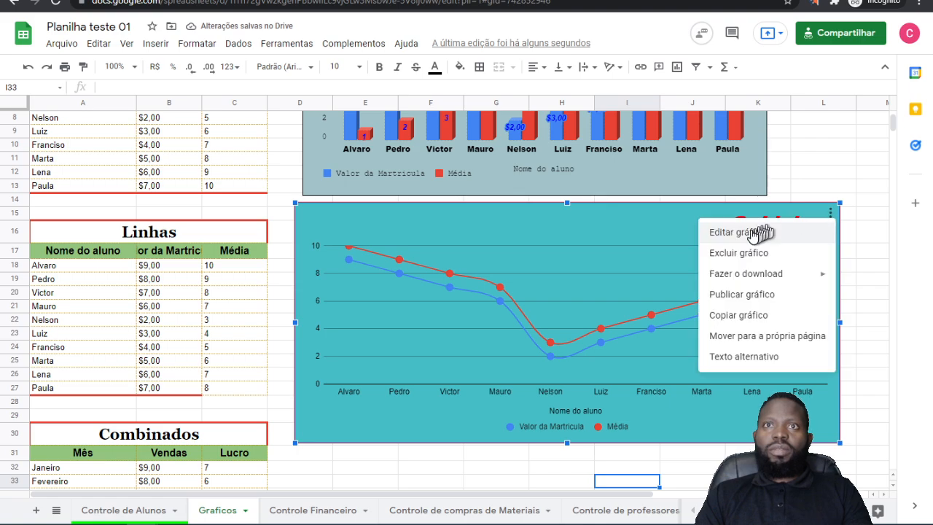
click(751, 234)
click(583, 420)
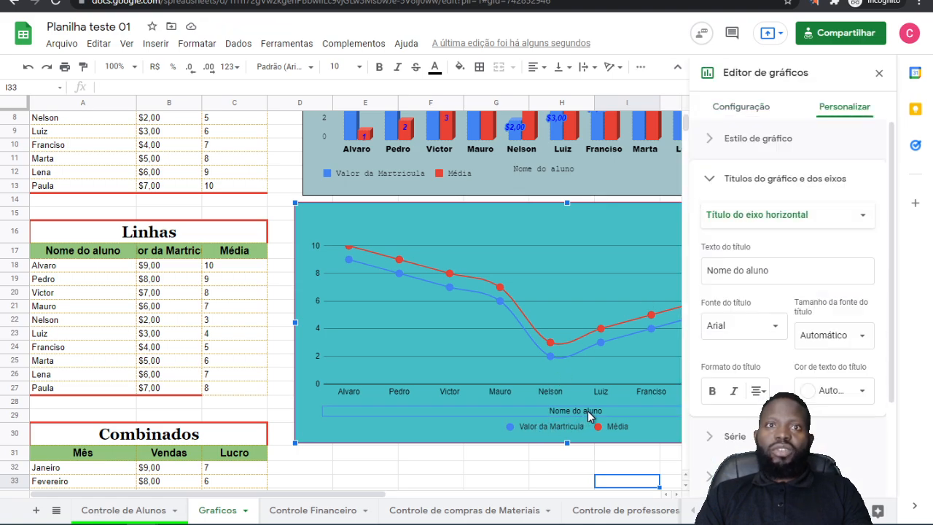
click(589, 411)
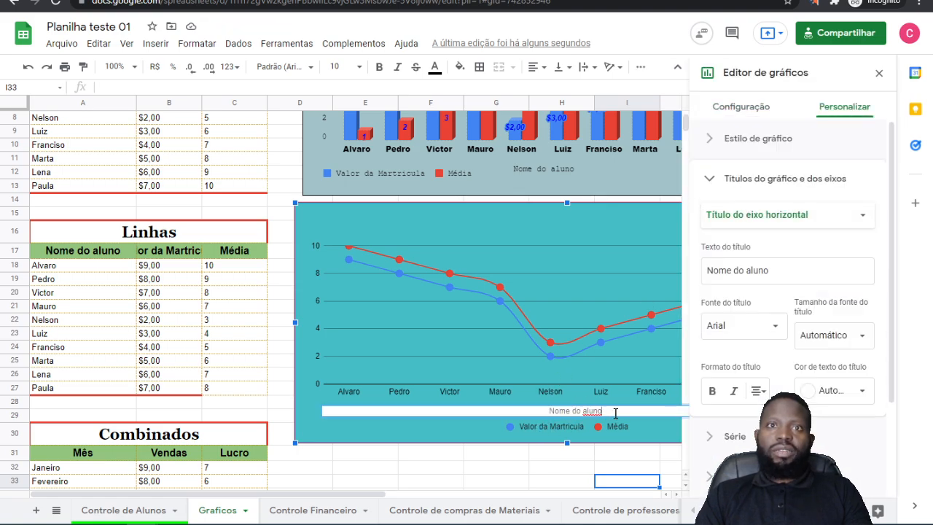
key(BackSpace)
key(BackSpace)
key(BackSpace)
key(BackSpace)
key(BackSpace)
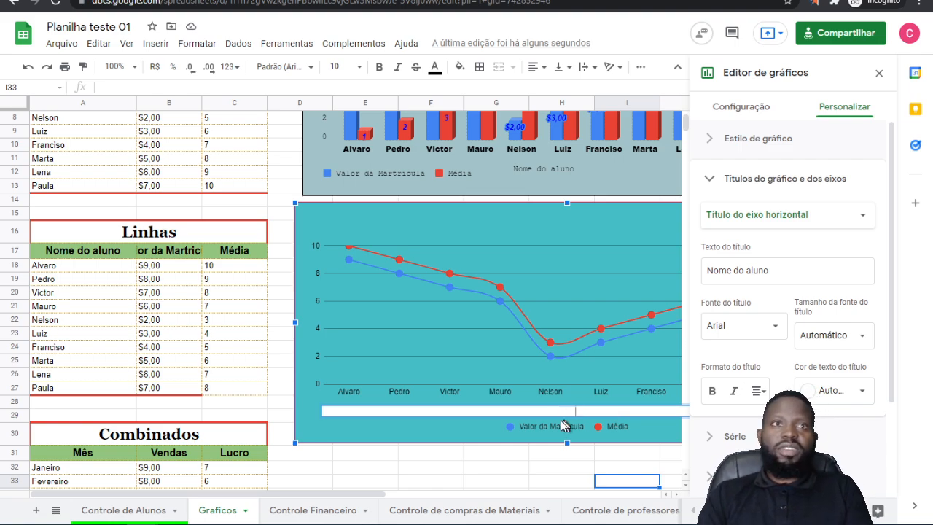
click(393, 435)
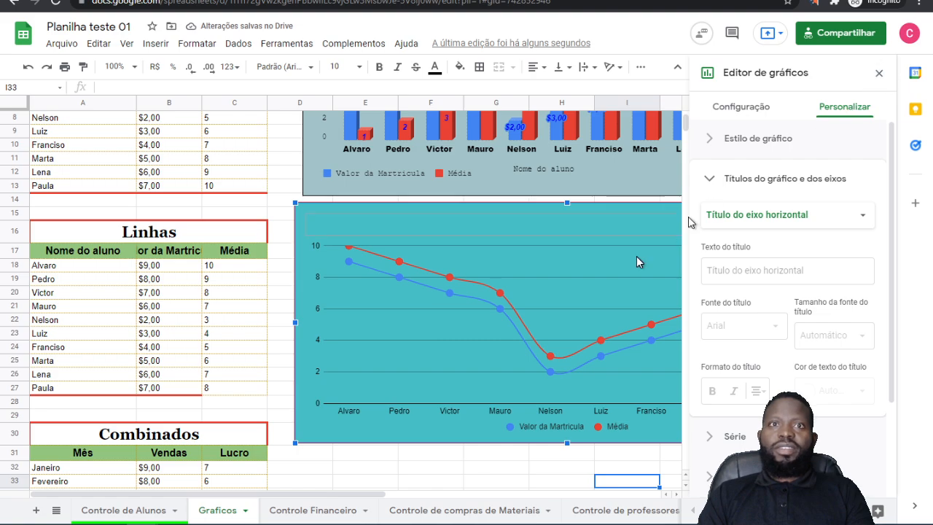
Step: Select the line chart's horizontal axis labels to show their Eixo horizontal settings
click(417, 412)
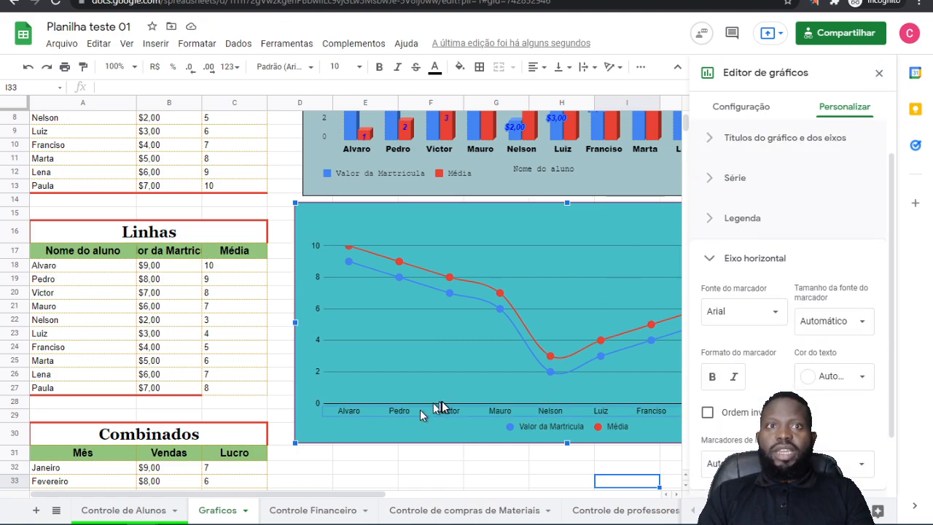
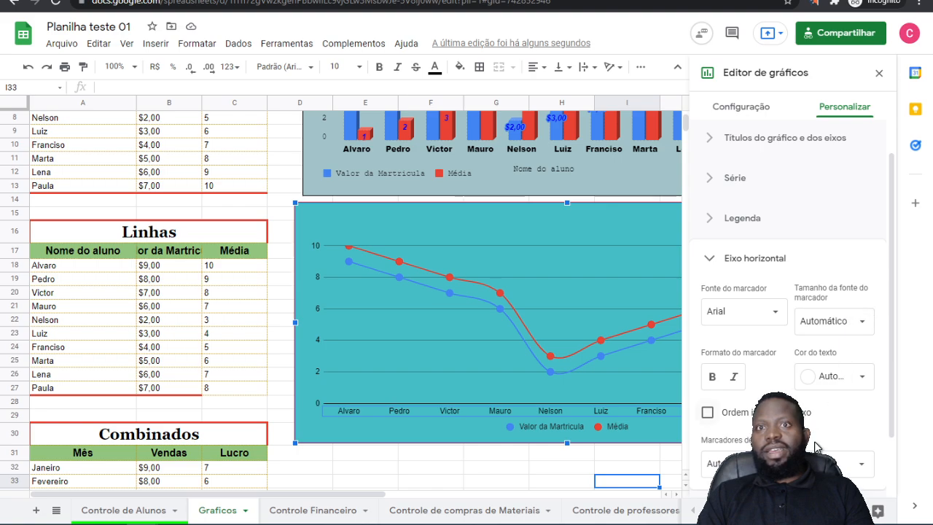
Step: Review the font choices for the line chart's horizontal axis labels, keeping Arial, and collapse the Eixo horizontal settings
scroll(846, 358, down, 1)
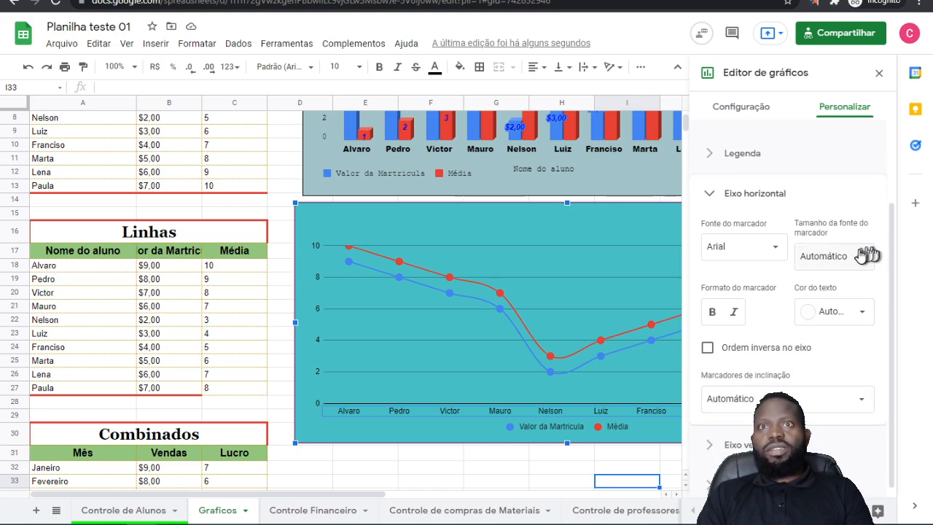
click(866, 254)
click(720, 271)
click(777, 248)
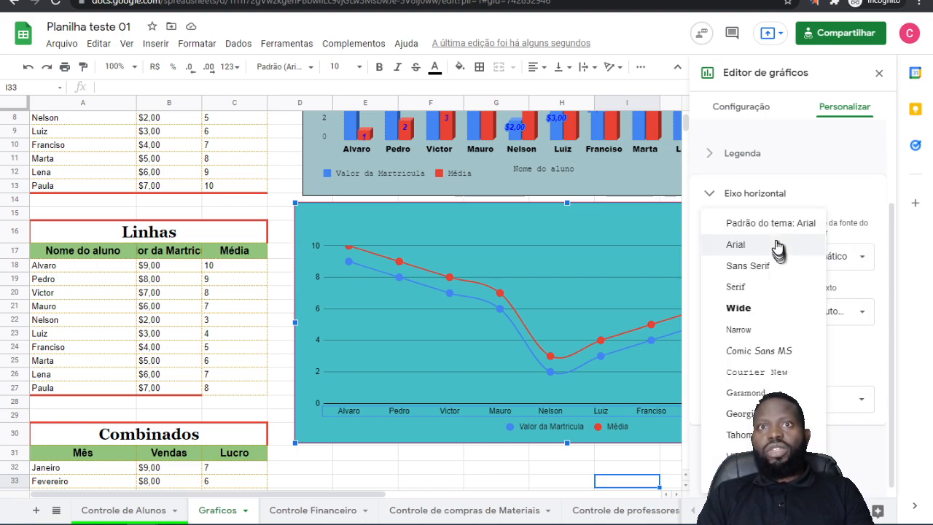
click(829, 194)
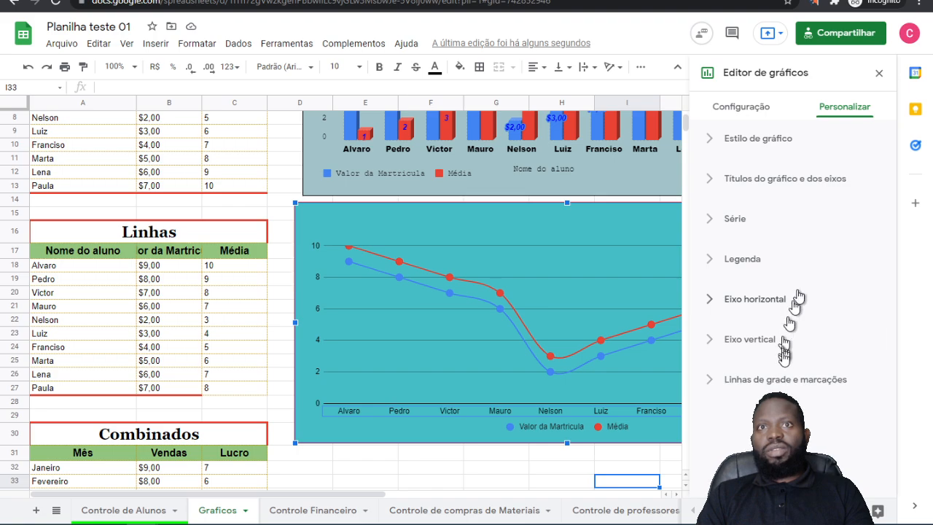
Step: Try slanting the line chart's horizontal axis labels at 30° and 90°, and return Marcadores de inclinação to Automático
click(540, 410)
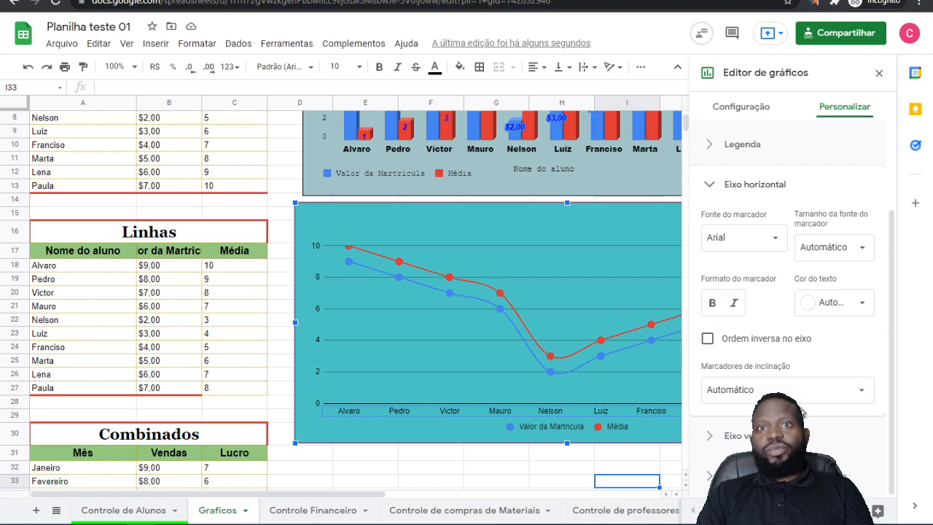
click(862, 398)
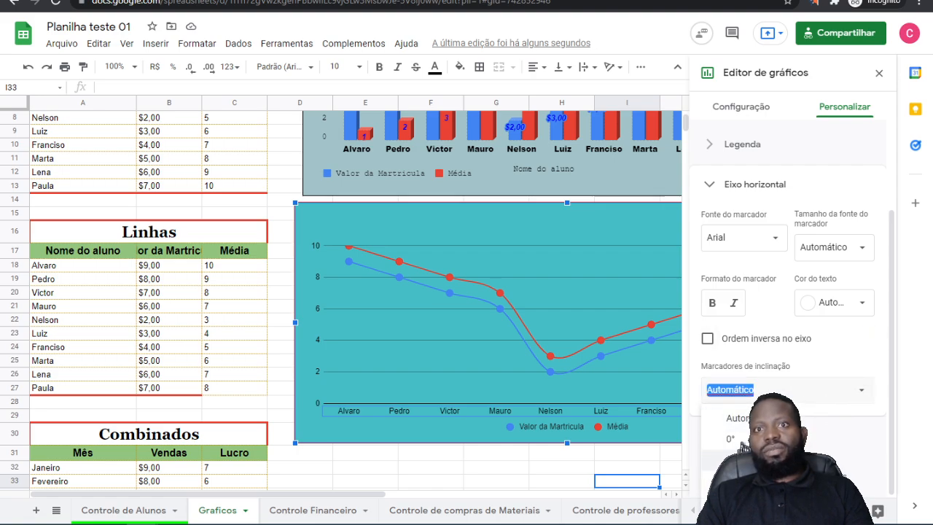
click(733, 459)
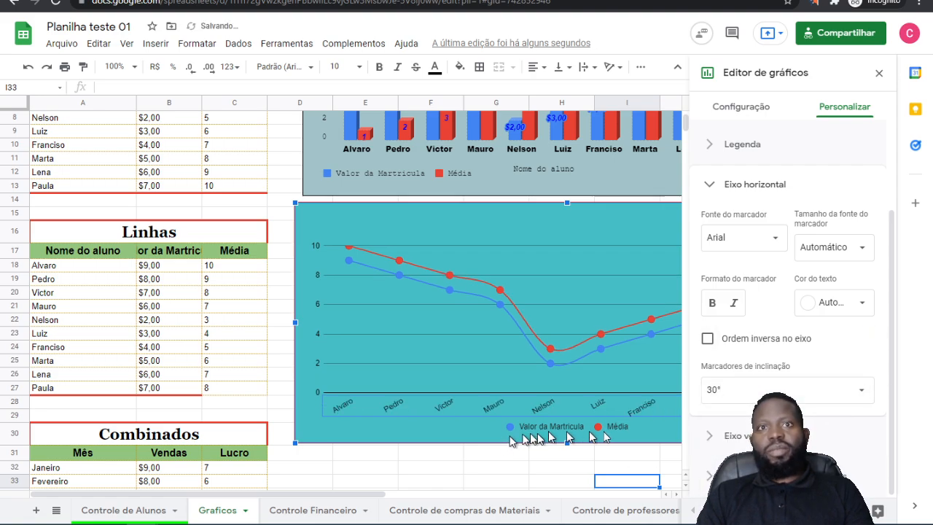
click(858, 398)
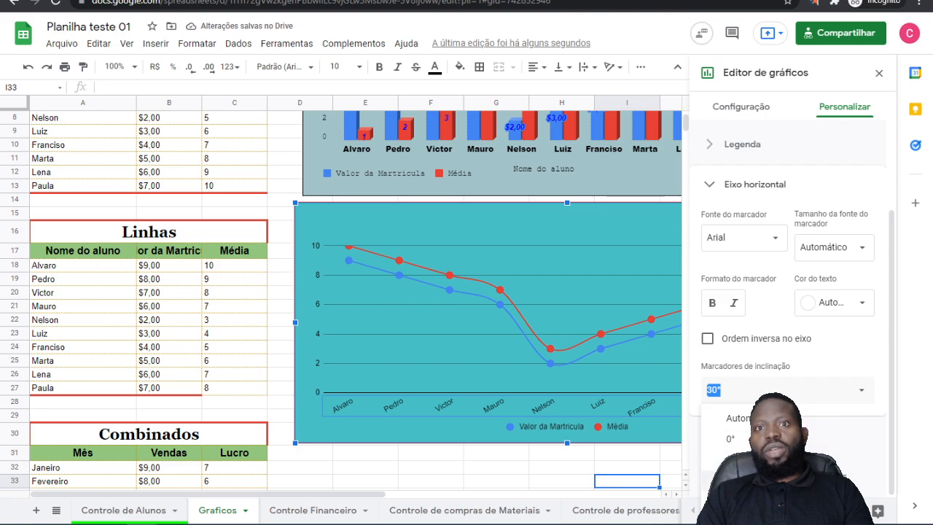
click(732, 500)
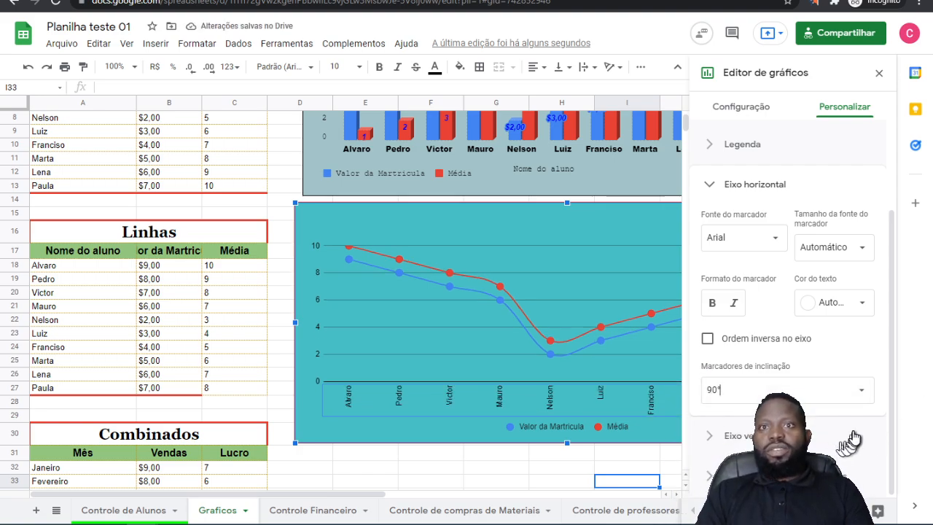
click(858, 393)
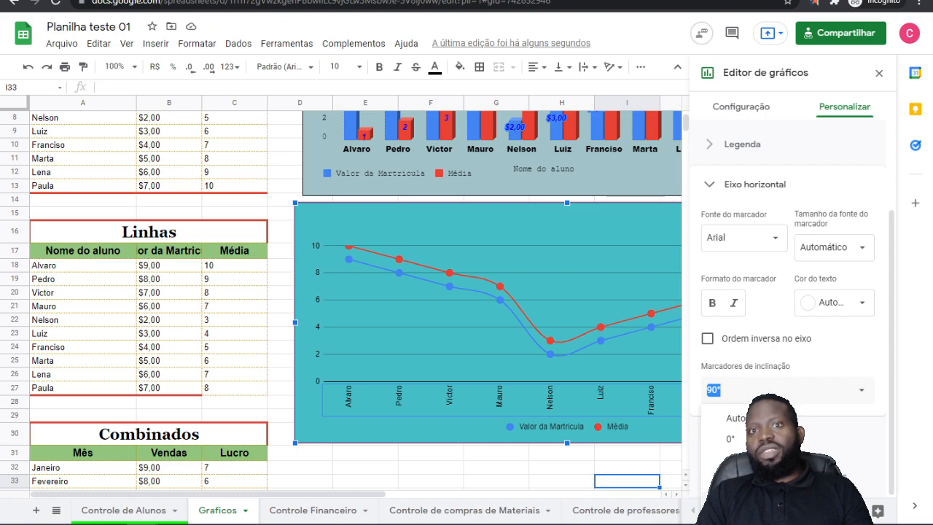
click(736, 418)
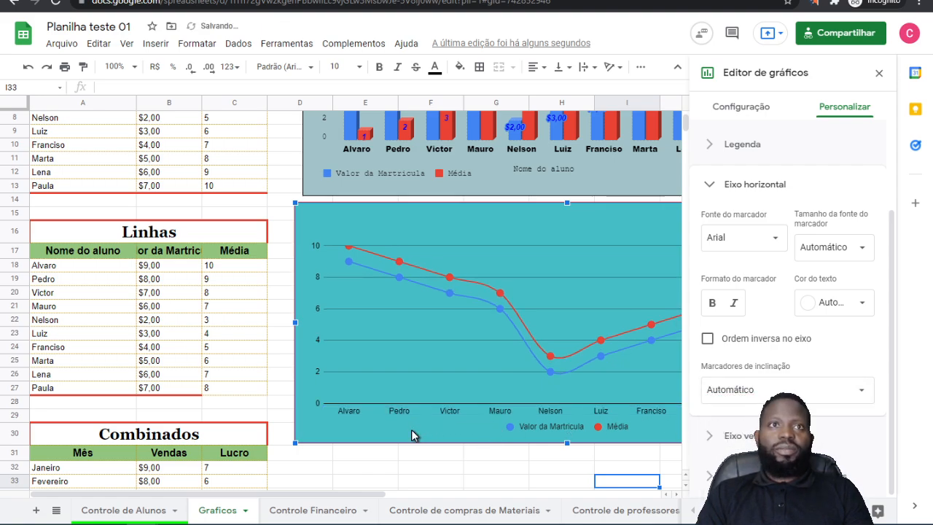
Step: Slant the line chart's horizontal axis labels at 30° and close the chart editor
click(796, 390)
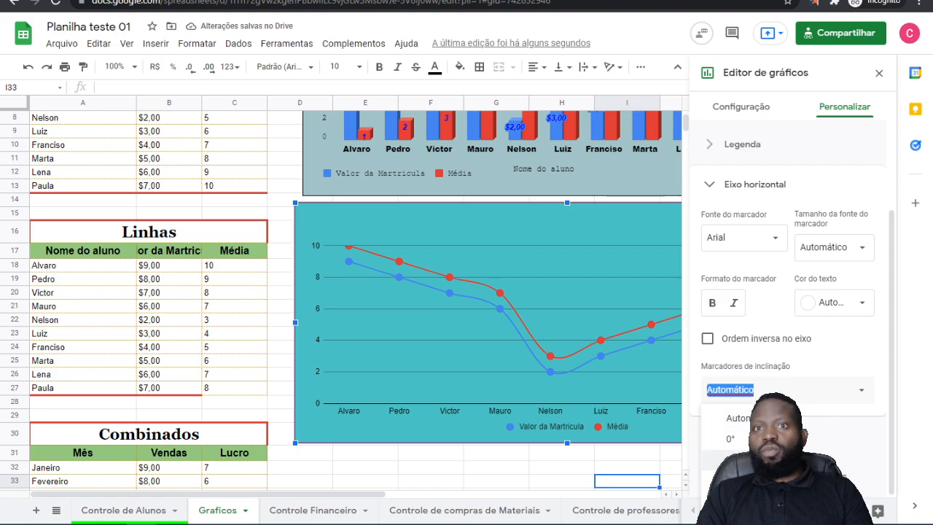
click(759, 461)
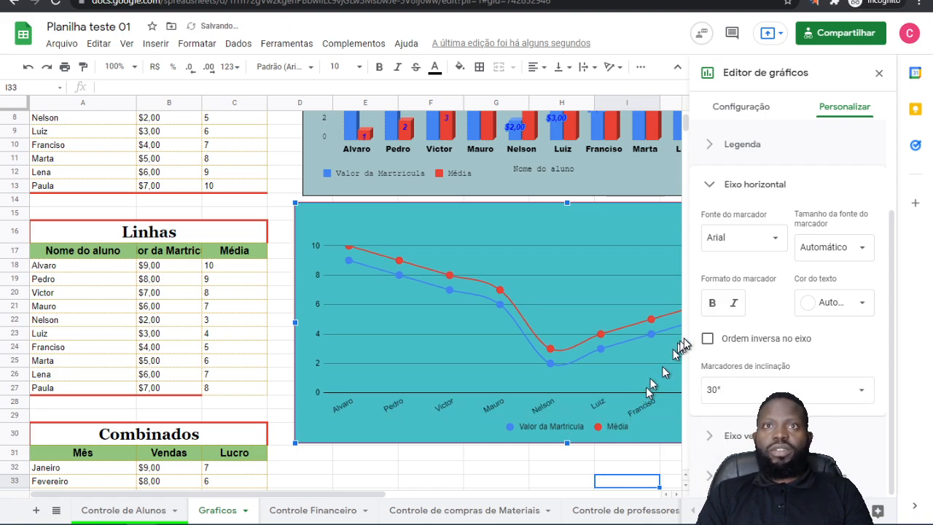
click(879, 73)
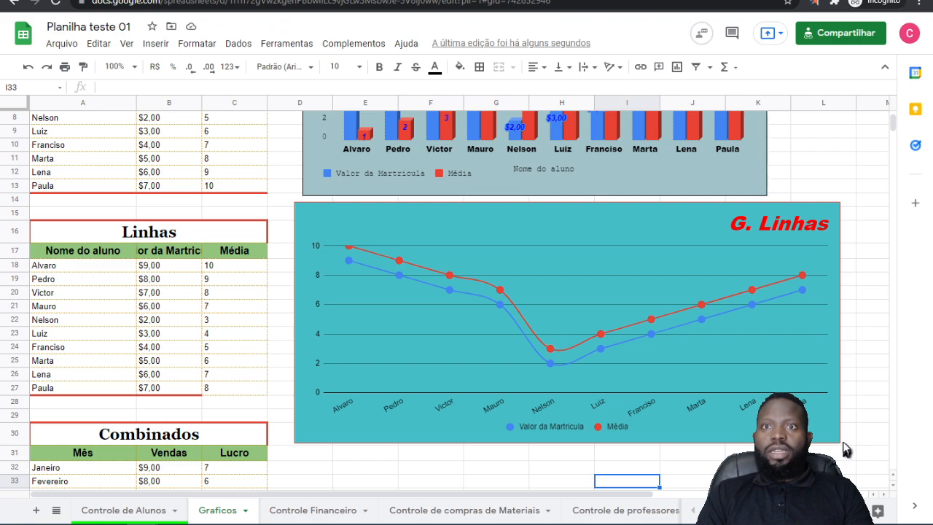
Step: Shrink the line chart and reposition it across columns E to J beside the Linhas table, ending at row 27
click(838, 352)
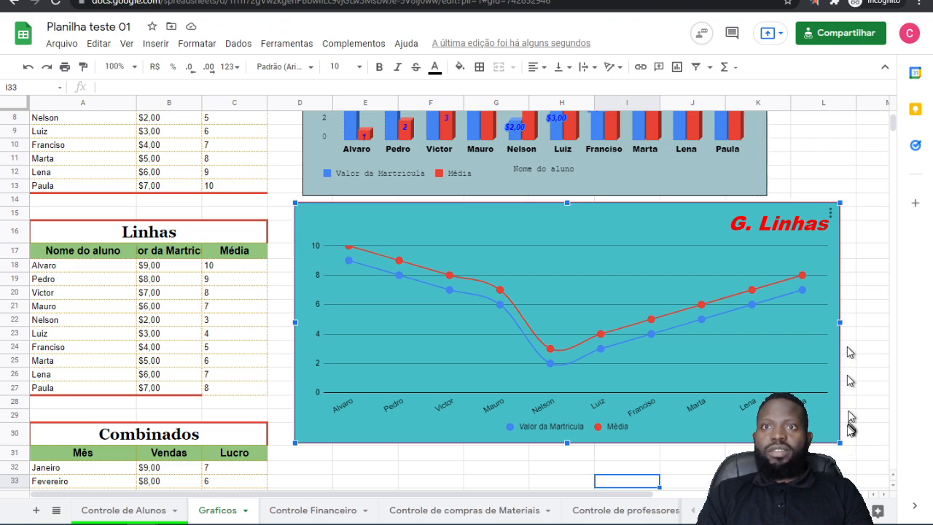
drag(839, 440, 665, 366)
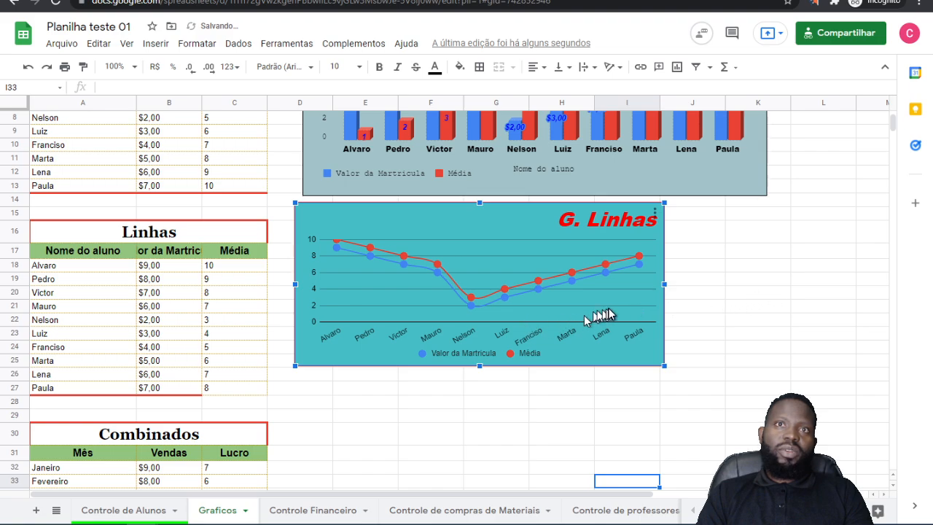
drag(520, 233, 566, 252)
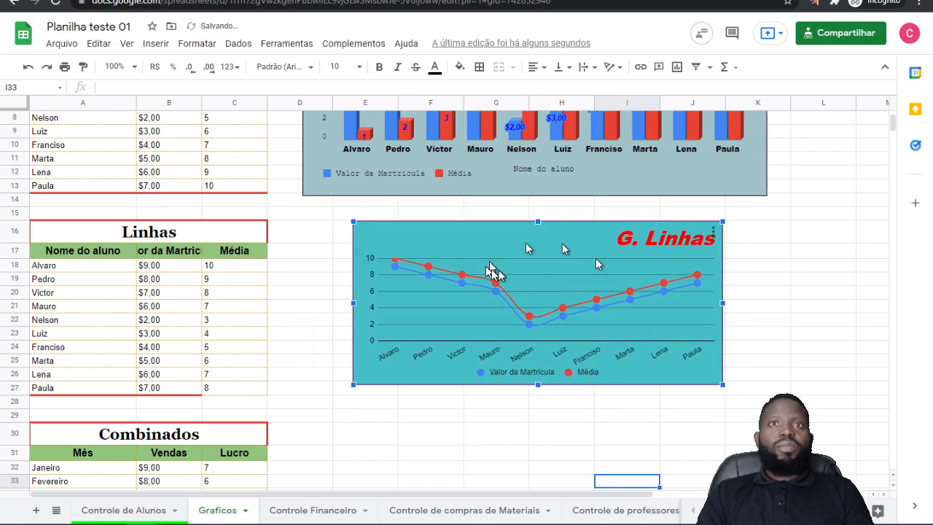
Step: Insert a chart from the Combinados table range A30:C41 and place it beside the table, below the line chart
scroll(390, 411, down, 4)
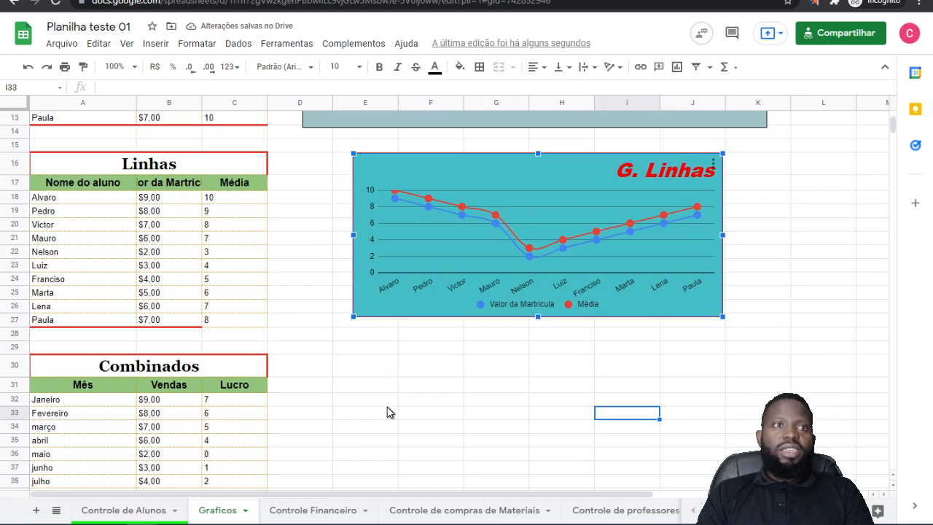
drag(138, 306, 236, 331)
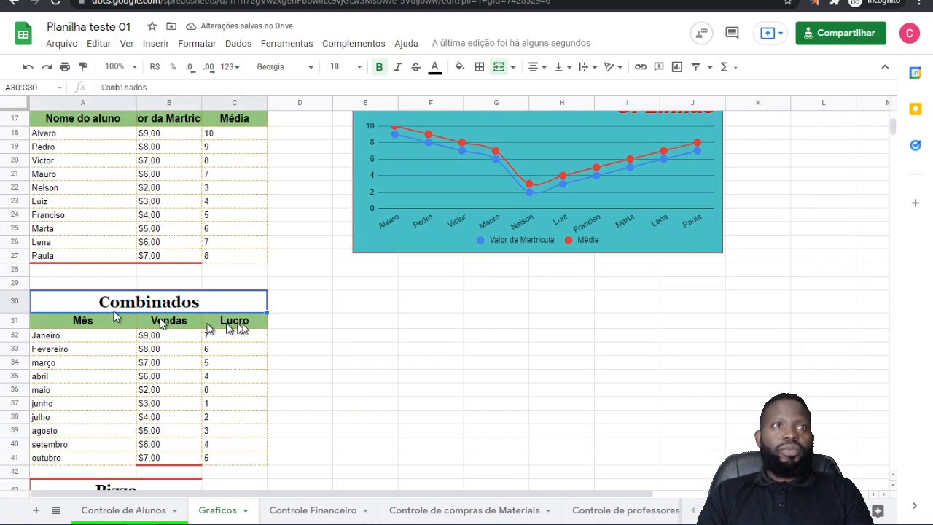
key(shift+Down)
key(shift+Down)
key(shift+Down)
key(shift+Down)
key(shift+Down)
key(shift+Down)
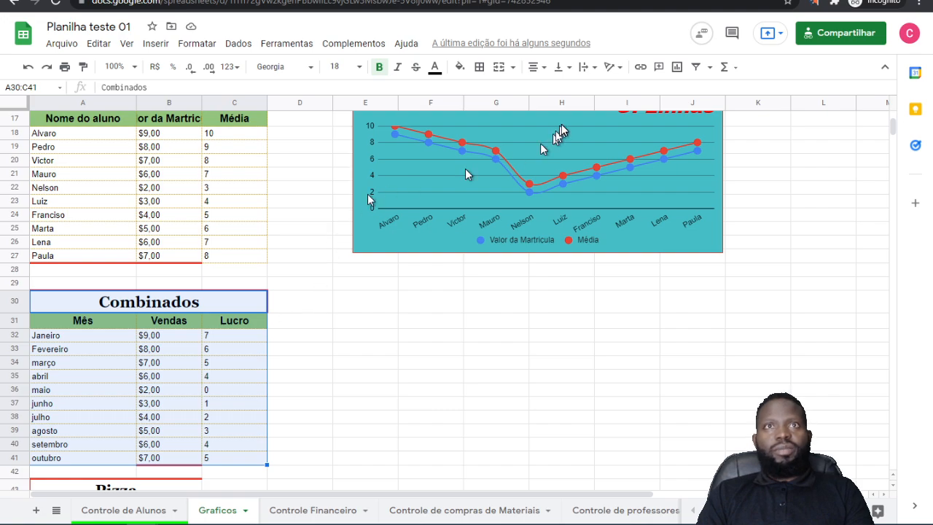
click(677, 71)
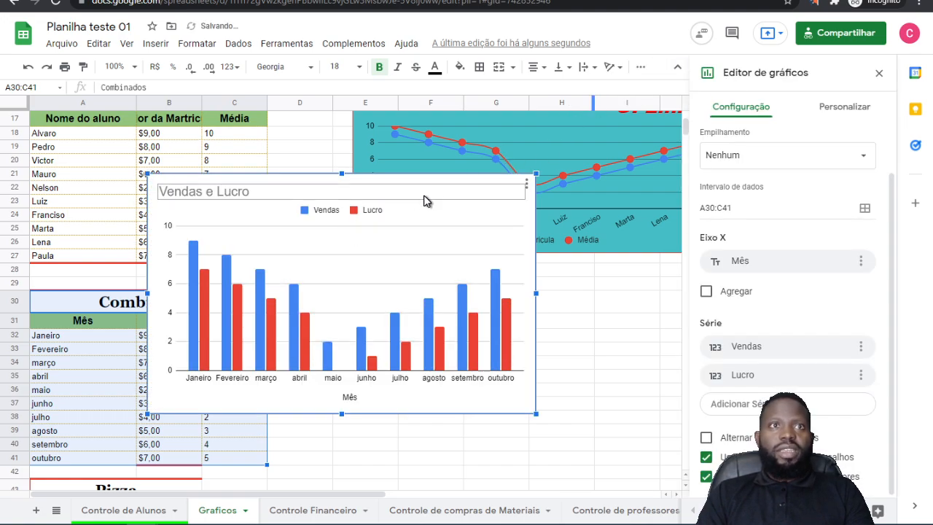
drag(426, 201, 593, 290)
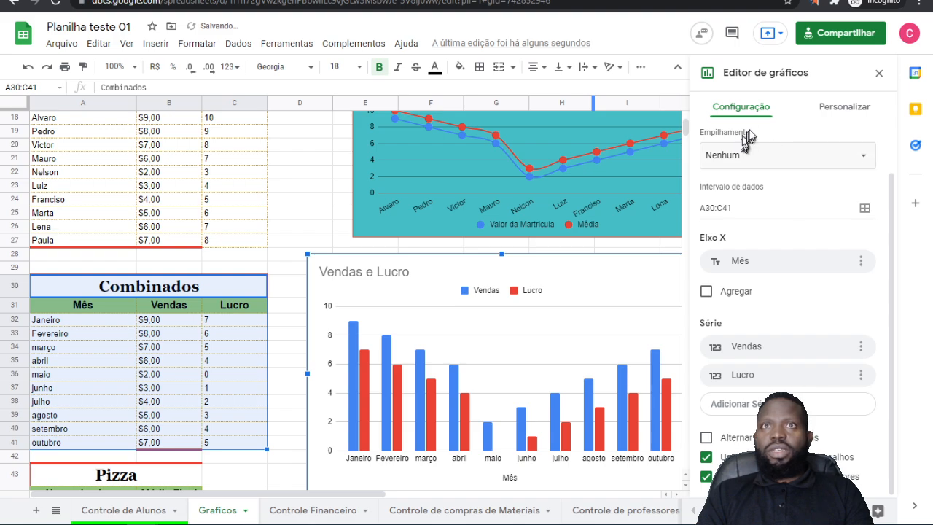
Step: Change the Vendas e Lucro chart's type to Gráfico de combinação and close the chart editor
scroll(824, 251, up, 1)
click(822, 159)
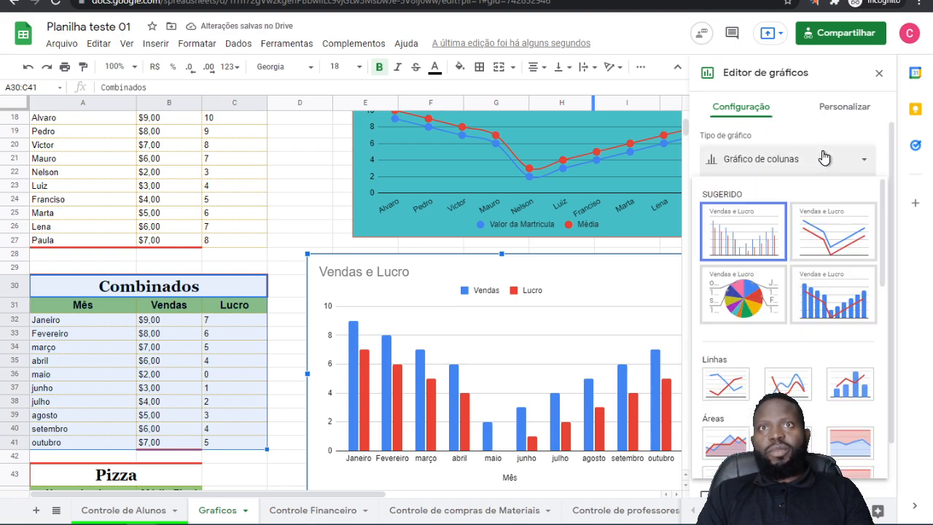
click(840, 304)
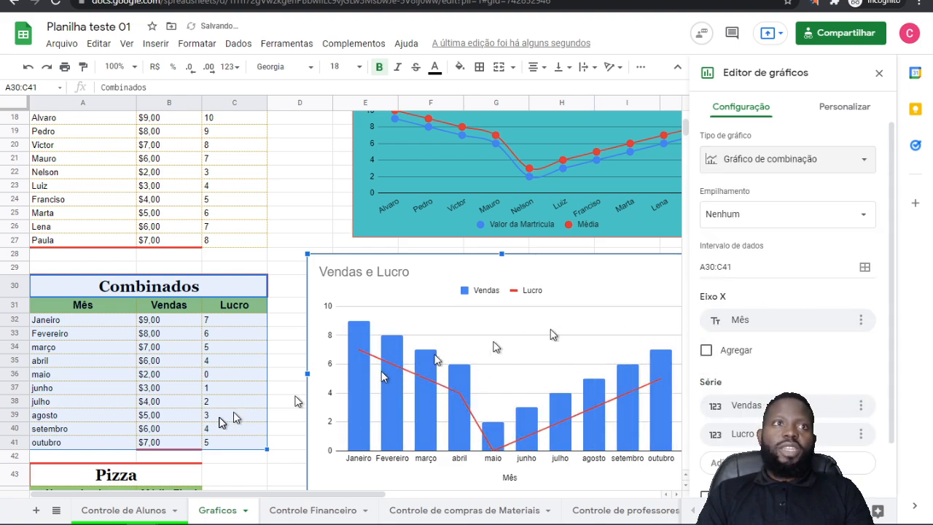
scroll(423, 419, up, 5)
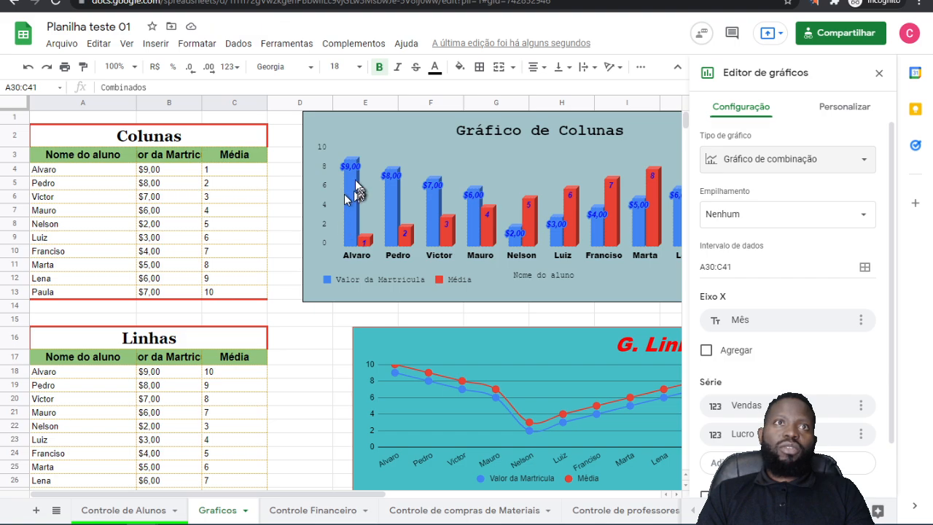
scroll(488, 414, down, 6)
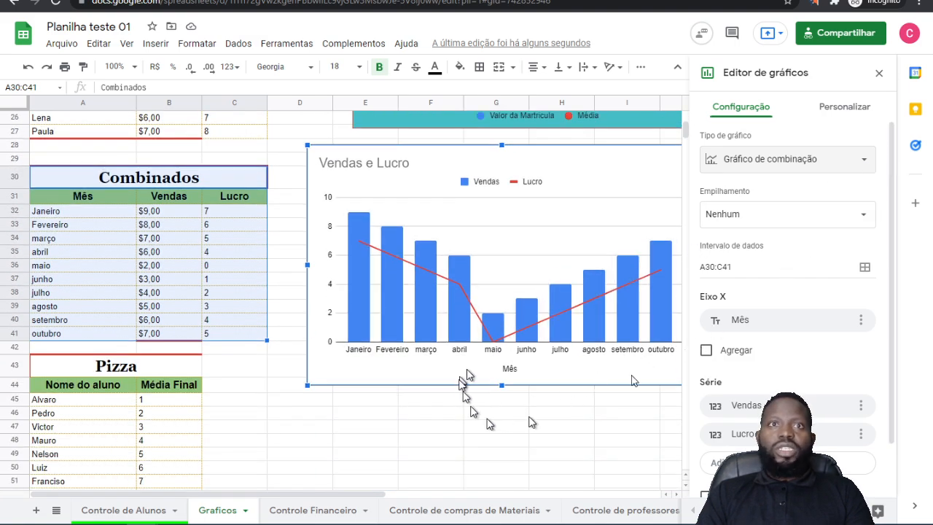
click(879, 76)
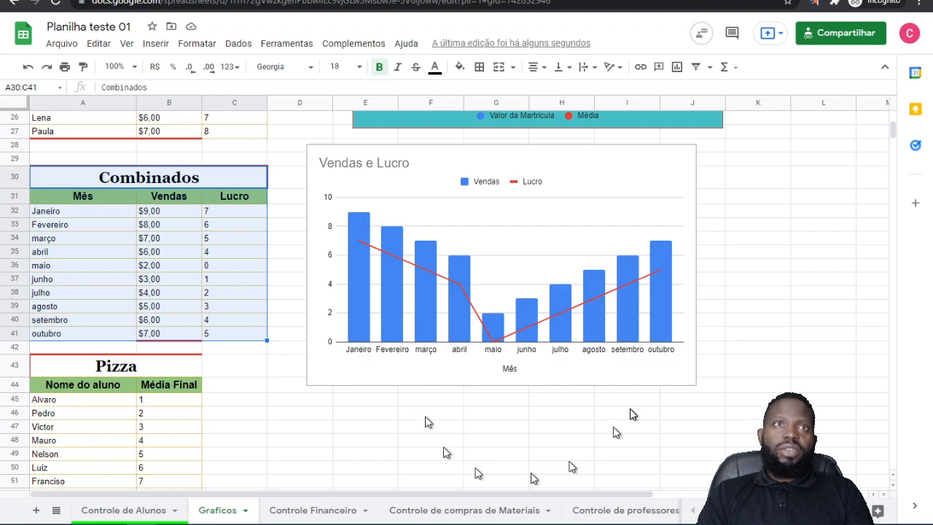
Step: Reopen the combination chart for editing and move it left over the Combinados table, spanning column A to the start of column G
drag(433, 282, 453, 279)
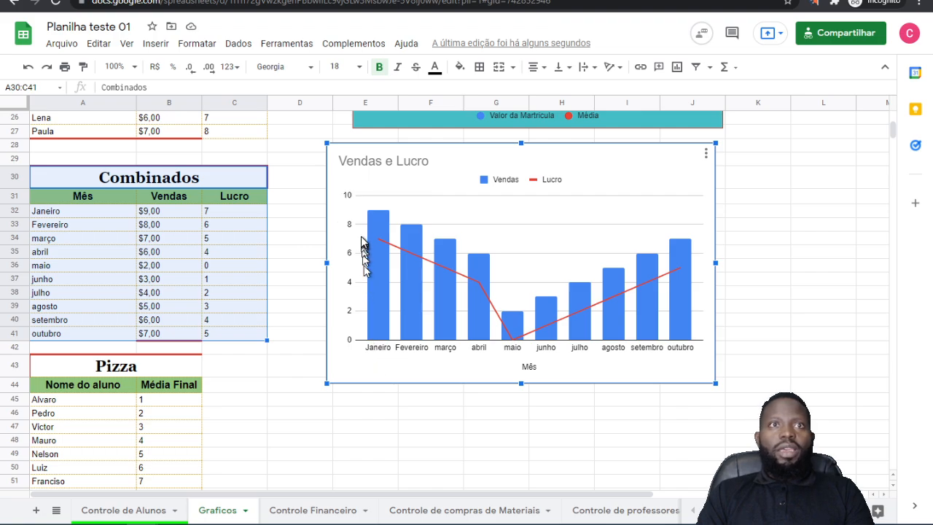
mouse_move(373, 248)
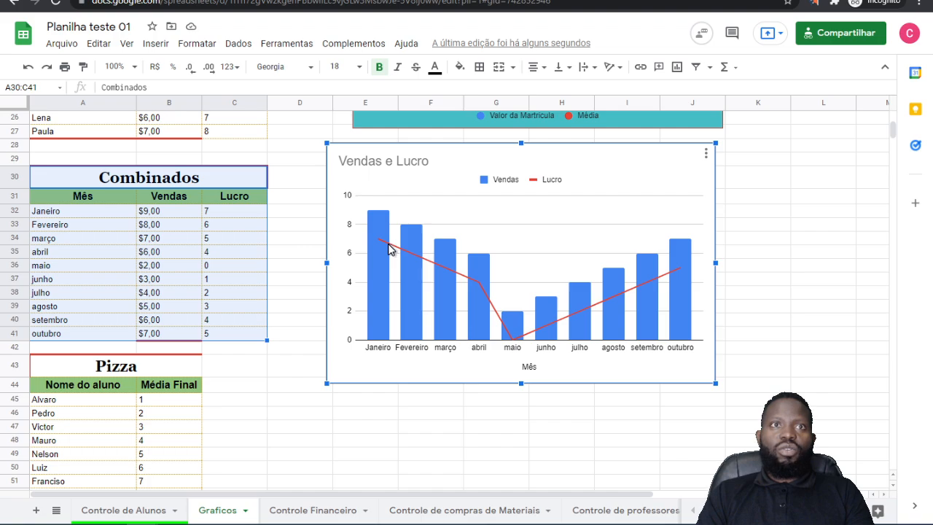
mouse_move(417, 259)
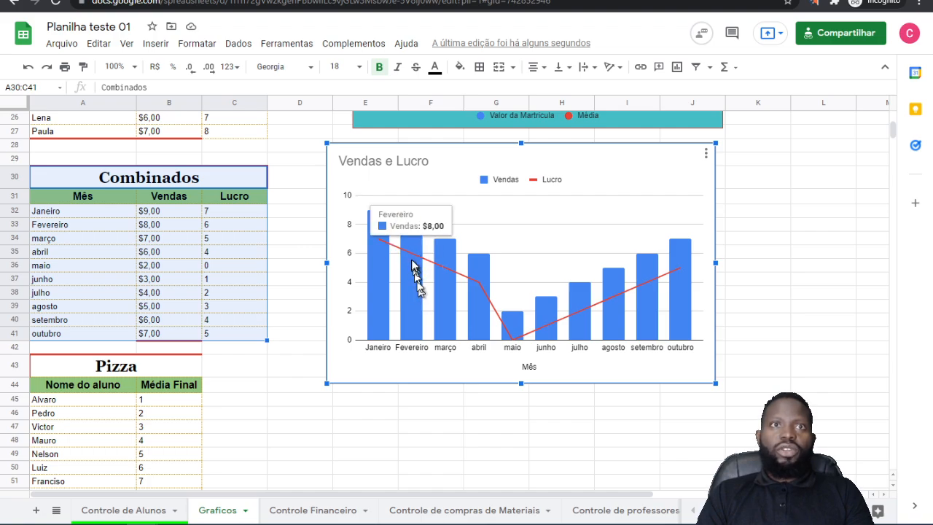
mouse_move(442, 277)
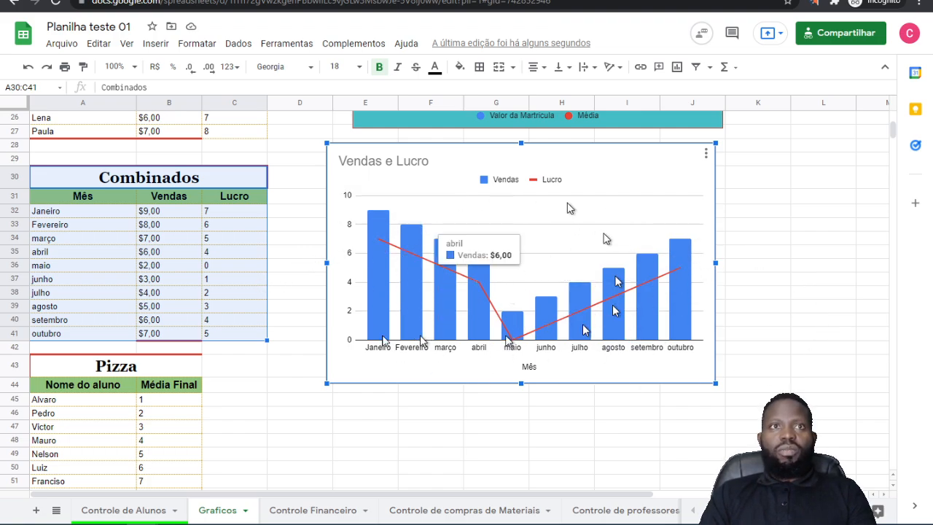
click(703, 154)
click(612, 172)
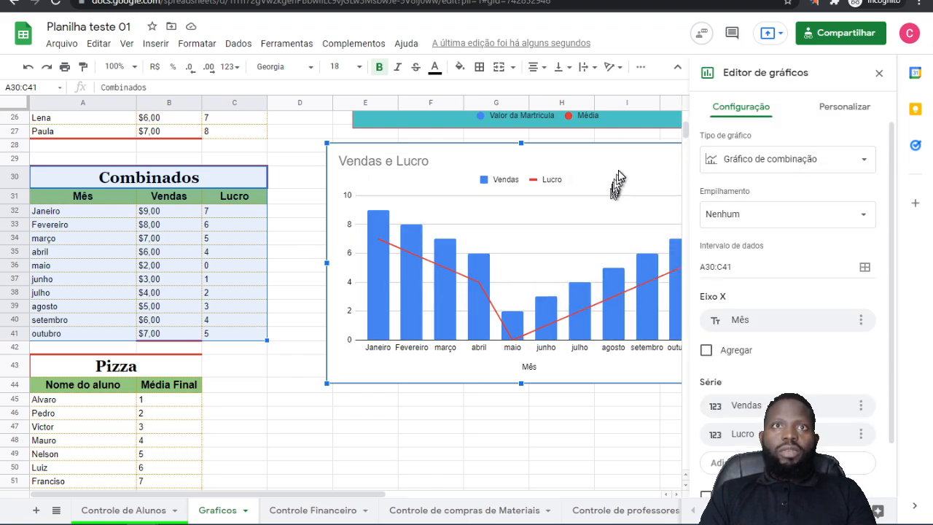
drag(624, 188, 371, 171)
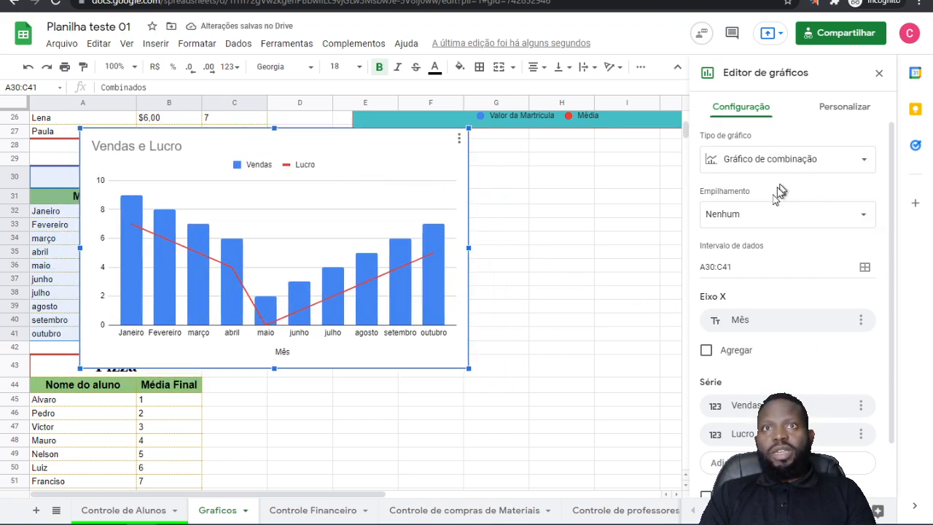
Step: Try Padrão stacking on the combination chart and return Empilhamento to Nenhum
click(756, 226)
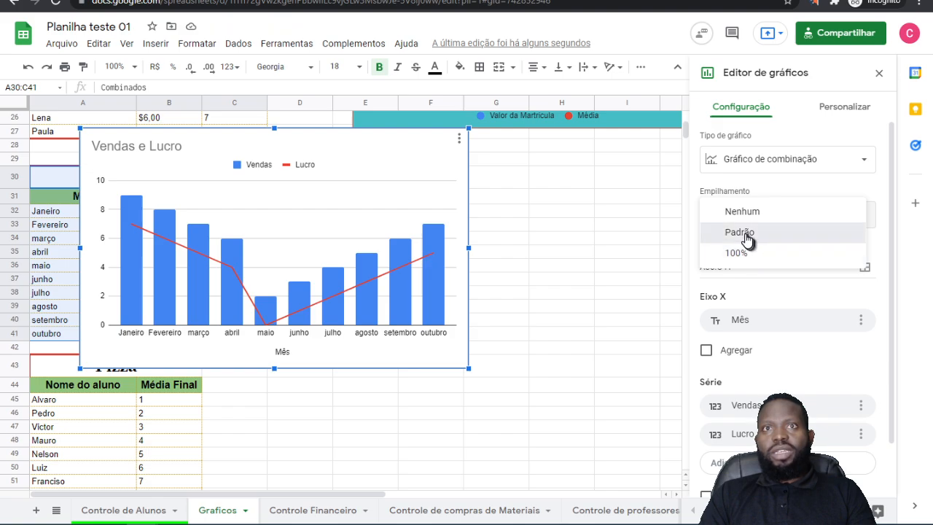
click(746, 234)
click(746, 226)
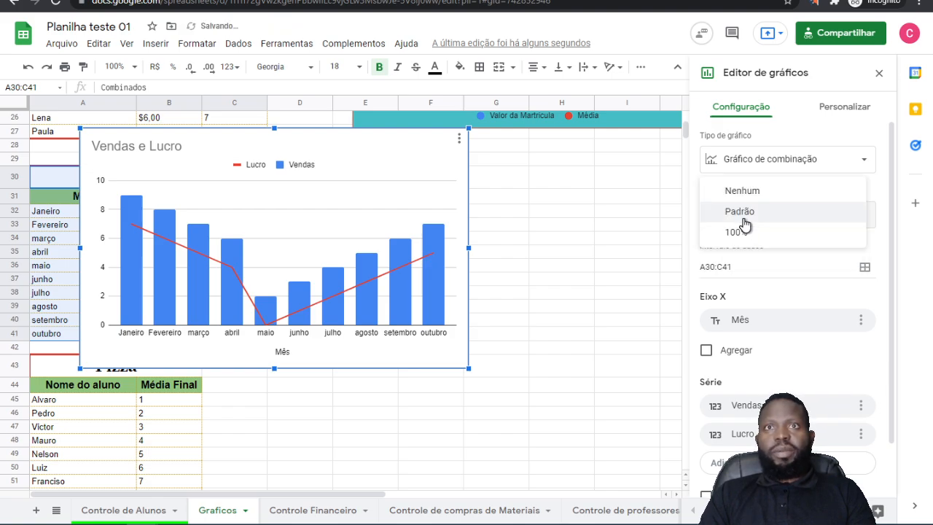
click(747, 192)
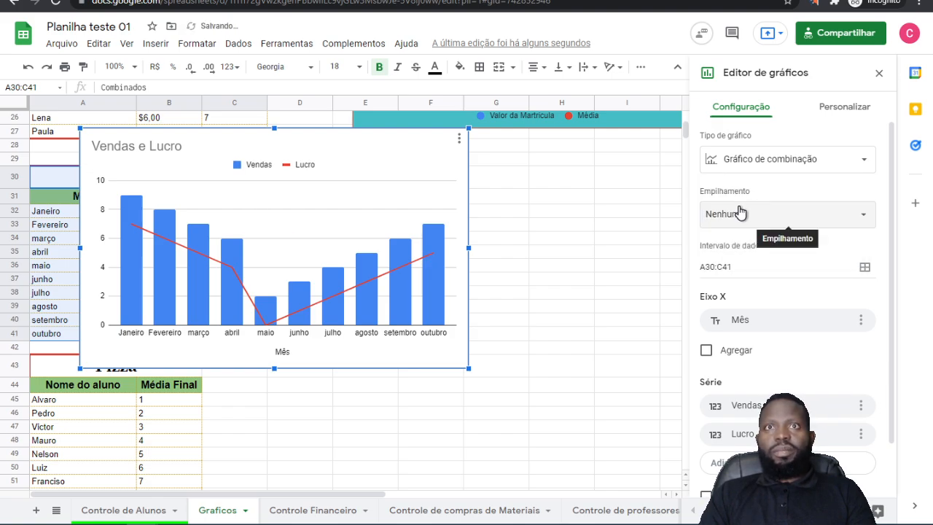
Step: Try 100% stacking on the combination chart and return Empilhamento to Nenhum
click(744, 215)
click(738, 257)
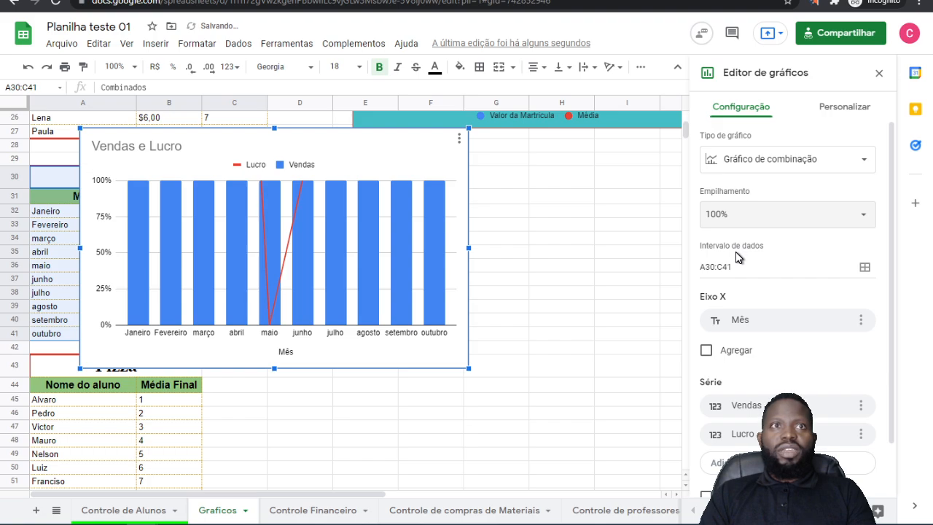
click(740, 216)
click(753, 173)
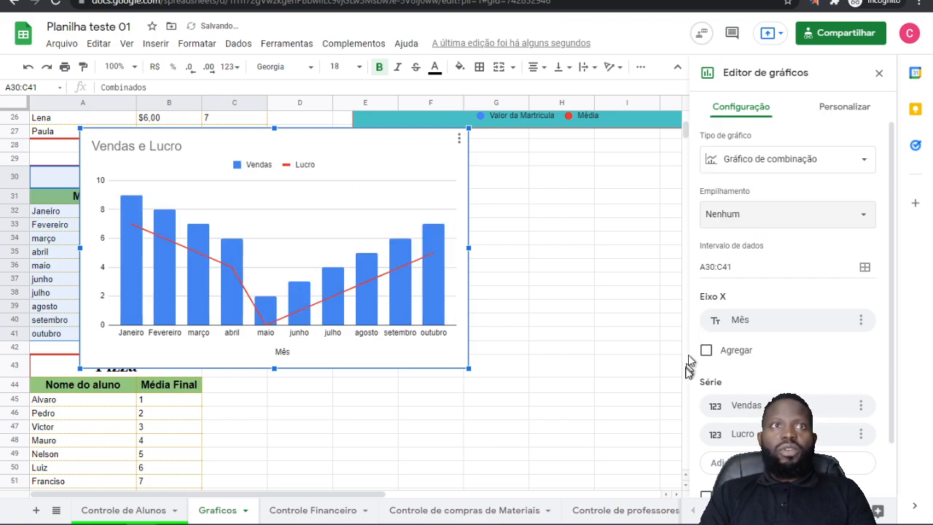
scroll(755, 310, down, 1)
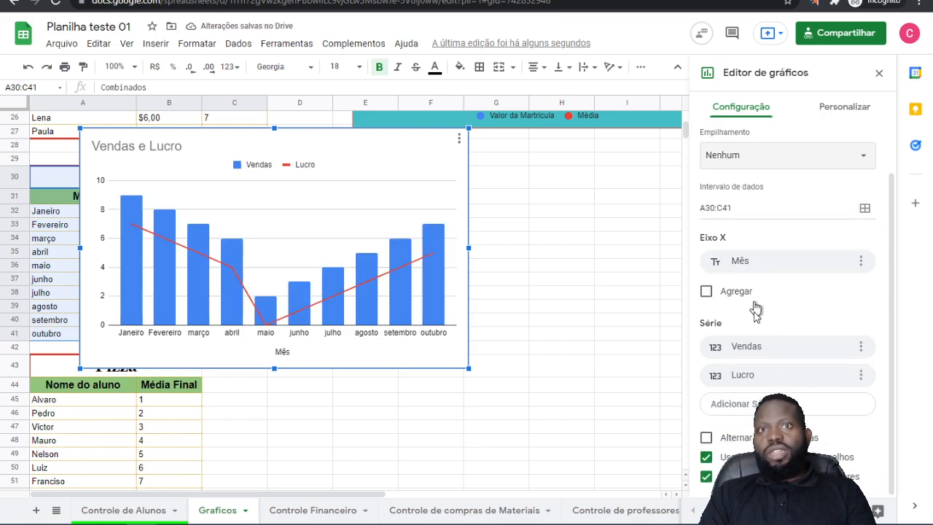
scroll(756, 336, up, 2)
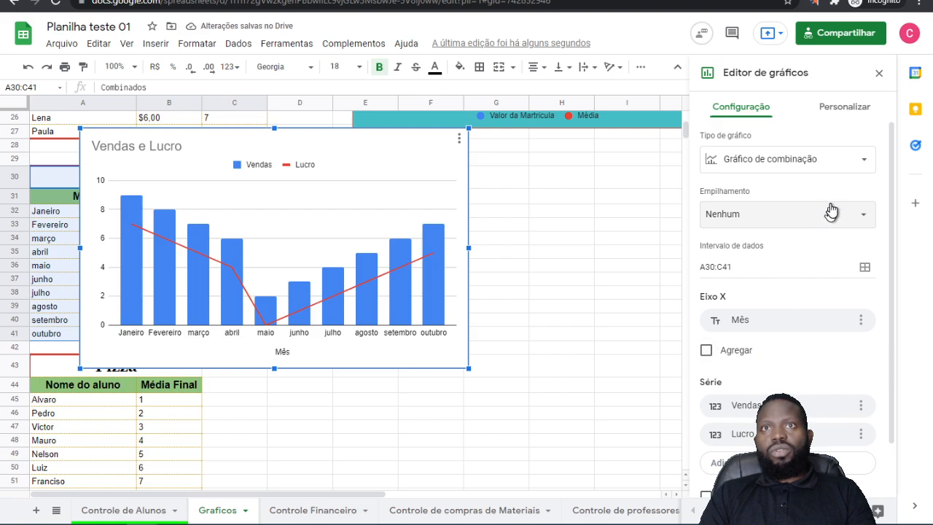
Step: Open the chart's customization options and try to delete the horizontal gridlines from the plot area
click(849, 109)
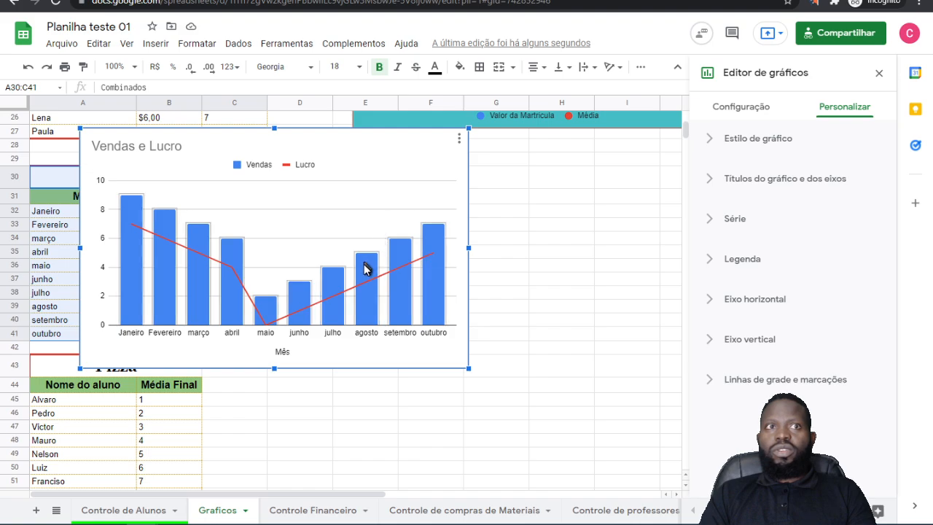
click(408, 183)
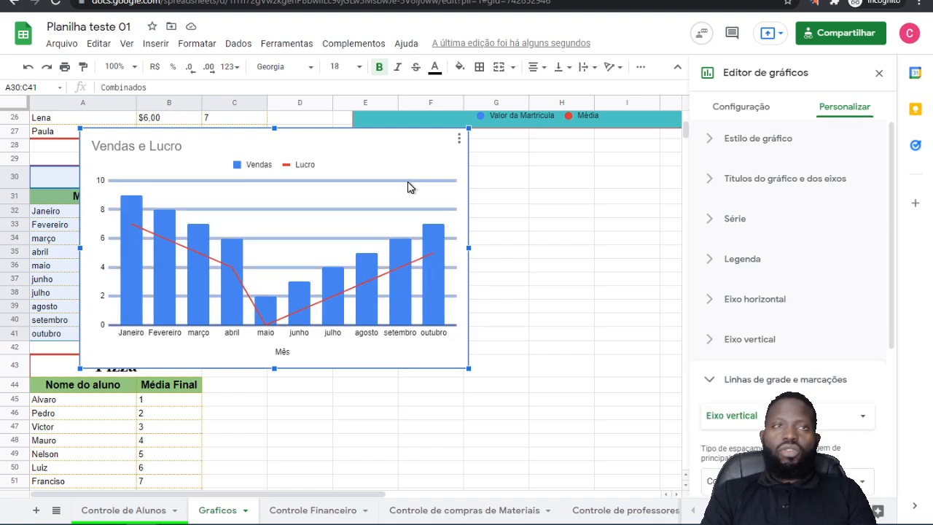
key(Delete)
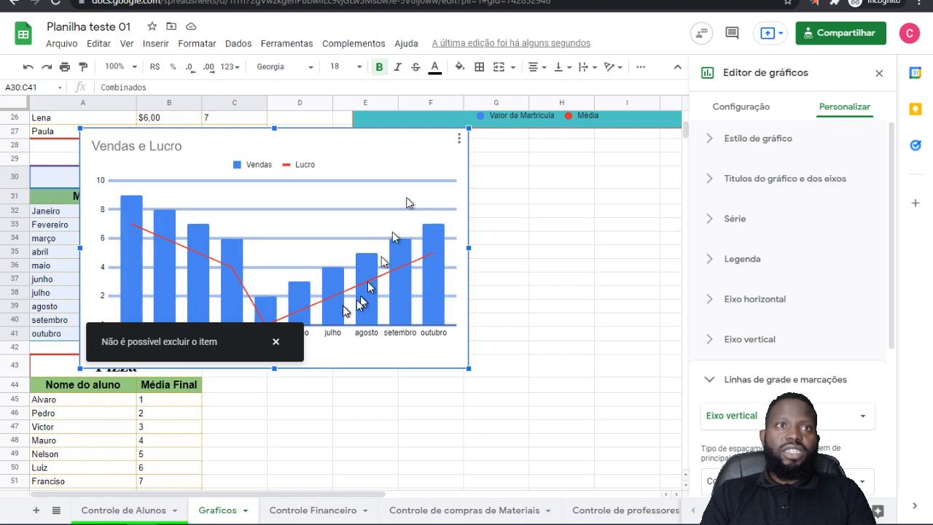
click(277, 343)
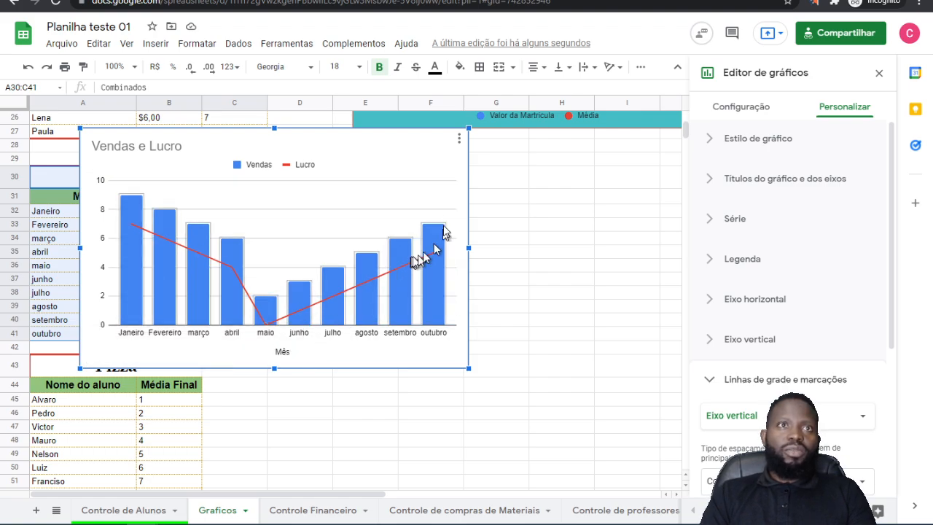
click(442, 205)
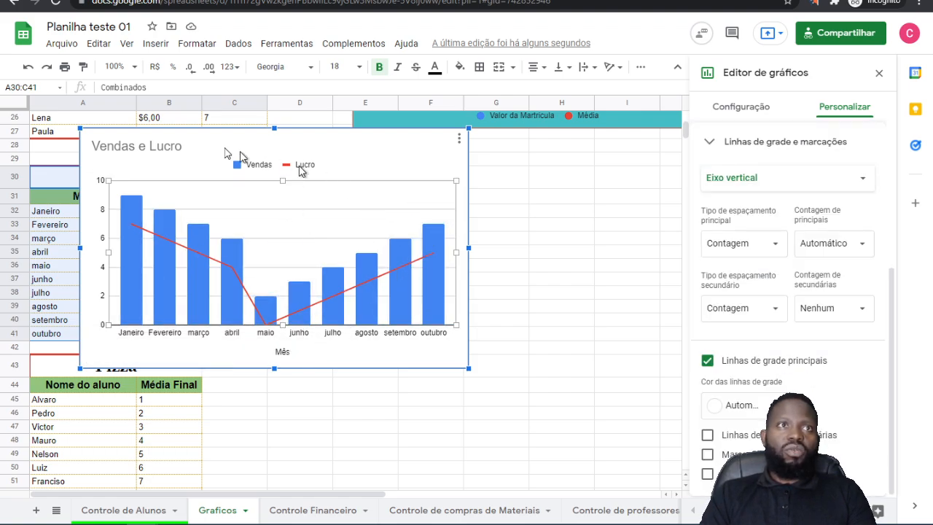
Step: Format the chart title Vendas e Lucro with font size 30, red text and centre alignment
click(179, 153)
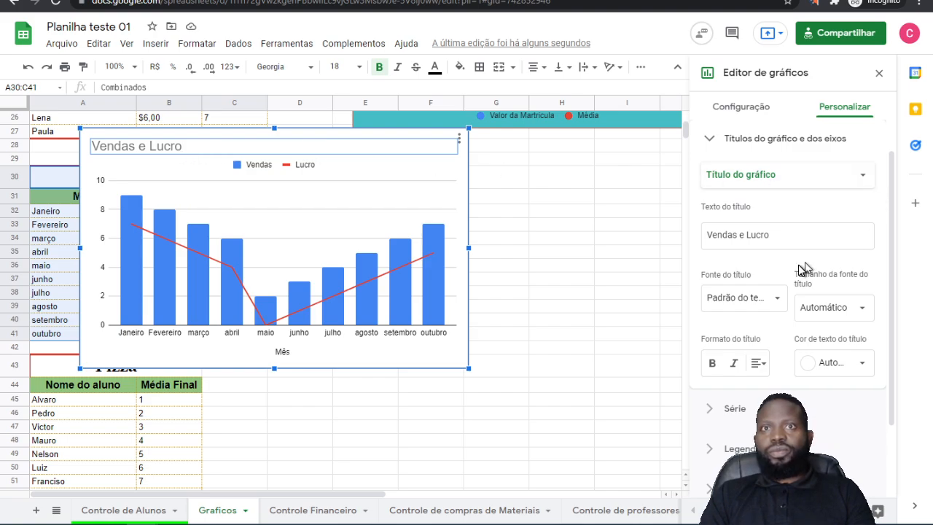
triple_click(783, 246)
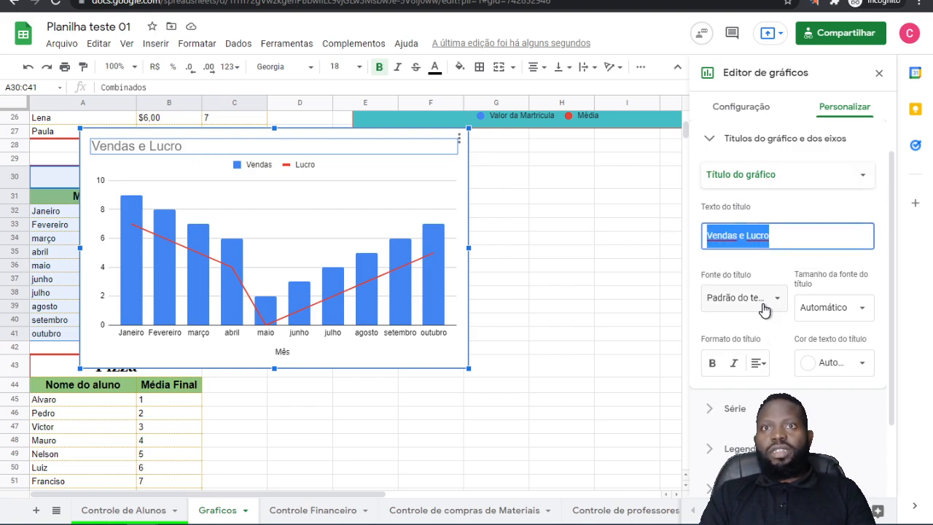
click(858, 311)
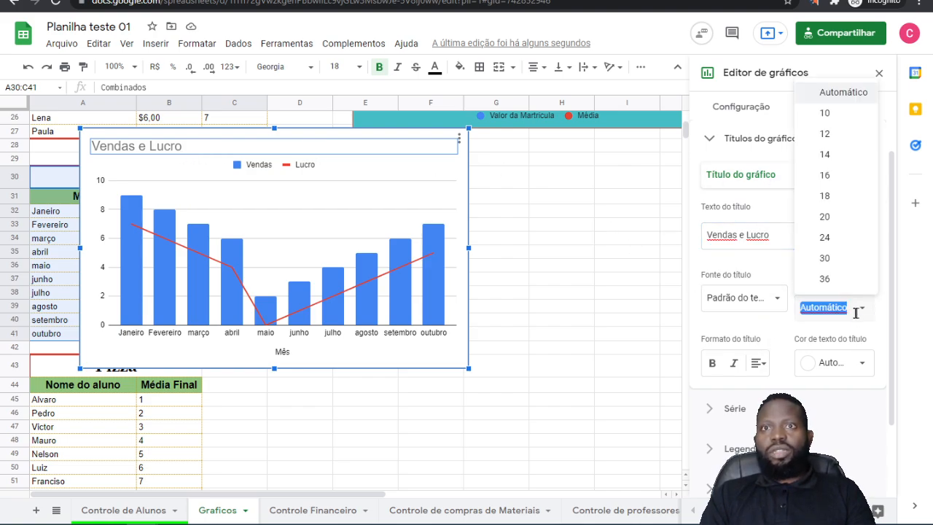
click(830, 261)
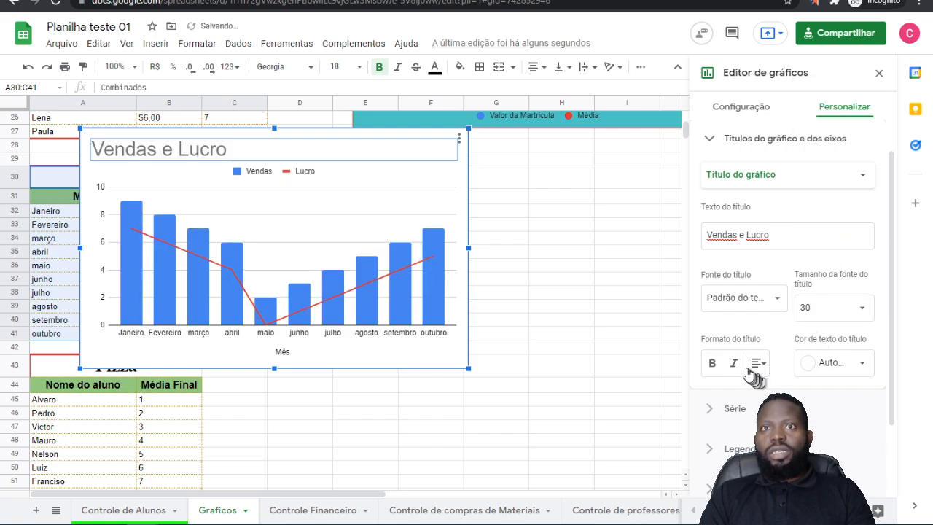
click(843, 364)
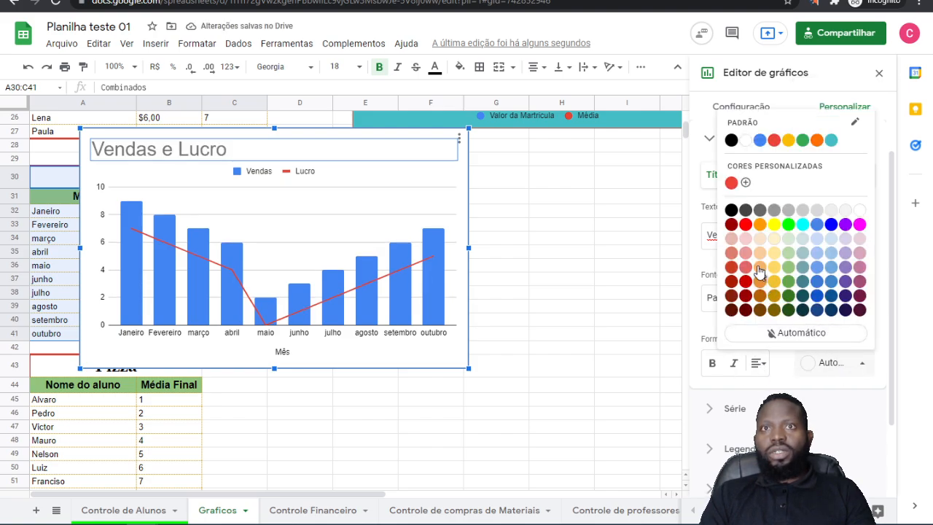
click(746, 225)
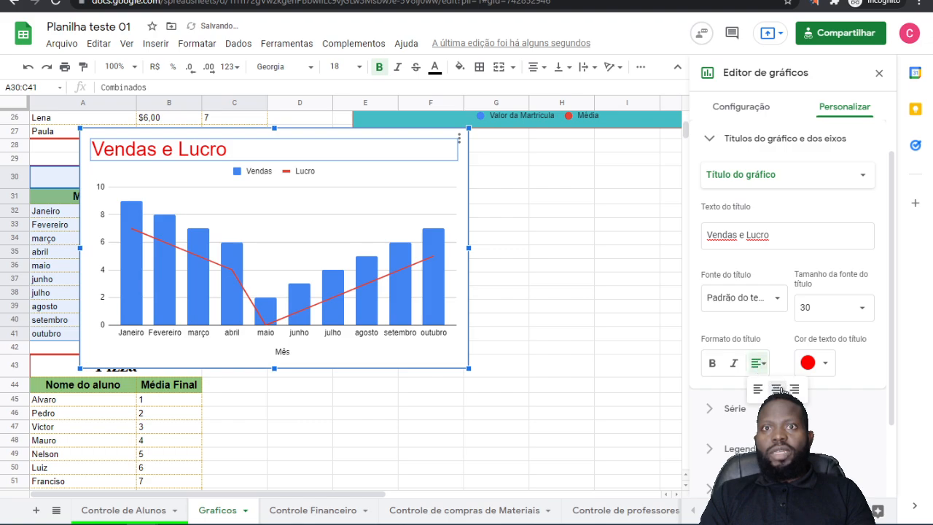
click(777, 390)
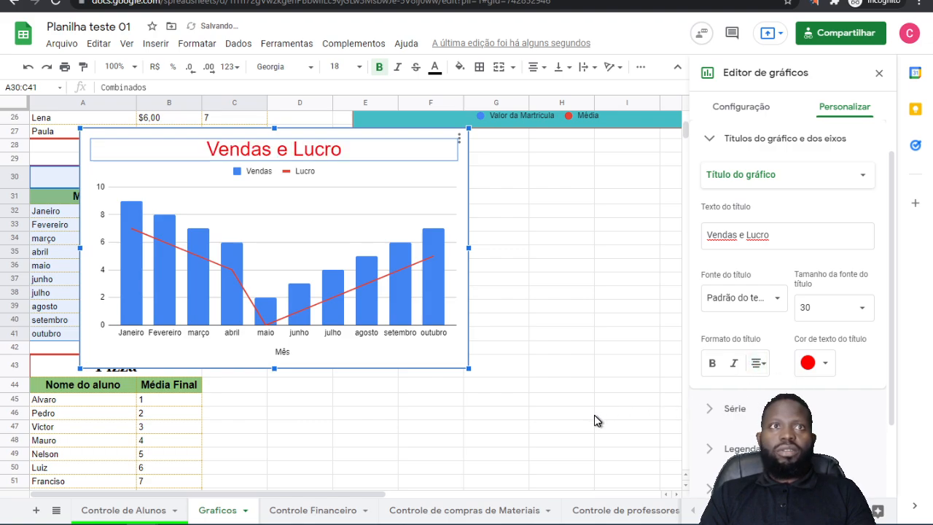
Step: Try the Dentro position for the chart's legend and settle on Abaixo
click(280, 172)
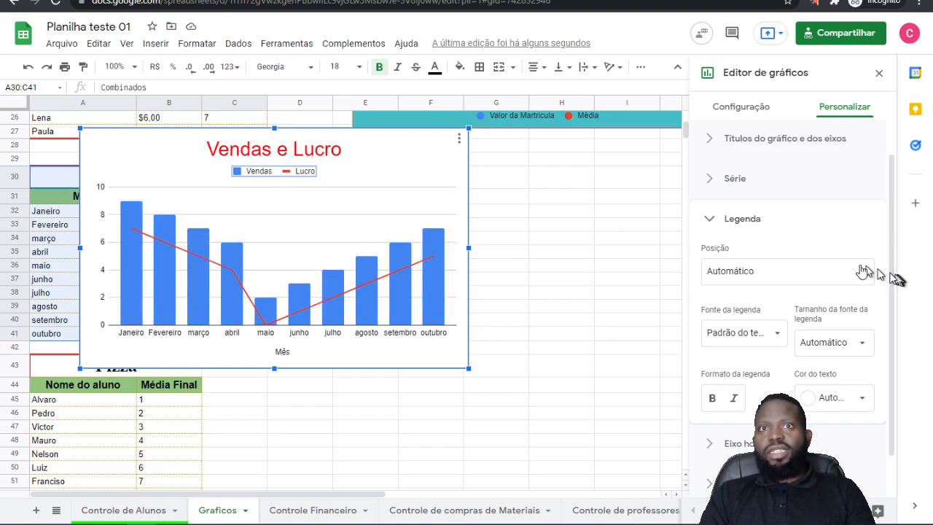
scroll(796, 318, down, 1)
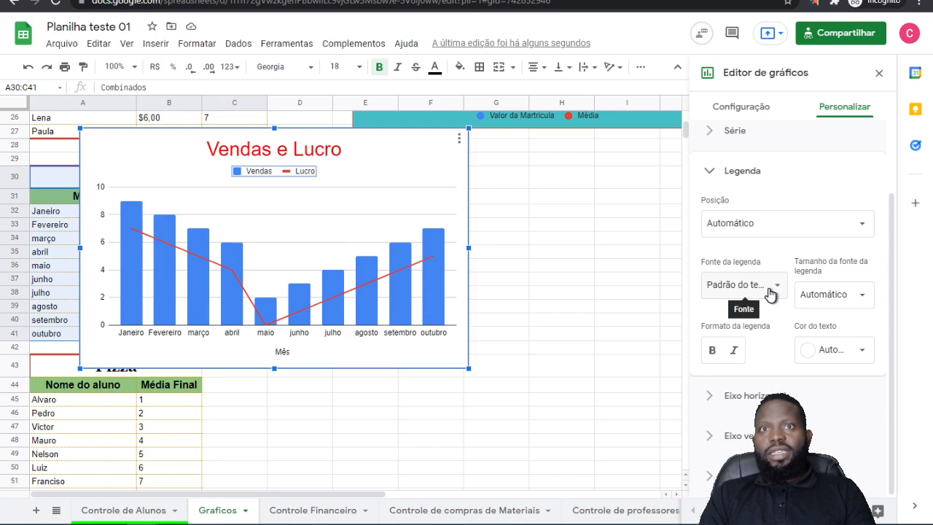
click(737, 225)
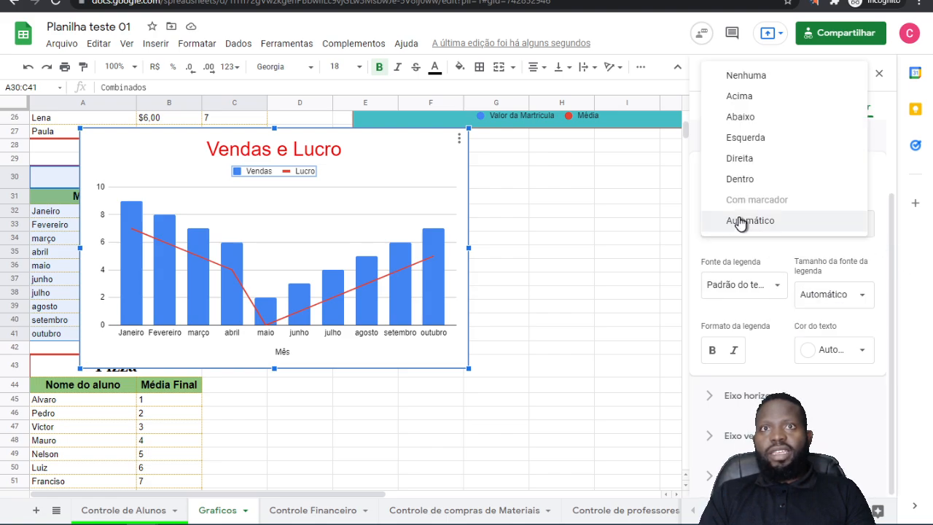
click(740, 180)
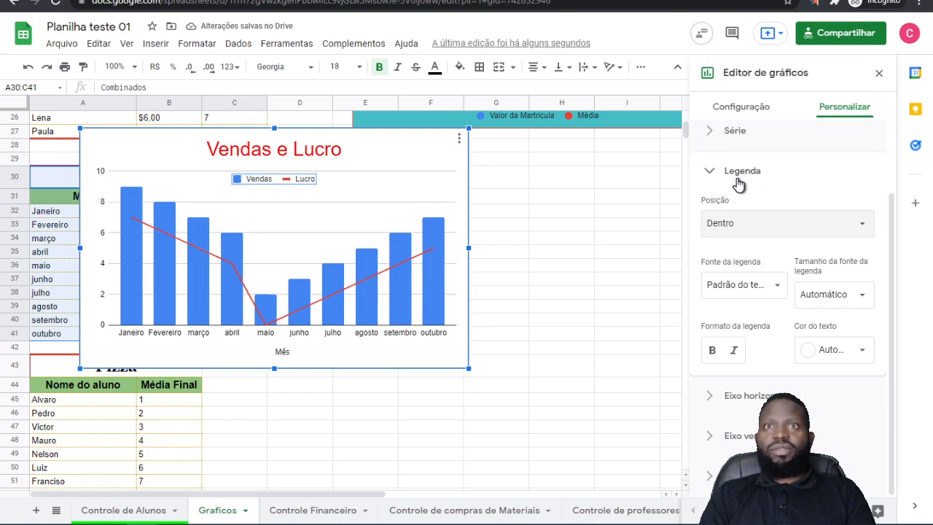
click(735, 231)
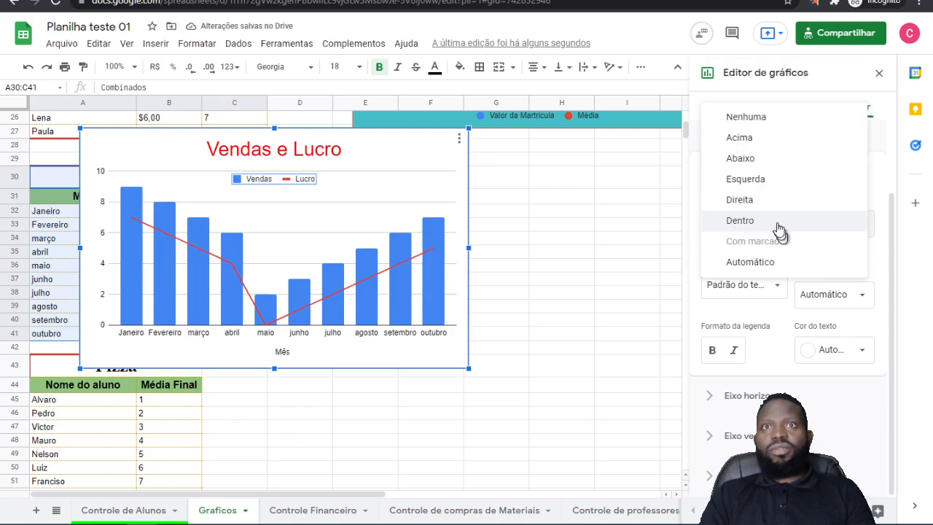
click(741, 160)
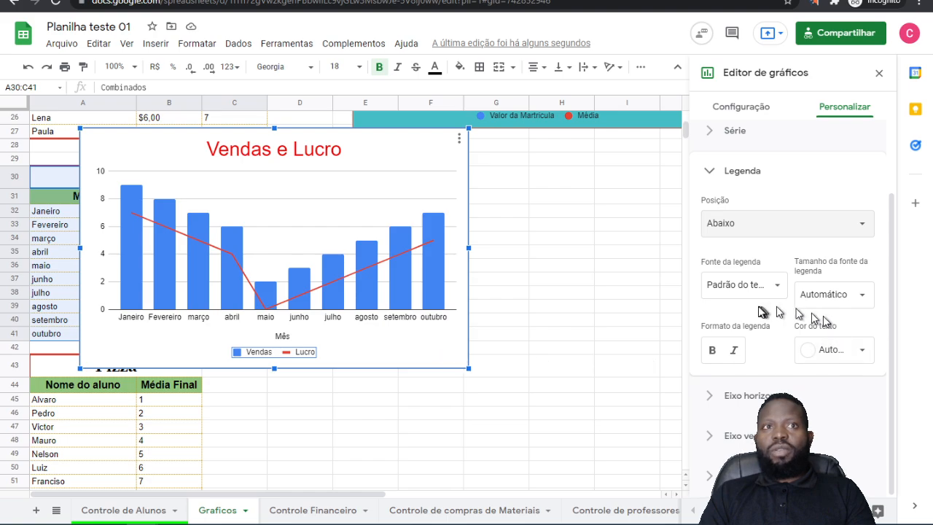
scroll(760, 311, up, 3)
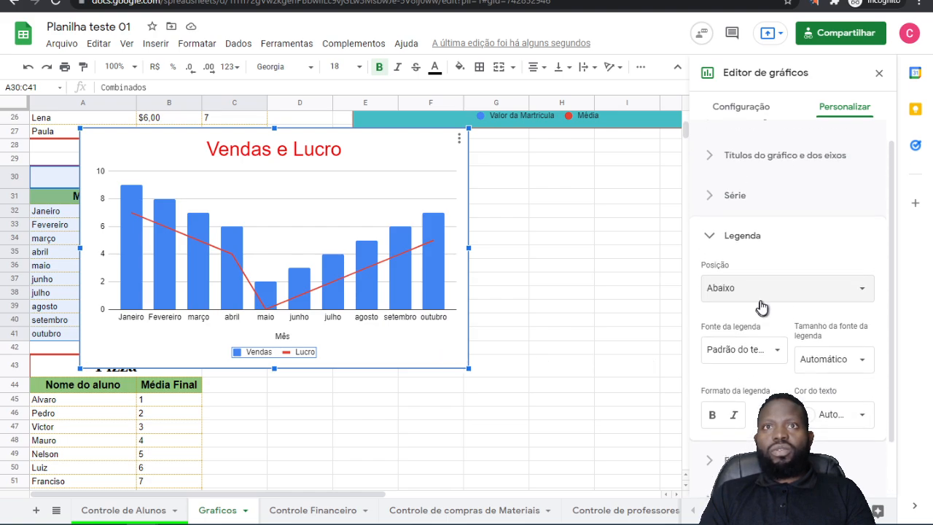
Step: Change the horizontal axis title text to Ano de 2021
click(282, 338)
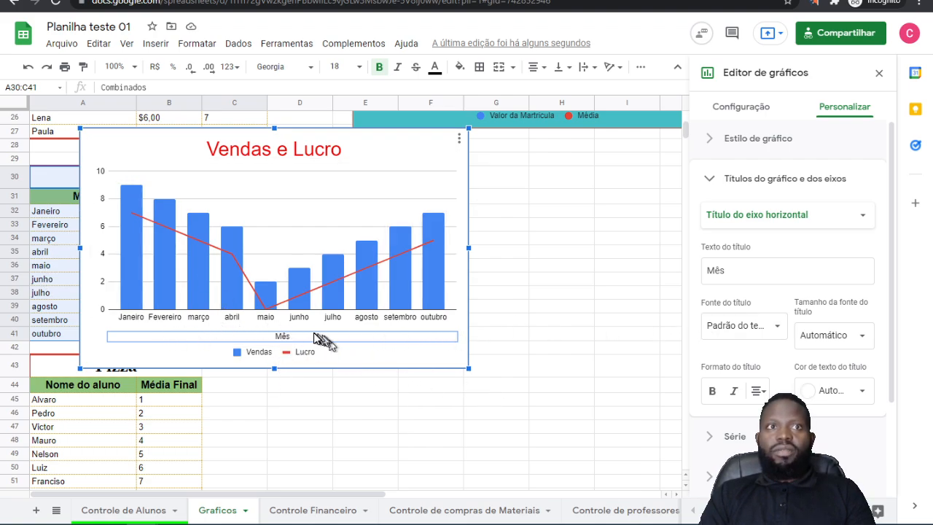
double_click(721, 271)
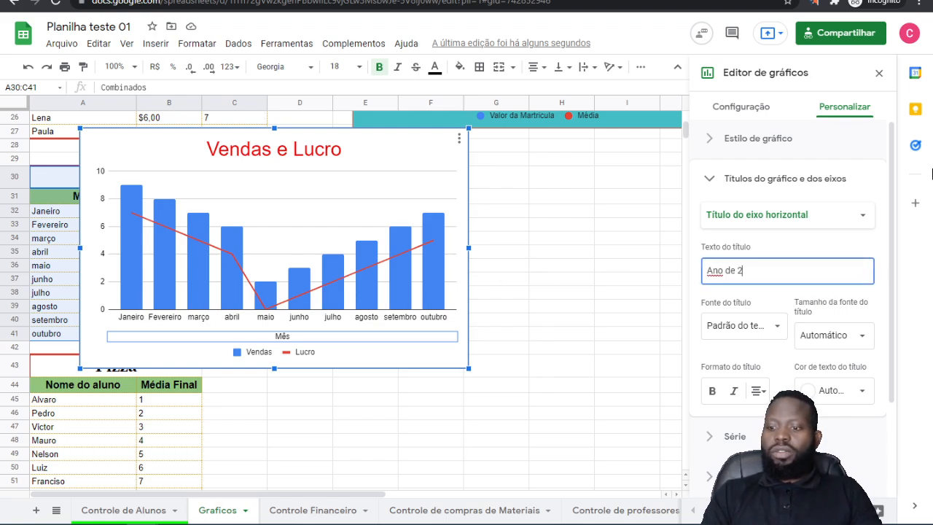
click(787, 243)
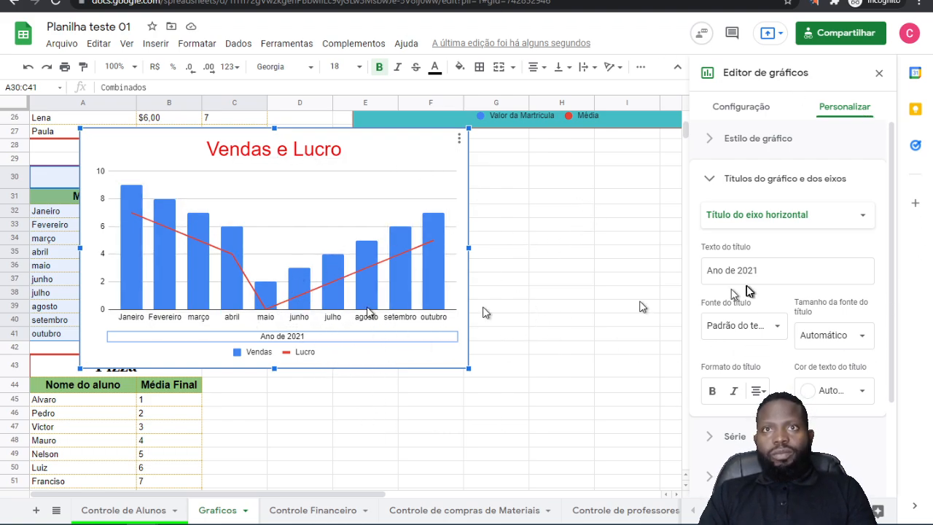
Step: Examine the formatting options of the Vendas columns and the single Fevereiro data point
scroll(736, 262, down, 1)
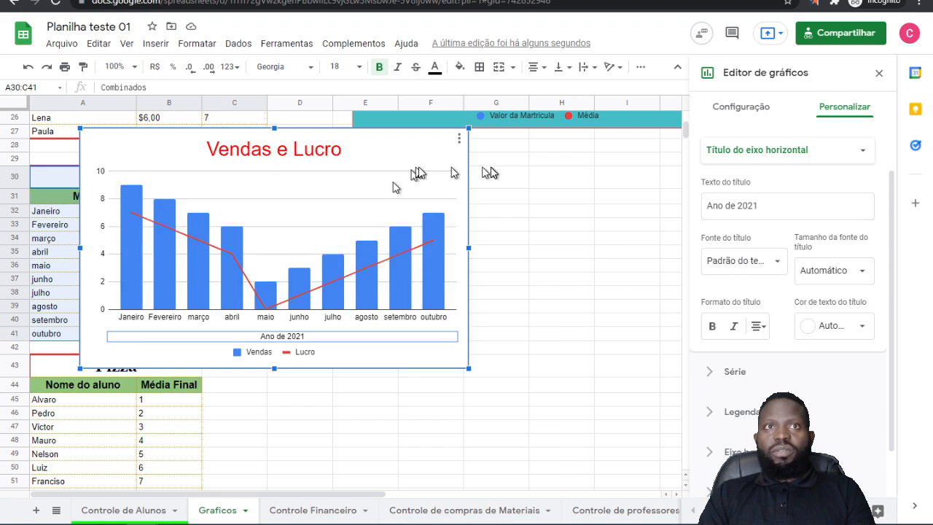
scroll(755, 296, down, 1)
click(342, 295)
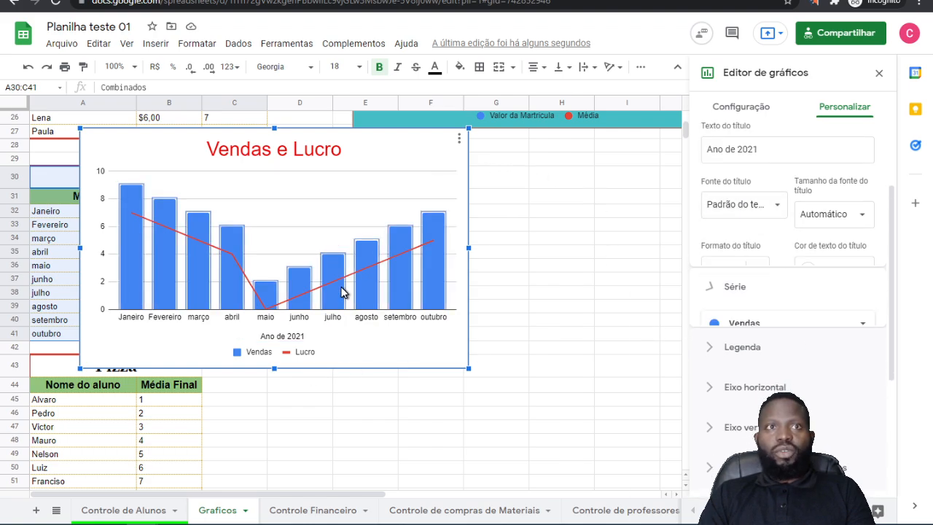
click(418, 279)
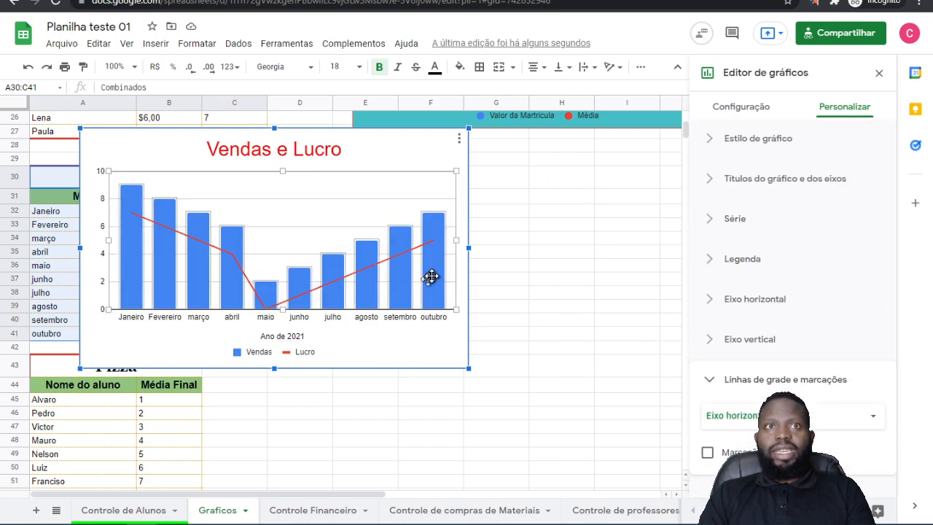
click(432, 278)
click(159, 278)
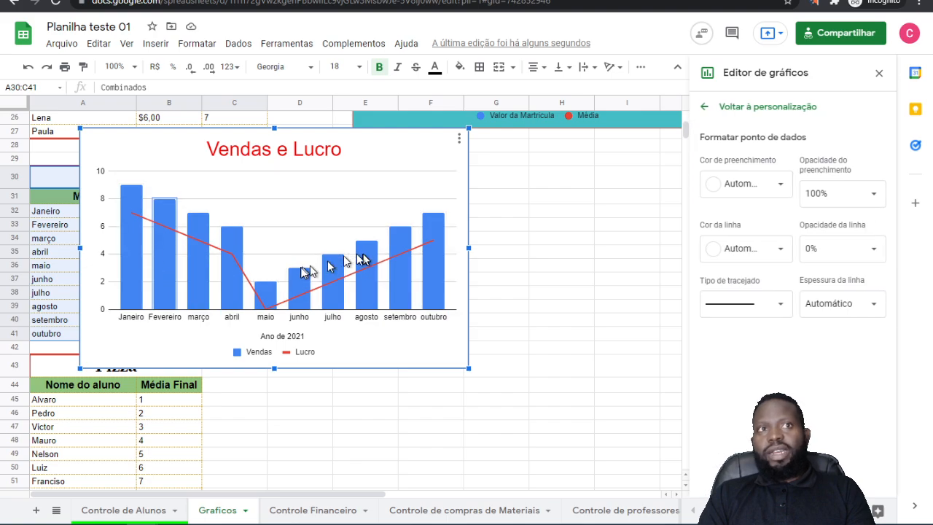
click(194, 279)
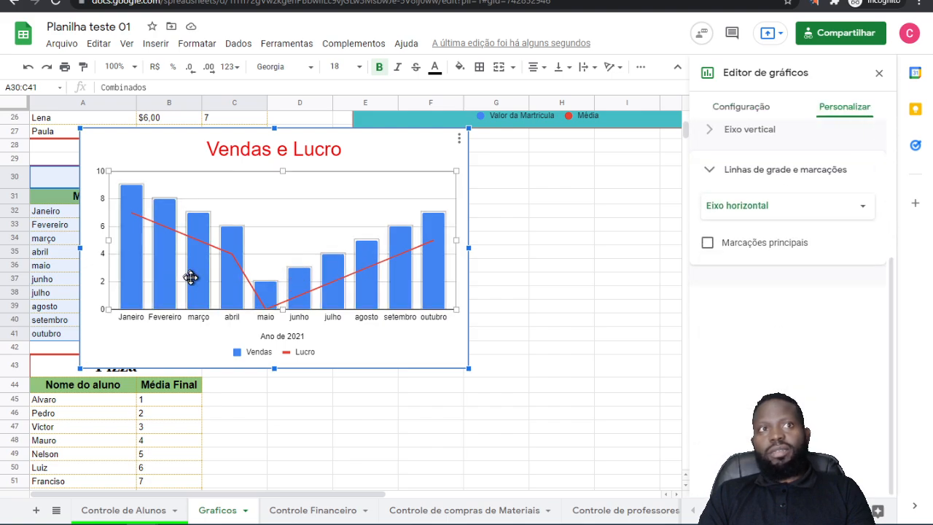
Step: Set the Lucro series' line colour to yellow
click(175, 231)
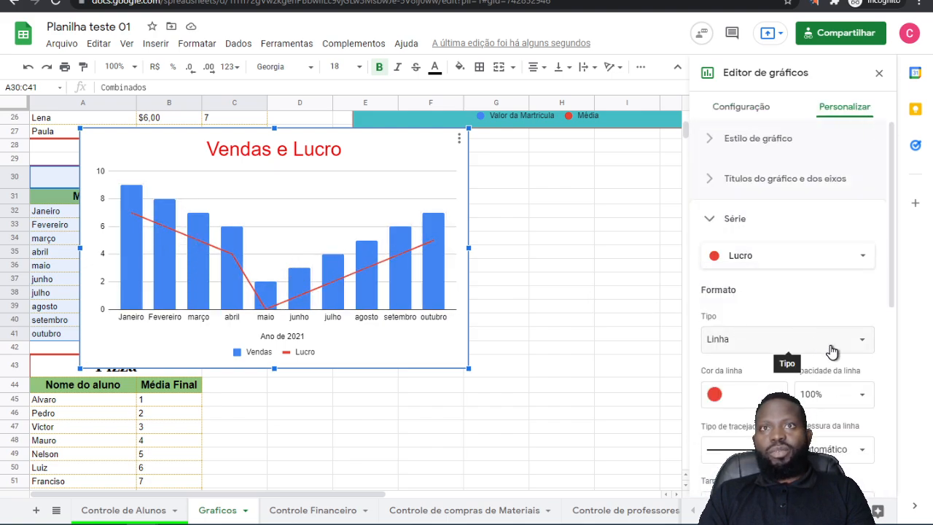
click(863, 266)
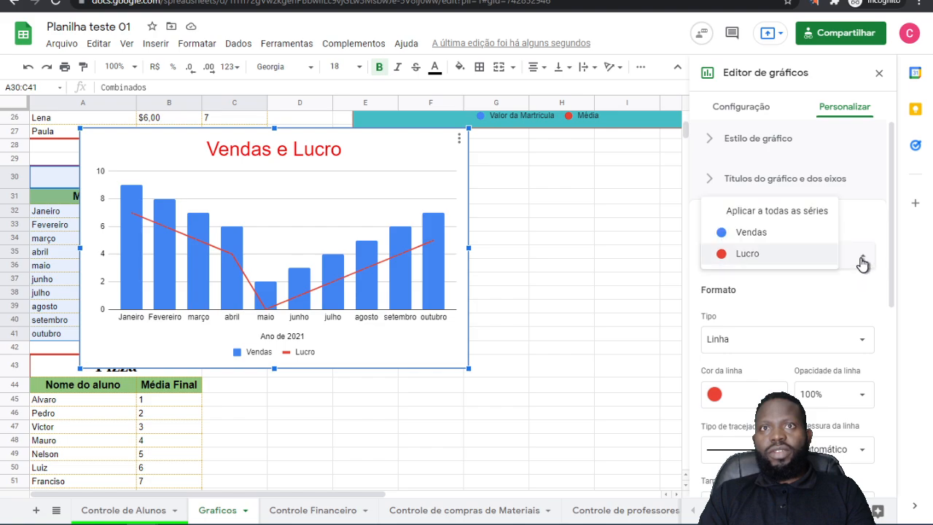
click(828, 329)
click(768, 393)
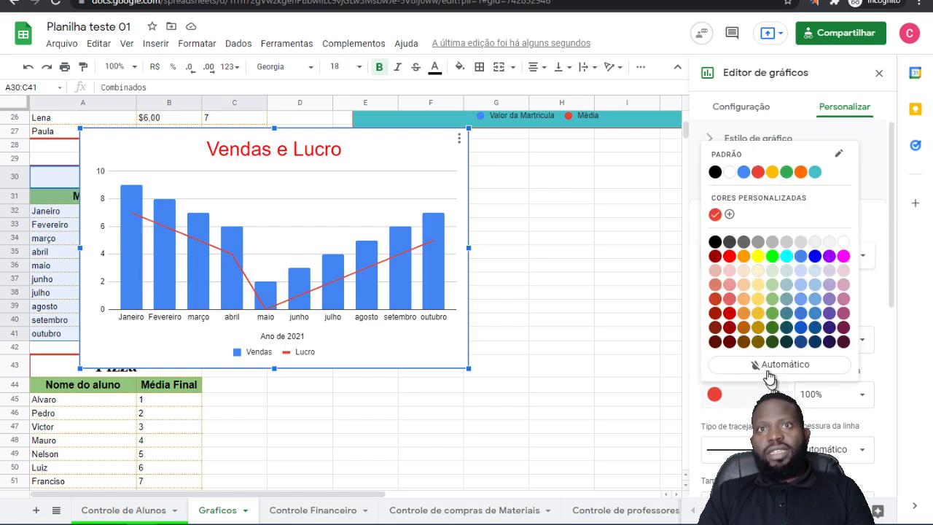
click(759, 256)
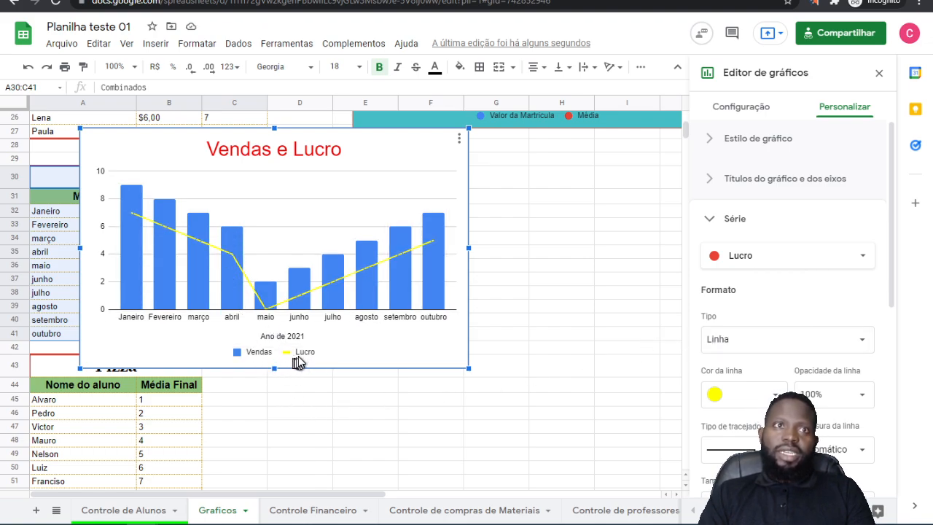
Step: Set the fill colour of the Vendas columns in the Vendas e Lucro chart to bright green
click(195, 296)
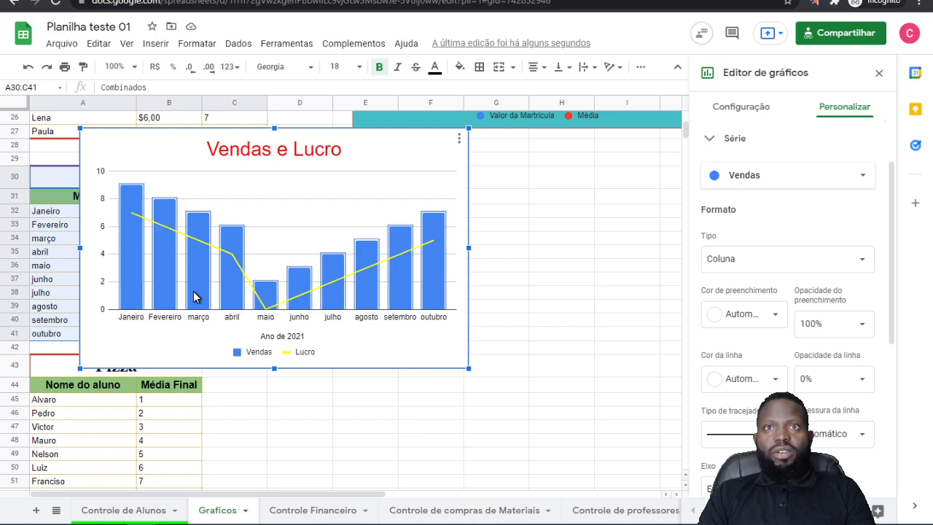
click(837, 179)
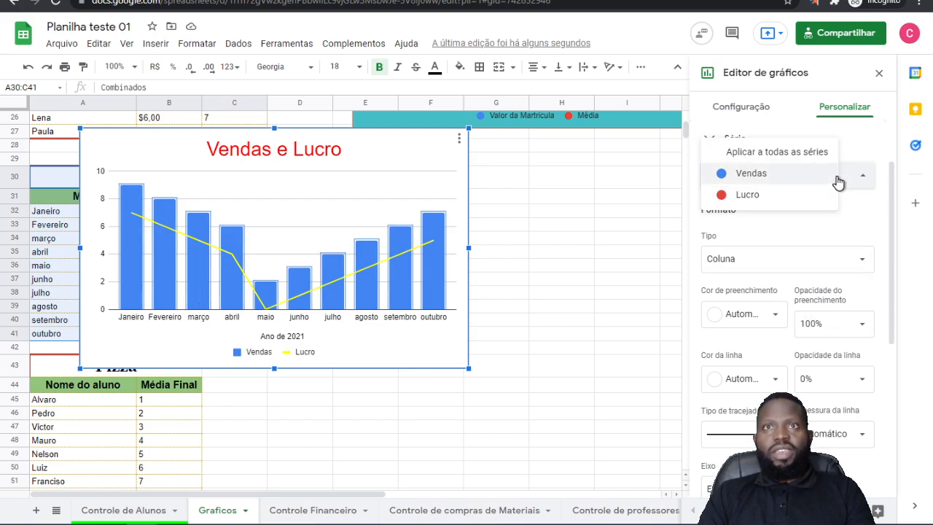
click(894, 246)
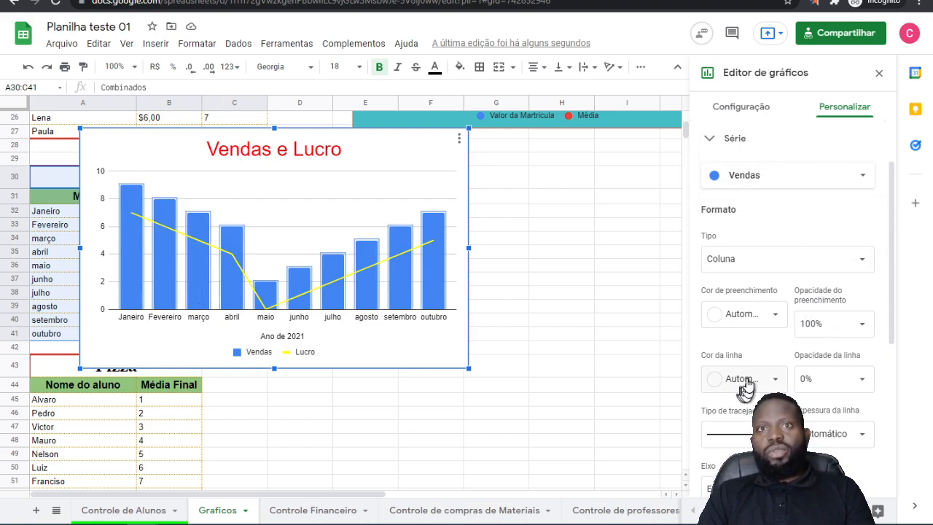
click(768, 314)
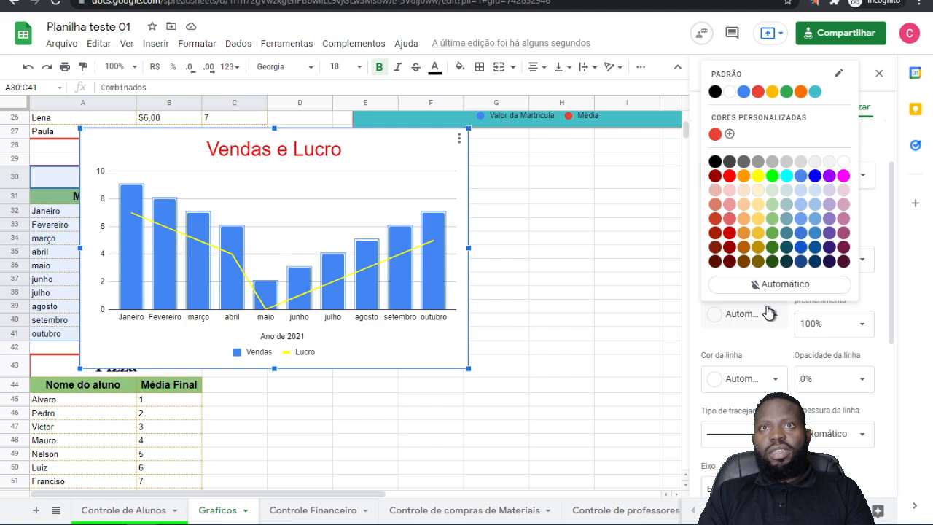
click(773, 179)
click(588, 349)
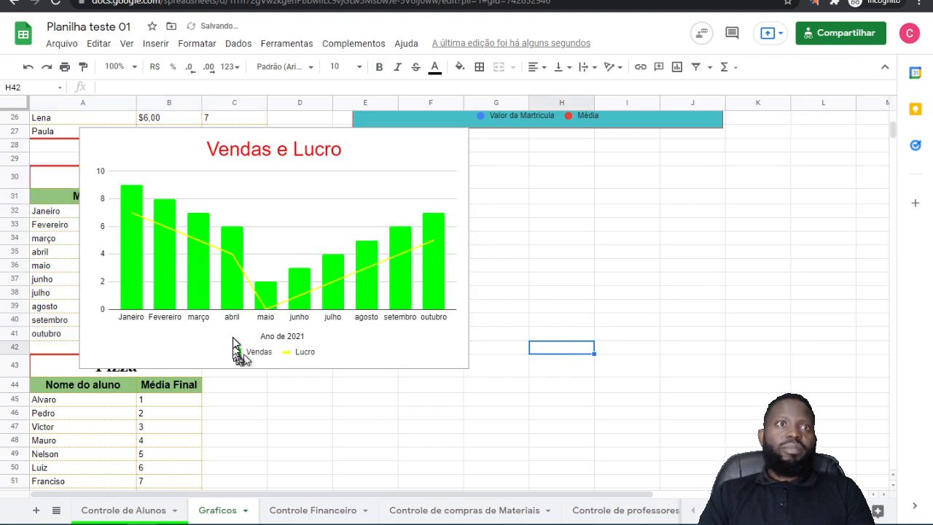
Step: Reopen the Vendas e Lucro chart for editing at the gridline and tick settings of its vertical axis
click(348, 277)
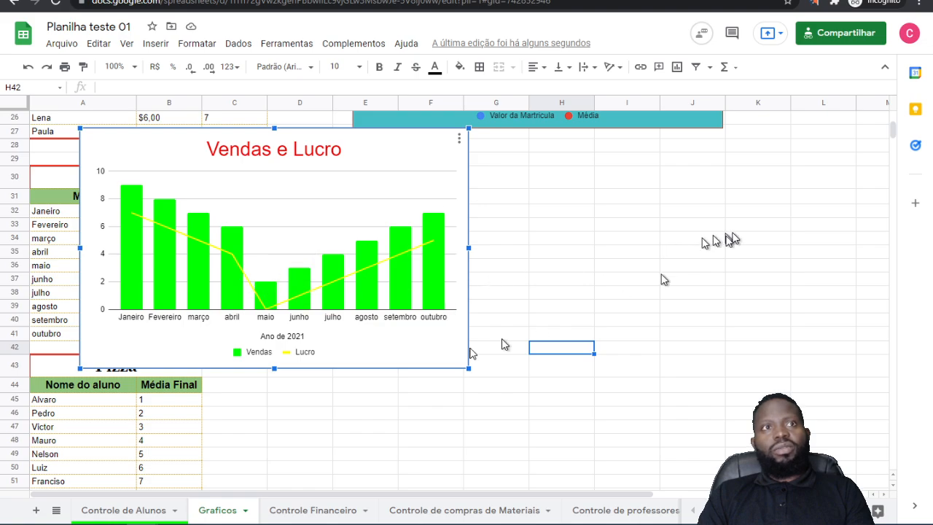
scroll(367, 229, down, 1)
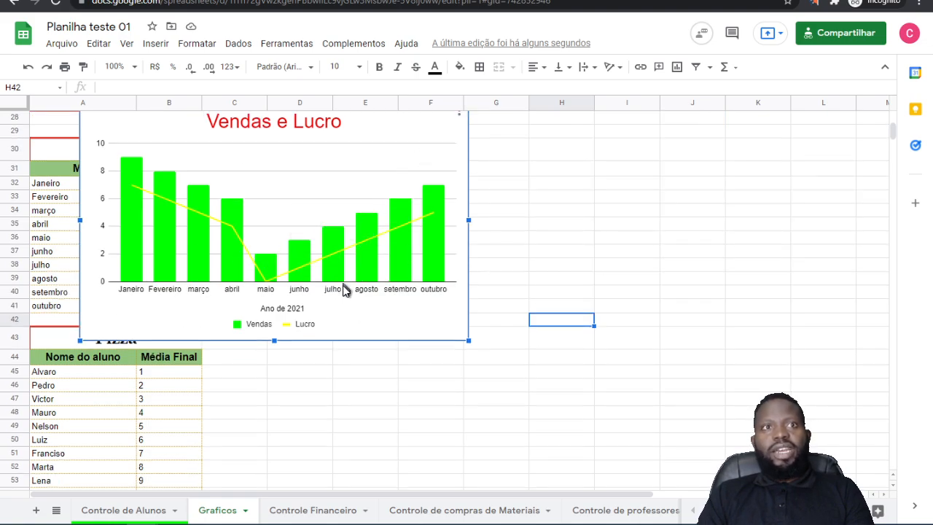
scroll(431, 252, up, 2)
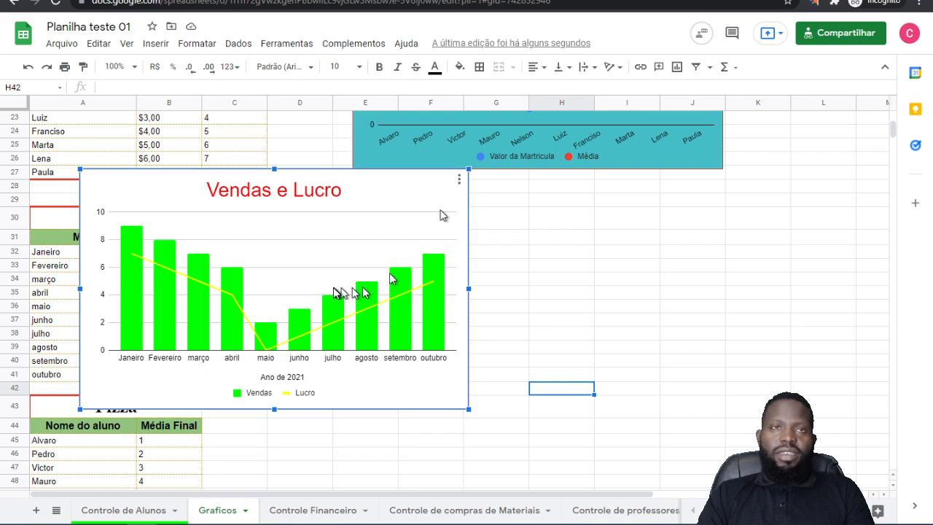
click(459, 181)
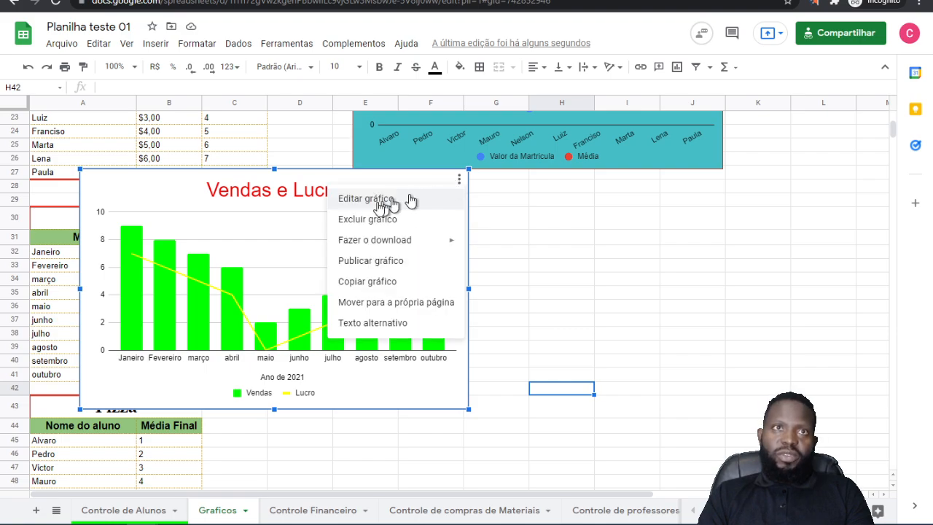
click(389, 199)
click(358, 242)
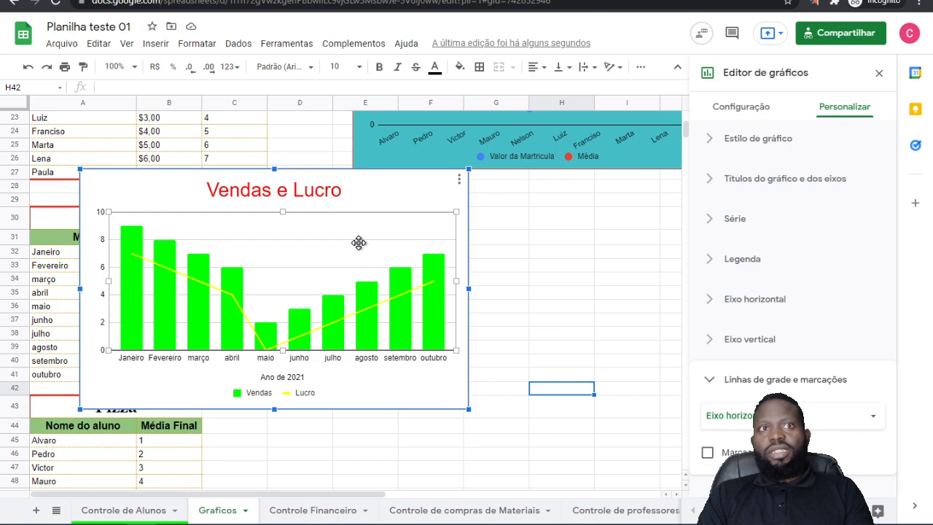
click(368, 239)
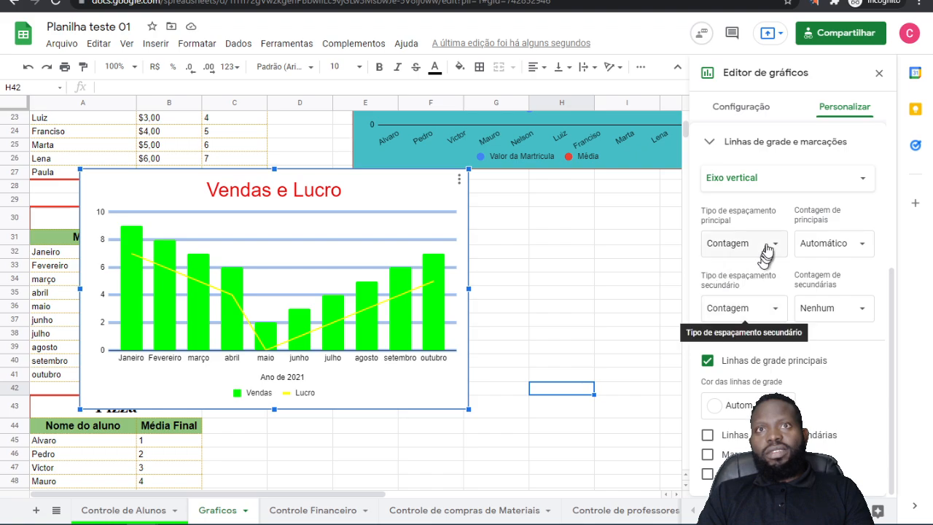
Step: Set the vertical axis' principal and secondary spacing types to Intervalo and turn off its main gridlines
click(860, 312)
click(859, 312)
click(775, 319)
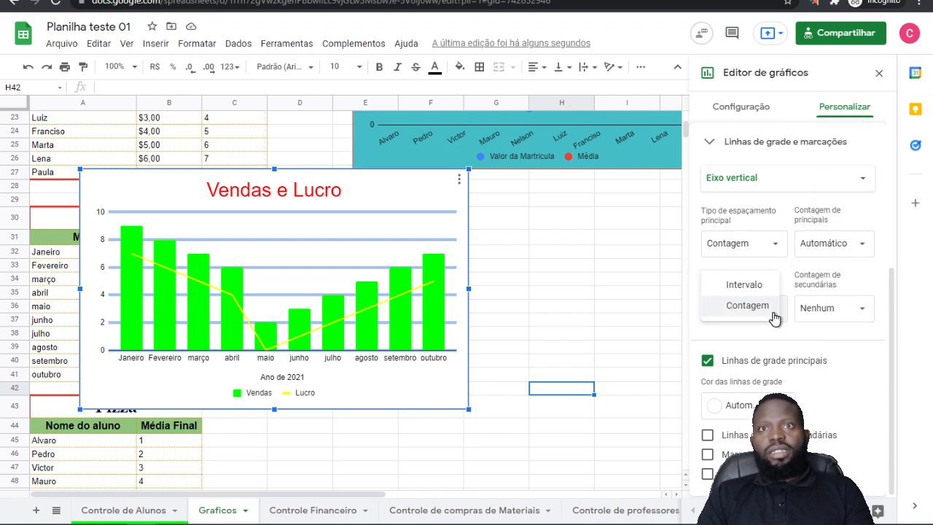
click(750, 286)
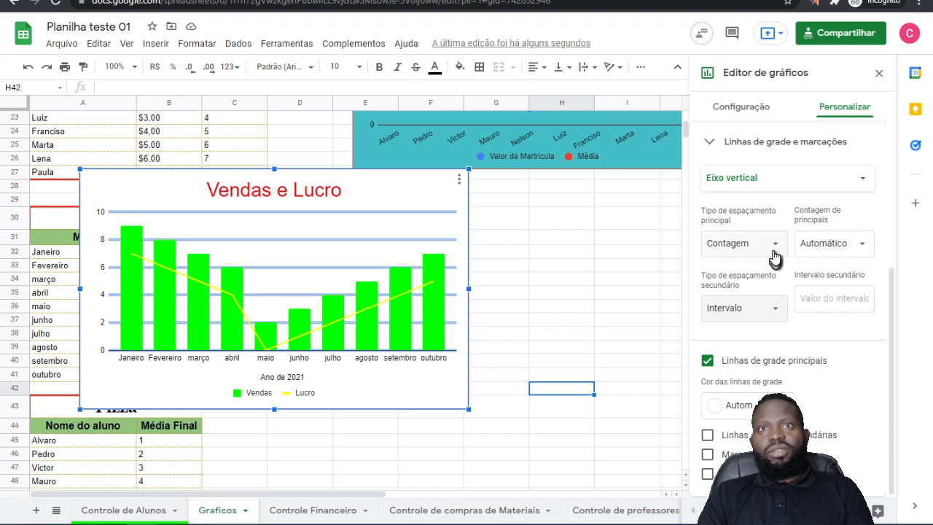
click(774, 251)
click(749, 228)
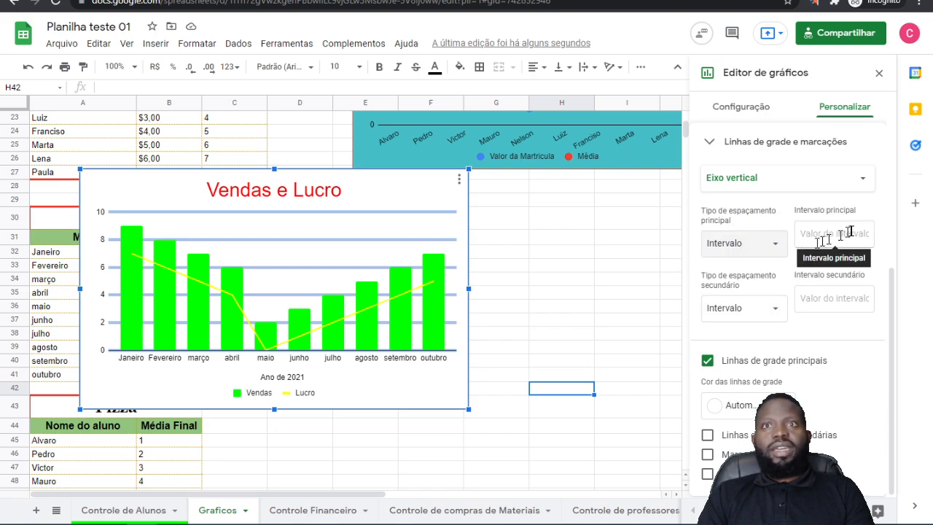
click(707, 361)
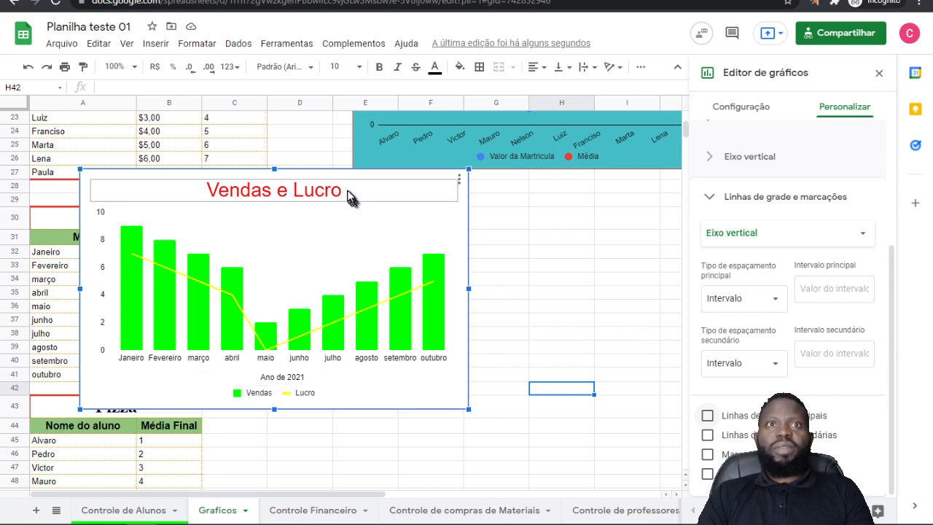
Step: Shrink the Vendas e Lucro chart and move it beside the Combinados table, clear of the data
drag(468, 409, 386, 367)
drag(304, 212, 488, 223)
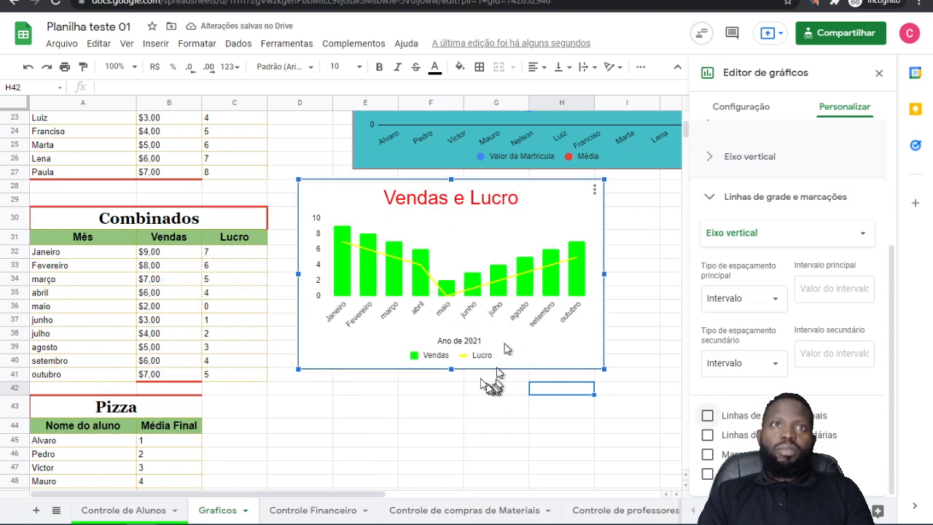
scroll(494, 266, down, 2)
scroll(492, 274, up, 2)
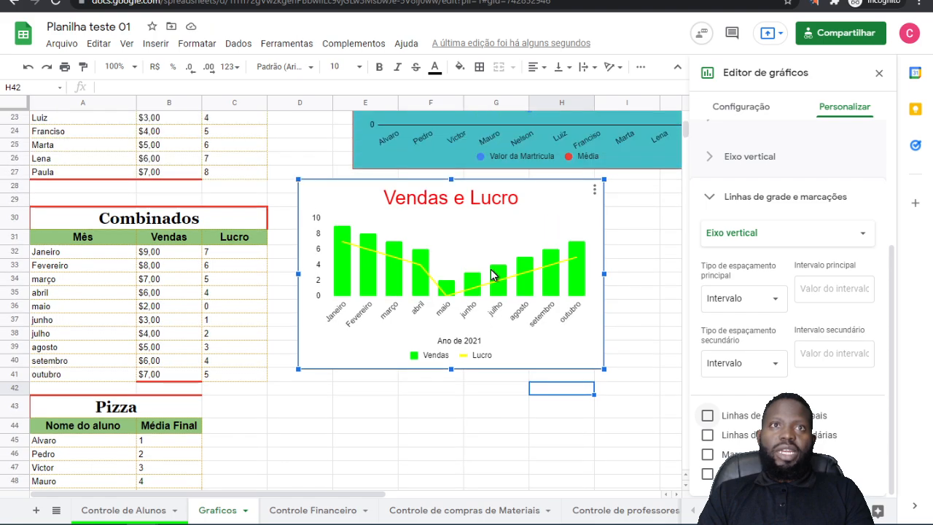
Step: Copy the Vendas e Lucro chart and paste the duplicate beside the Pizza table
click(595, 192)
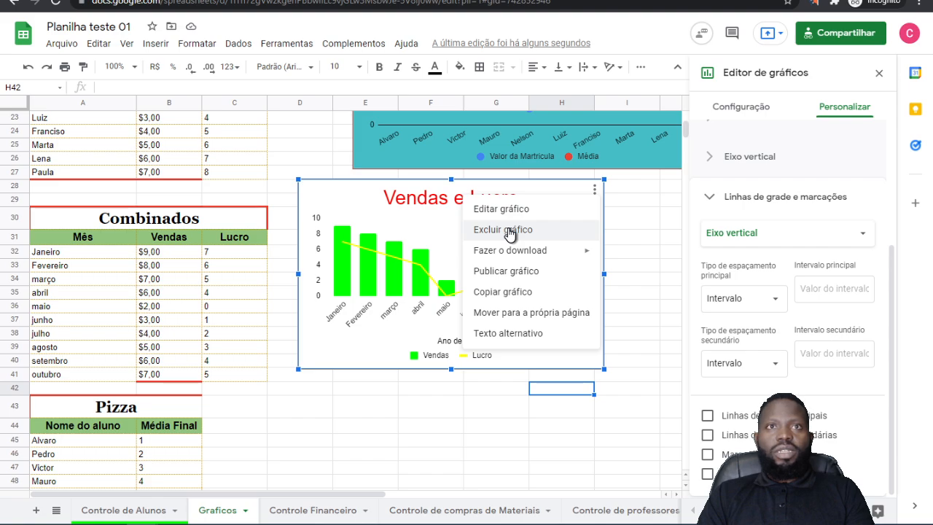
mouse_move(512, 252)
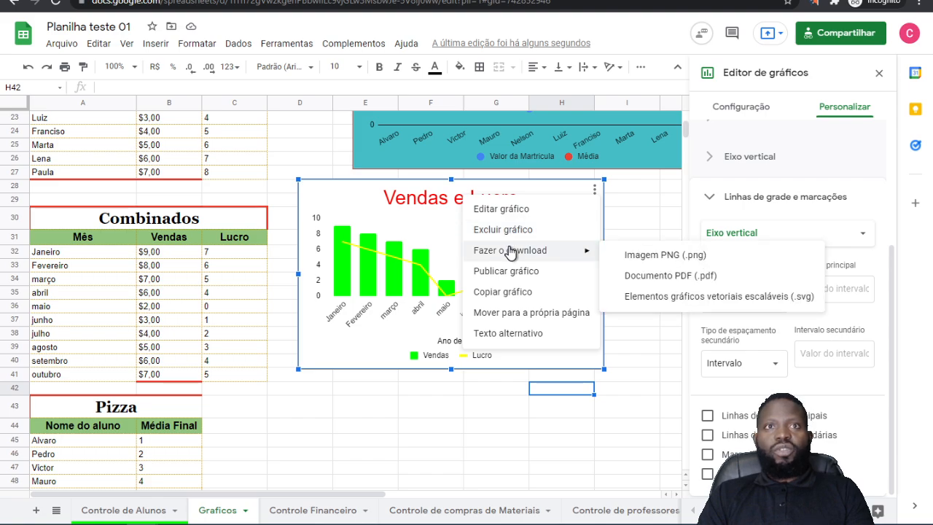
click(514, 292)
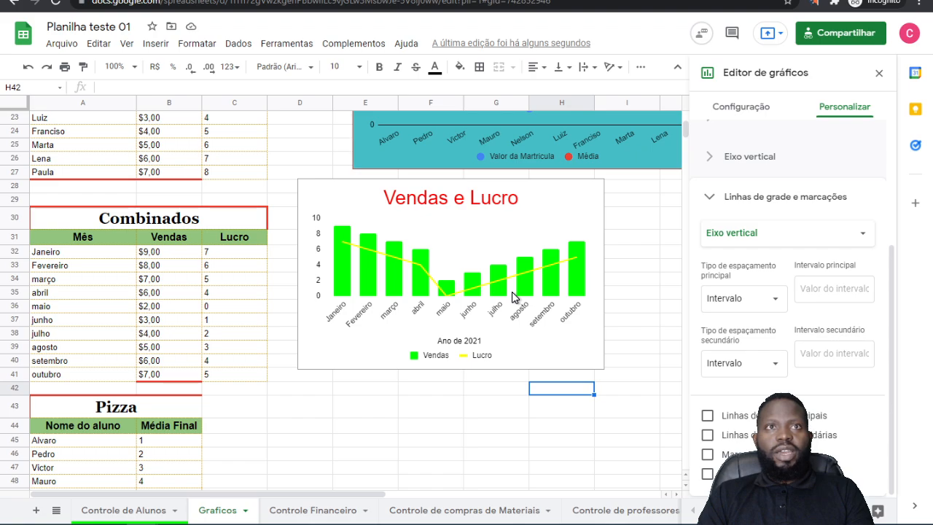
scroll(445, 348, down, 3)
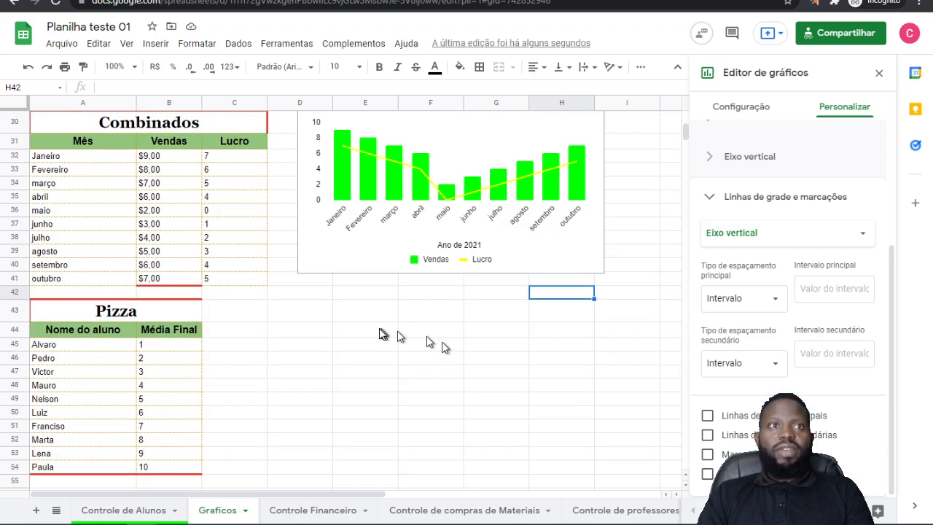
click(379, 334)
key(ctrl+v)
drag(619, 361, 562, 328)
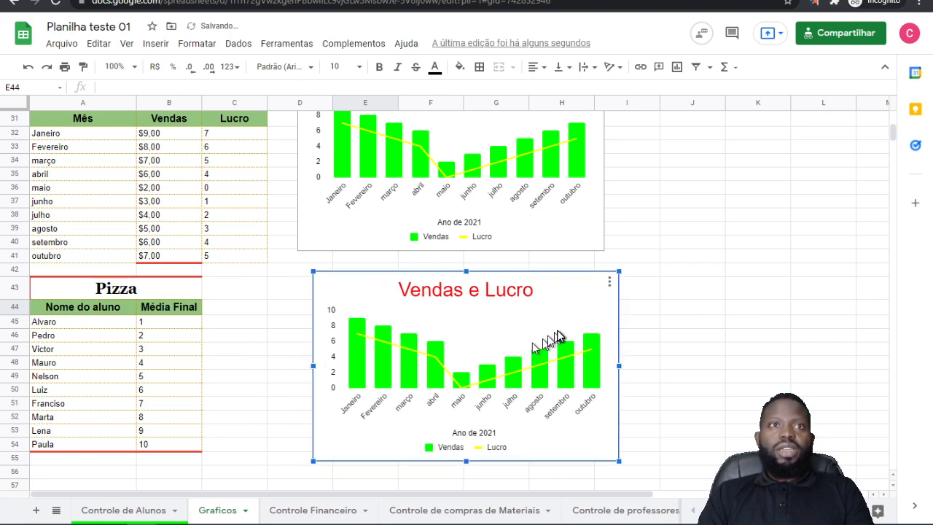
Step: Compare the two Vendas e Lucro charts and delete the duplicate beside the Pizza table
scroll(746, 250, up, 2)
scroll(745, 249, up, 1)
click(505, 305)
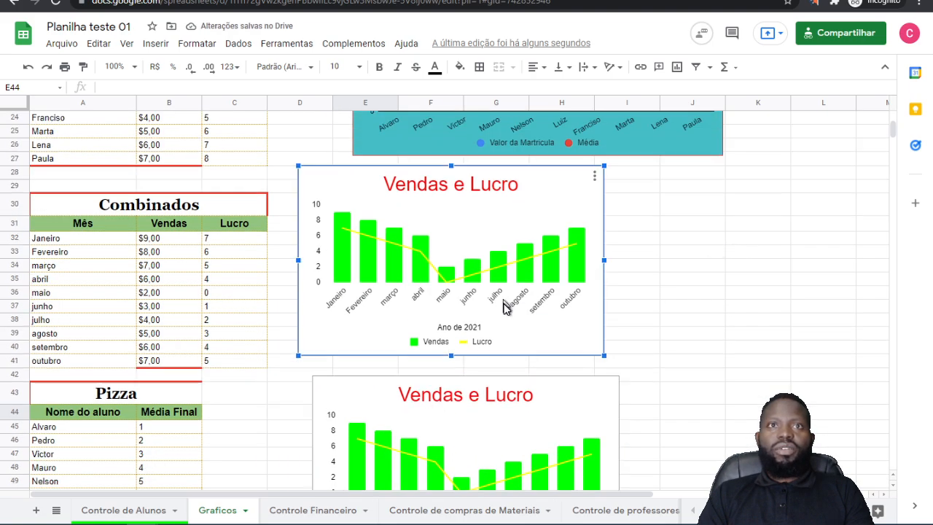
click(537, 473)
scroll(537, 473, down, 1)
click(610, 319)
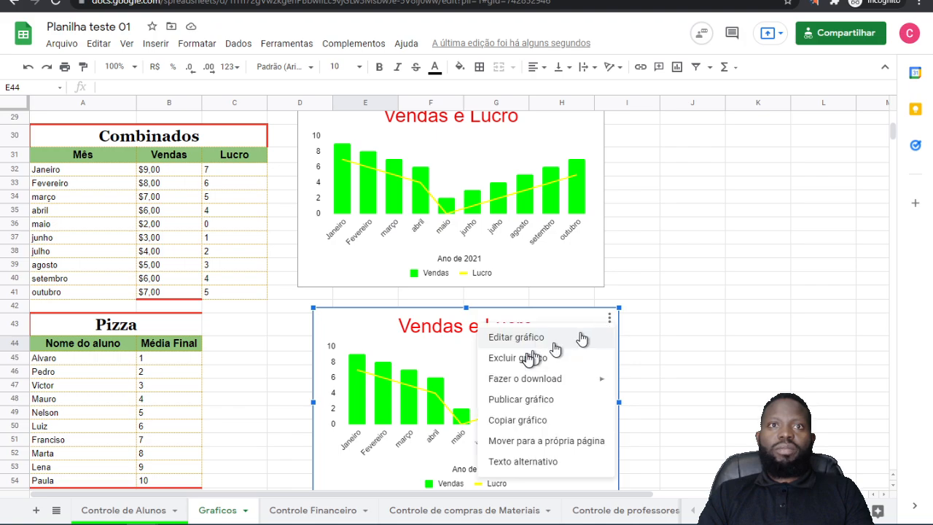
click(515, 358)
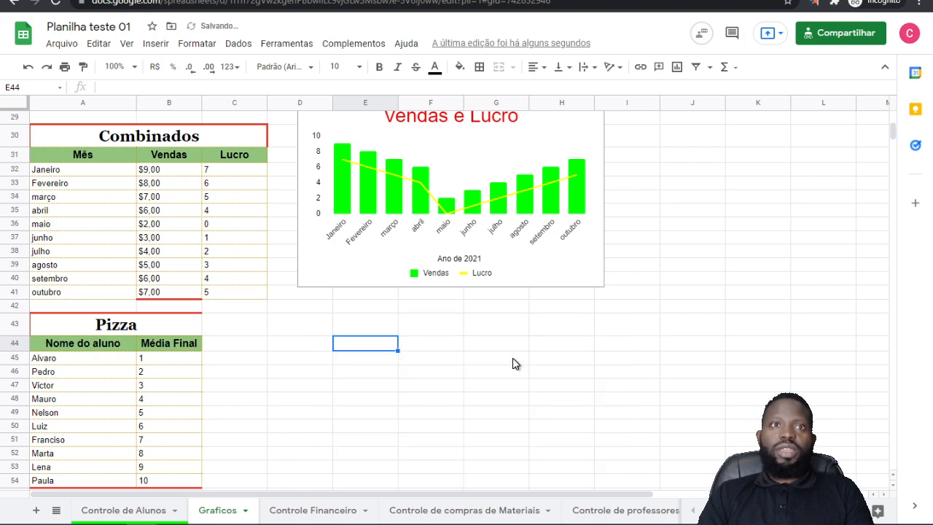
scroll(562, 226, up, 1)
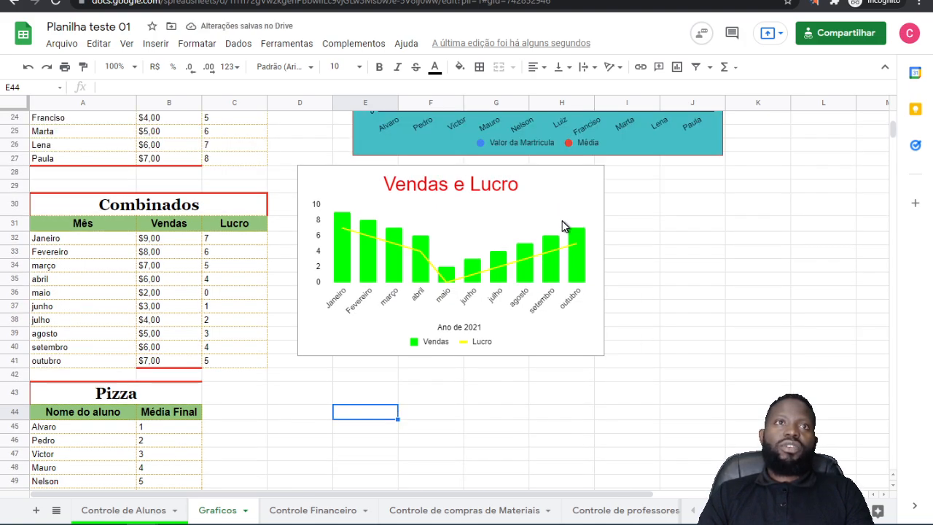
scroll(562, 226, down, 2)
click(290, 392)
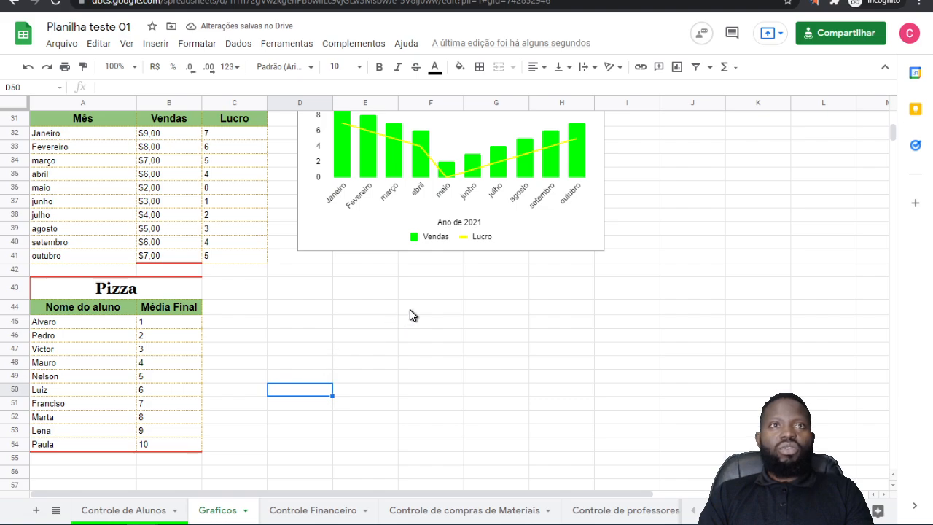
scroll(411, 315, down, 1)
scroll(546, 284, up, 1)
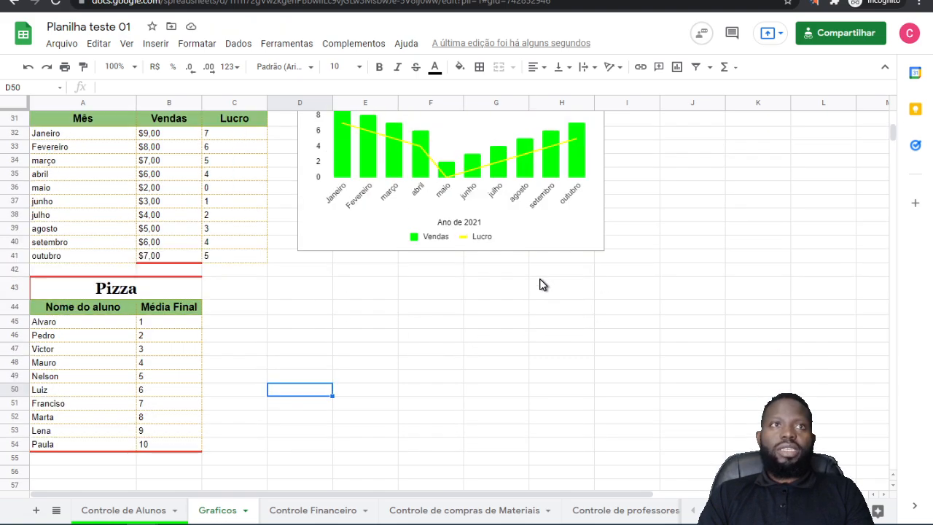
Step: Insert a chart from the Pizza table's range A43:B54
click(97, 293)
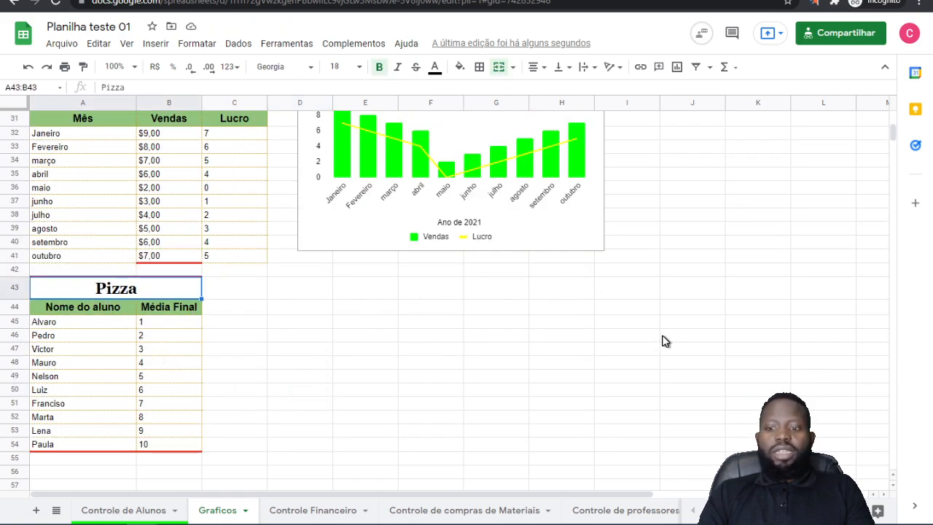
key(shift+Down)
key(shift+Down)
key(shift+Down)
key(shift+Down)
key(shift+Down)
key(shift+Down)
key(shift+Down)
key(shift+Down)
key(shift+Down)
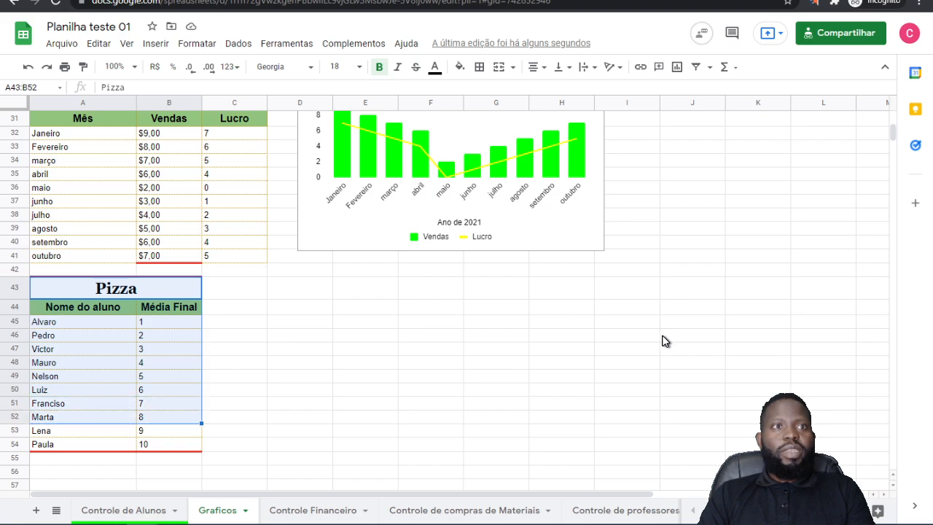
key(shift+Down)
key(shift+Down)
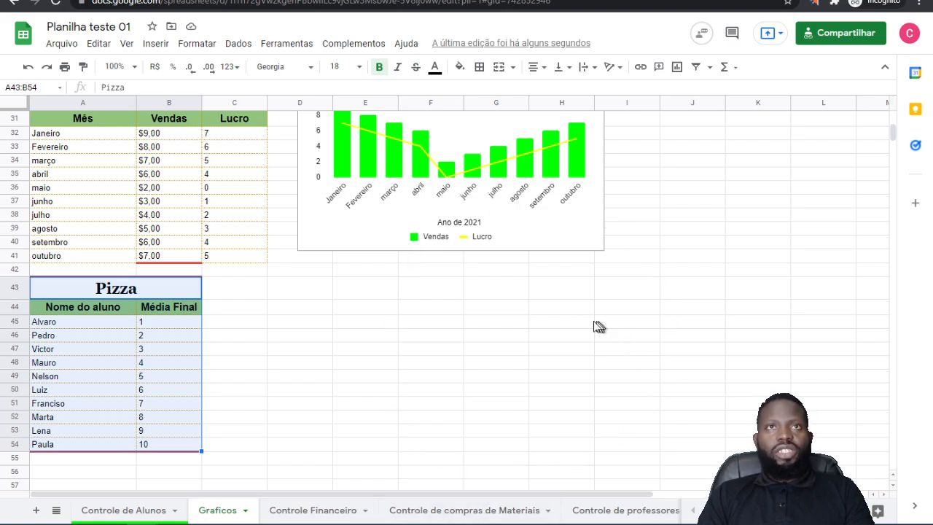
click(677, 67)
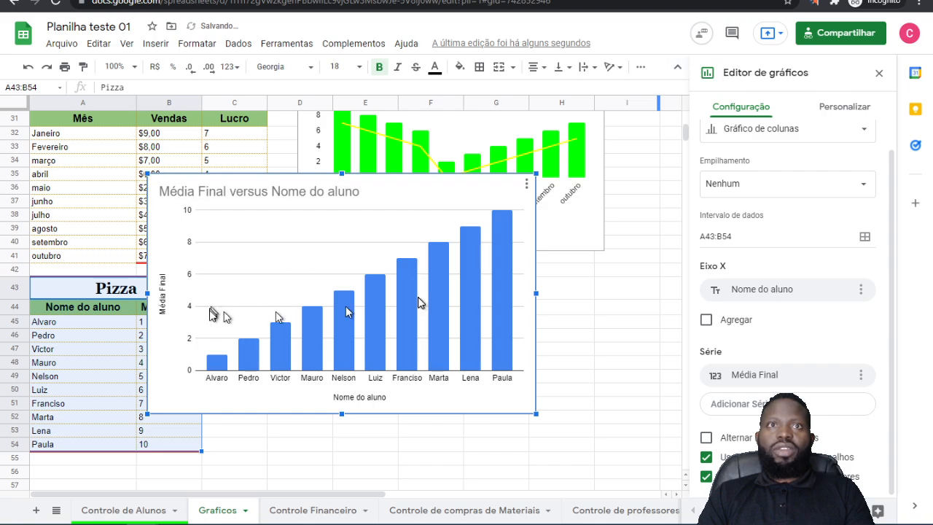
Step: Change the new Média Final chart's type to Gráfico de pizza
click(770, 138)
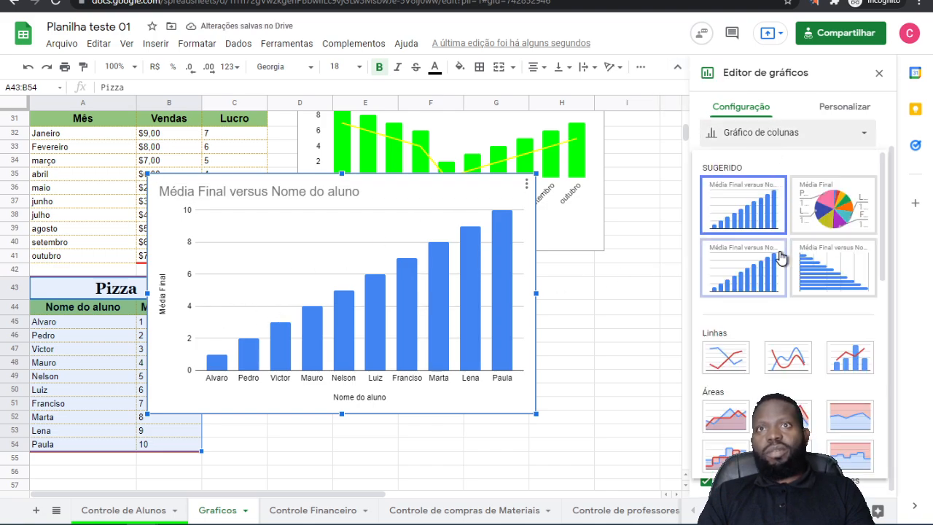
scroll(778, 263, down, 5)
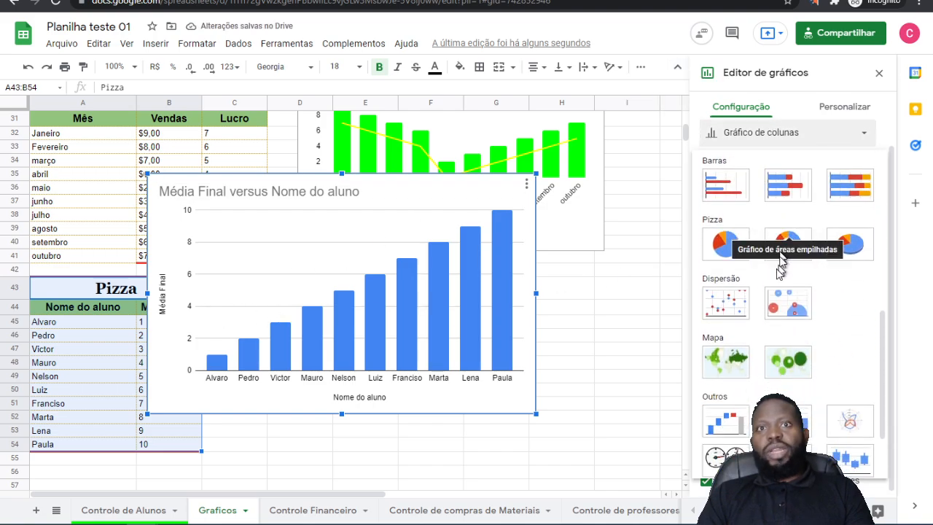
click(722, 247)
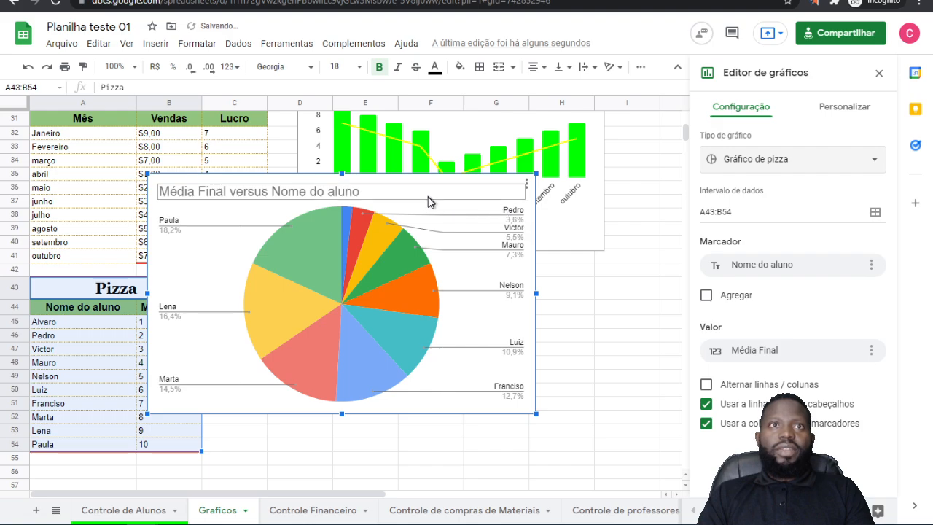
Step: Move the Média Final pie chart below the Vendas e Lucro chart, beside the Pizza table
drag(431, 202, 527, 296)
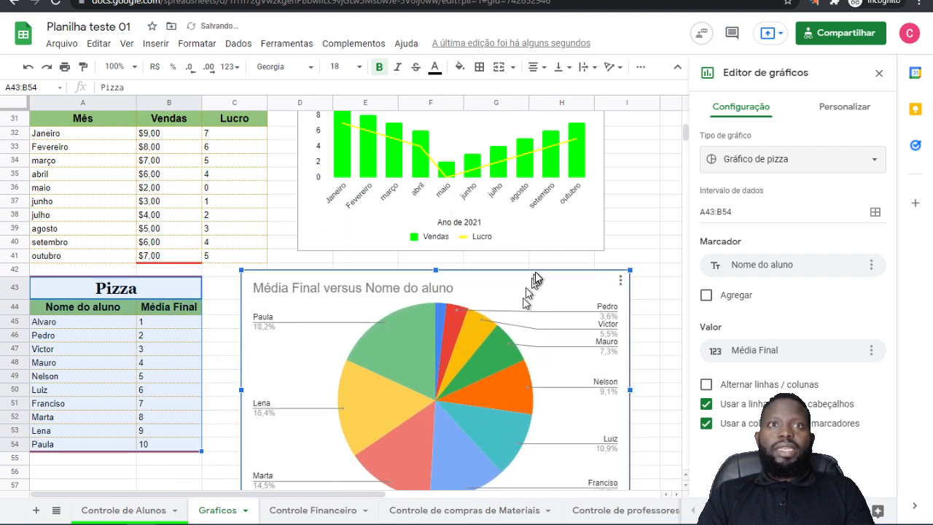
scroll(537, 277, down, 3)
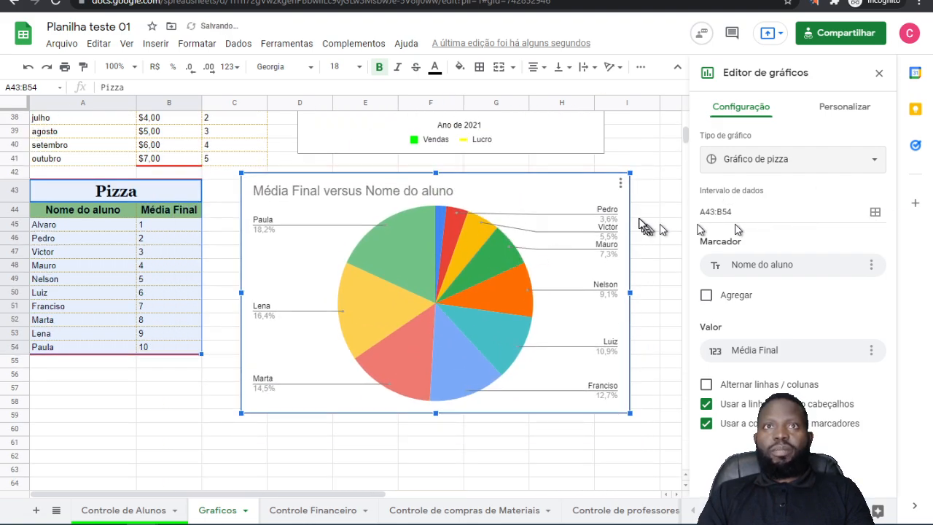
Step: Try the Gráfico de rosca and Gráfico de pizza em 3D types on the Média Final chart, and restore Gráfico de pizza
click(776, 166)
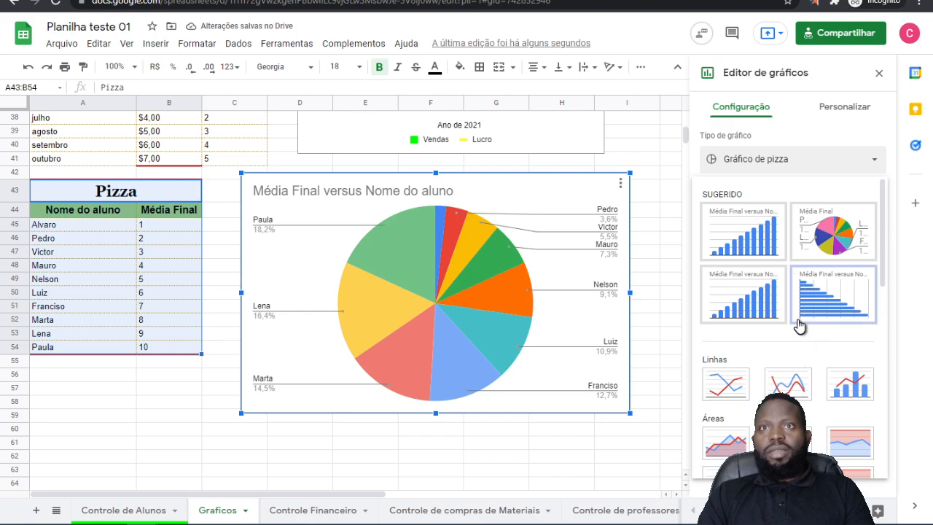
scroll(802, 313, down, 5)
click(788, 336)
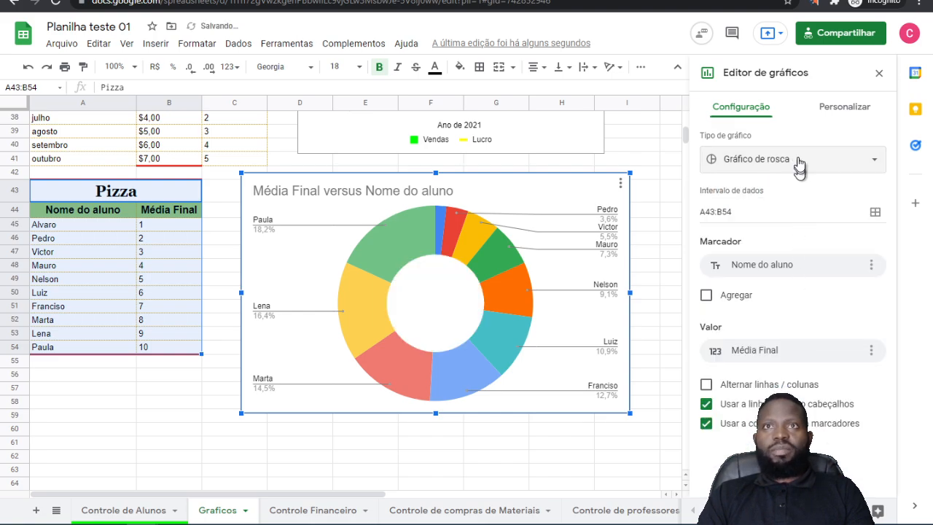
click(769, 166)
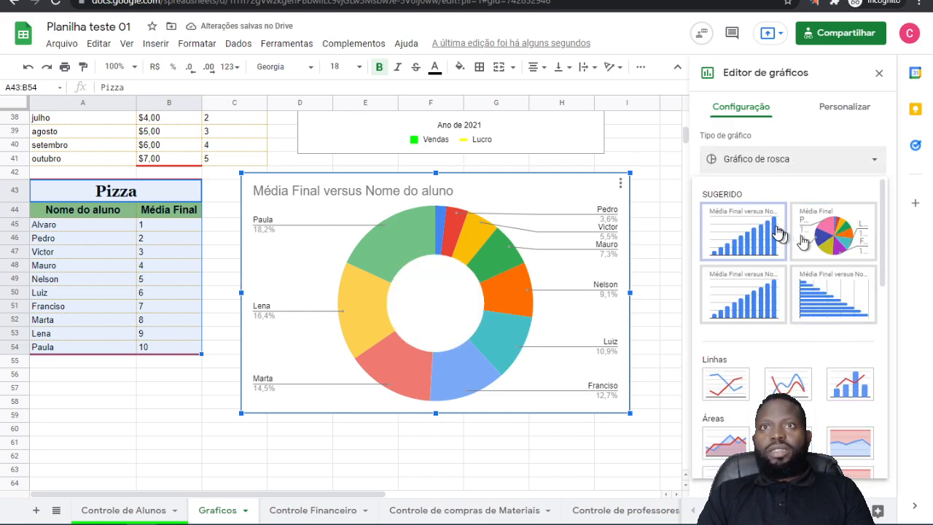
scroll(778, 234, down, 5)
click(850, 336)
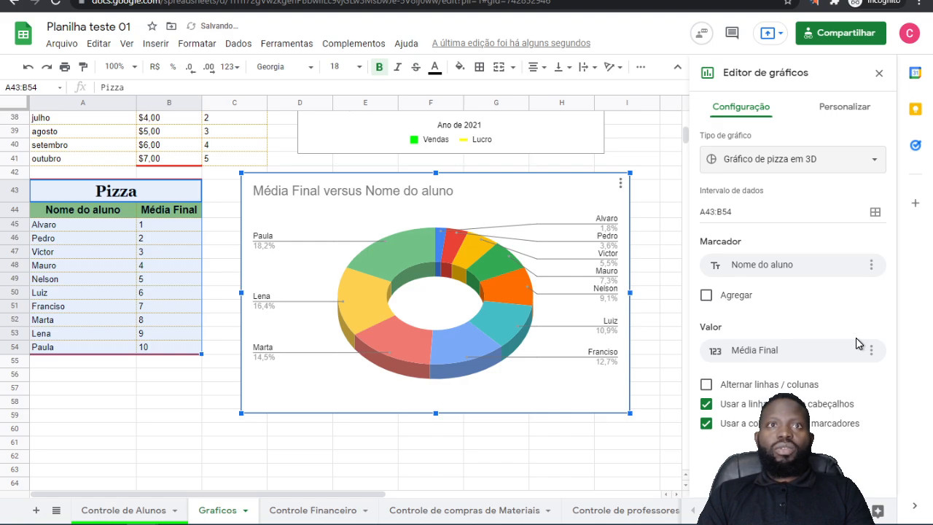
click(781, 162)
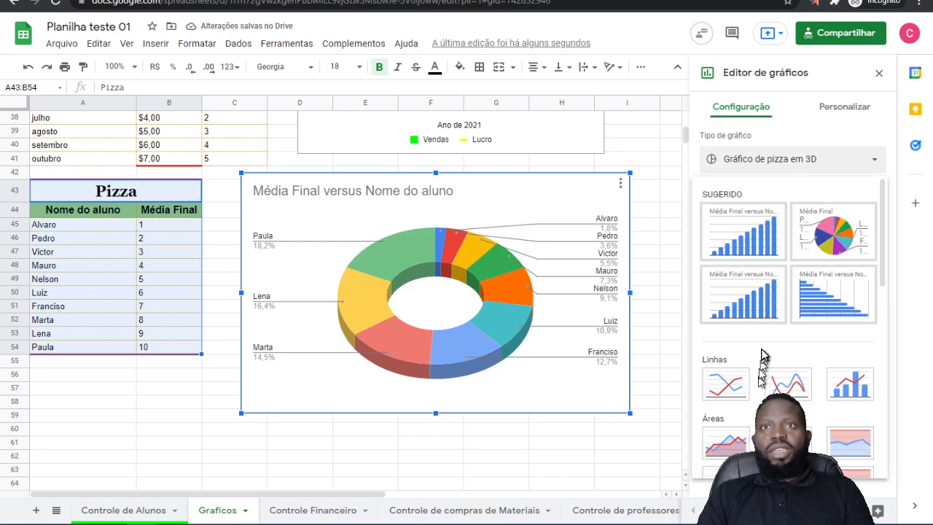
scroll(762, 361, down, 5)
click(723, 353)
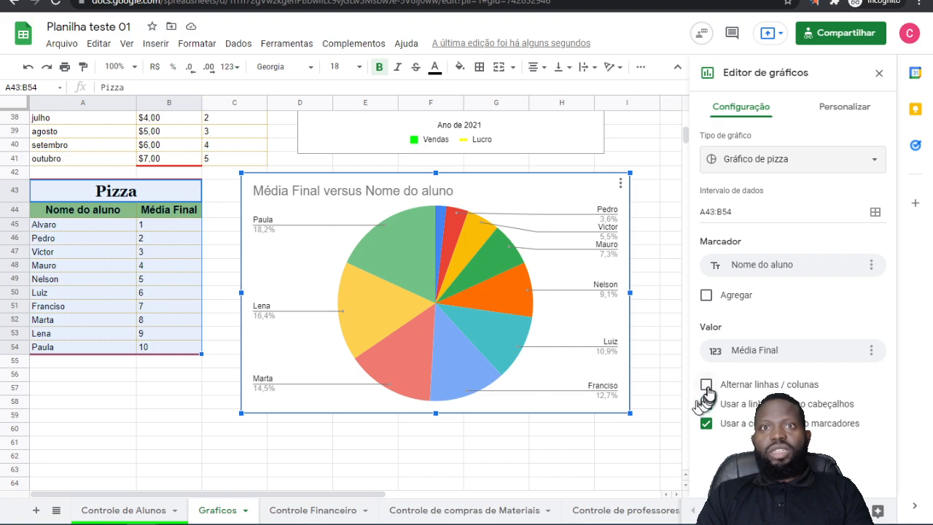
Step: Set the pie chart's font to Comic Sans MS in the chart style settings
click(848, 108)
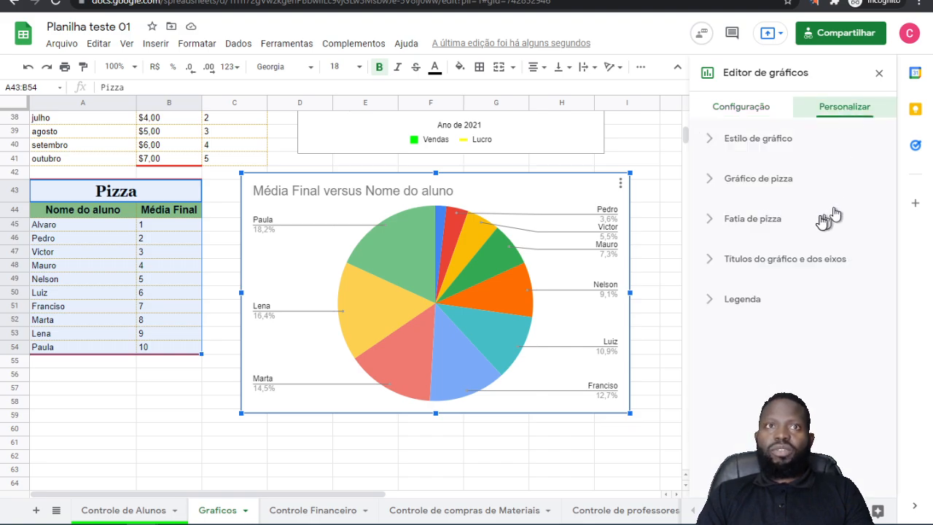
click(784, 140)
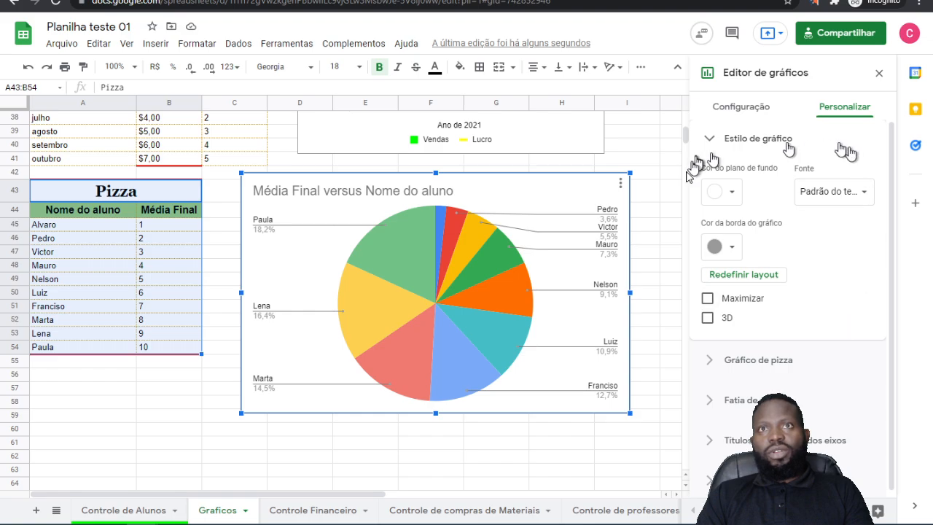
click(727, 191)
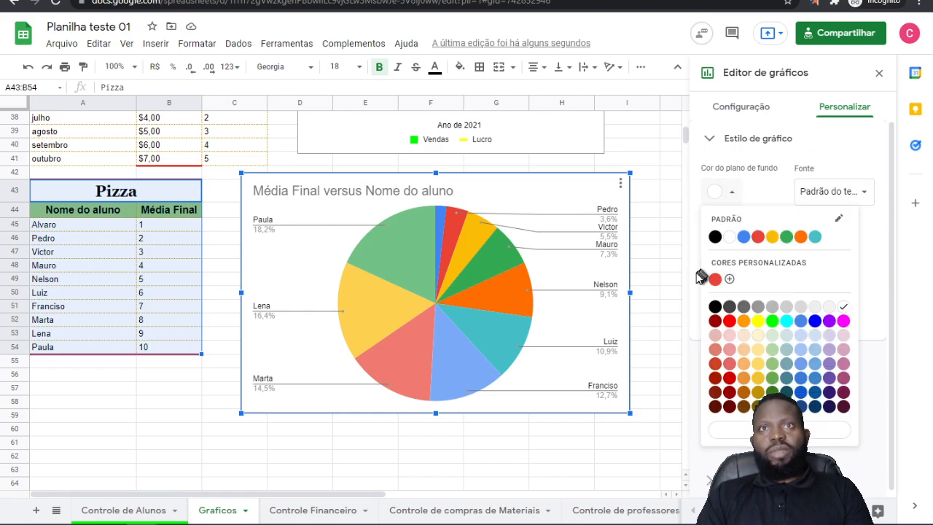
click(737, 191)
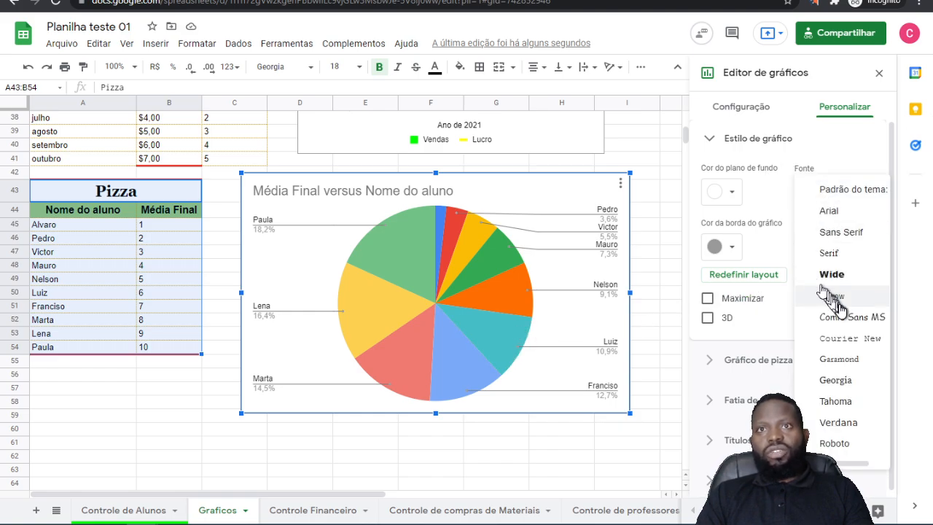
click(839, 318)
Step: Keep the white chart background and set the chart's border color to dark gray
click(733, 197)
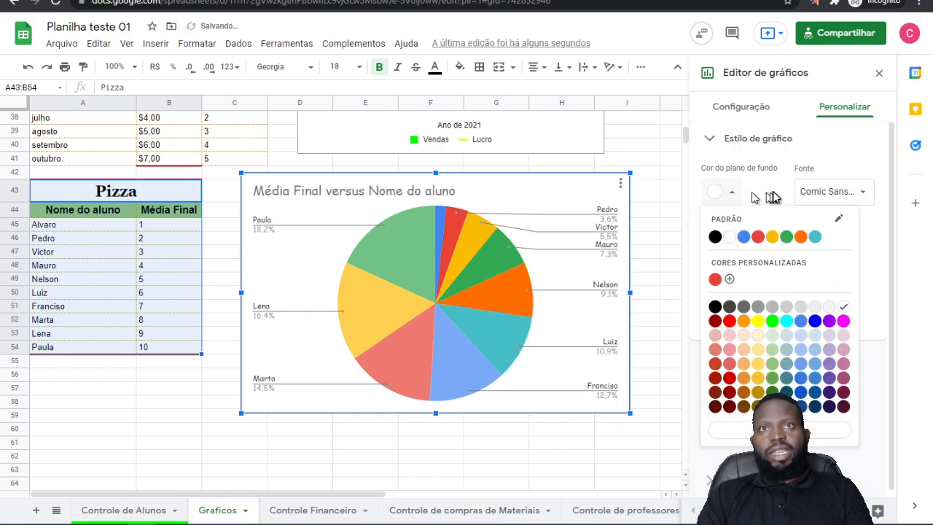
click(747, 197)
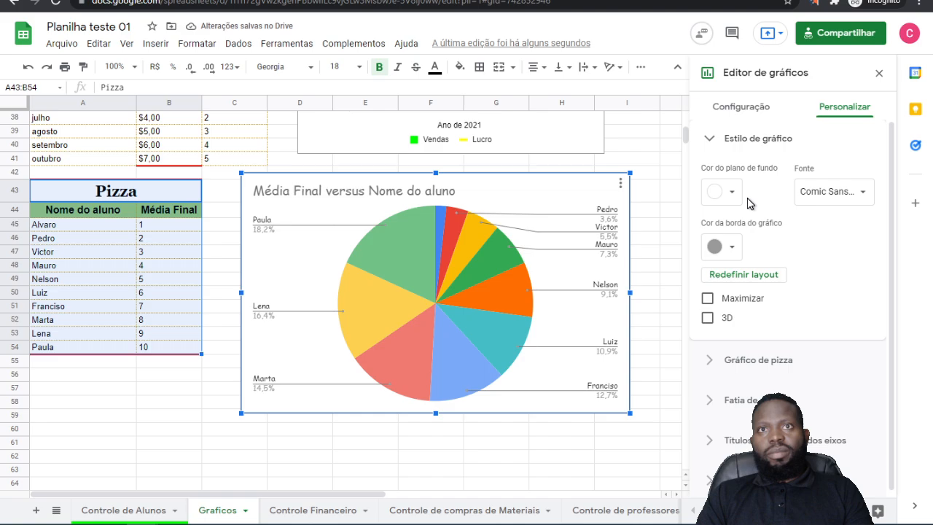
click(732, 252)
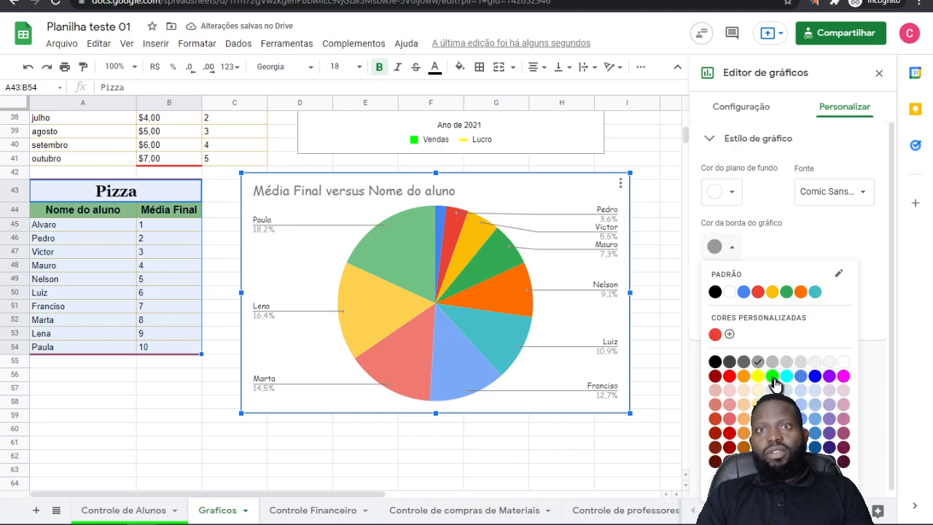
click(729, 362)
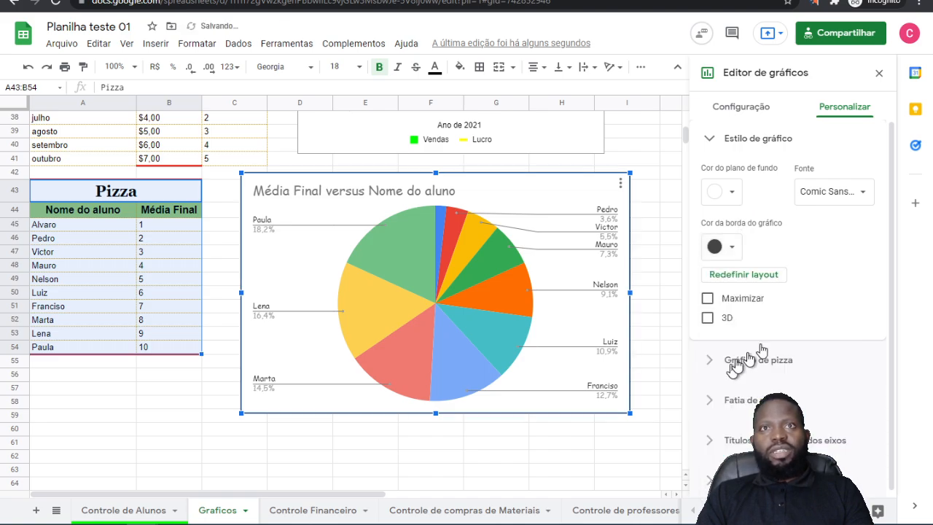
Step: Try maximizing the pie chart, turn that off again, and enable the 3D option
click(707, 298)
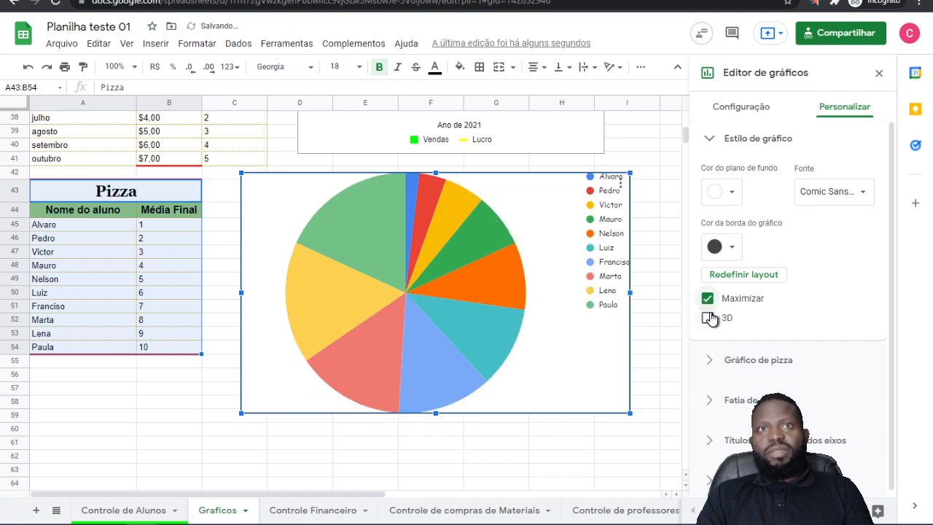
click(707, 298)
click(708, 318)
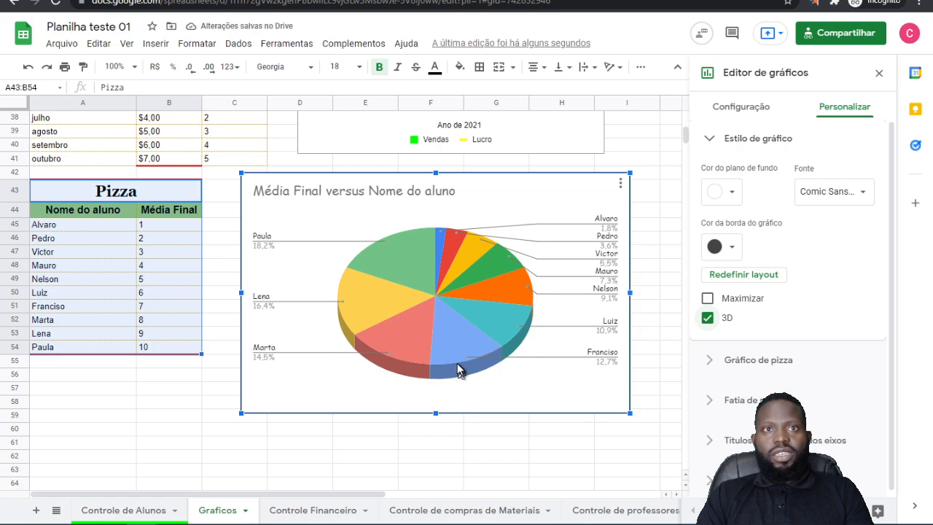
Step: Try donut hole sizes of 25%, 75% and 50% in the pie chart settings
click(747, 360)
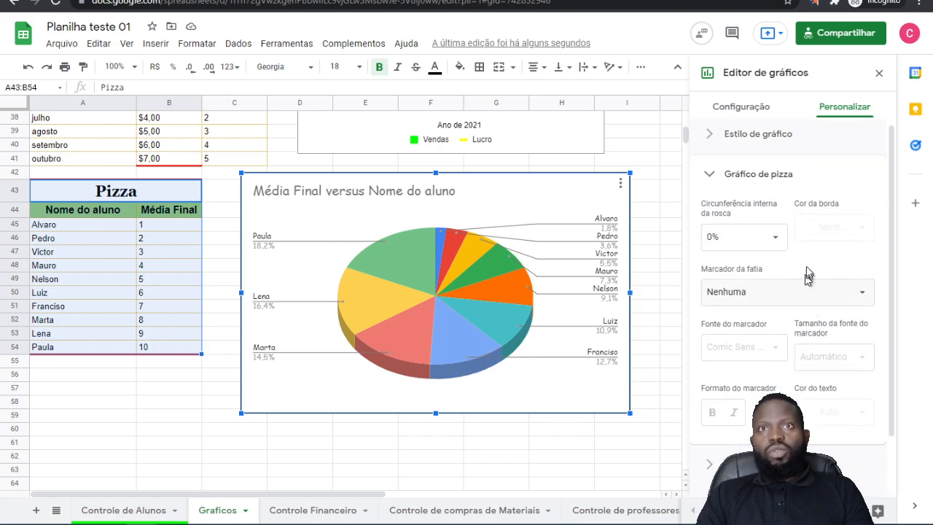
click(726, 236)
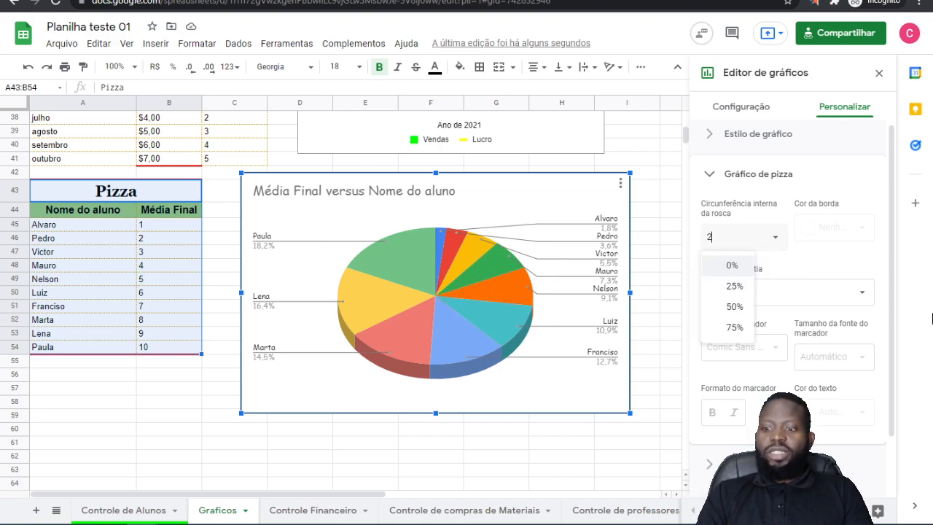
click(734, 286)
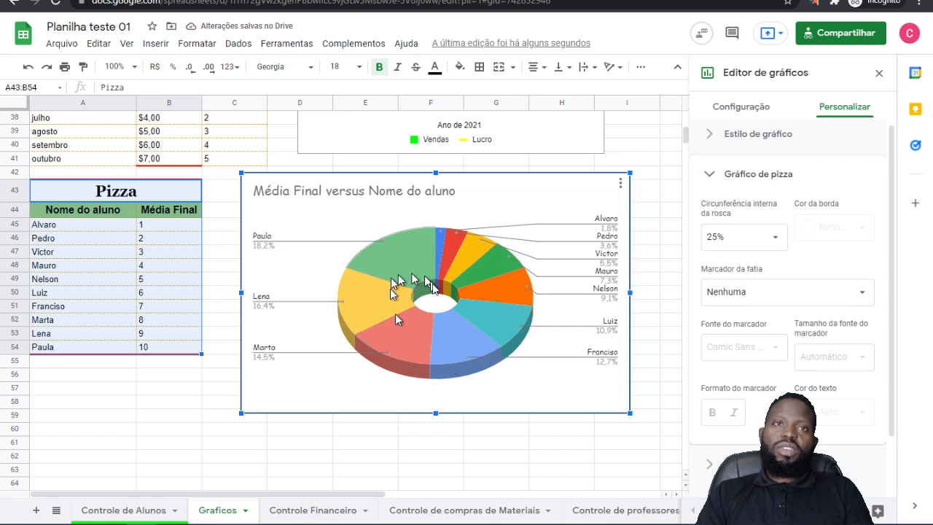
click(722, 237)
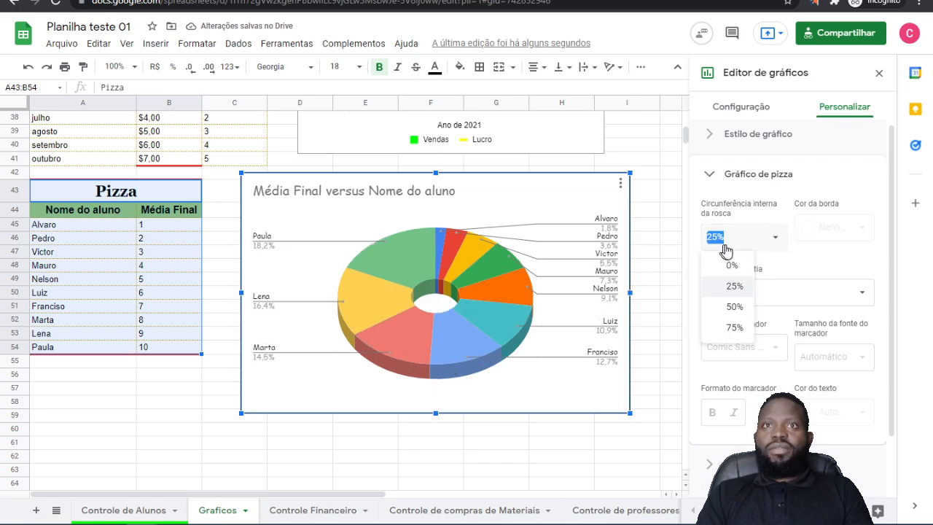
click(735, 329)
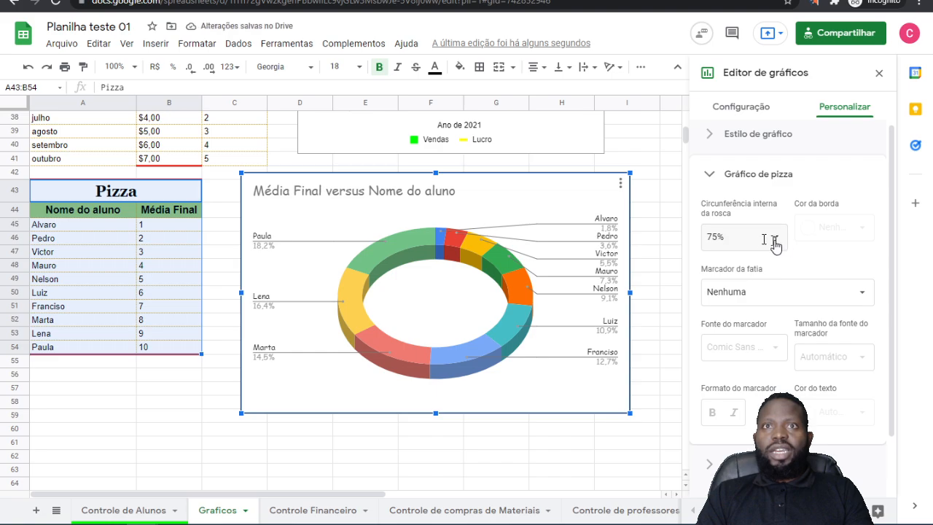
click(773, 241)
click(738, 307)
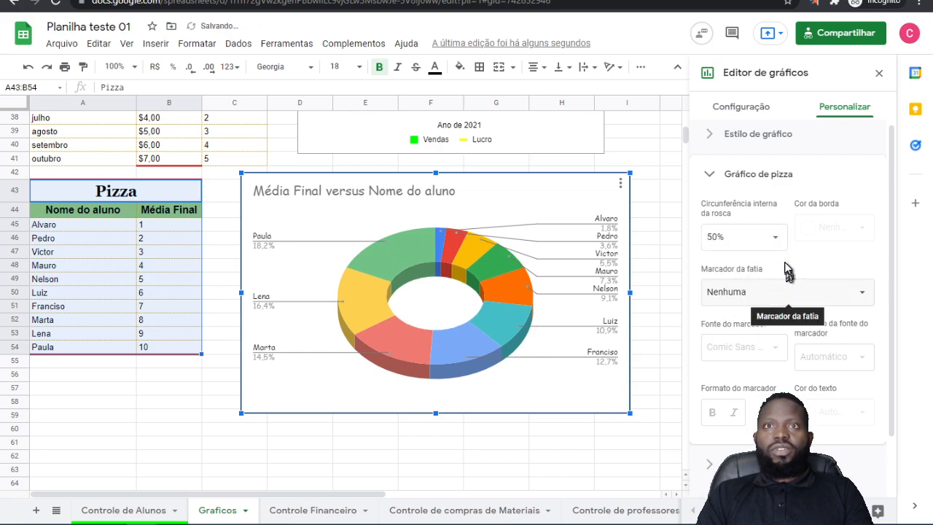
Step: Enter a custom donut hole size of 15% for the 3D pie chart
drag(726, 237, 618, 248)
key(BackSpace)
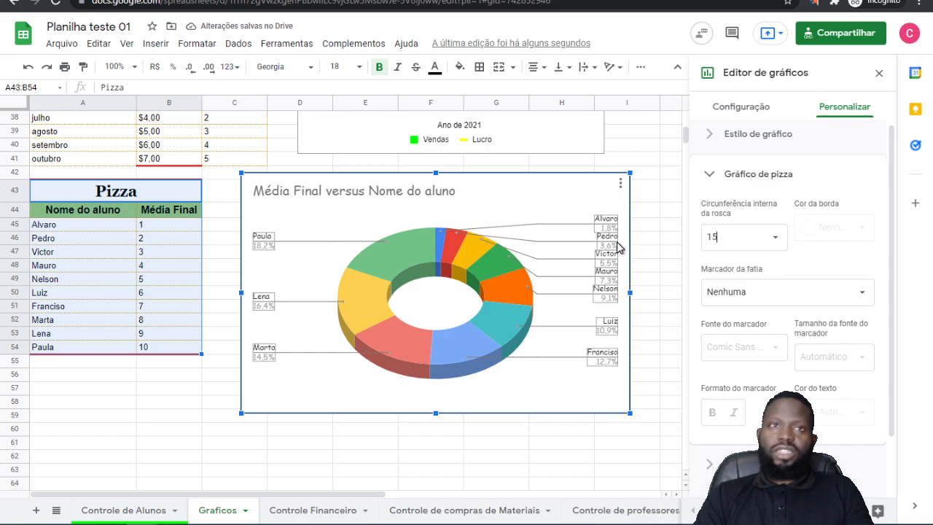
click(775, 241)
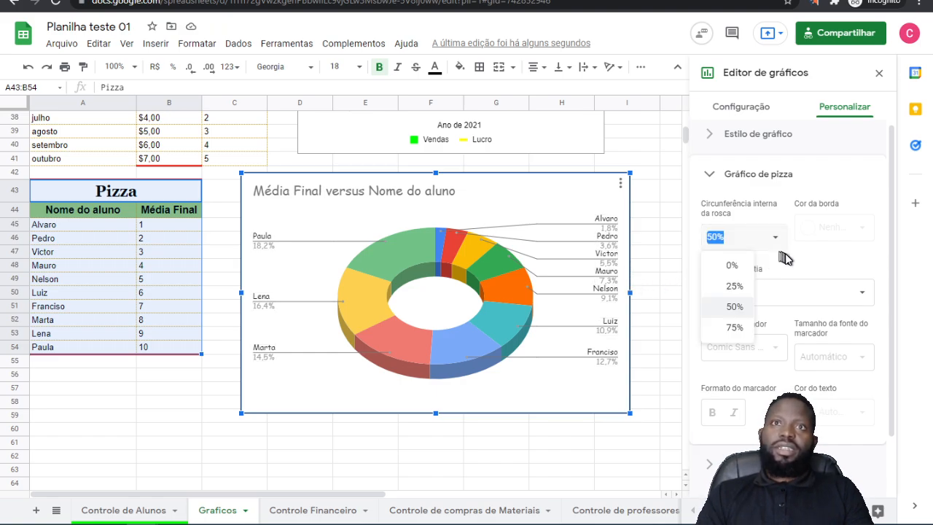
click(756, 248)
click(754, 237)
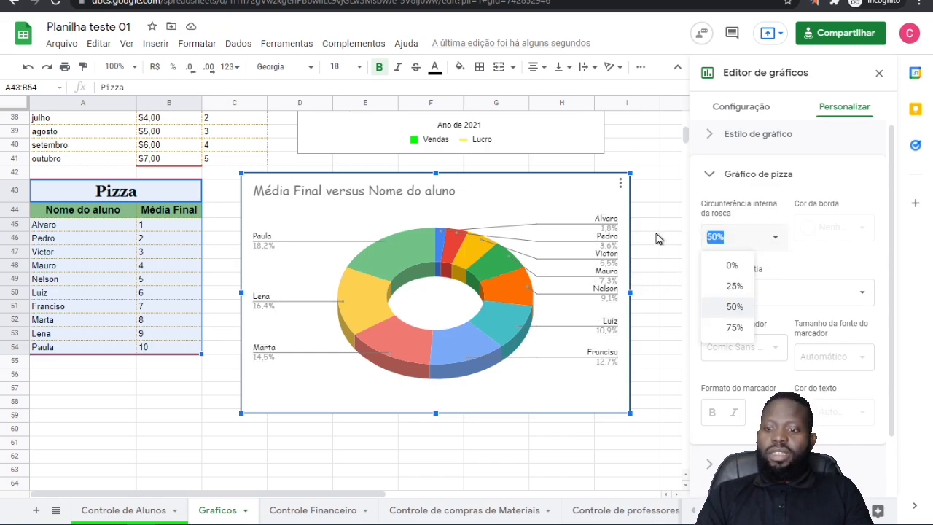
key(Return)
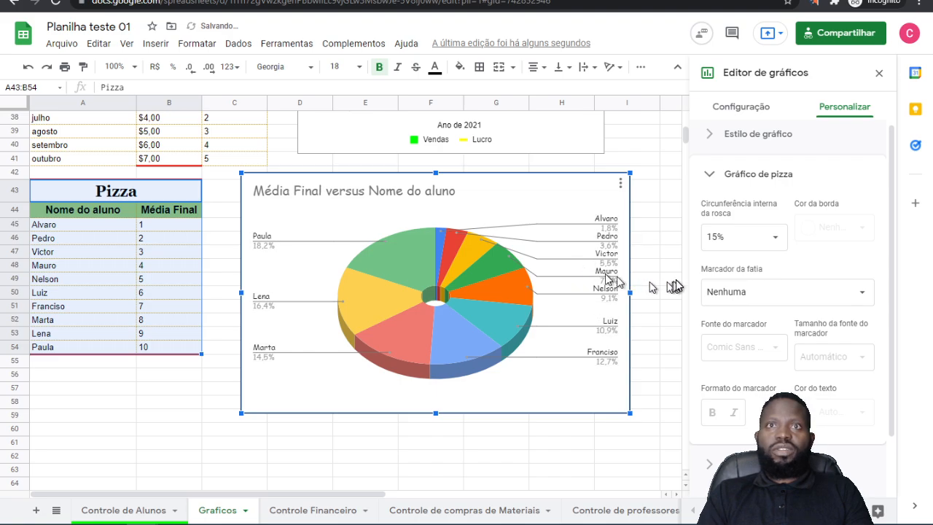
Step: Set the pie chart's donut hole size to 20%
click(736, 237)
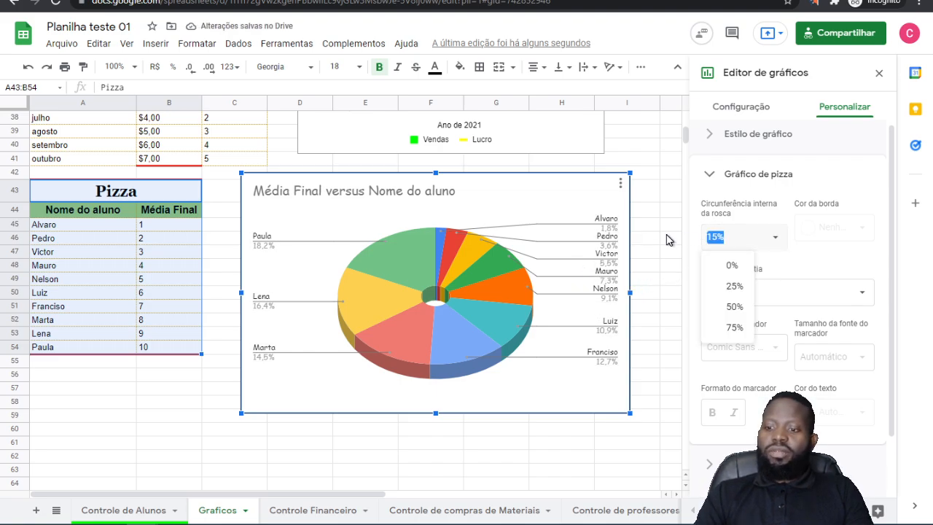
text(20)
key(Return)
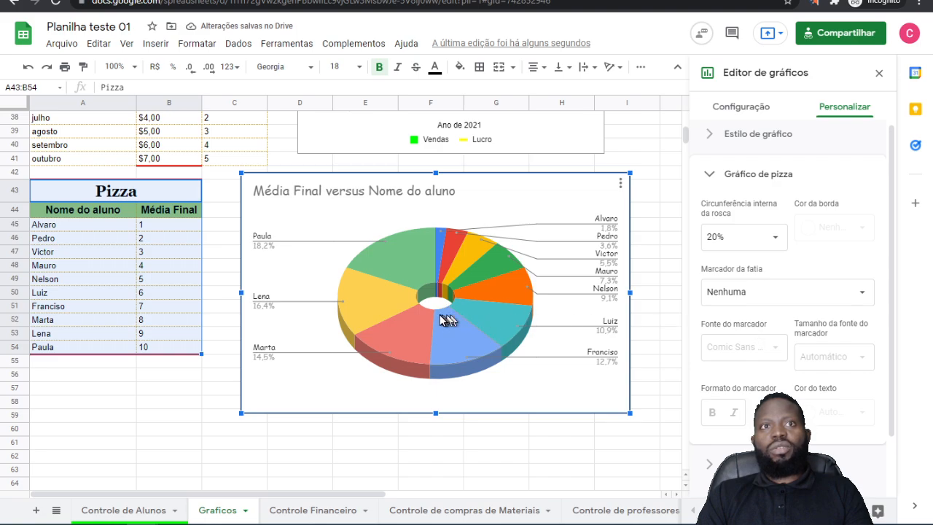
Step: Try Legenda and Valor as the slice labels, and settle on Valor e porcentagem
click(769, 295)
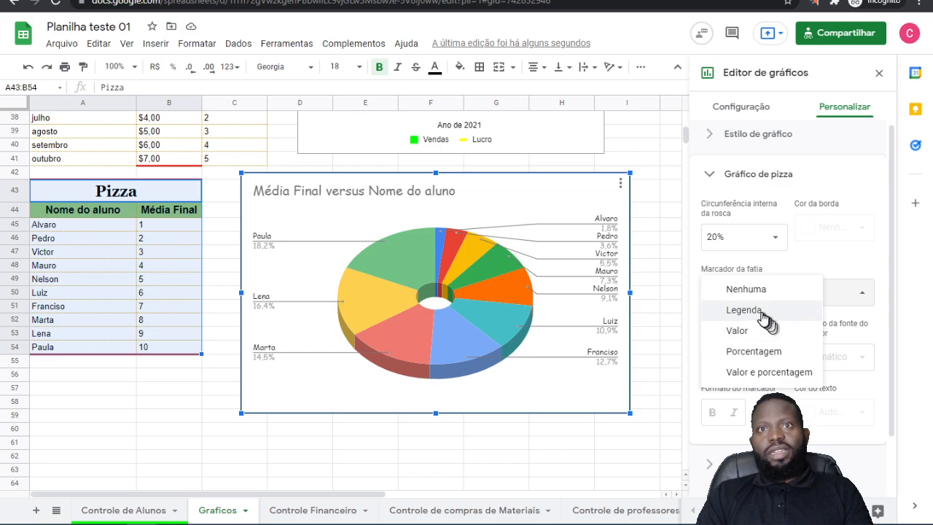
click(764, 314)
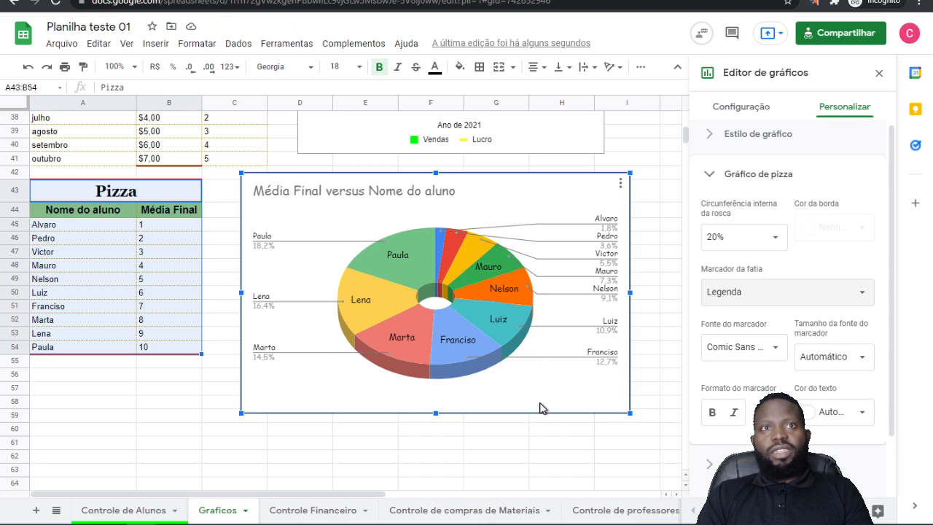
click(760, 298)
click(737, 310)
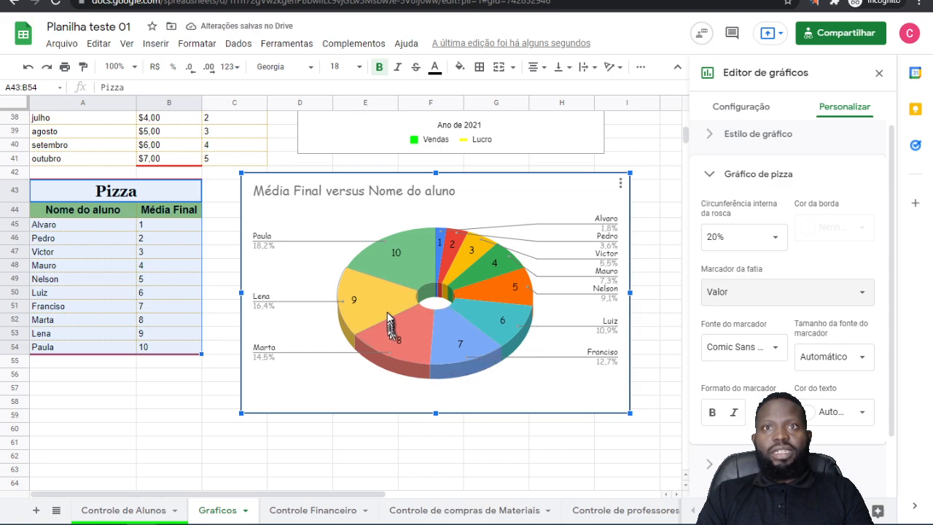
click(747, 292)
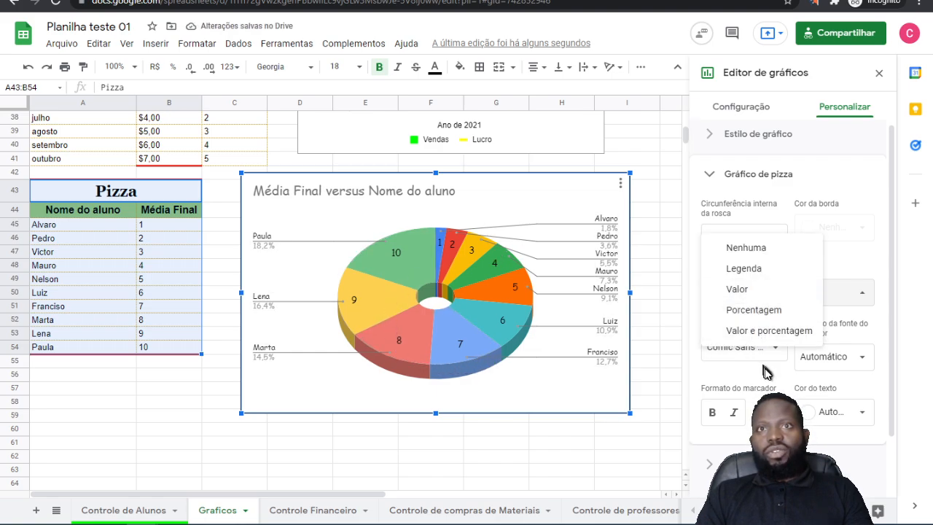
click(769, 332)
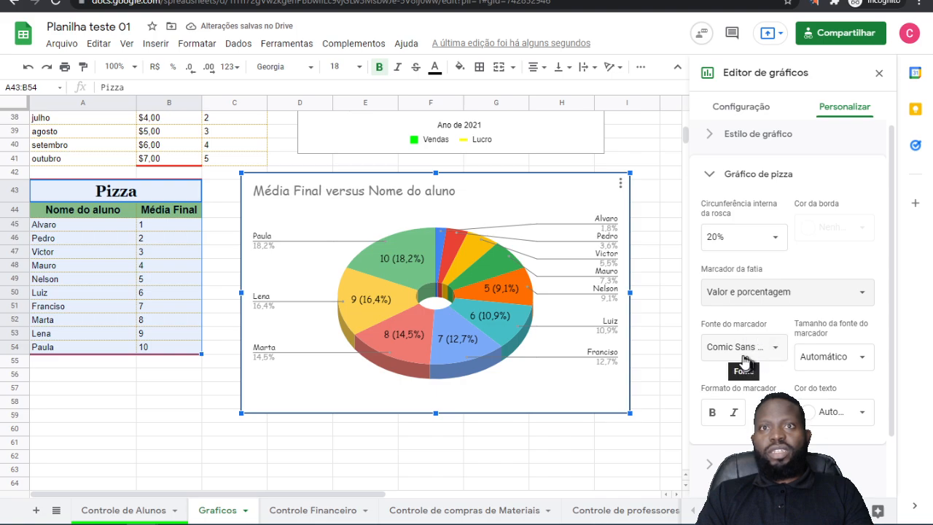
Step: Try Porcentagem as the pie chart's slice label, and settle on Valor
click(764, 293)
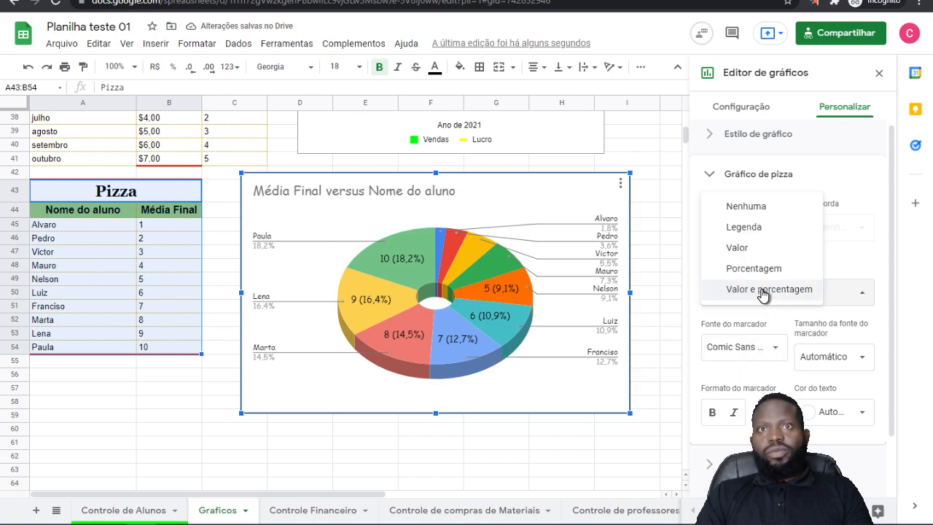
click(765, 269)
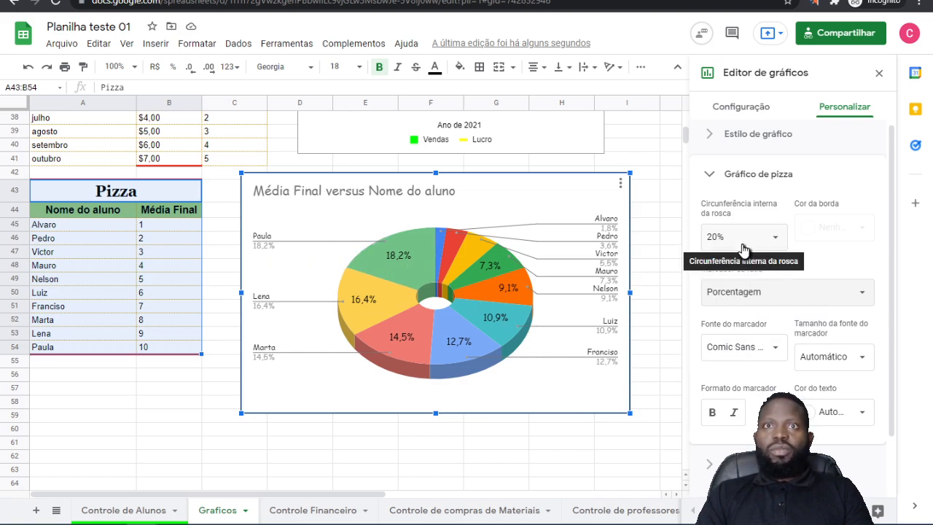
click(733, 299)
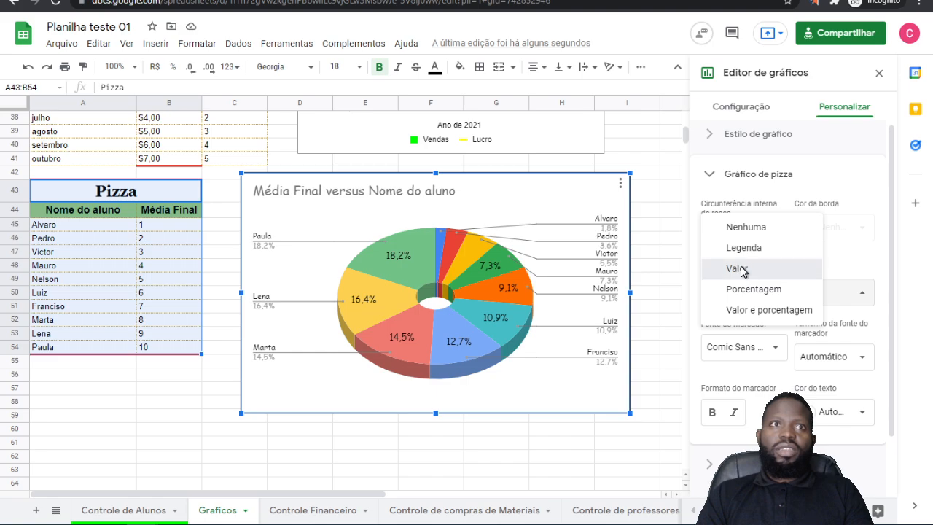
click(742, 270)
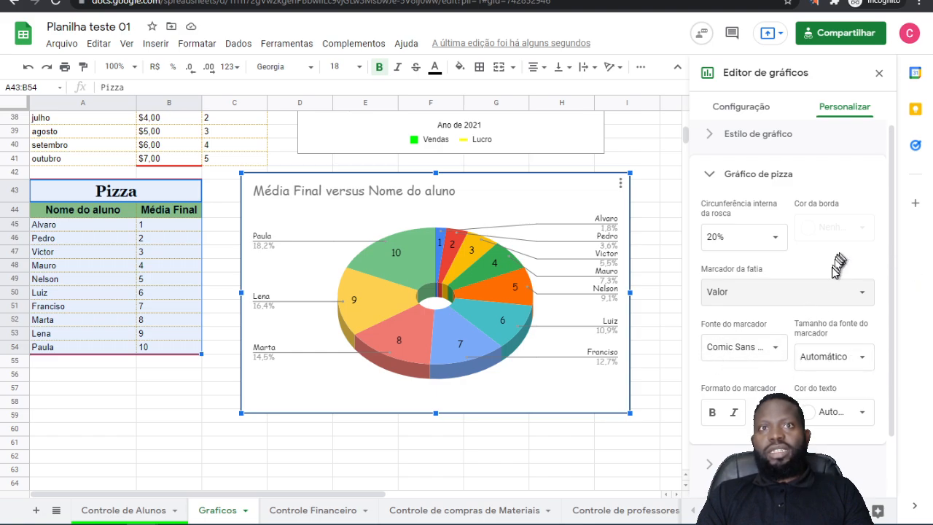
Step: Color the pie slice with value 1 magenta and set its distance from the center to 25%
scroll(813, 321, down, 1)
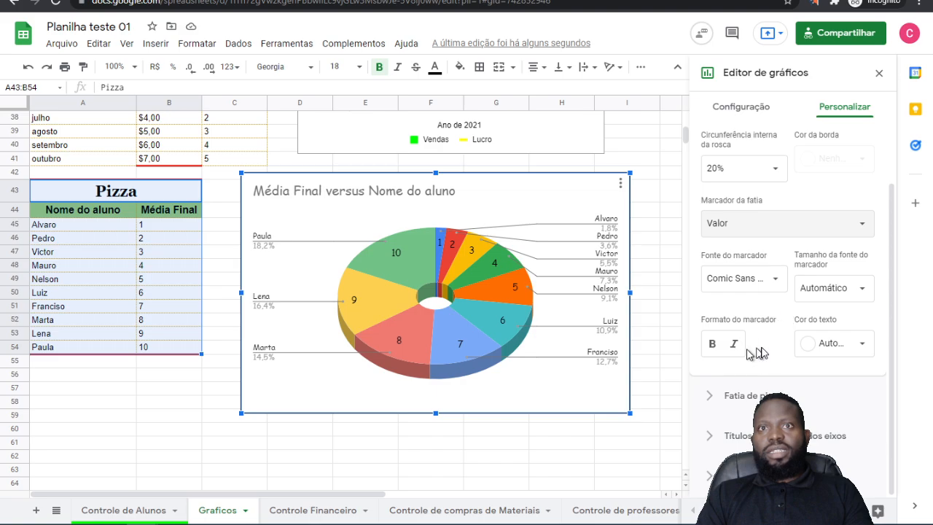
click(733, 396)
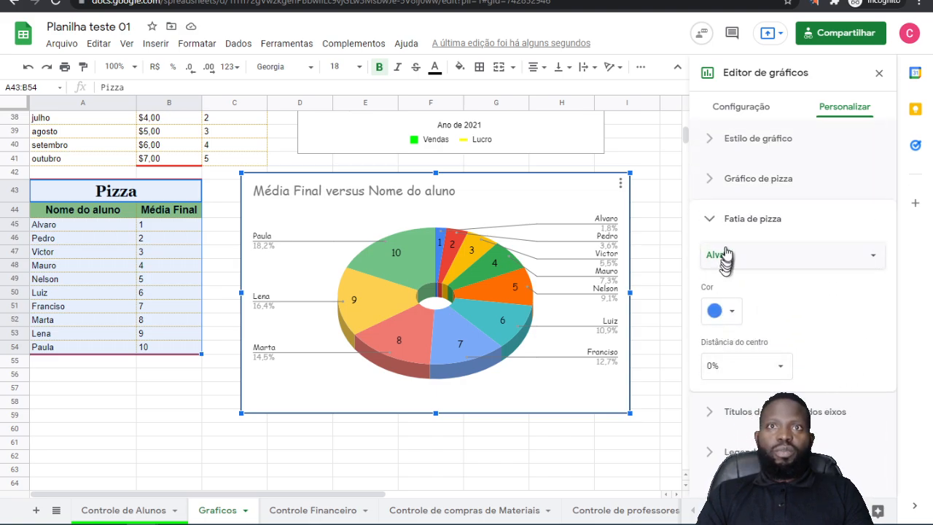
click(732, 313)
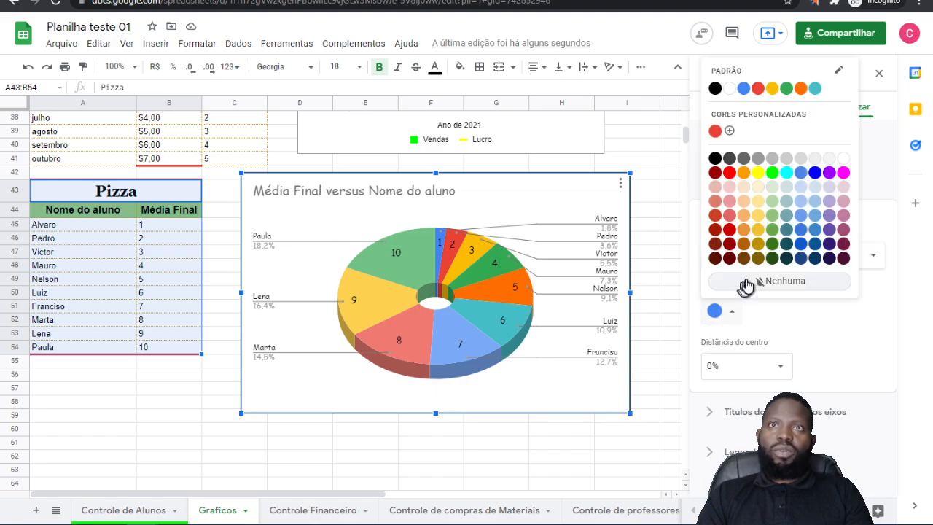
click(844, 173)
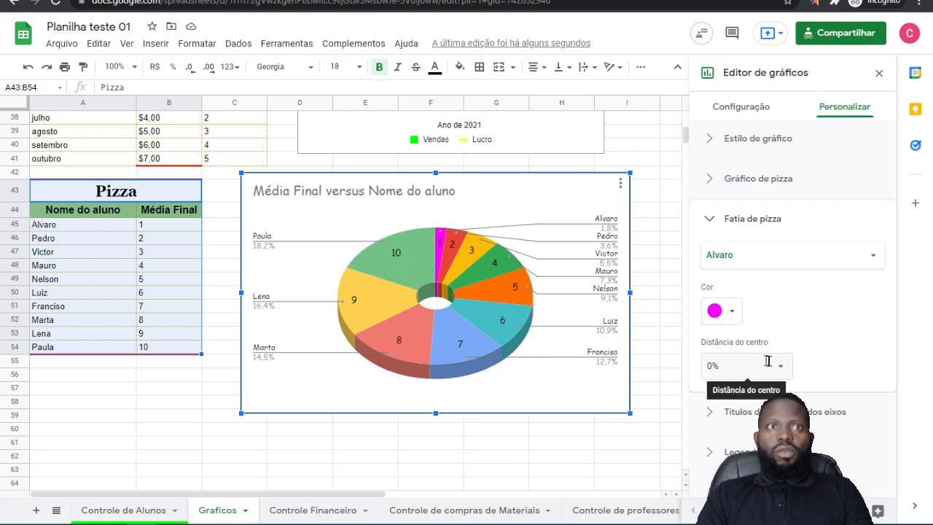
click(711, 366)
click(735, 415)
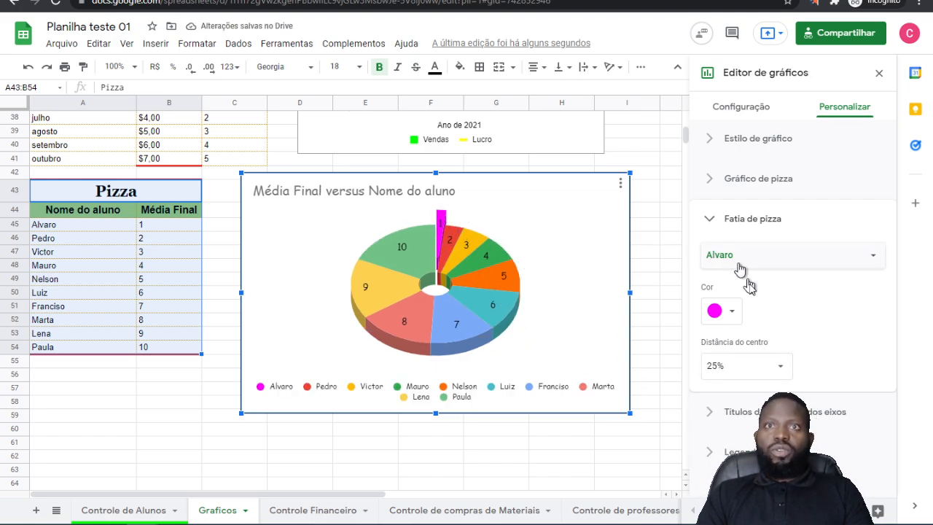
Step: Color the pie slice with value 10 dark green and set its distance from the center to 25%
click(833, 261)
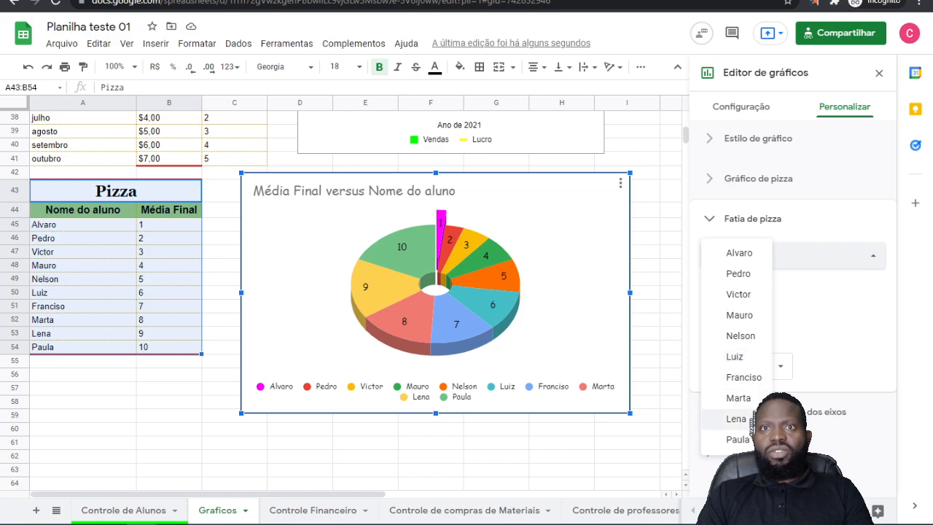
click(740, 440)
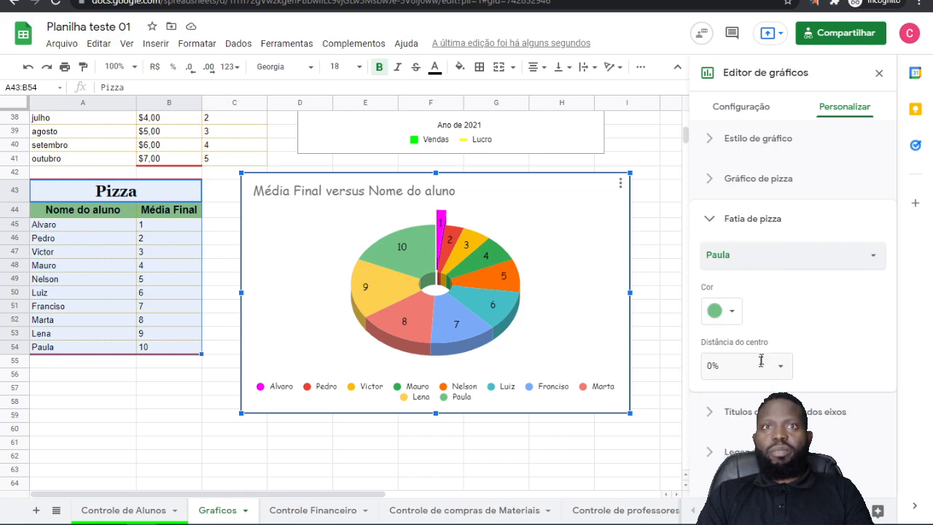
click(732, 315)
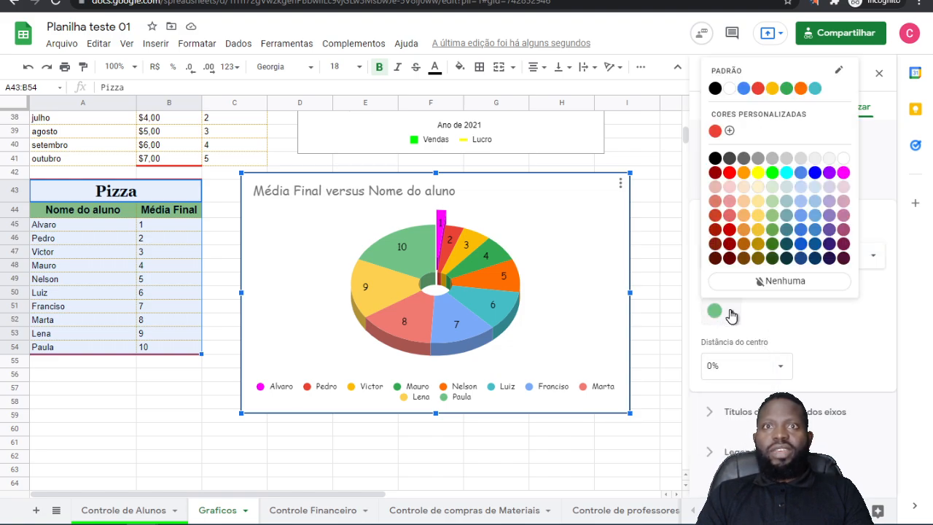
click(774, 257)
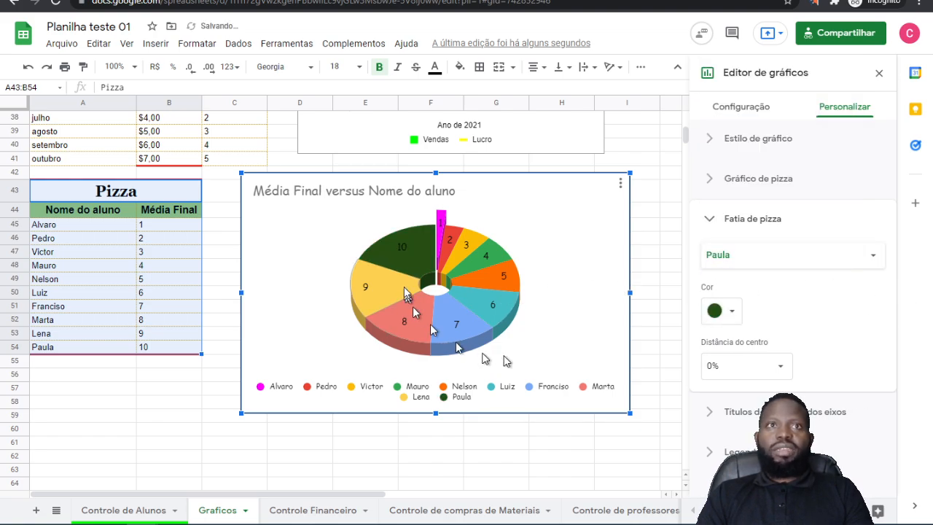
click(745, 364)
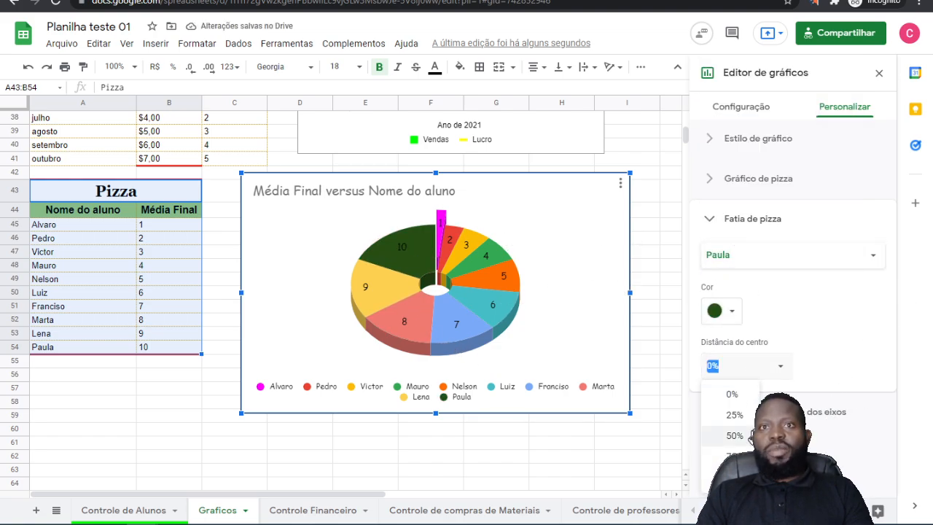
click(735, 415)
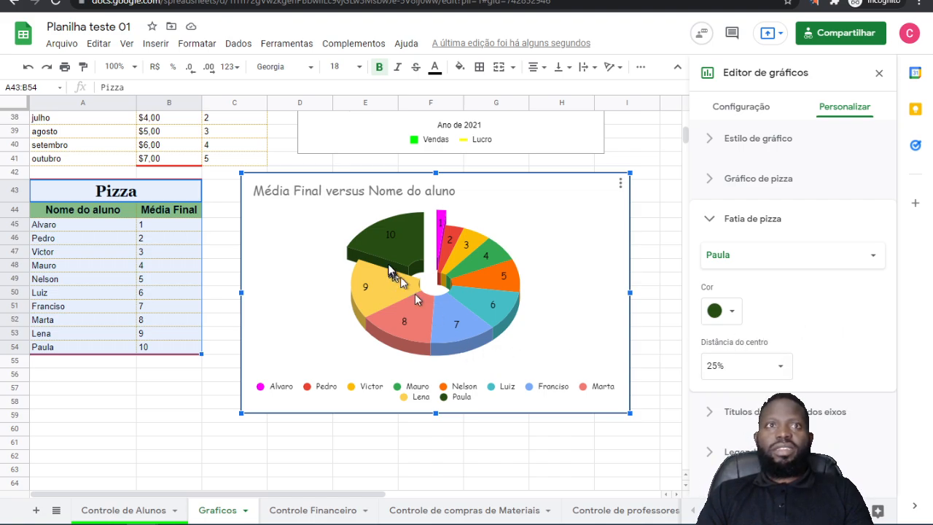
Step: Try center distances of 75% for the value 10 slice, and 50% and 75% for the value 1 slice
click(746, 363)
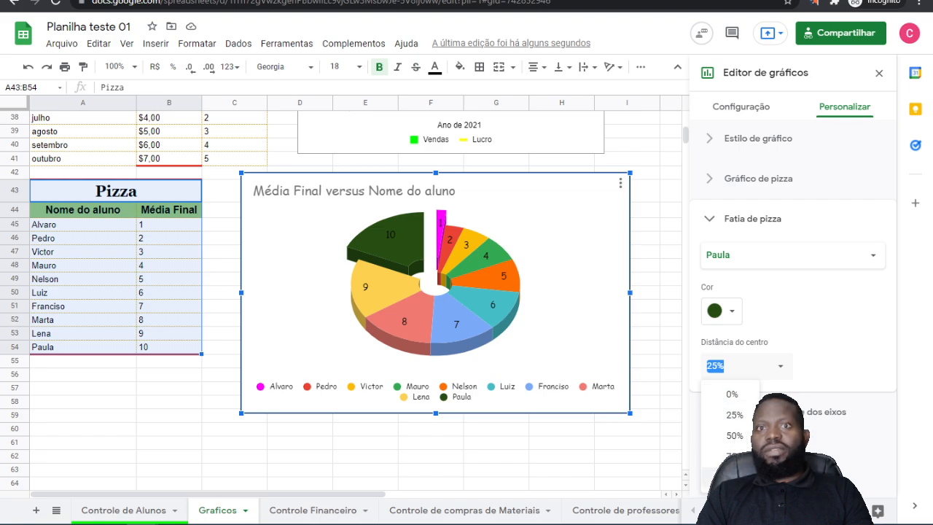
click(732, 456)
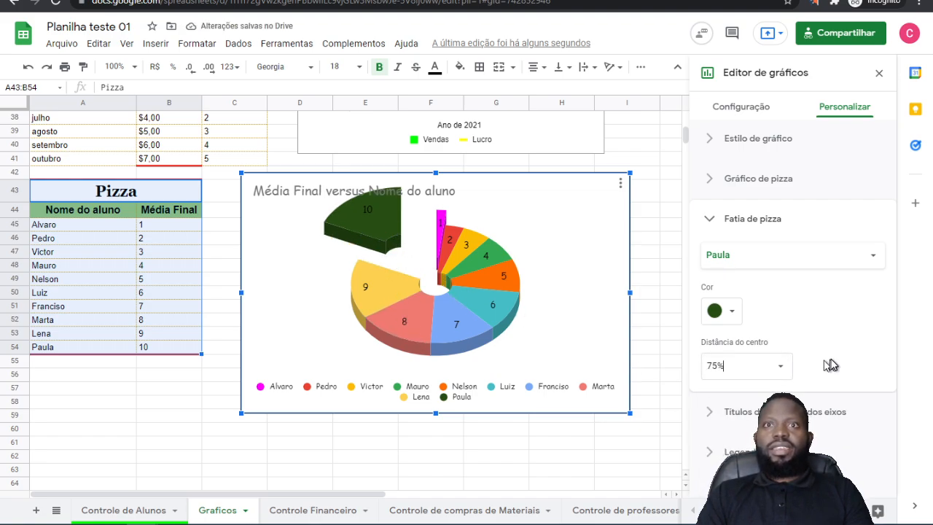
click(873, 255)
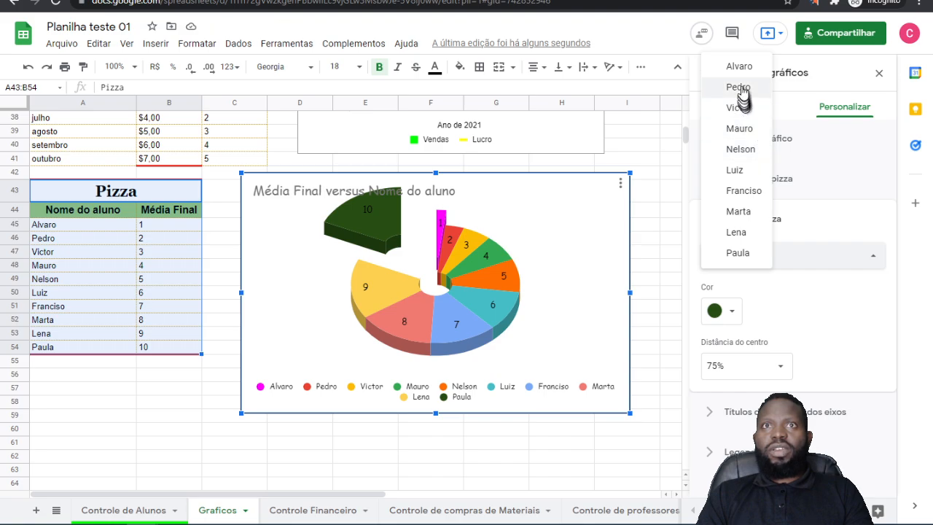
click(740, 66)
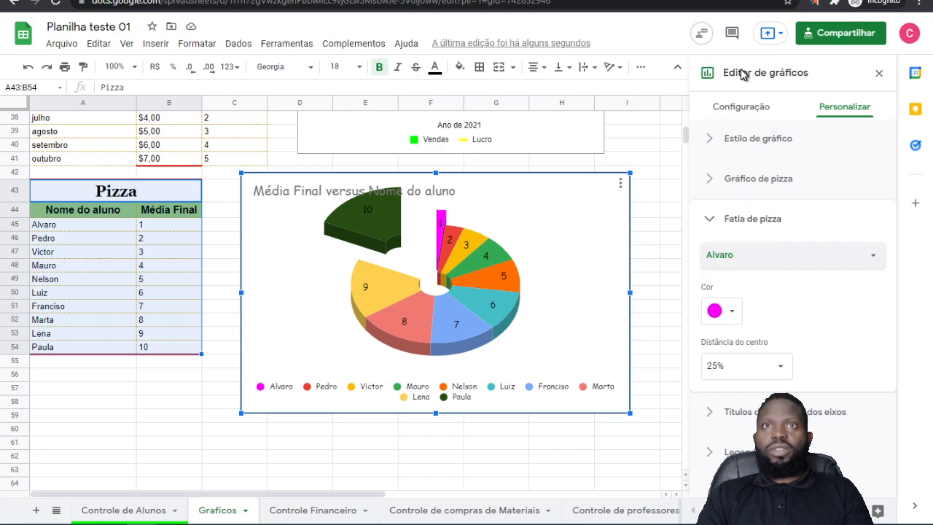
click(742, 367)
click(734, 436)
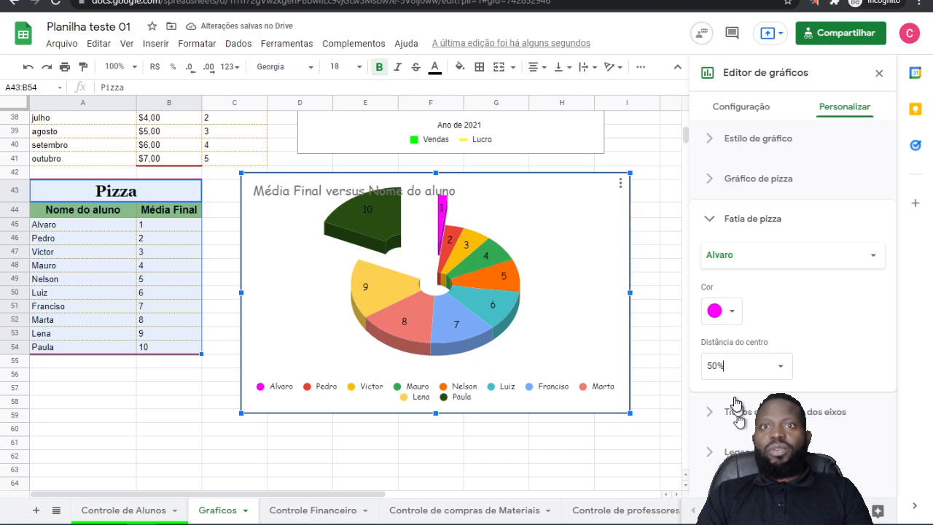
click(777, 372)
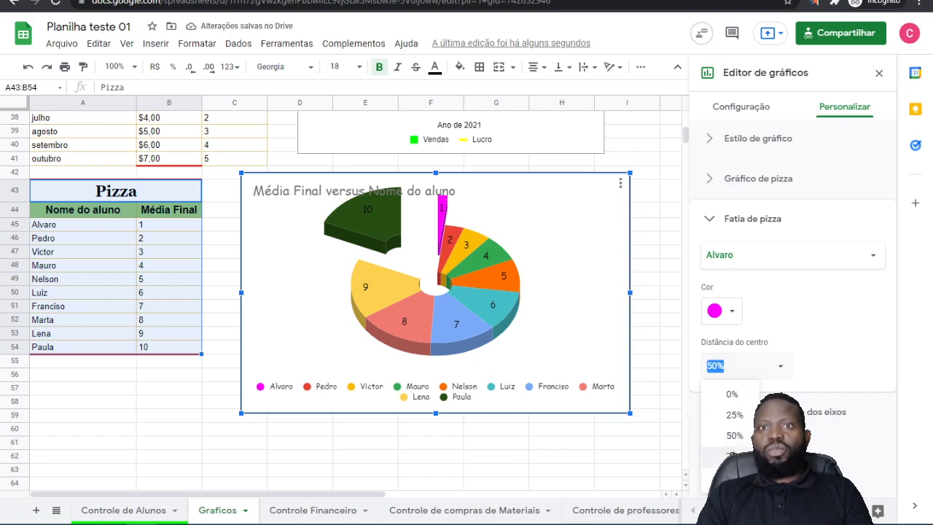
click(732, 456)
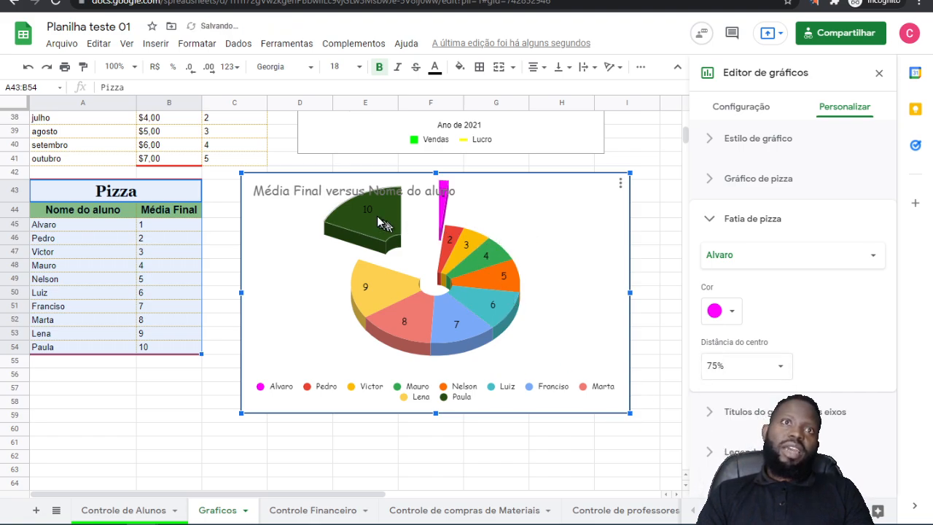
Step: Set the distance from the center back to 25% for both the value 1 and value 10 slices
click(779, 372)
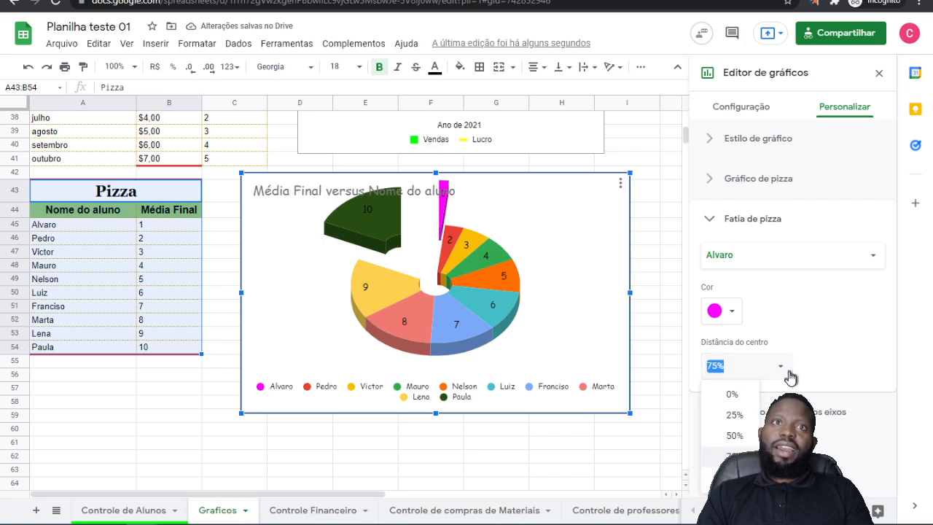
click(735, 415)
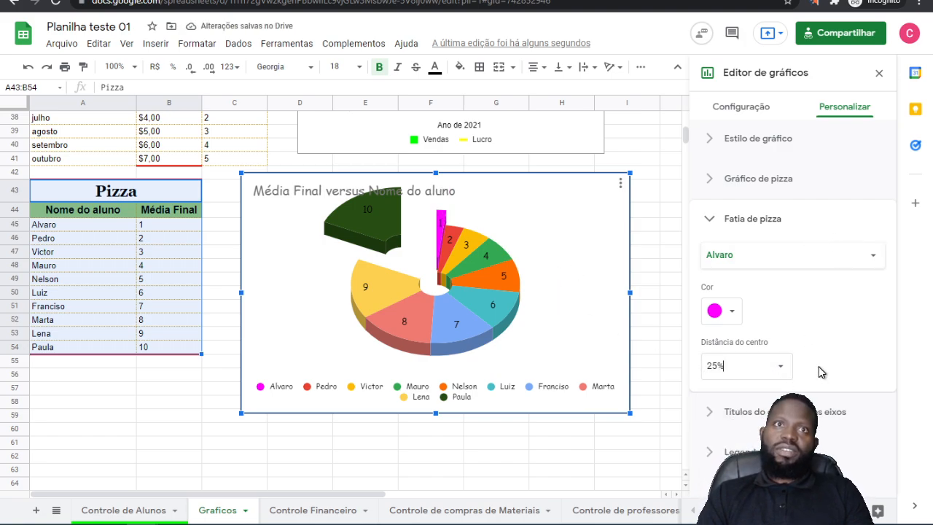
click(864, 257)
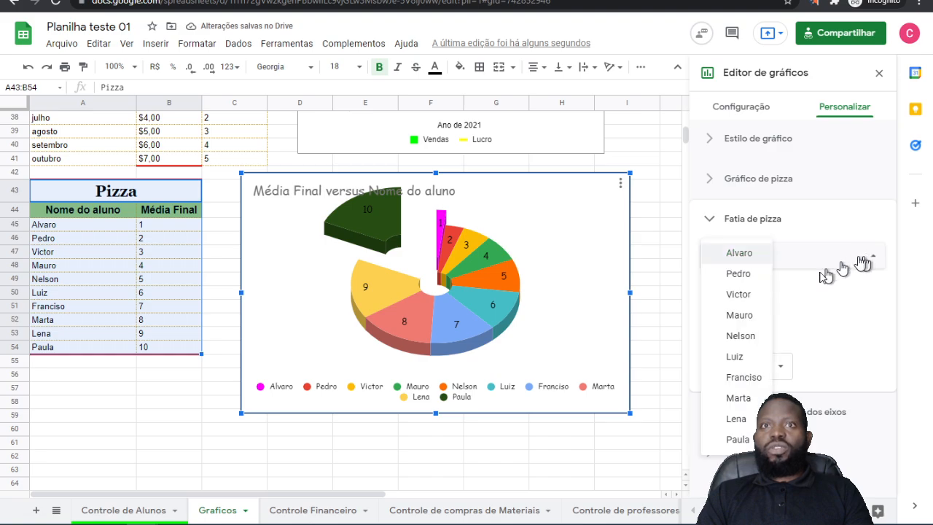
click(743, 440)
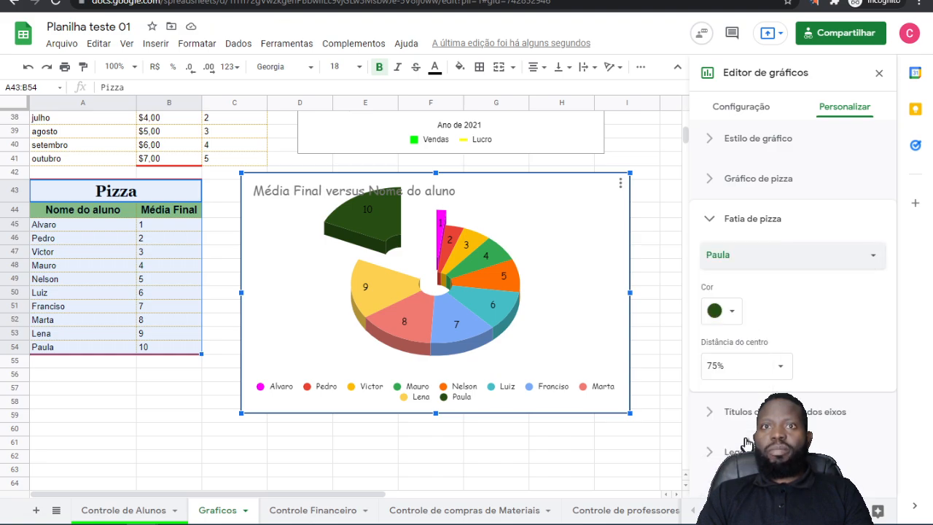
click(744, 366)
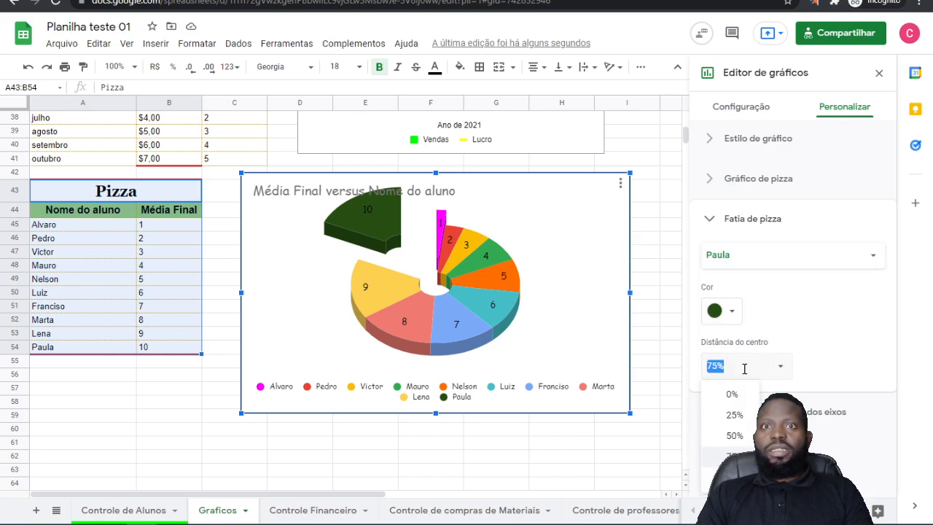
click(735, 412)
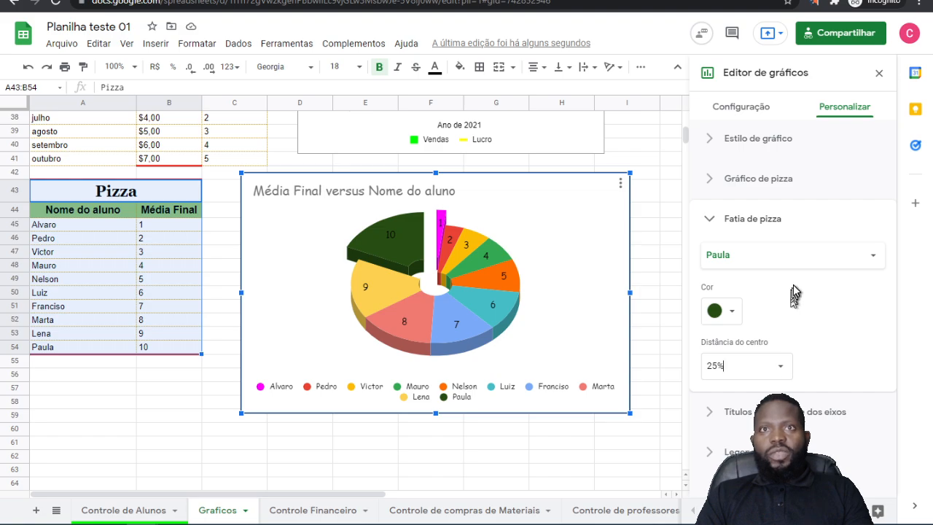
Step: Replace the pie chart's title text with "Compração de Alunos"
click(809, 412)
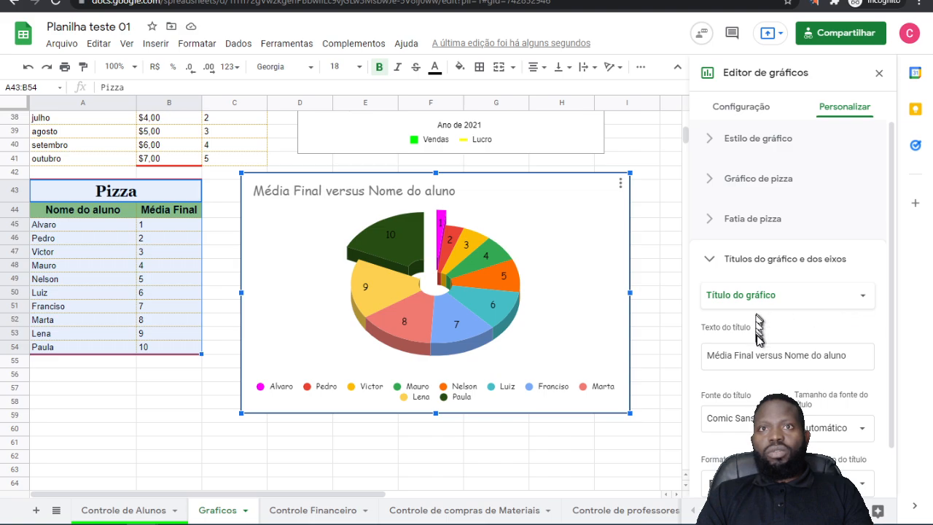
click(766, 350)
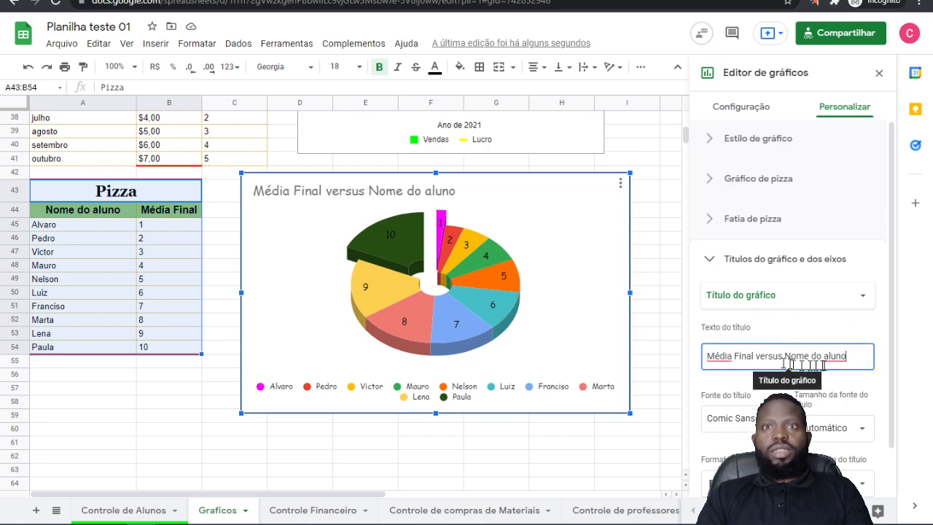
drag(862, 356, 576, 363)
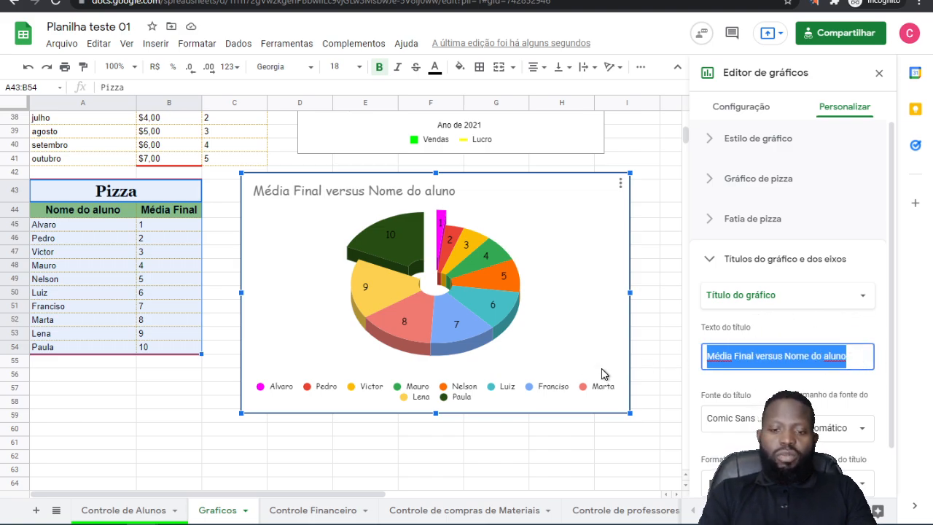
key(BackSpace)
text(Co)
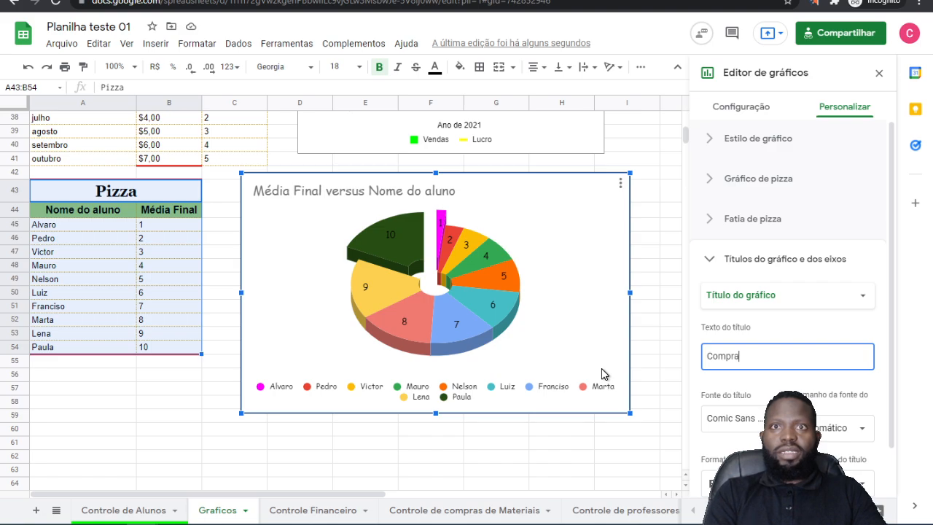
text(mpra)
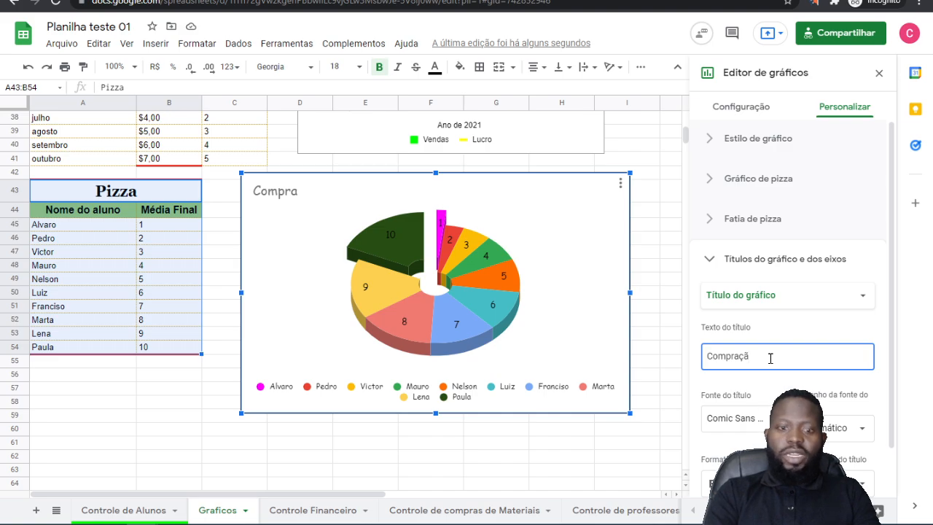
text(o de Al)
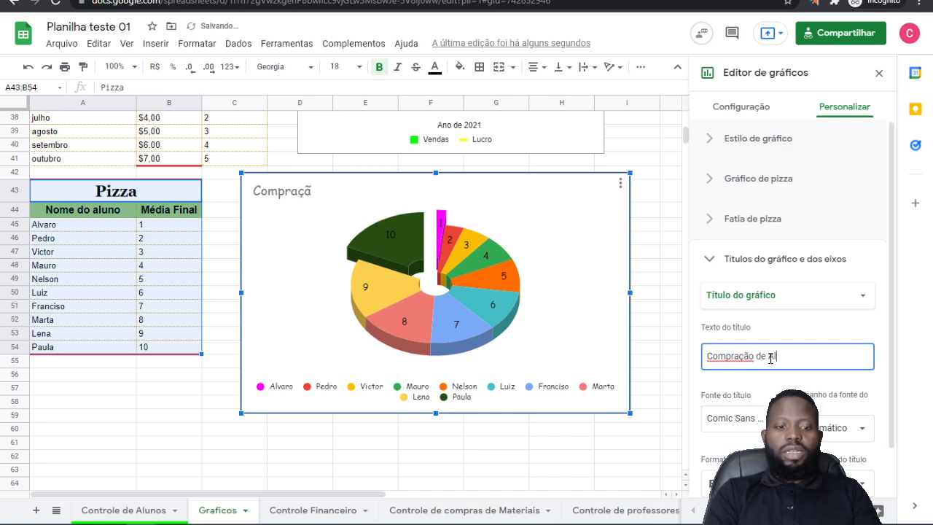
text(unos)
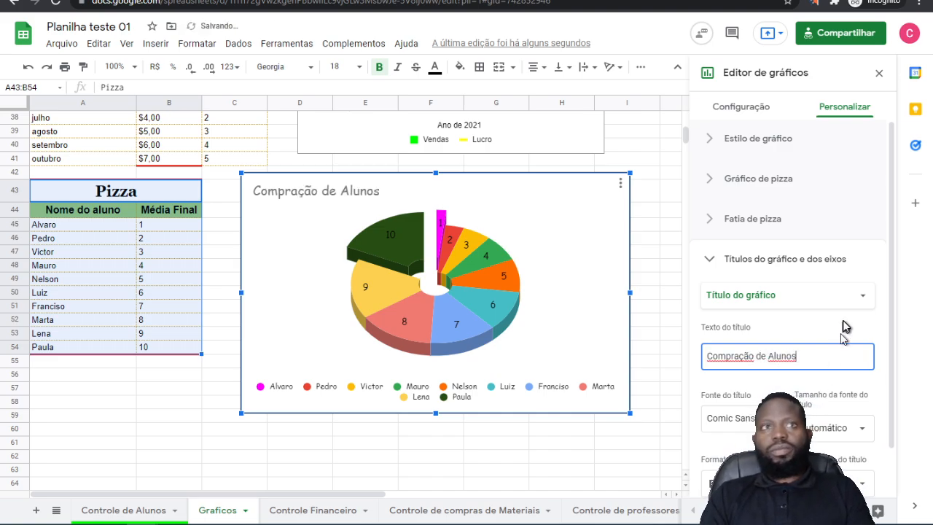
Step: Set the pie chart title's font to Narrow and its size to 30
click(841, 321)
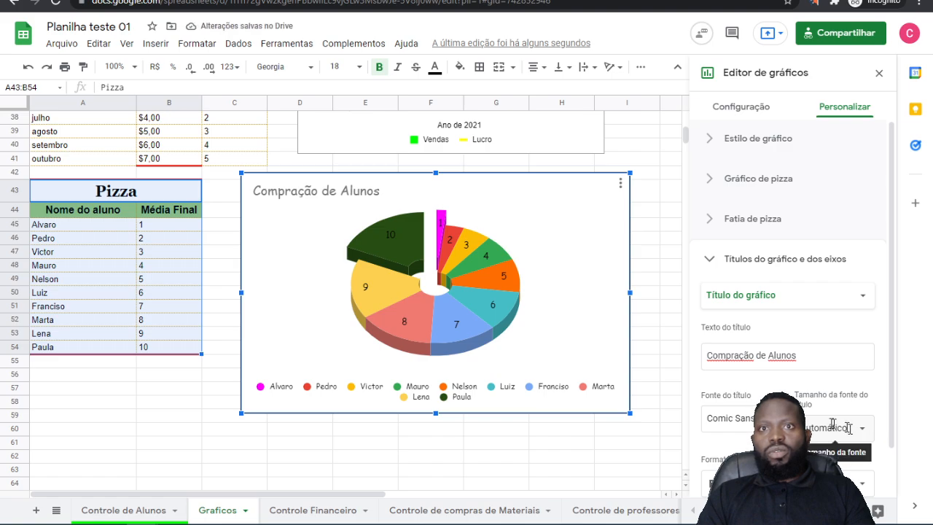
click(758, 419)
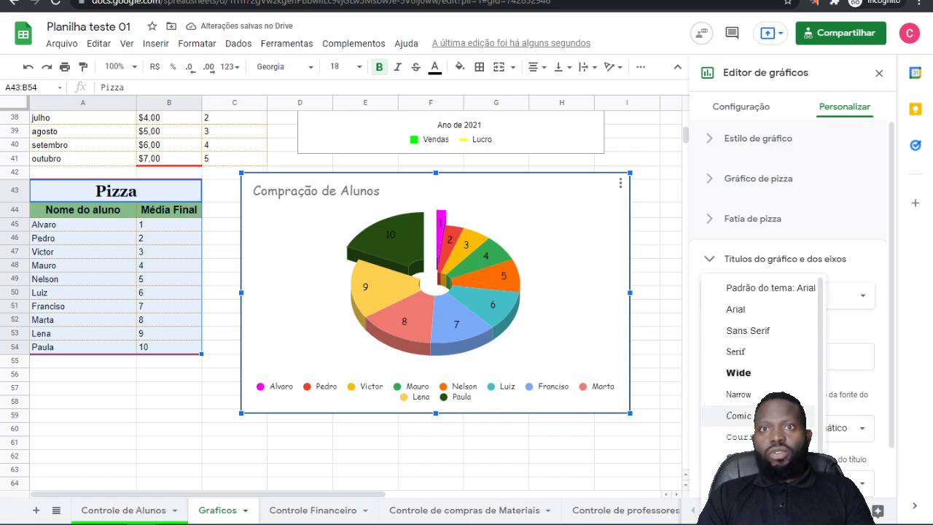
click(740, 394)
click(856, 428)
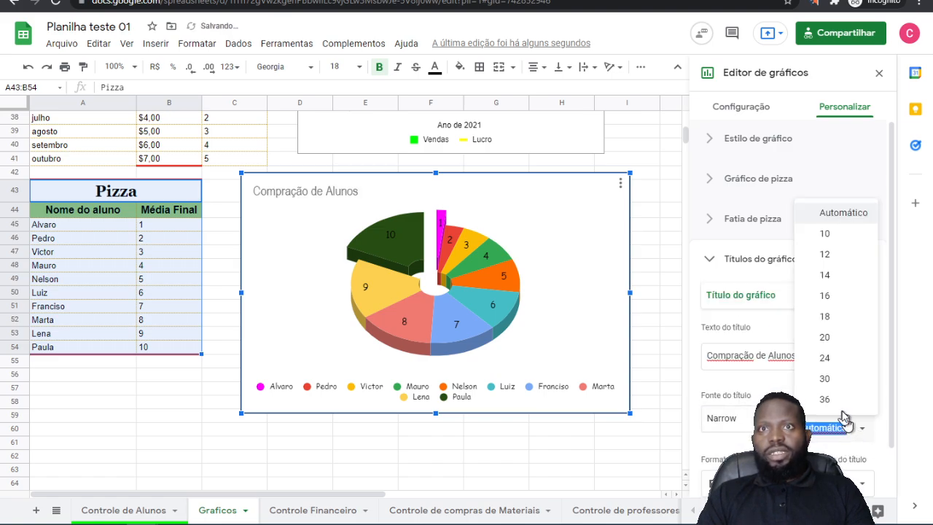
click(829, 383)
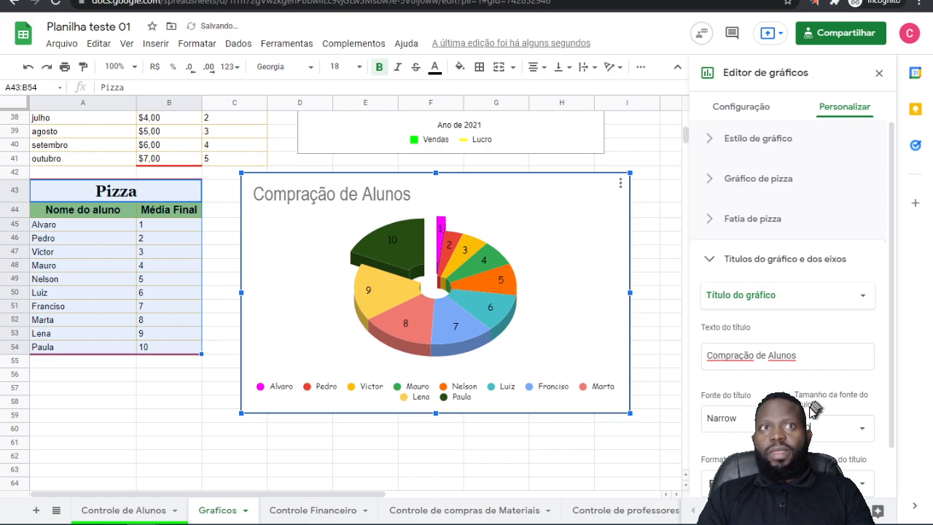
Step: Center the pie chart's title and color its text red
scroll(804, 394, down, 1)
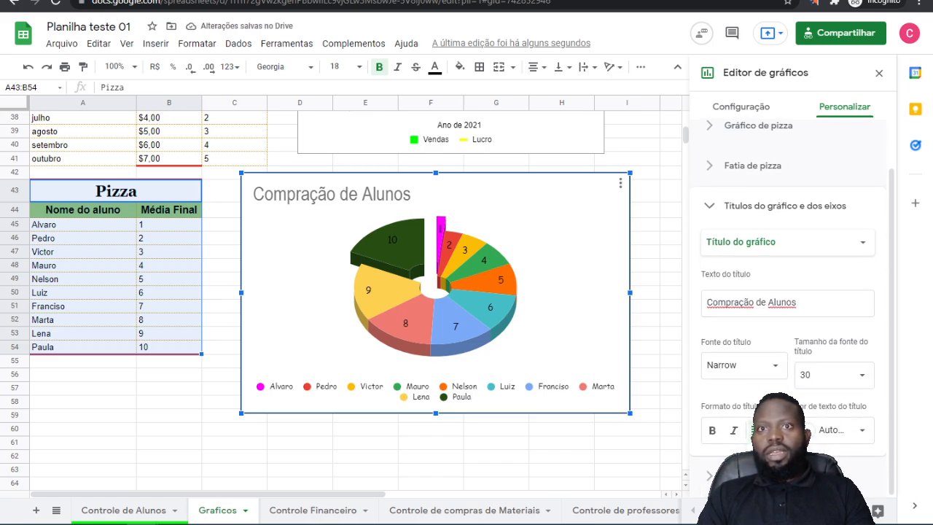
click(777, 453)
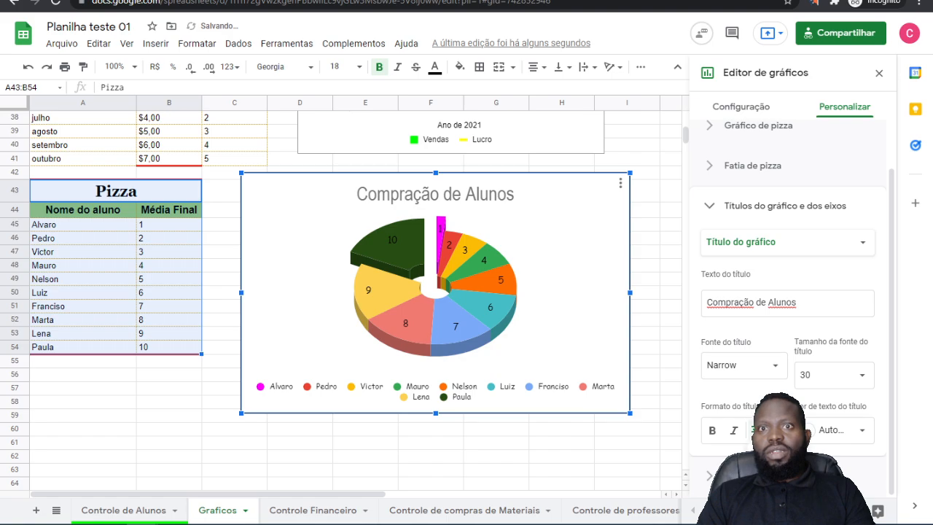
click(795, 454)
click(776, 454)
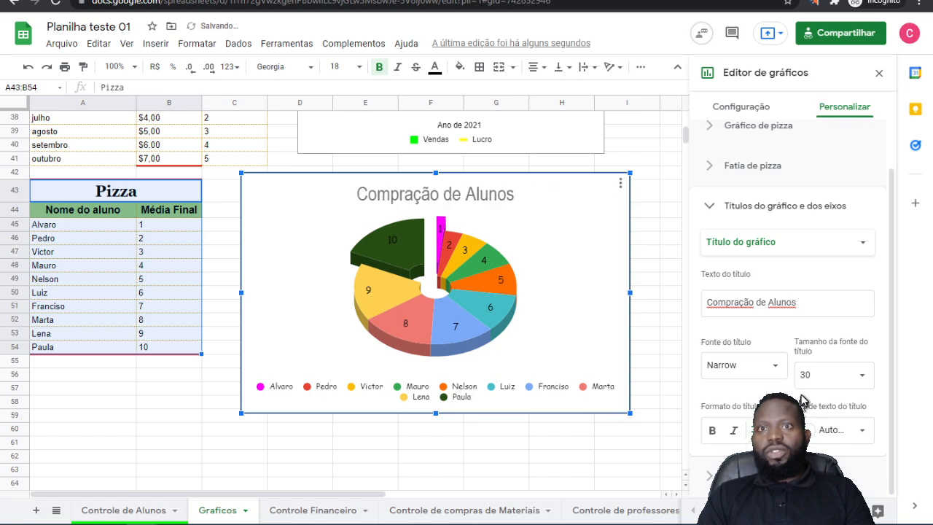
click(853, 432)
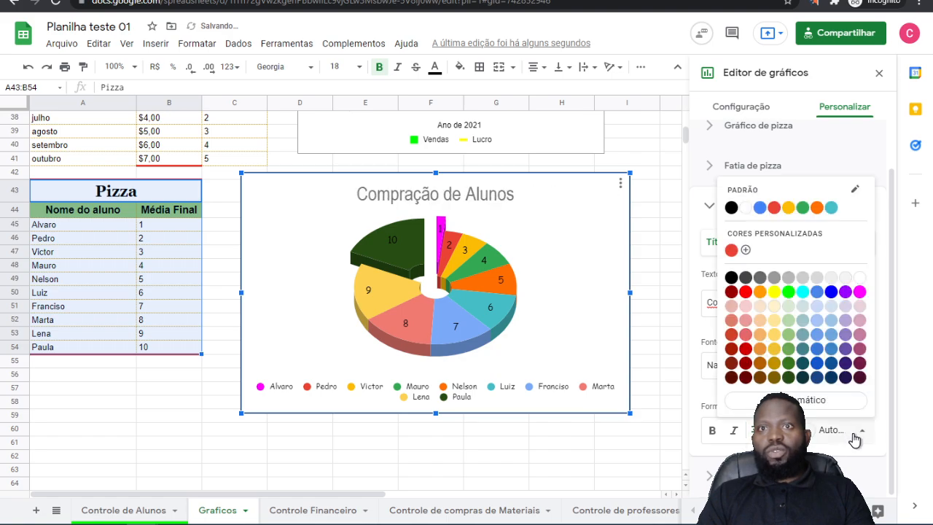
click(744, 290)
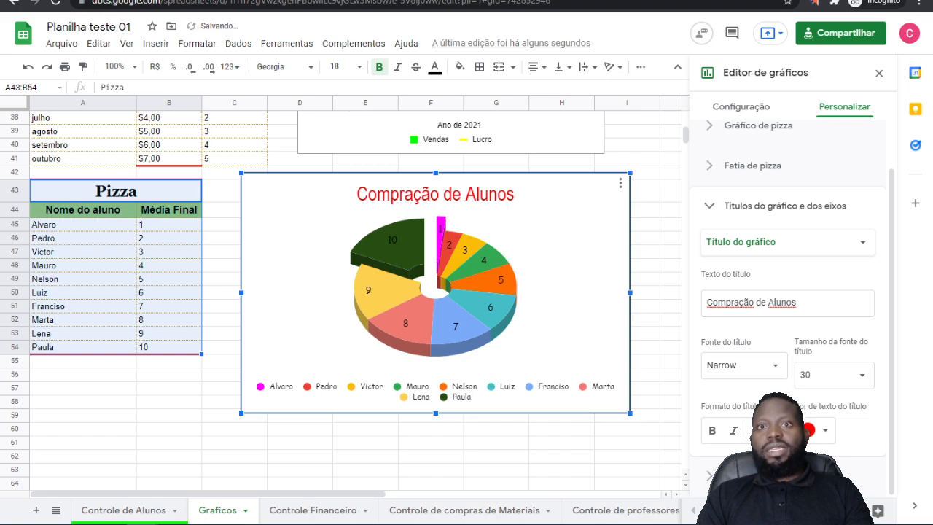
Step: Try the pie chart's legend in the Acima, Esquerda and Direita positions, and settle on Esquerda
click(743, 475)
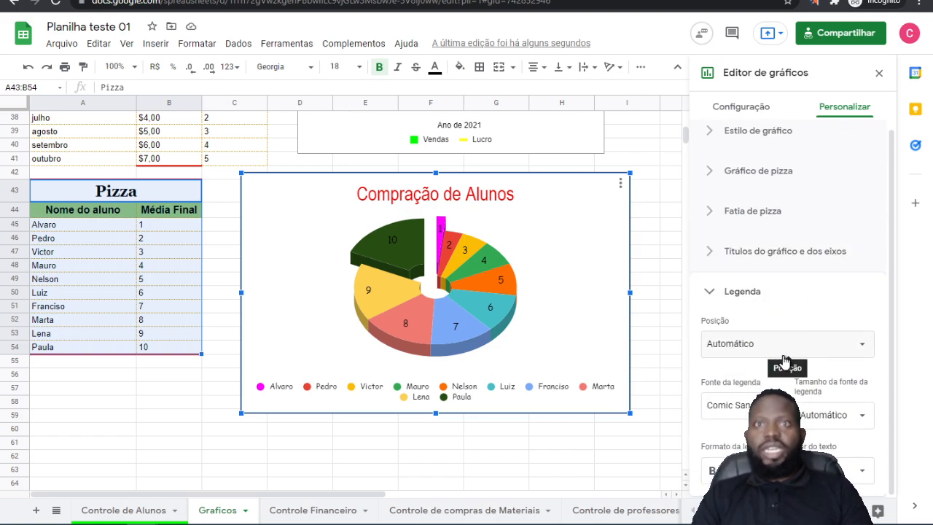
click(754, 344)
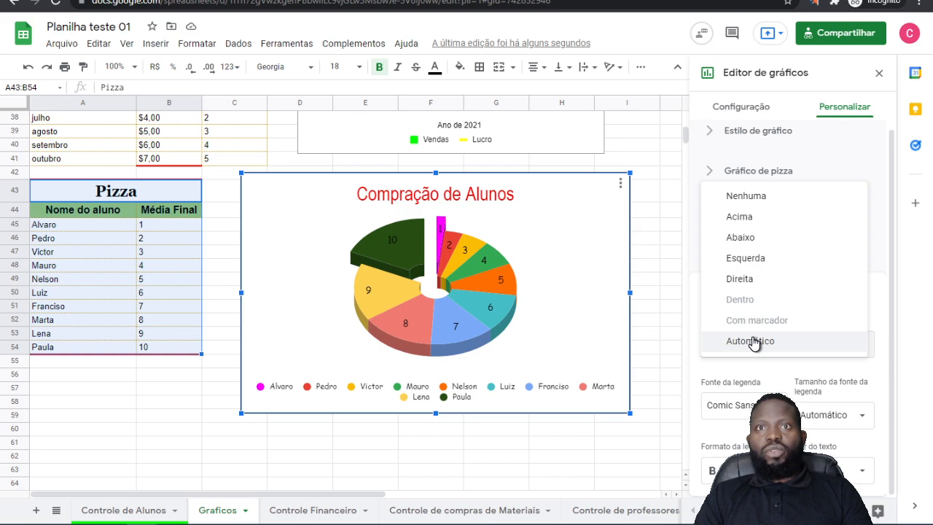
click(740, 217)
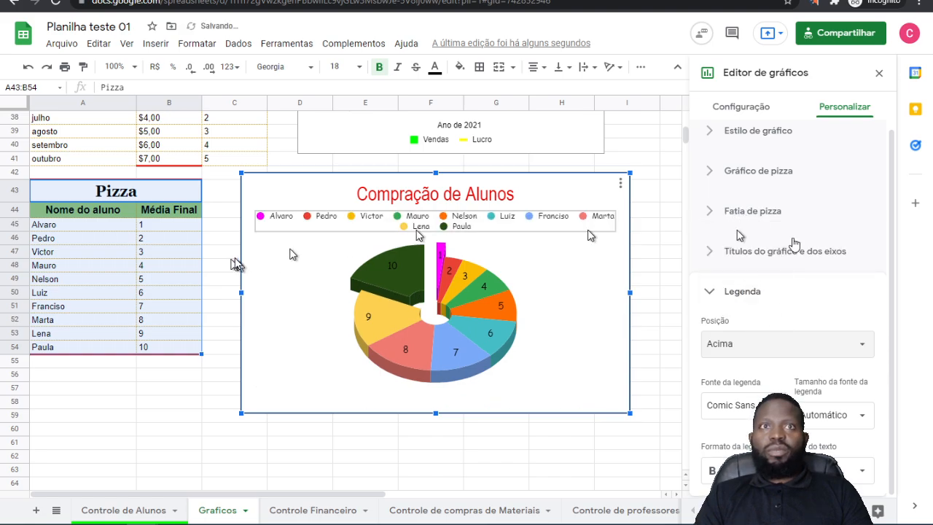
click(743, 356)
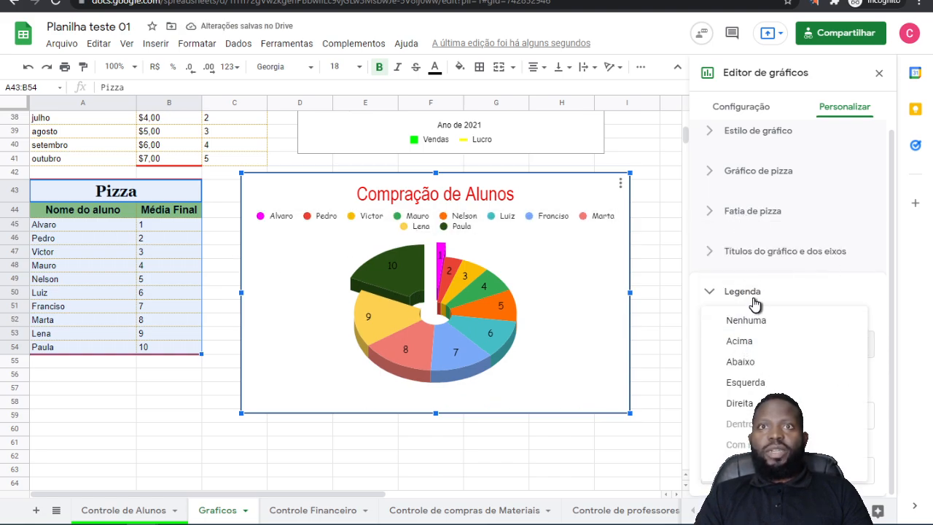
click(755, 383)
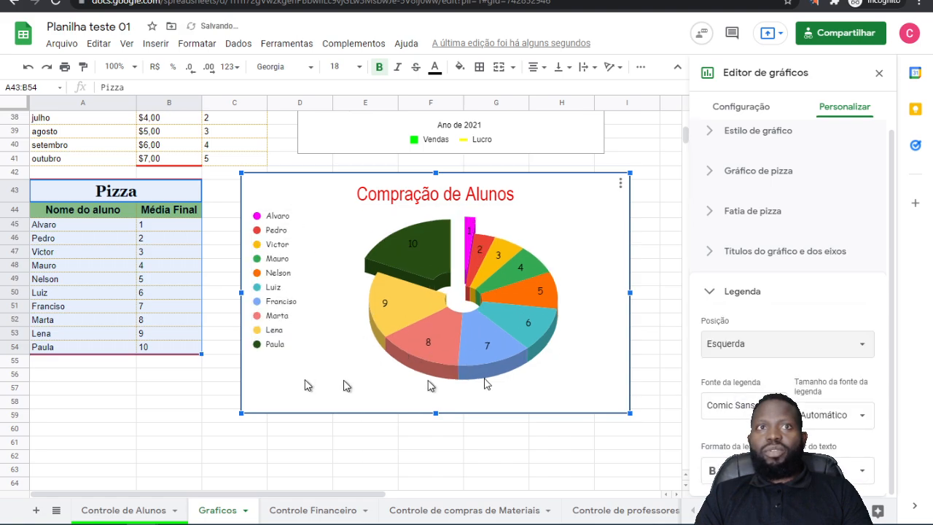
click(748, 347)
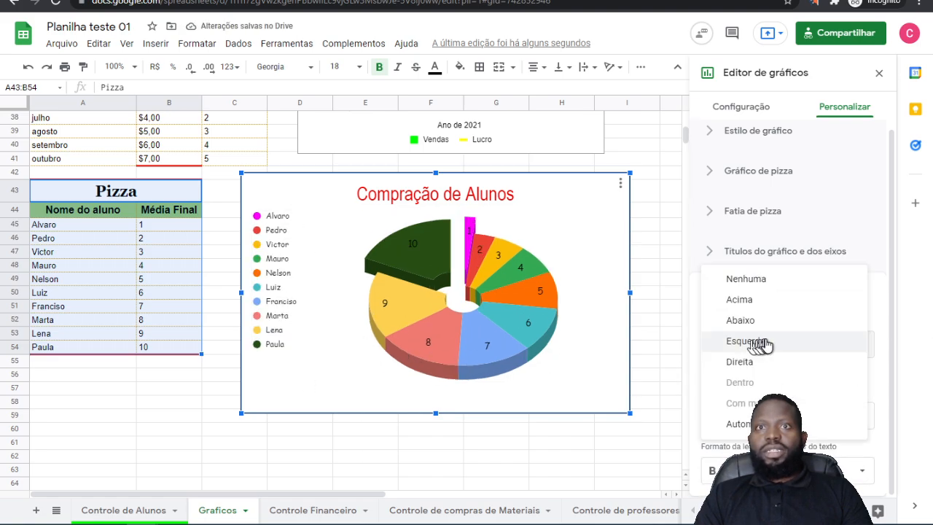
click(743, 363)
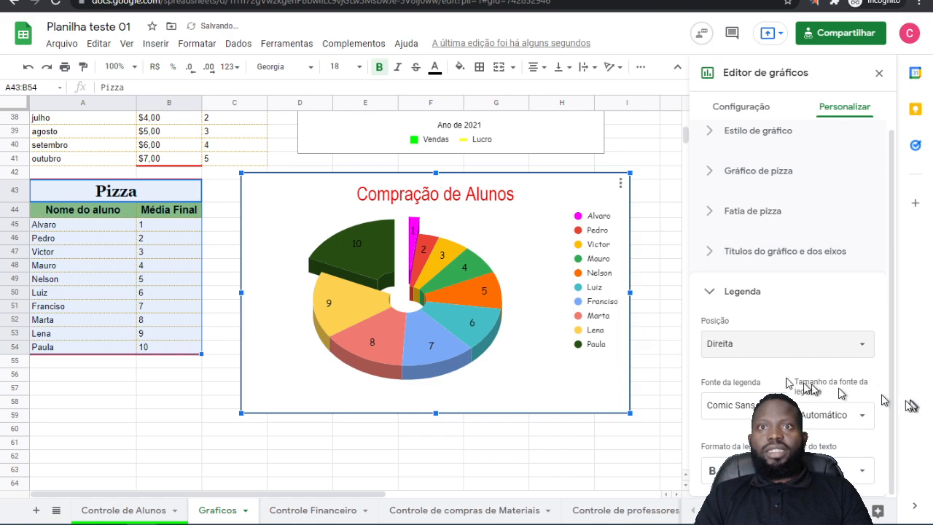
click(735, 357)
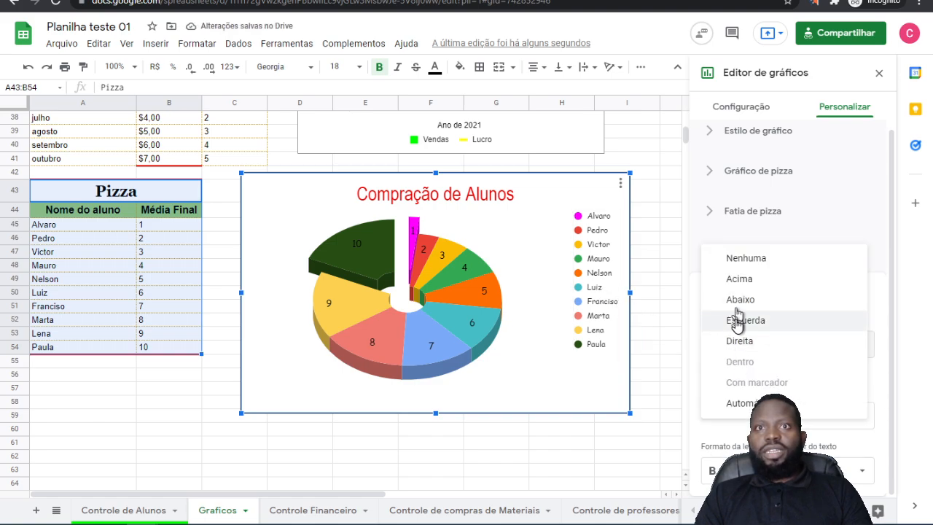
click(735, 320)
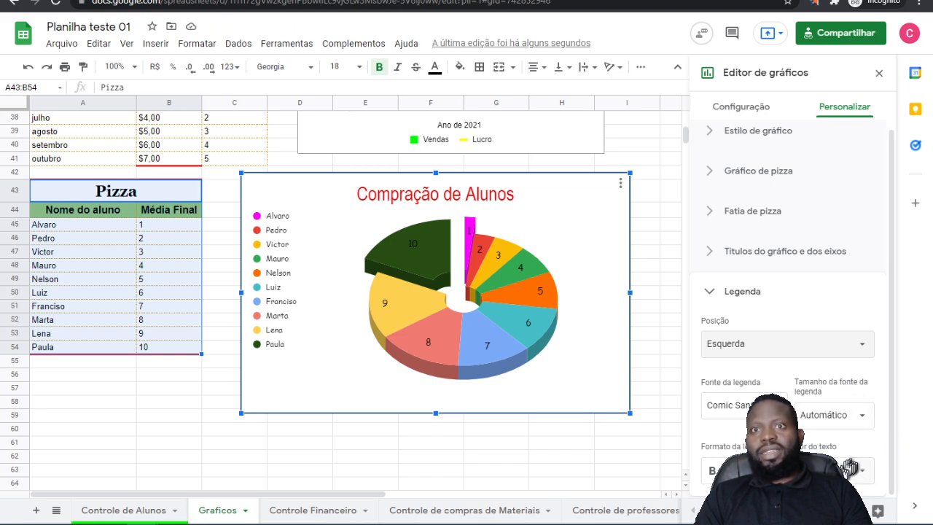
Step: Make the pie chart's legend text bold, try bright green for its color, and settle on red
click(711, 471)
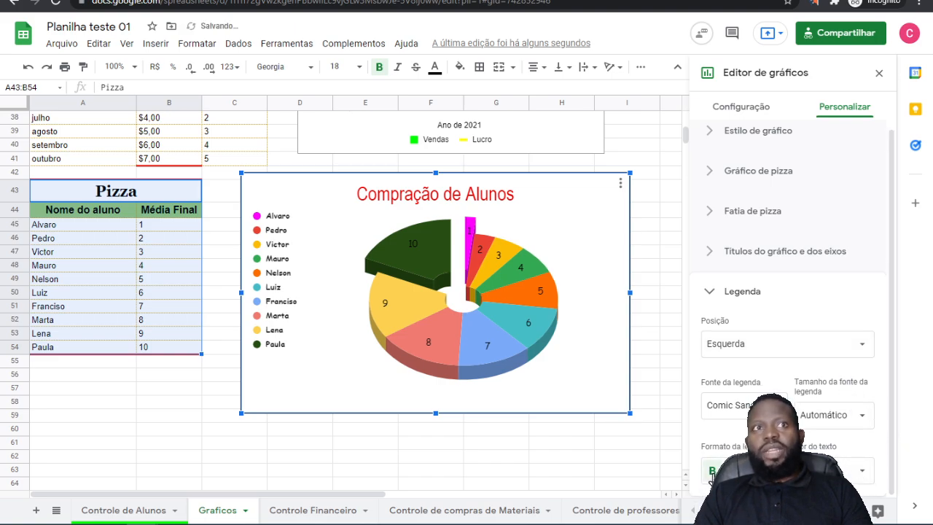
click(868, 473)
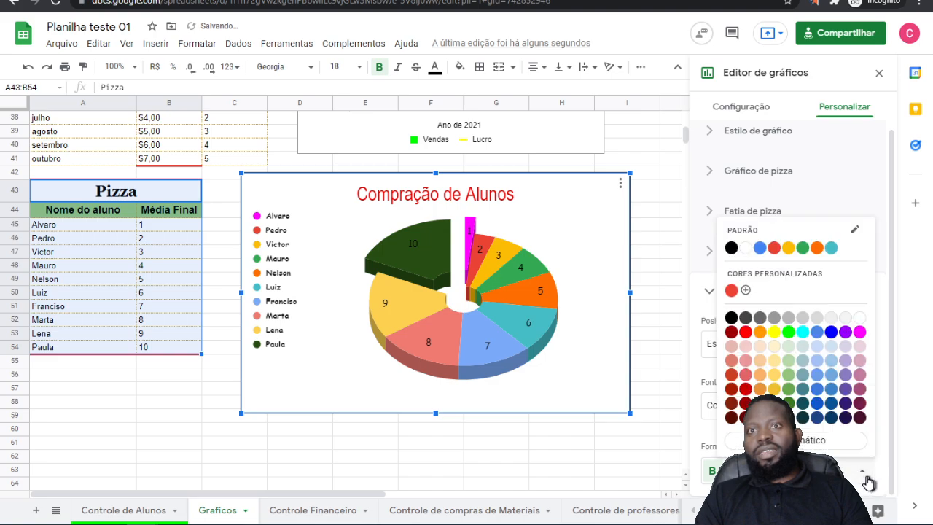
click(794, 334)
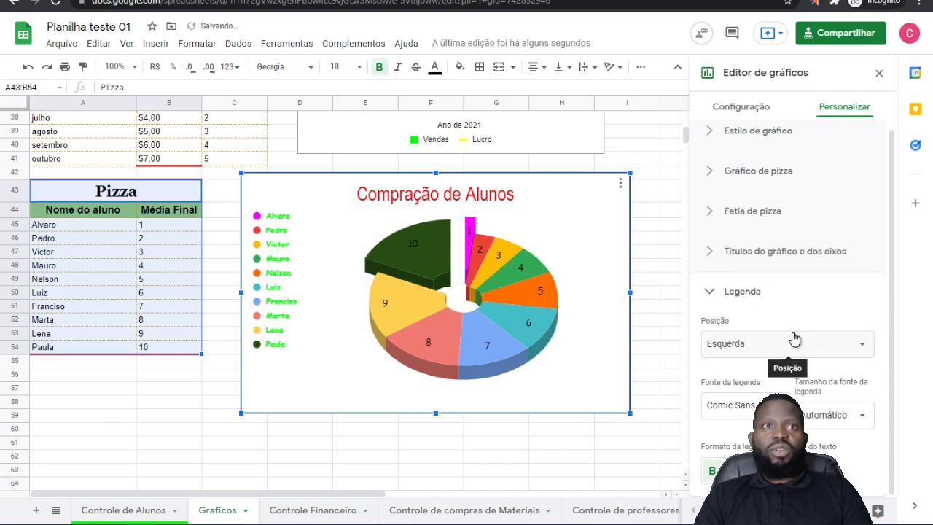
click(868, 471)
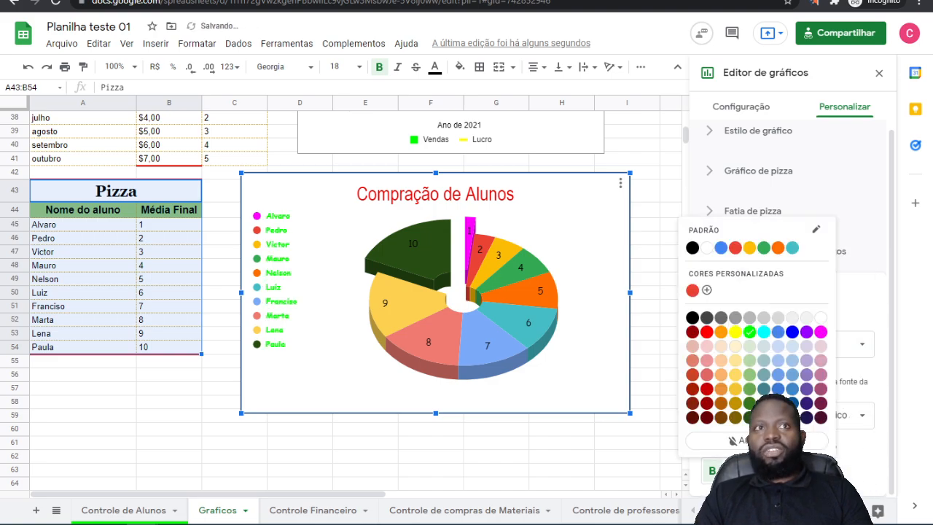
click(707, 333)
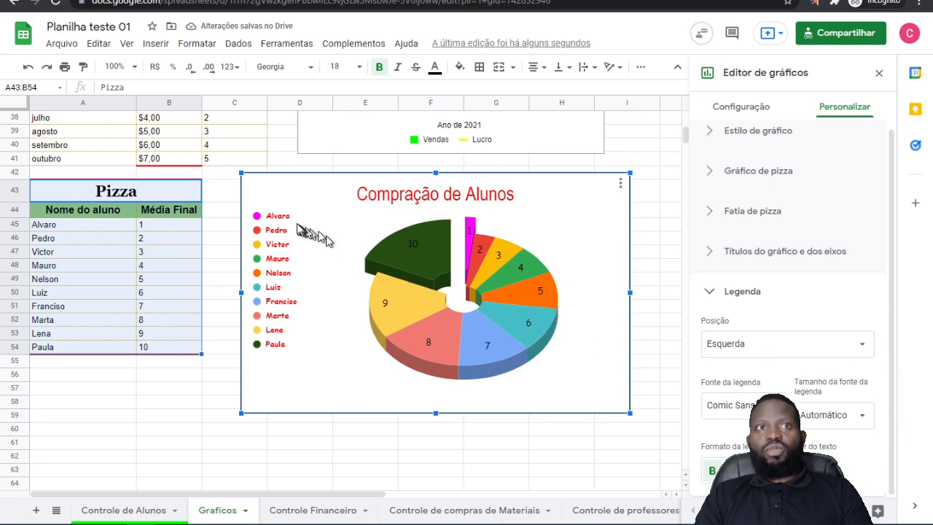
Step: Close the chart editor and look over the pie, combined and line charts on the sheet
double_click(282, 220)
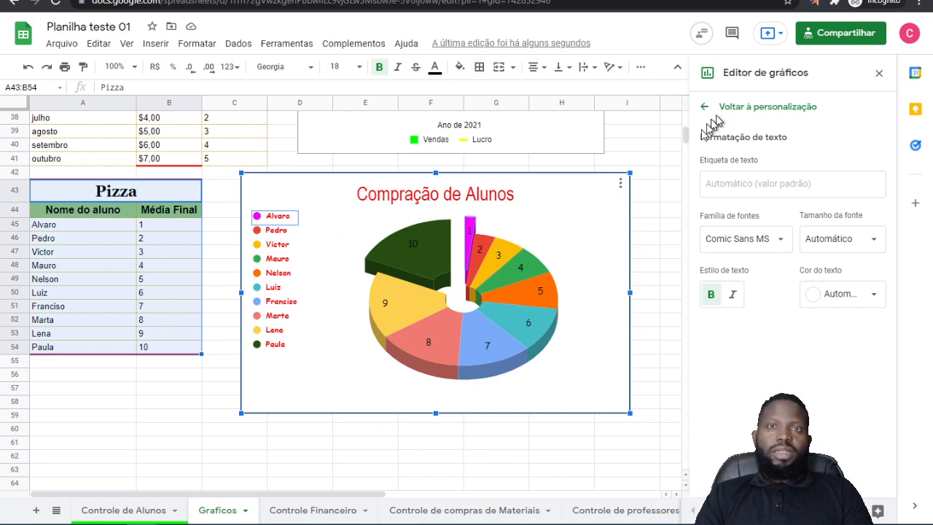
click(880, 75)
scroll(734, 251, up, 2)
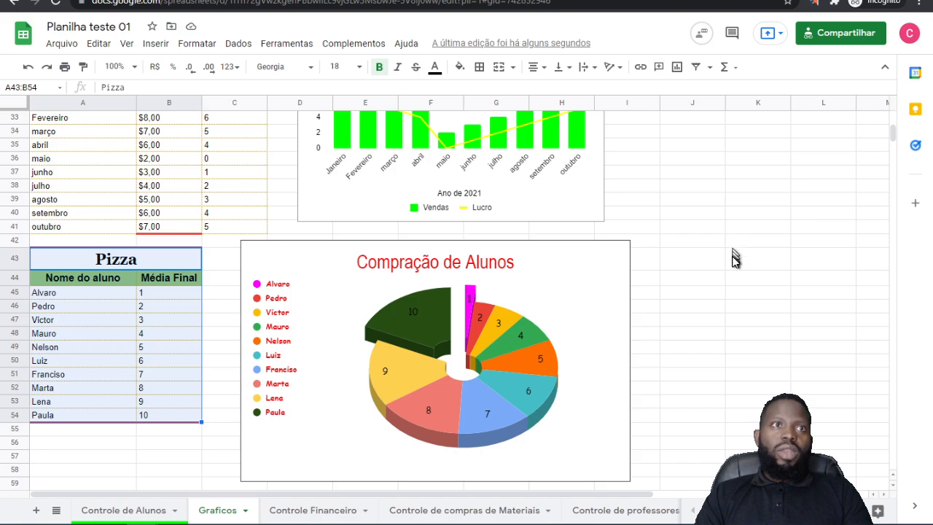
scroll(734, 256, down, 3)
scroll(734, 257, up, 13)
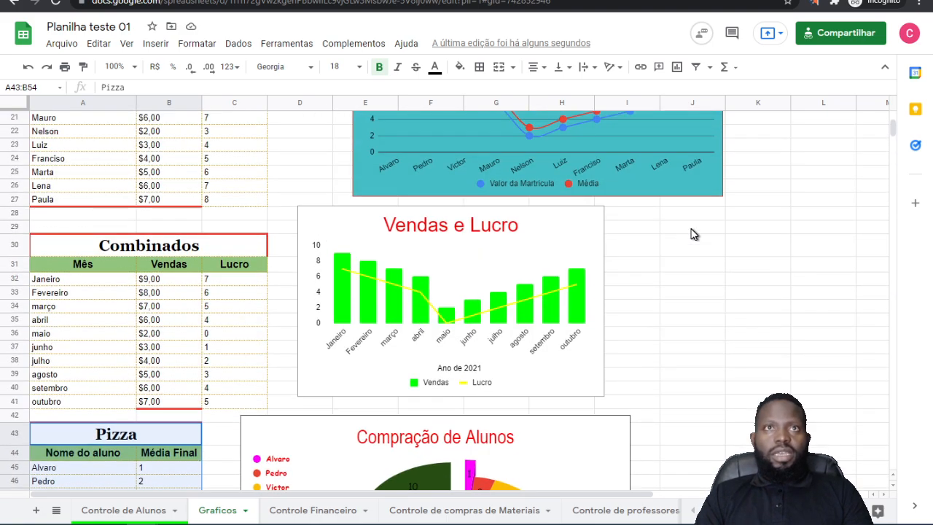
scroll(692, 229, down, 15)
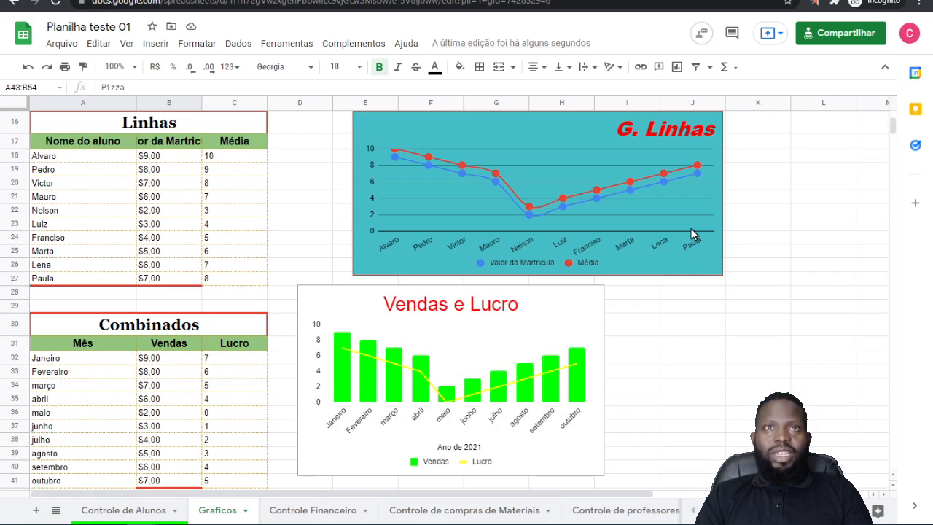